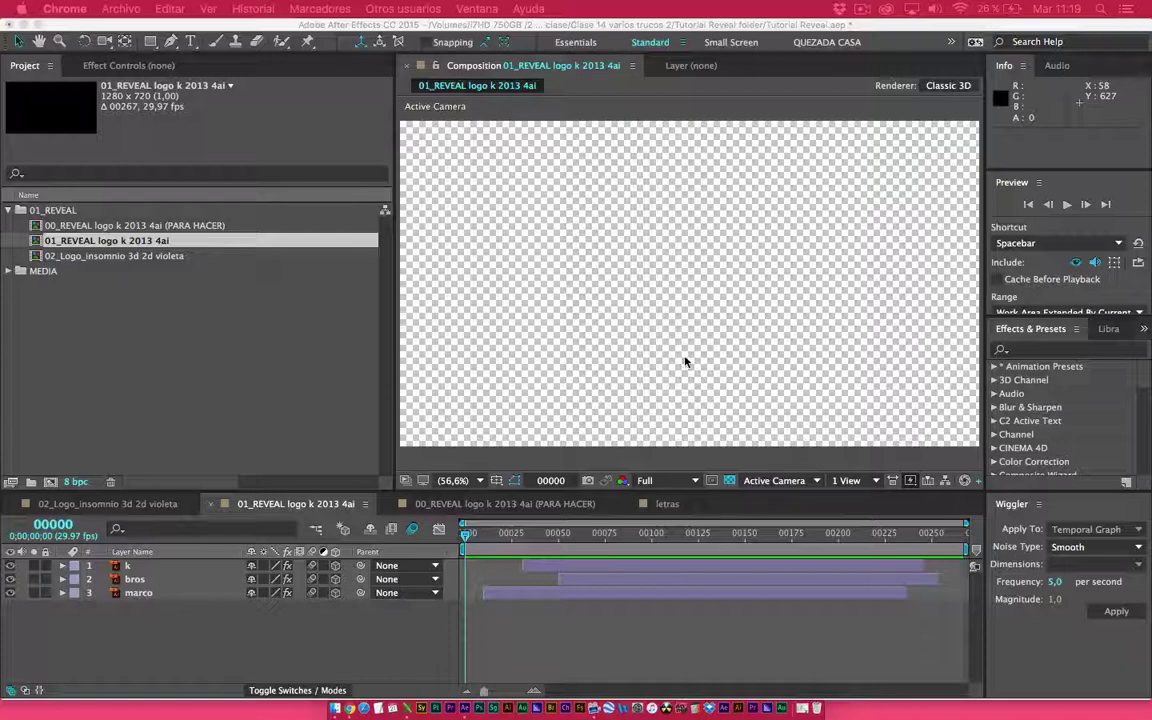
# RAM-preview the finished K BROS reveal in the 01_REVEAL logo k 2013 4ai composition
pyautogui.click(471, 551)
pyautogui.press('space')
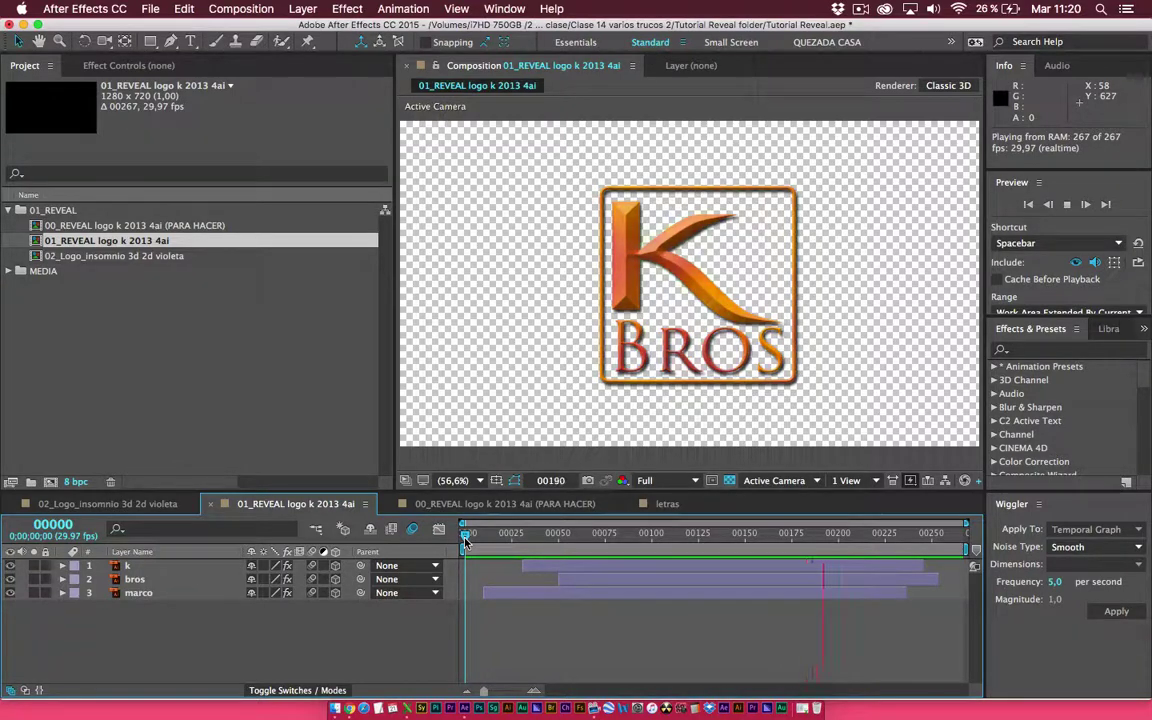
# Open the 00_REVEAL logo k 2013 4ai (PARA HACER) comp and scrub from frame 74 back to the start
pyautogui.click(48, 340)
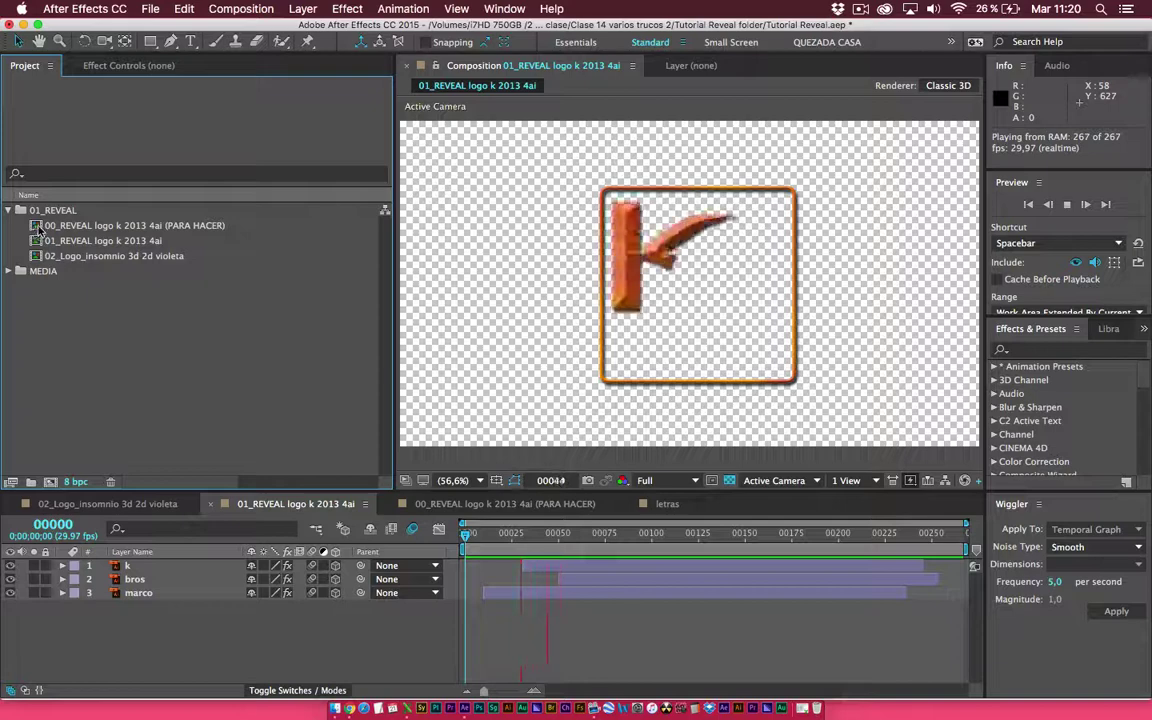
pyautogui.click(38, 229)
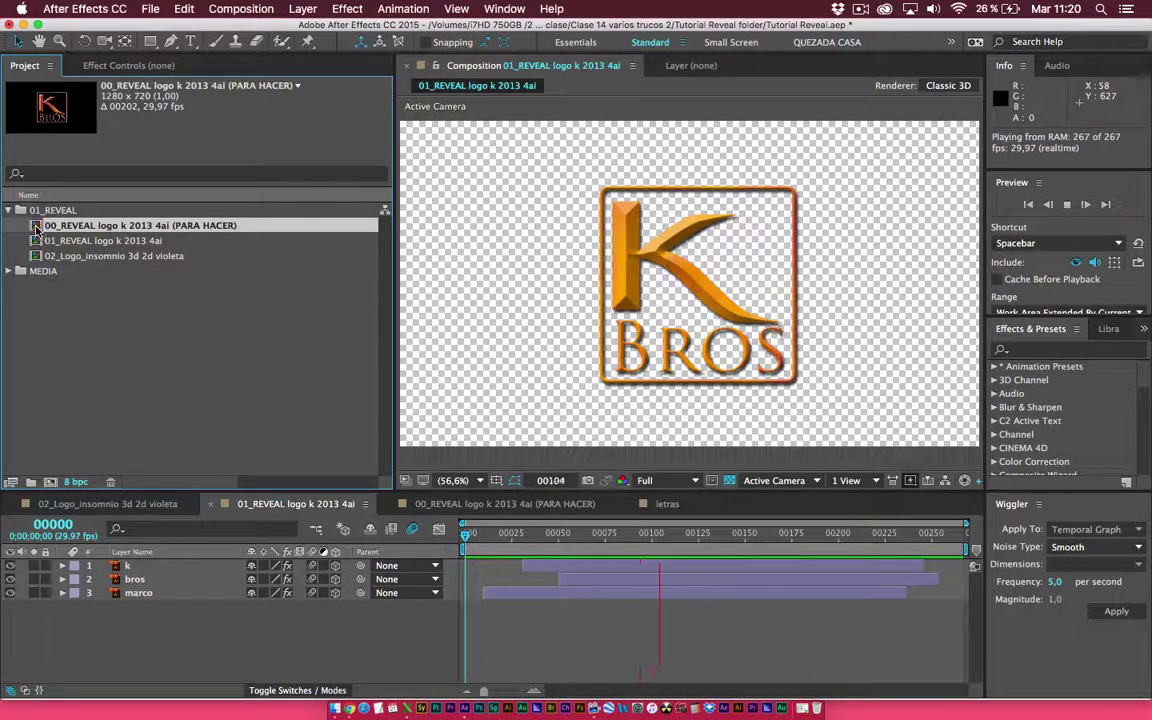
pyautogui.doubleClick(38, 227)
pyautogui.click(675, 547)
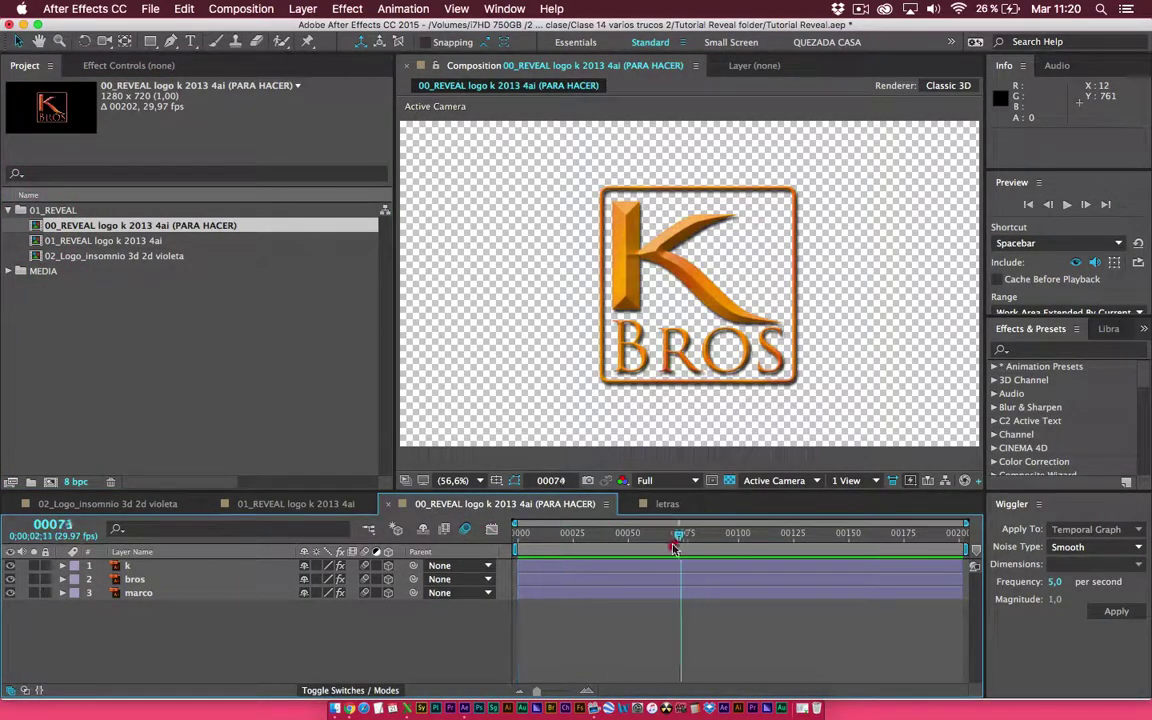
pyautogui.moveTo(675, 547)
pyautogui.mouseDown()
pyautogui.moveTo(516, 513)
pyautogui.moveTo(515, 525)
pyautogui.mouseUp()
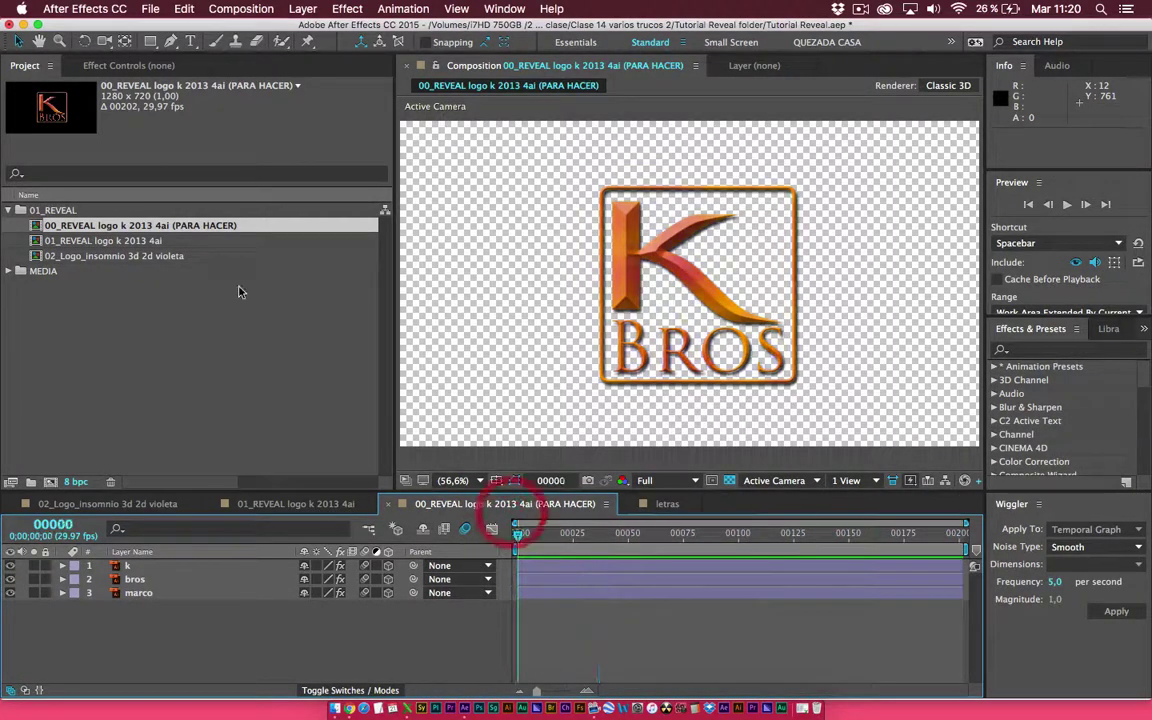
# Preview the finished 01_REVEAL composition, then reopen the PARA HACER composition
pyautogui.doubleClick(110, 241)
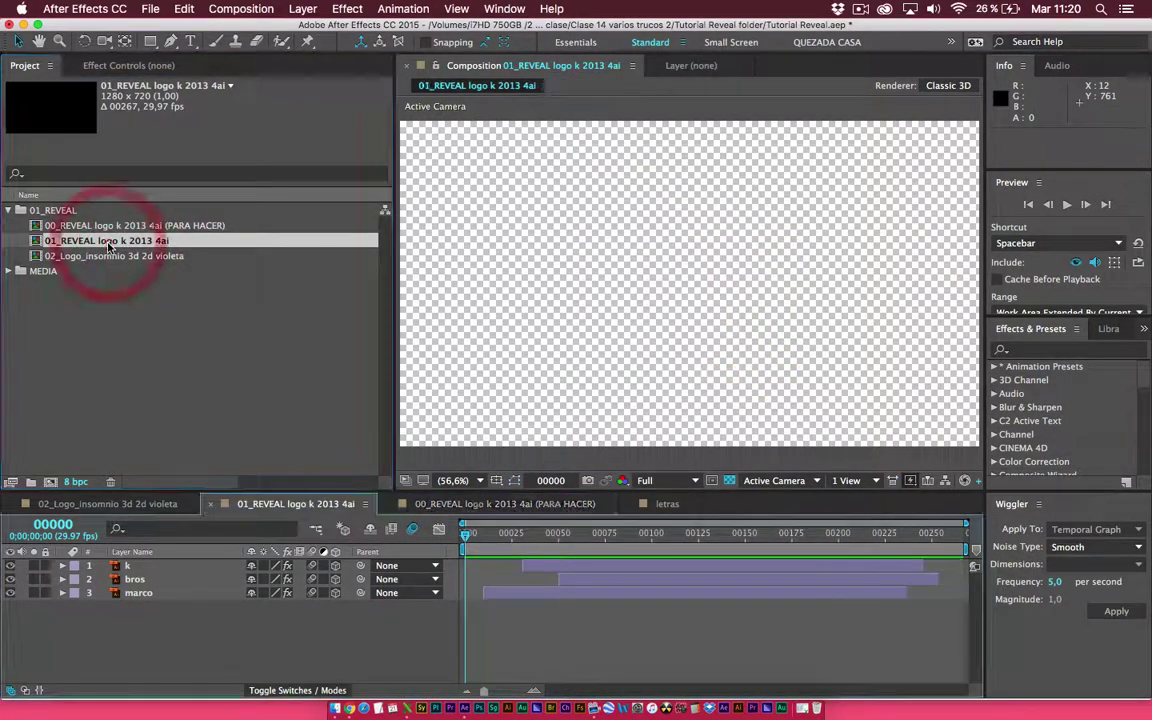
pyautogui.press('space')
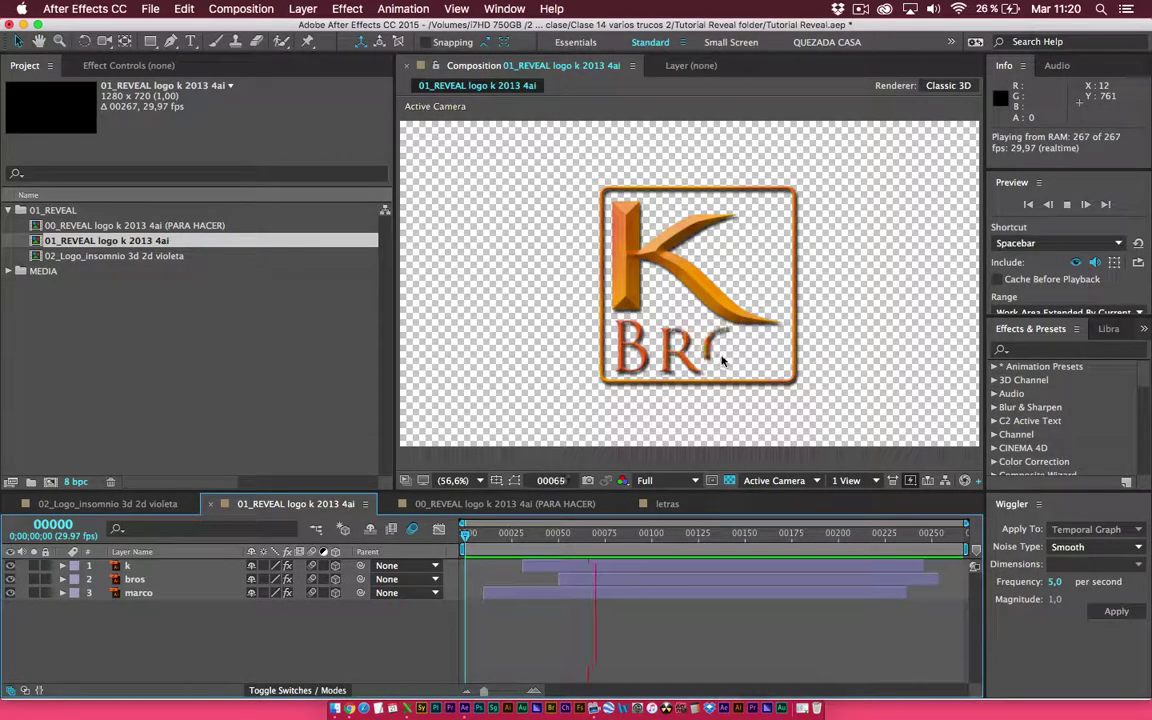
pyautogui.click(34, 226)
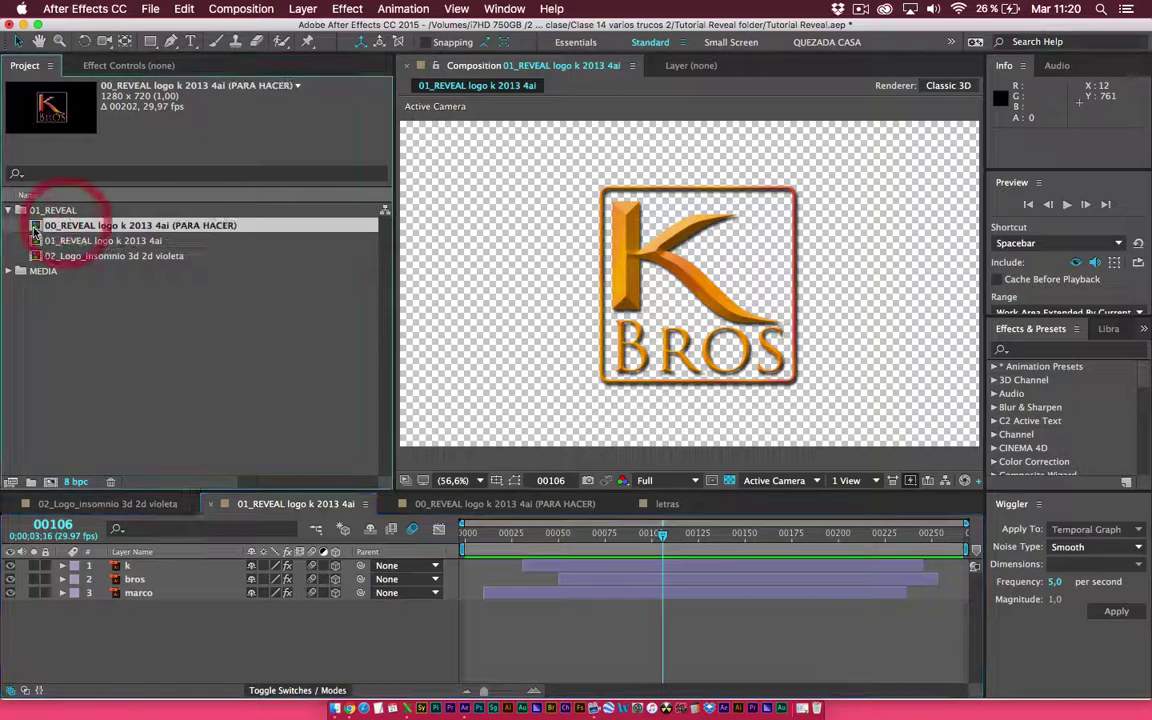
pyautogui.doubleClick(36, 227)
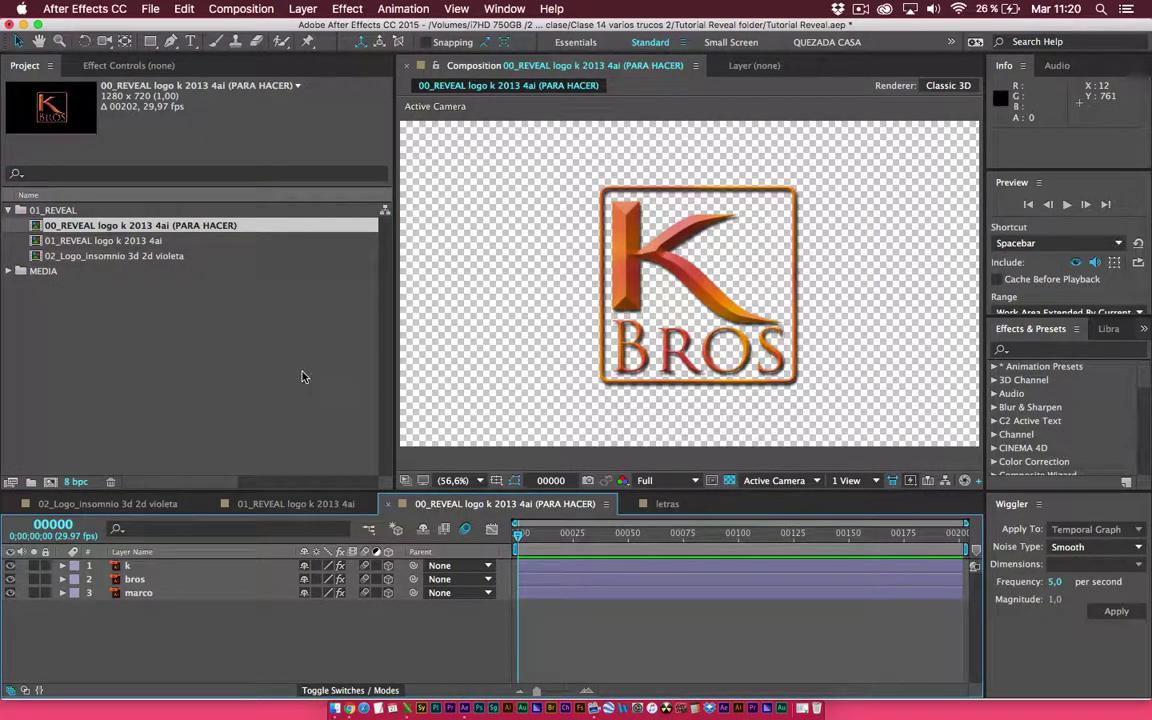
pyautogui.click(861, 9)
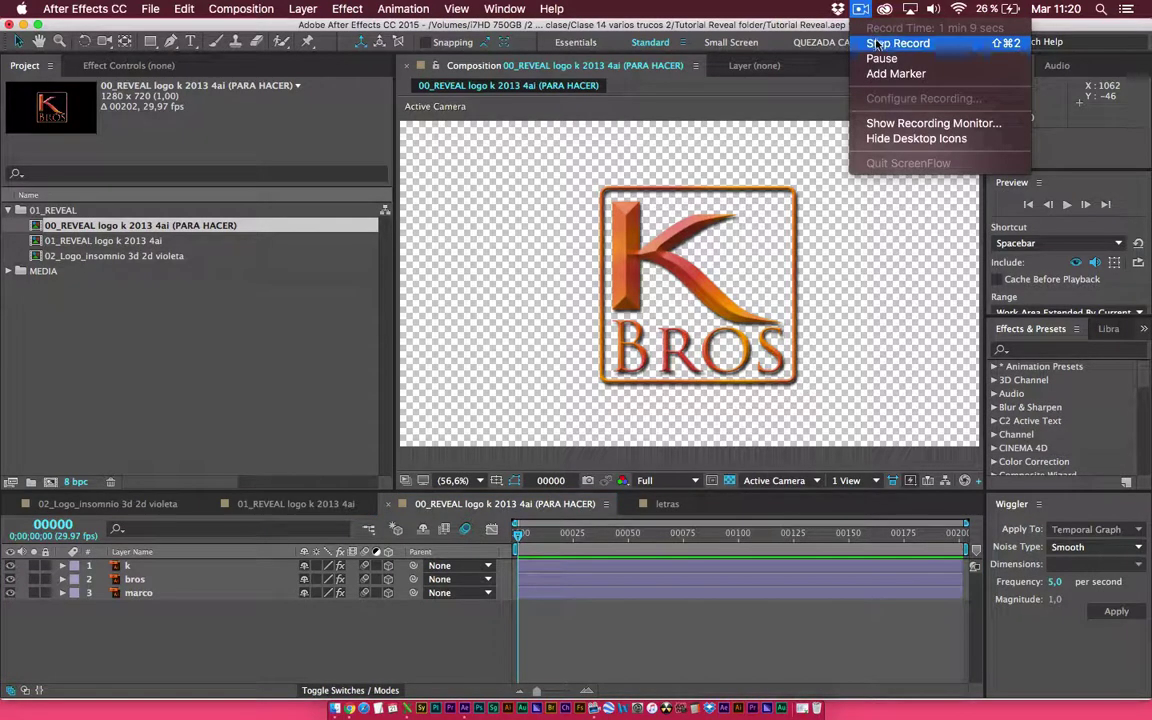
pyautogui.click(875, 41)
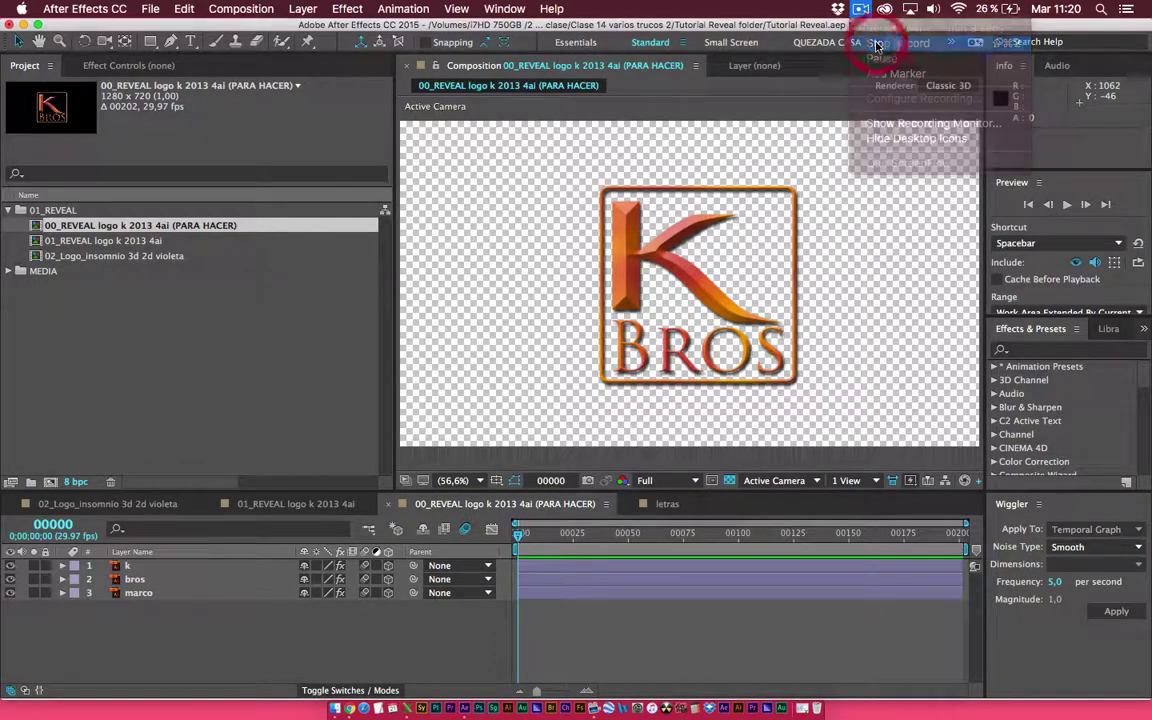
pyautogui.click(524, 539)
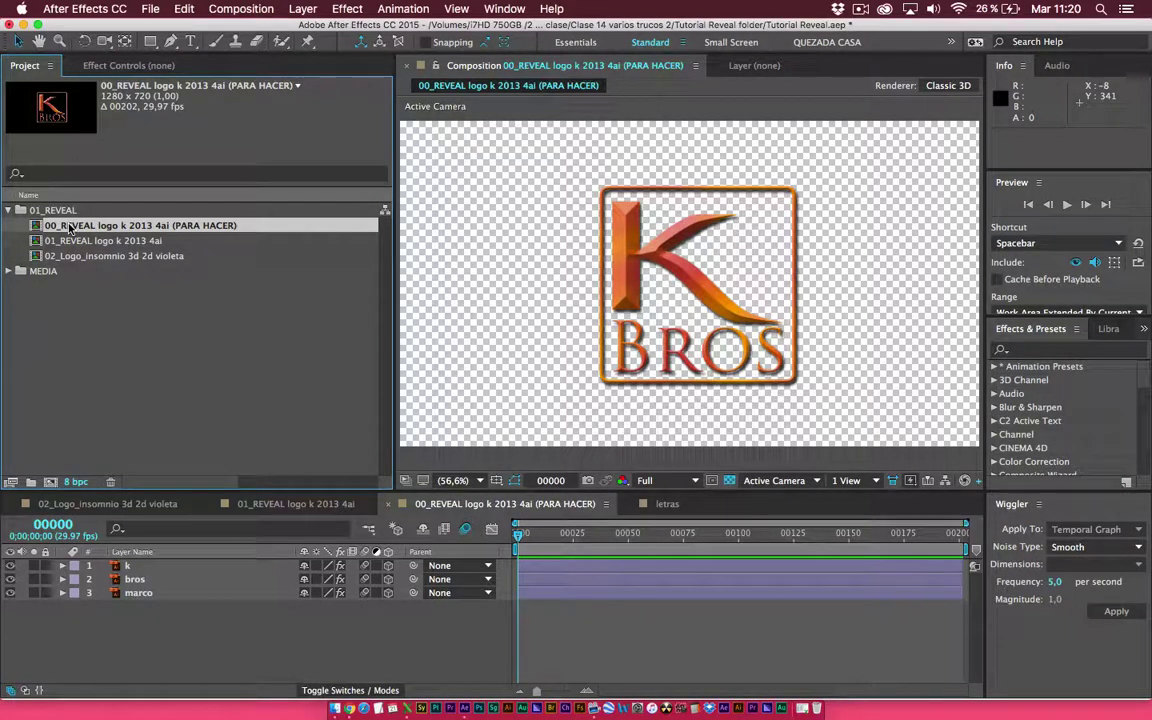
# Inspect the marco layer's Fractal Noise, Tritone and Levels effects, toggling Tritone off and on
pyautogui.click(625, 240)
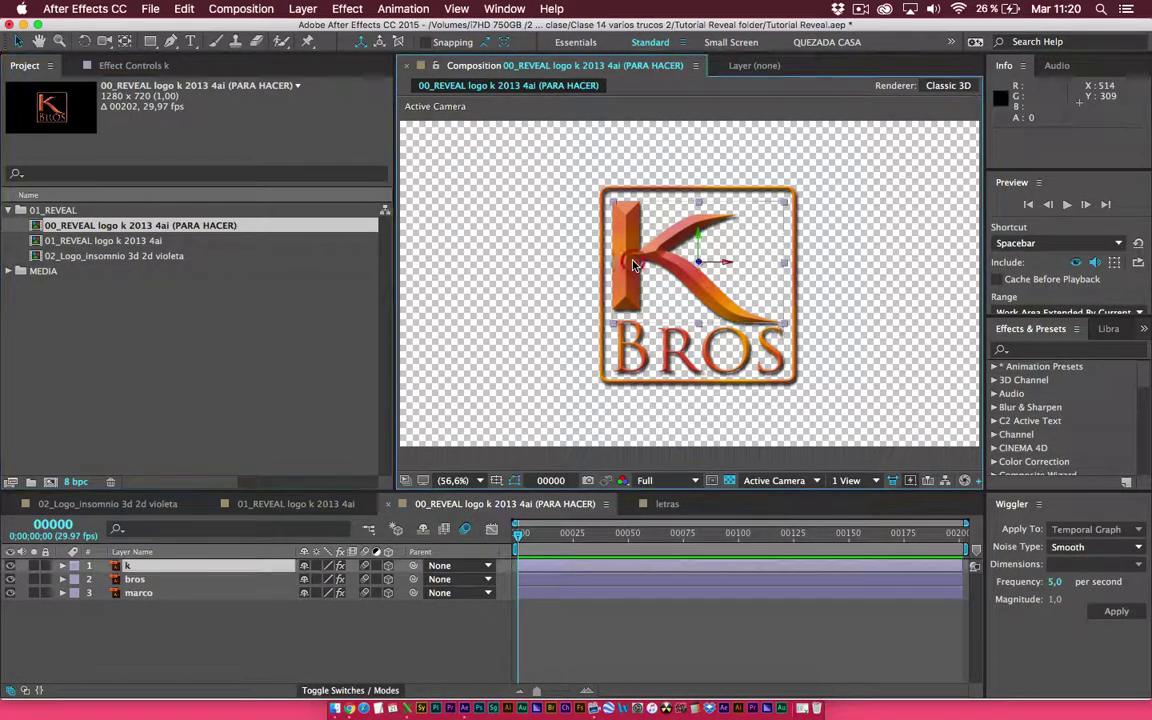
pyautogui.click(566, 578)
pyautogui.click(566, 592)
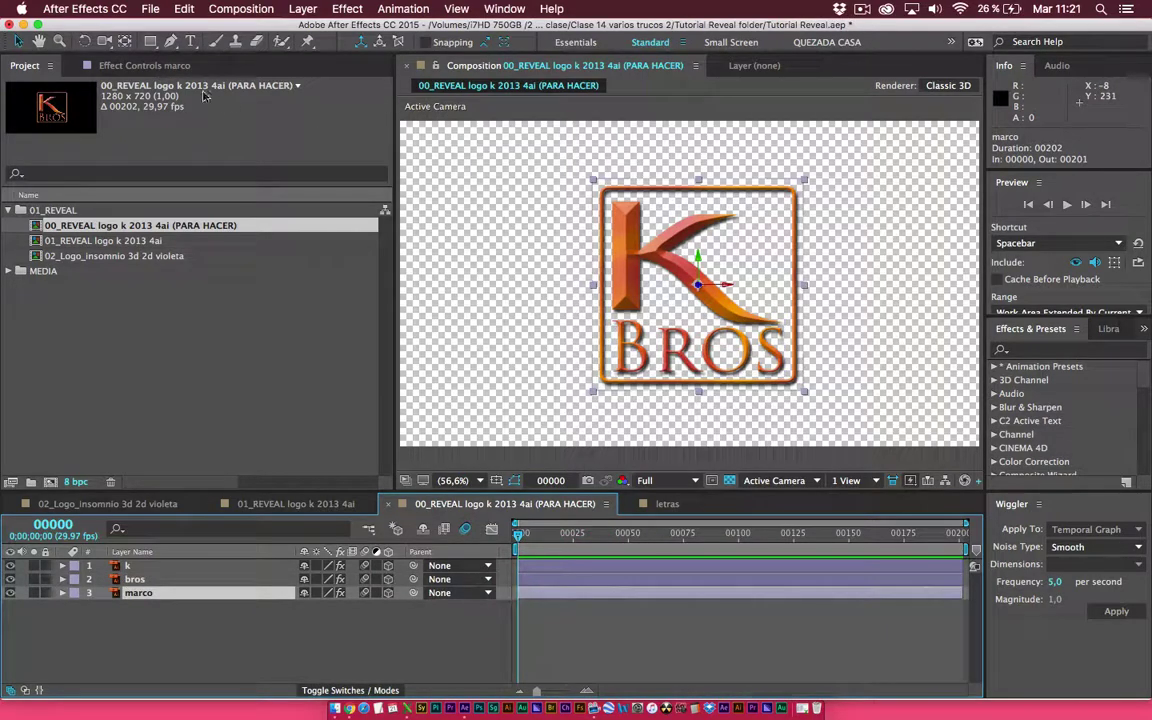
pyautogui.click(135, 66)
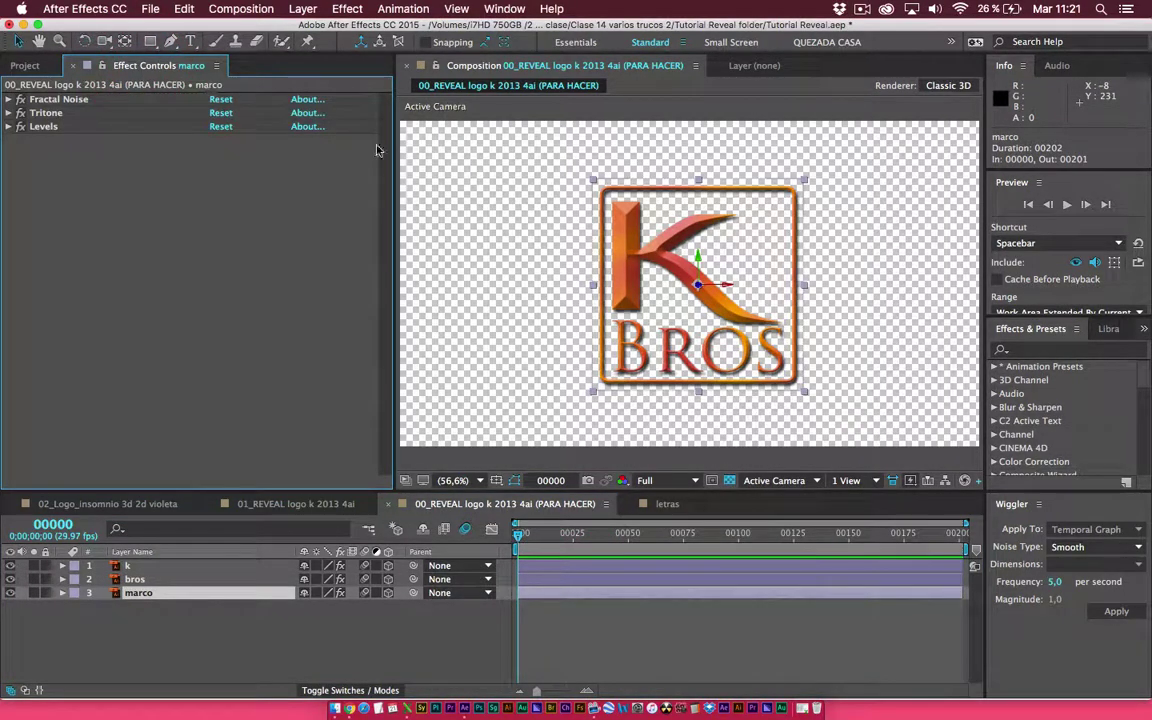
pyautogui.click(60, 100)
pyautogui.keyDown('shift'); pyautogui.click(45, 113); pyautogui.keyUp('shift')
pyautogui.keyDown('shift'); pyautogui.click(44, 127); pyautogui.keyUp('shift')
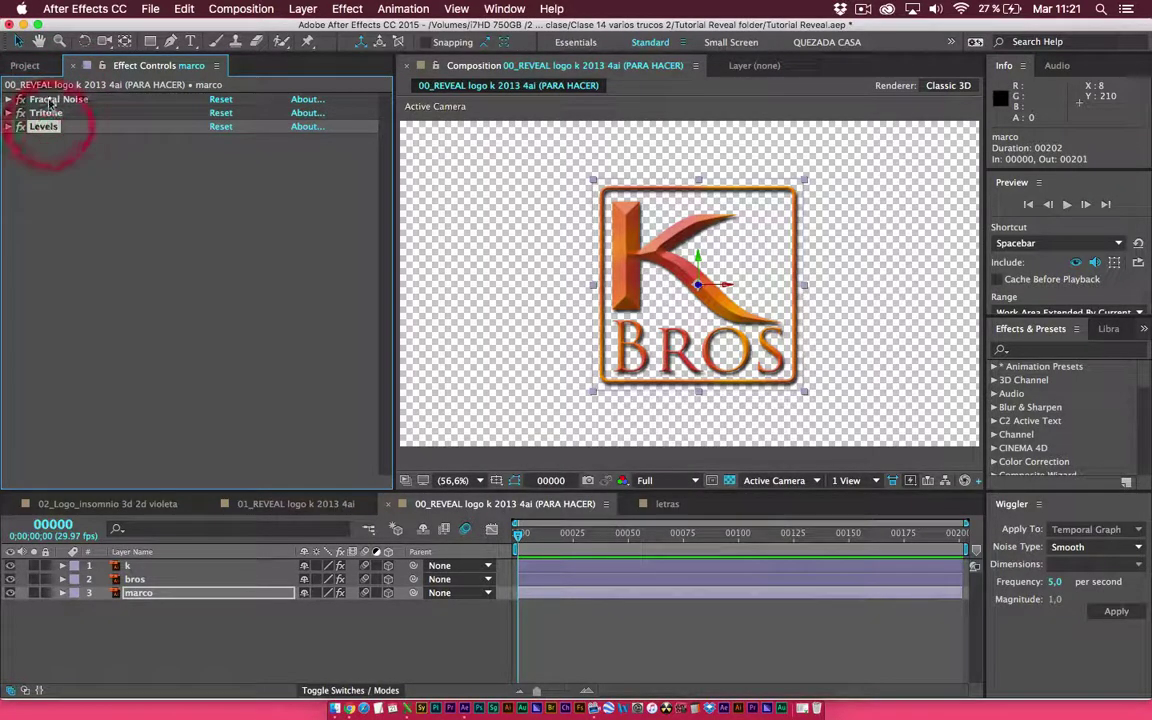
pyautogui.click(50, 100)
pyautogui.click(45, 113)
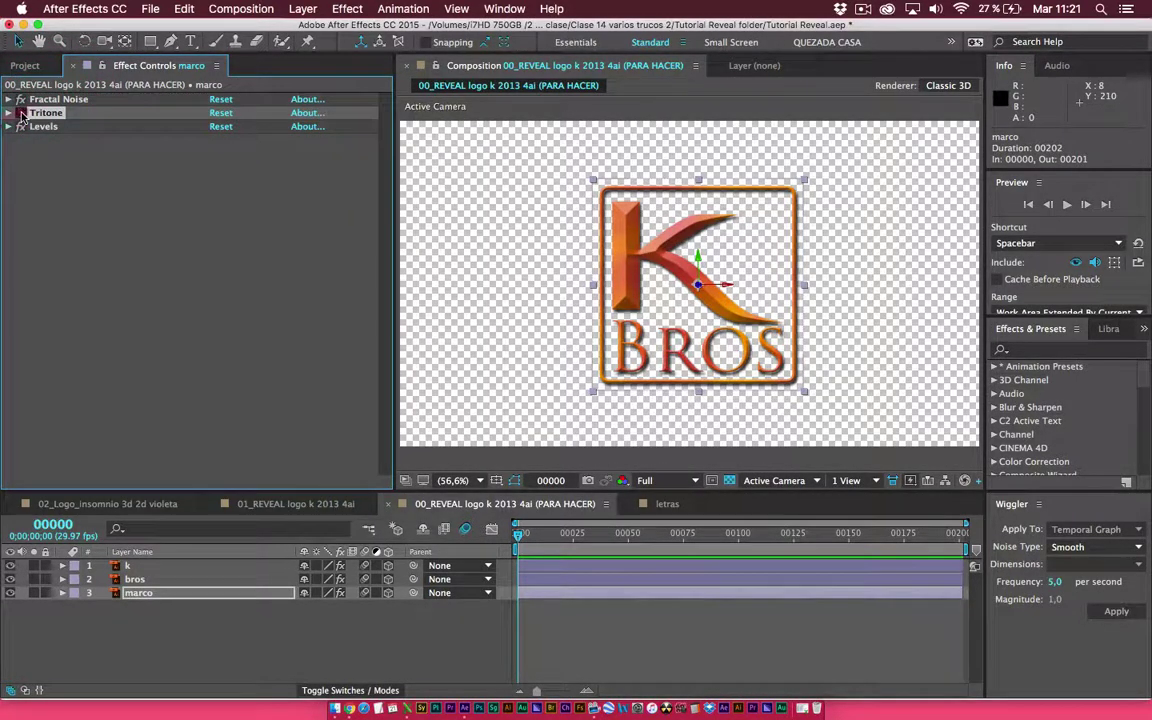
pyautogui.click(21, 113)
pyautogui.click(21, 113)
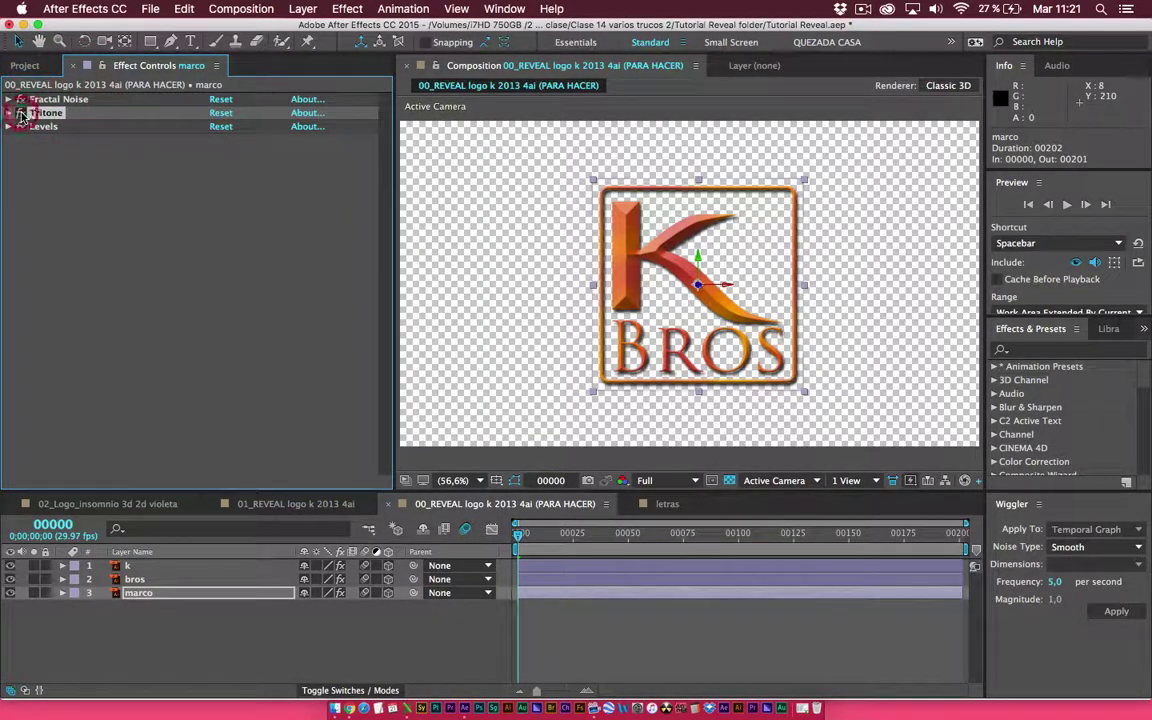
# Toggle Tritone off and on for the k layer, then preview the animation
pyautogui.click(198, 567)
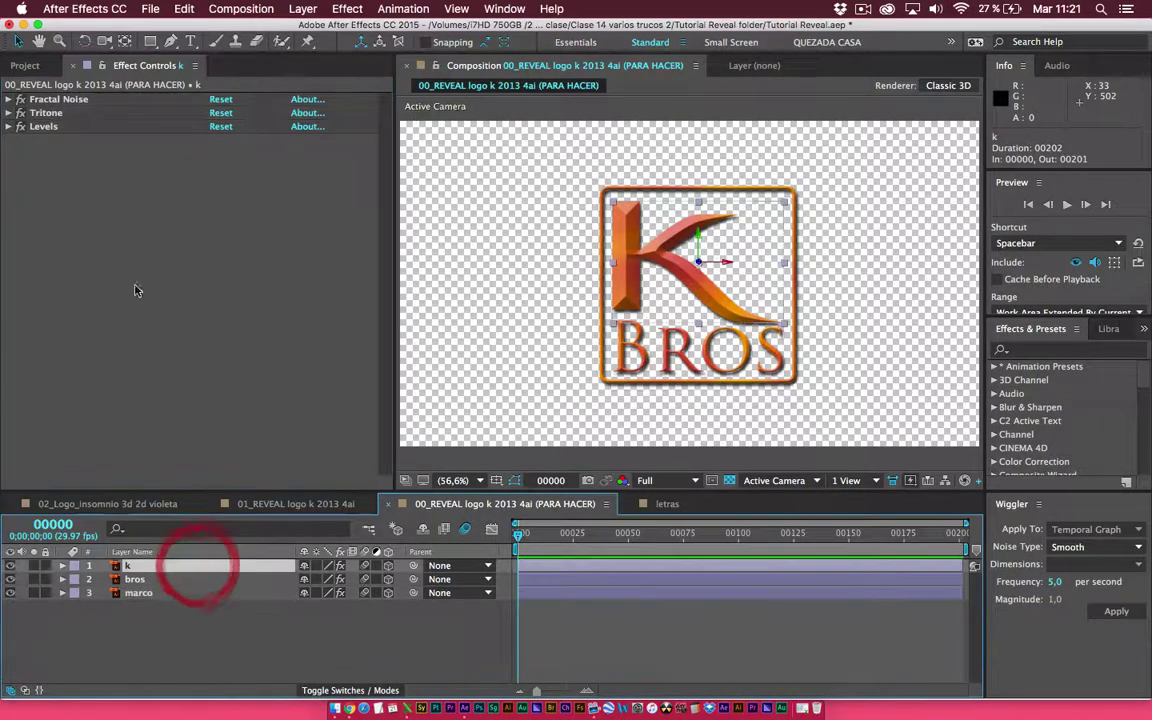
pyautogui.click(21, 113)
pyautogui.click(21, 113)
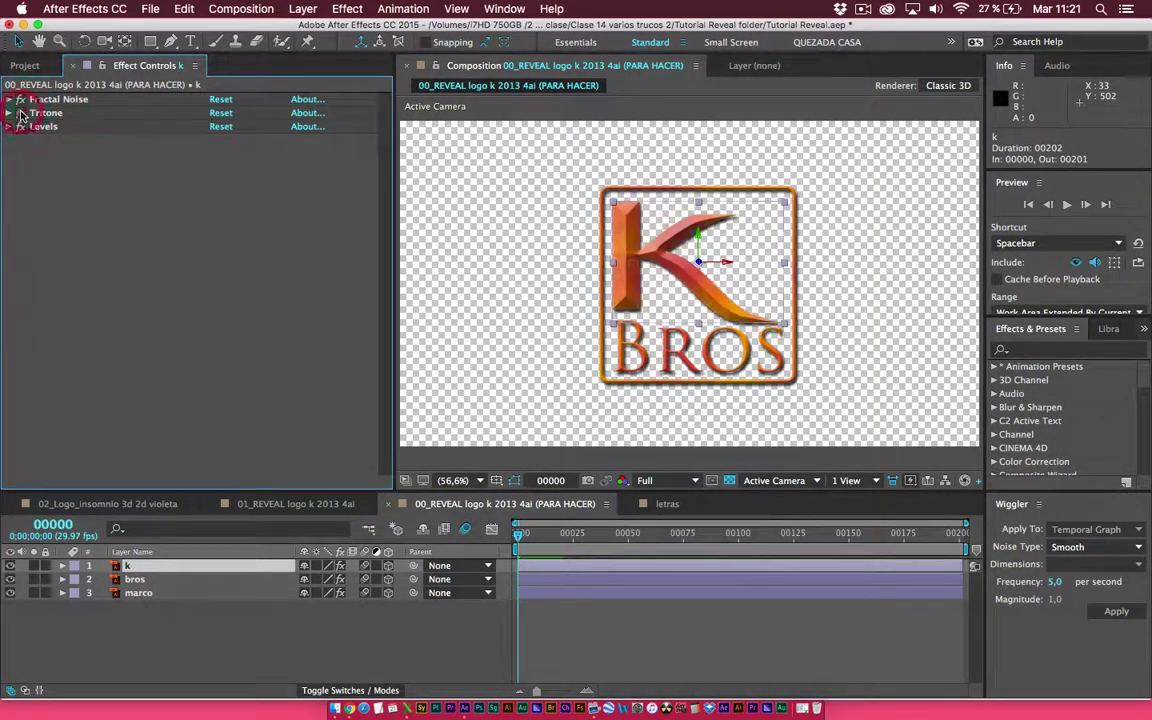
pyautogui.press('space')
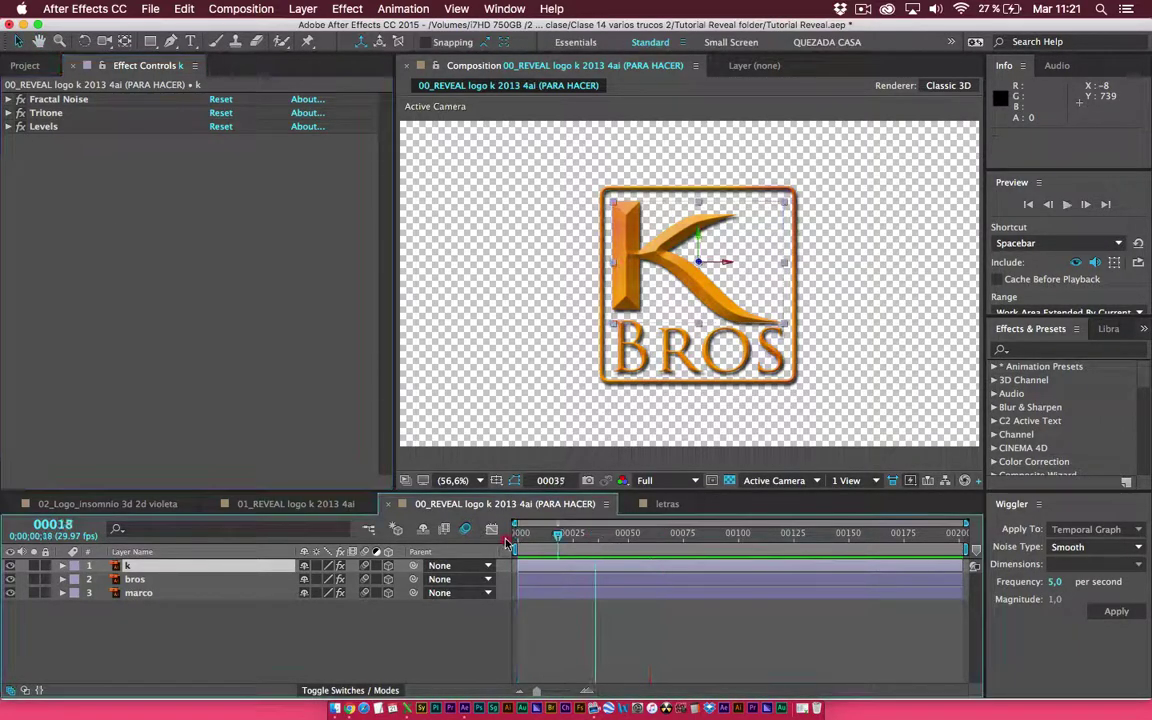
pyautogui.click(423, 530)
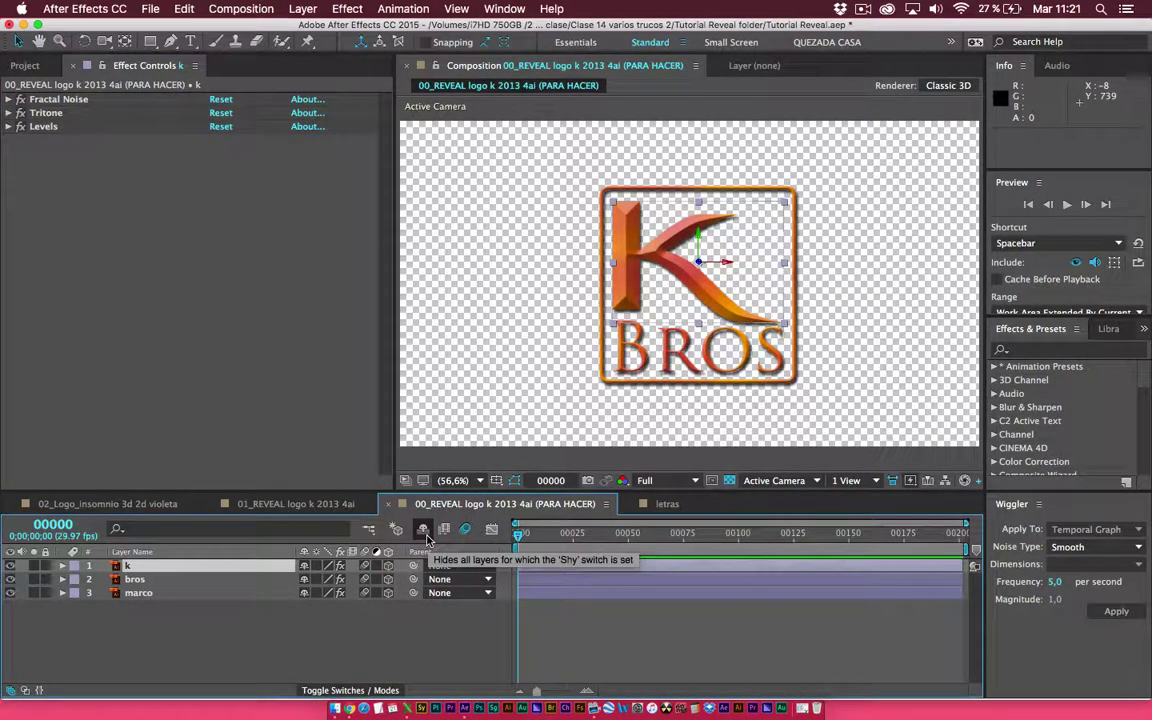
# Hide the k and bros layers, preview the marco frame alone, and return to frame 0
pyautogui.click(11, 566)
pyautogui.click(11, 579)
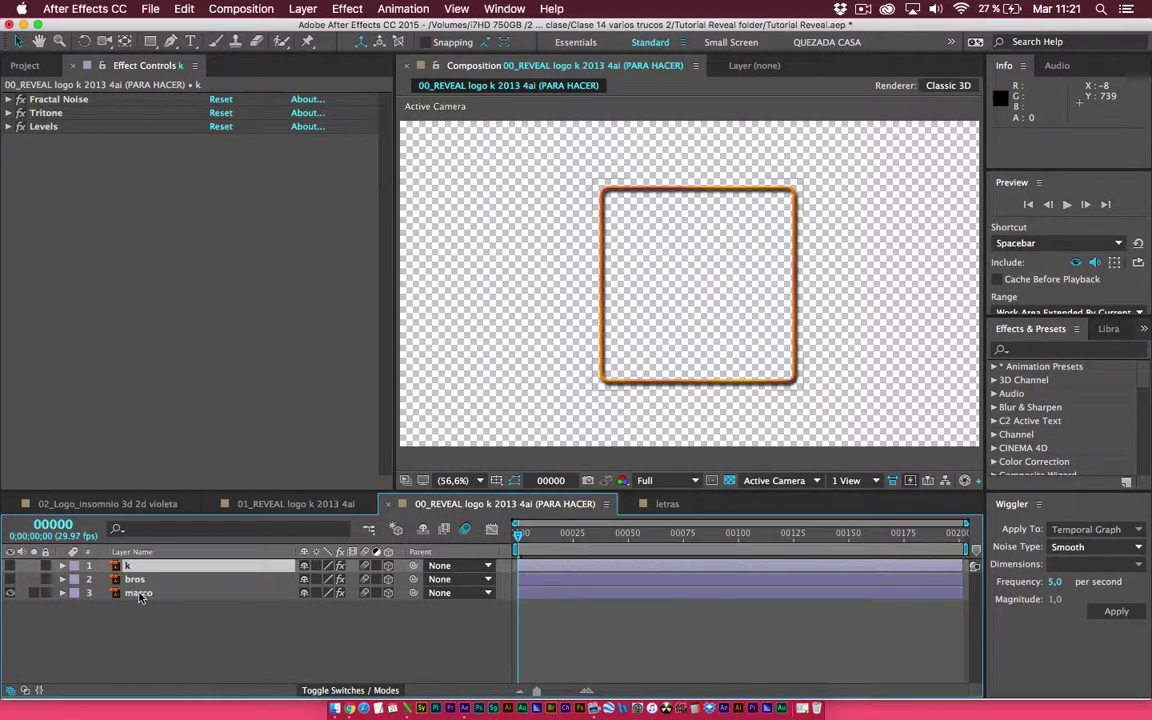
pyautogui.click(138, 593)
pyautogui.press('space')
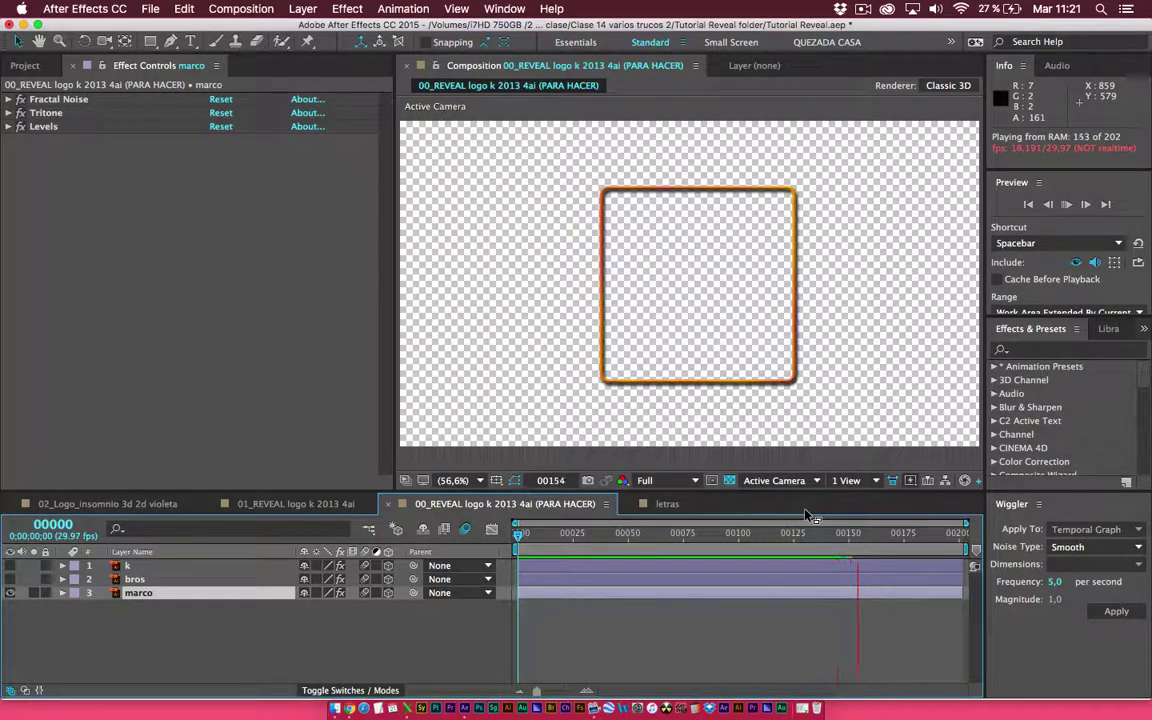
pyautogui.press('space')
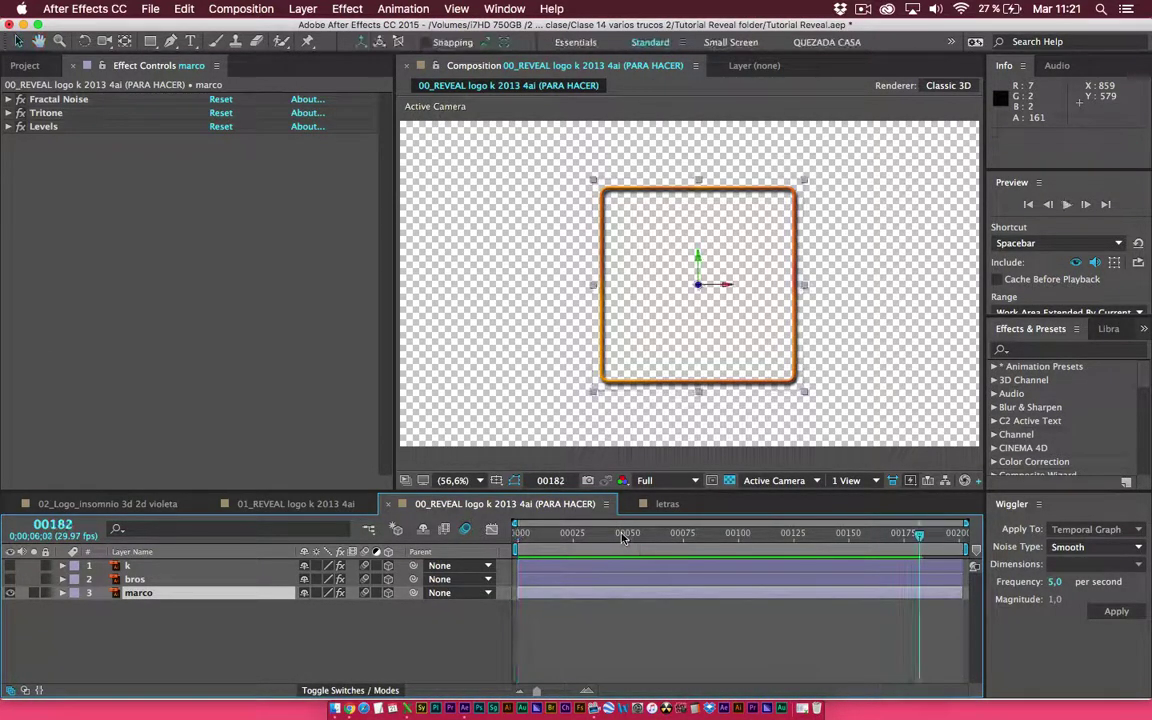
pyautogui.moveTo(621, 538); pyautogui.dragTo(458, 533)
pyautogui.click(540, 598)
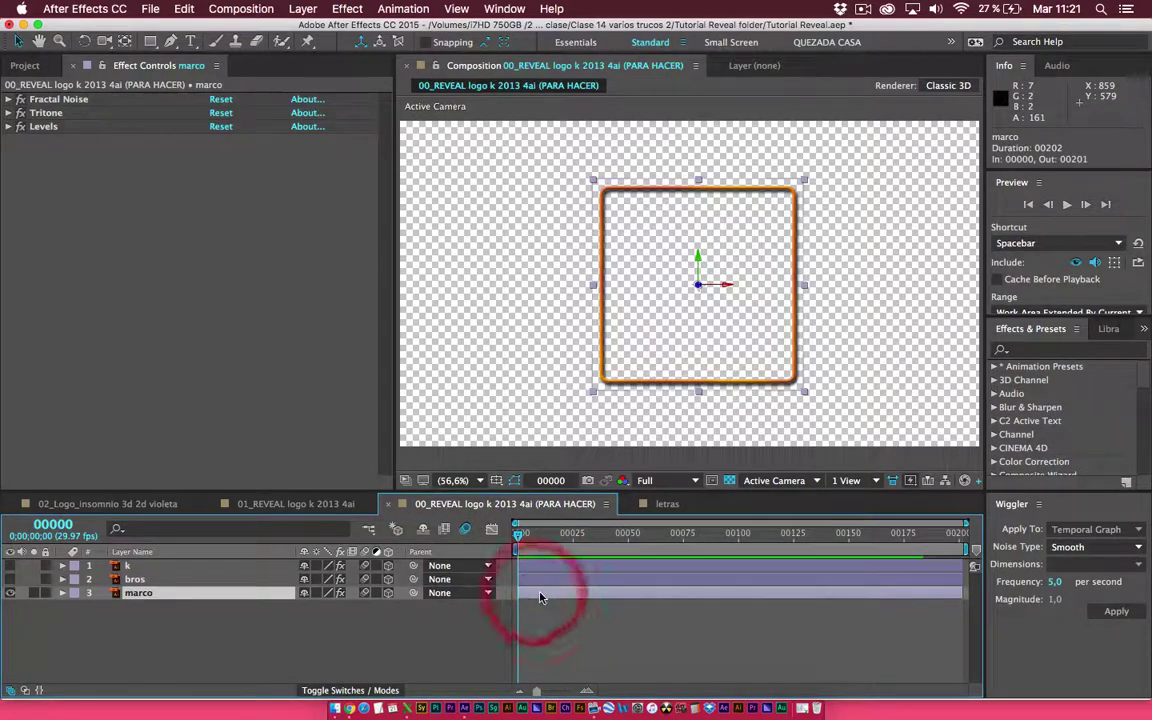
# Pen a mask on marco through the frame's top-left, top-right, bottom-right corners and a left-edge point
pyautogui.click(170, 41)
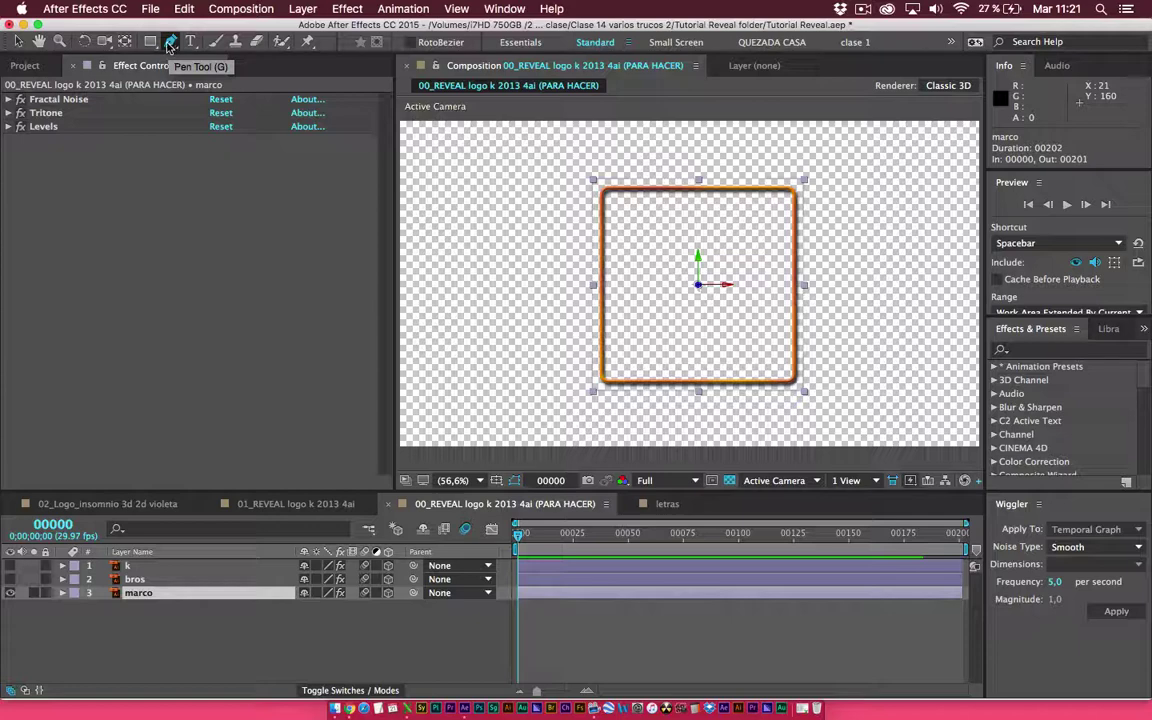
pyautogui.click(604, 189)
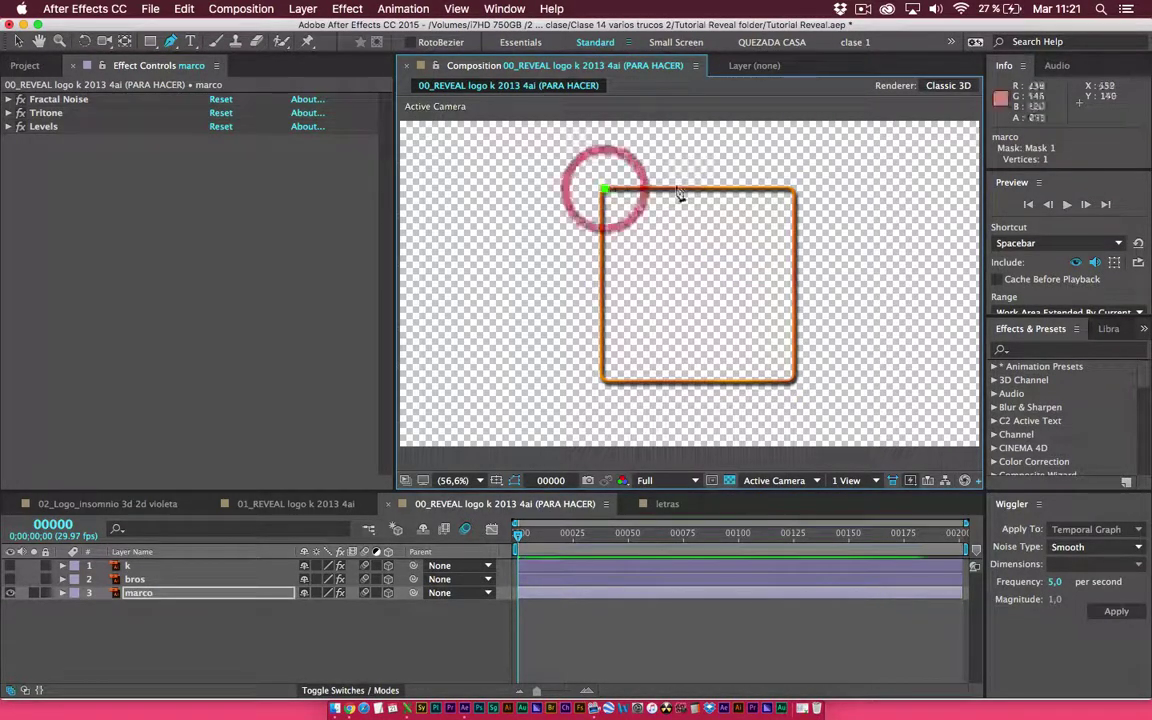
pyautogui.click(793, 188)
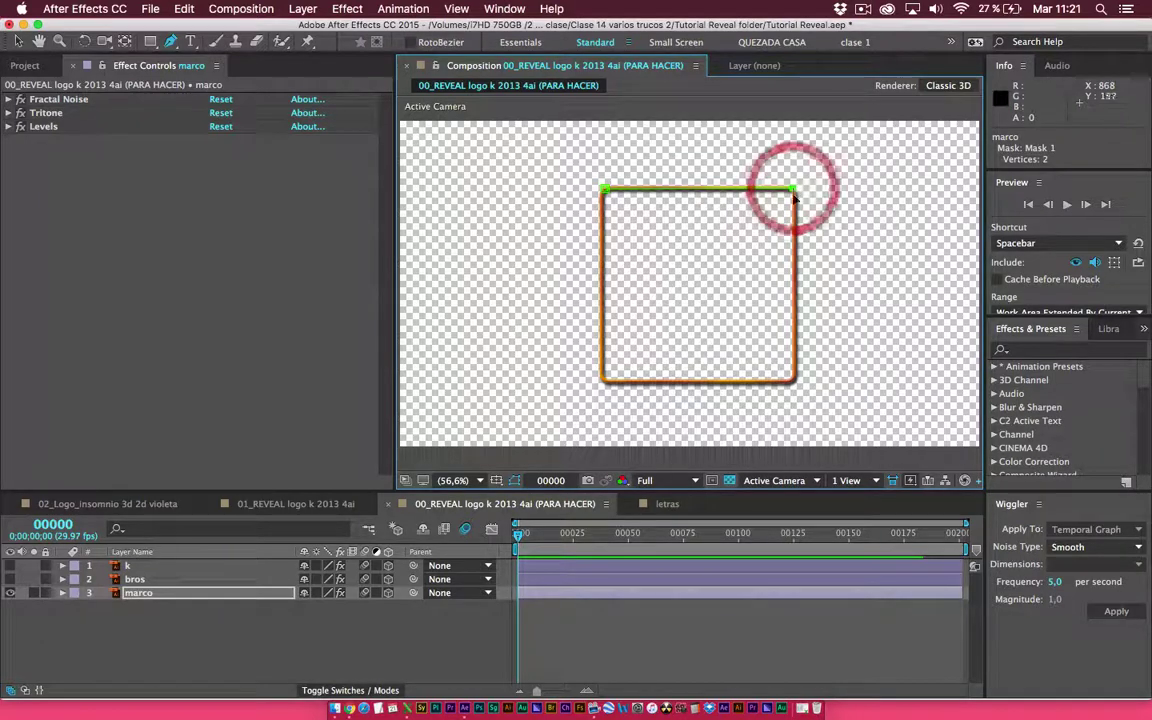
pyautogui.click(795, 380)
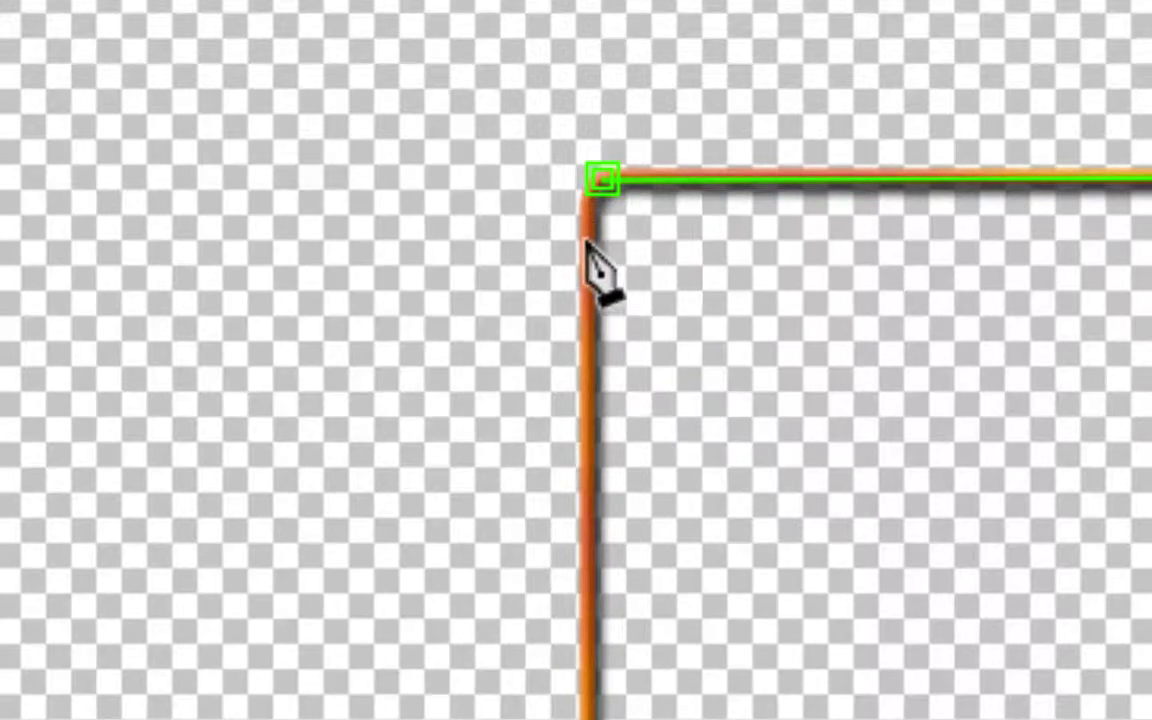
pyautogui.click(587, 224)
pyautogui.moveTo(590, 222); pyautogui.dragTo(591, 208)
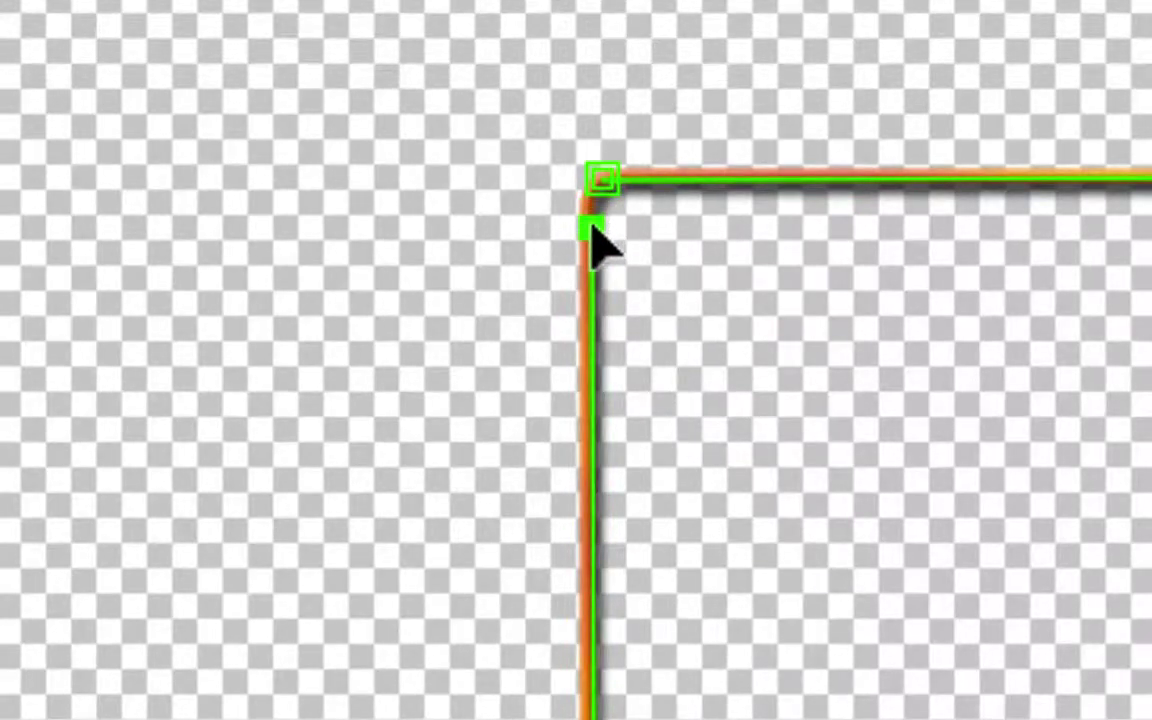
pyautogui.moveTo(590, 218); pyautogui.dragTo(589, 188)
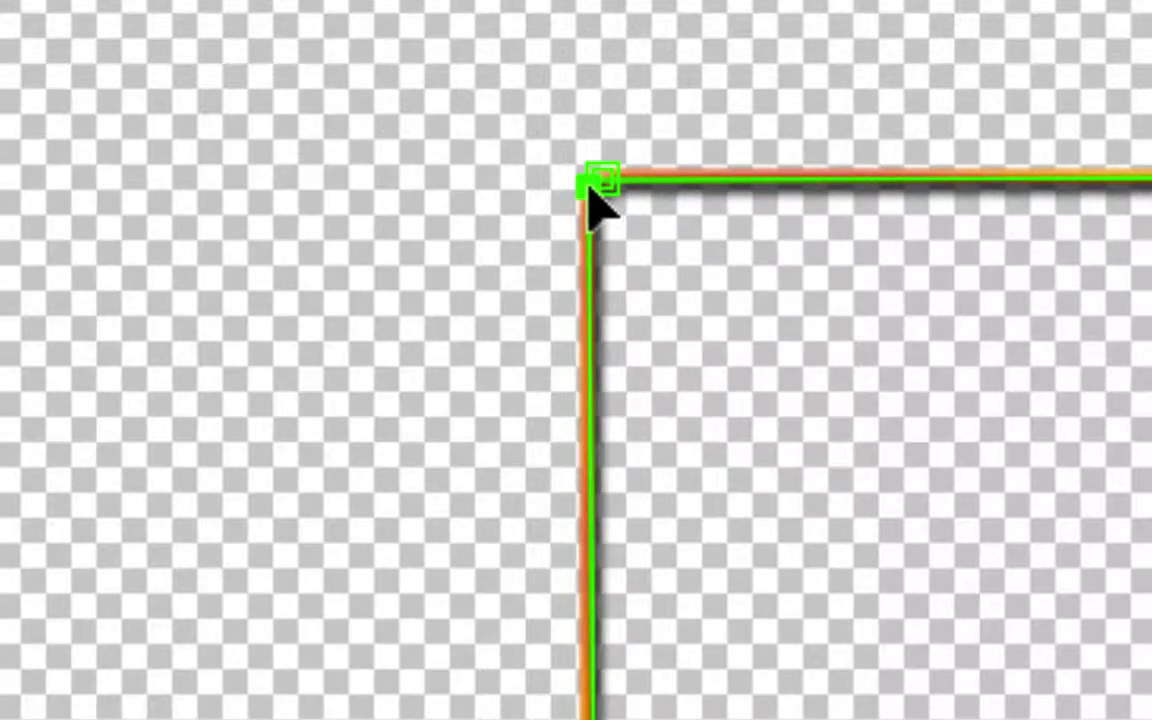
pyautogui.moveTo(591, 205)
pyautogui.mouseDown()
pyautogui.moveTo(594, 283)
pyautogui.moveTo(591, 205)
pyautogui.mouseUp()
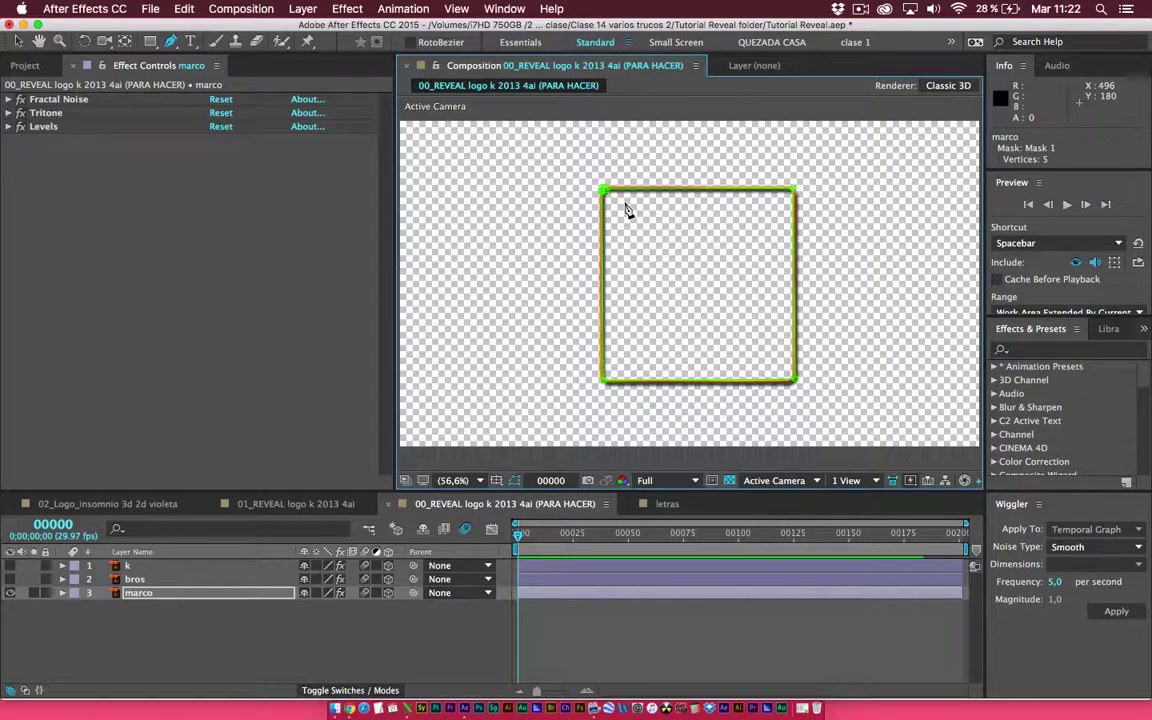
pyautogui.click(160, 596)
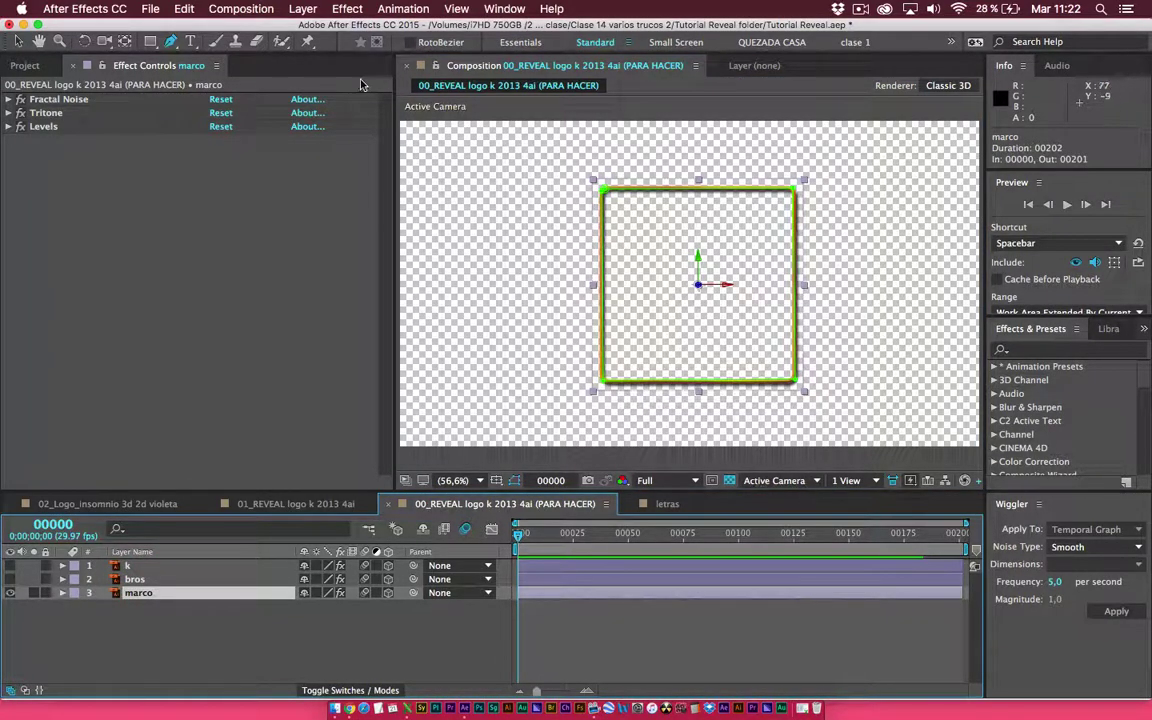
pyautogui.click(183, 73)
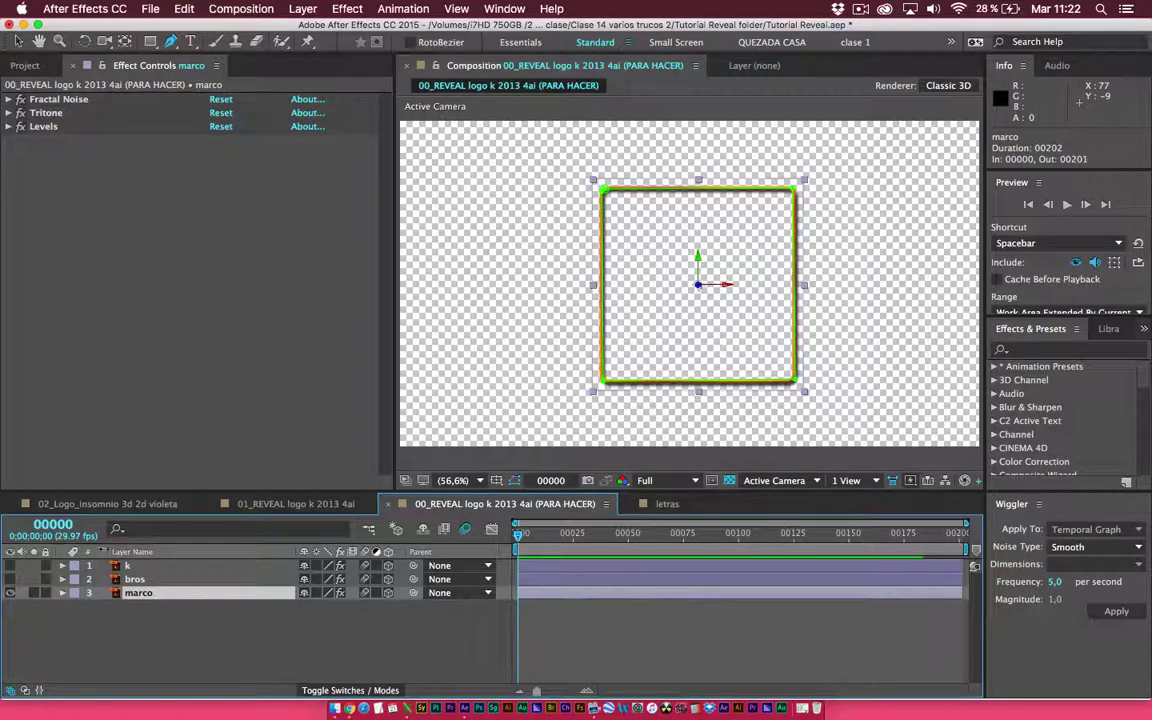
pyautogui.click(62, 593)
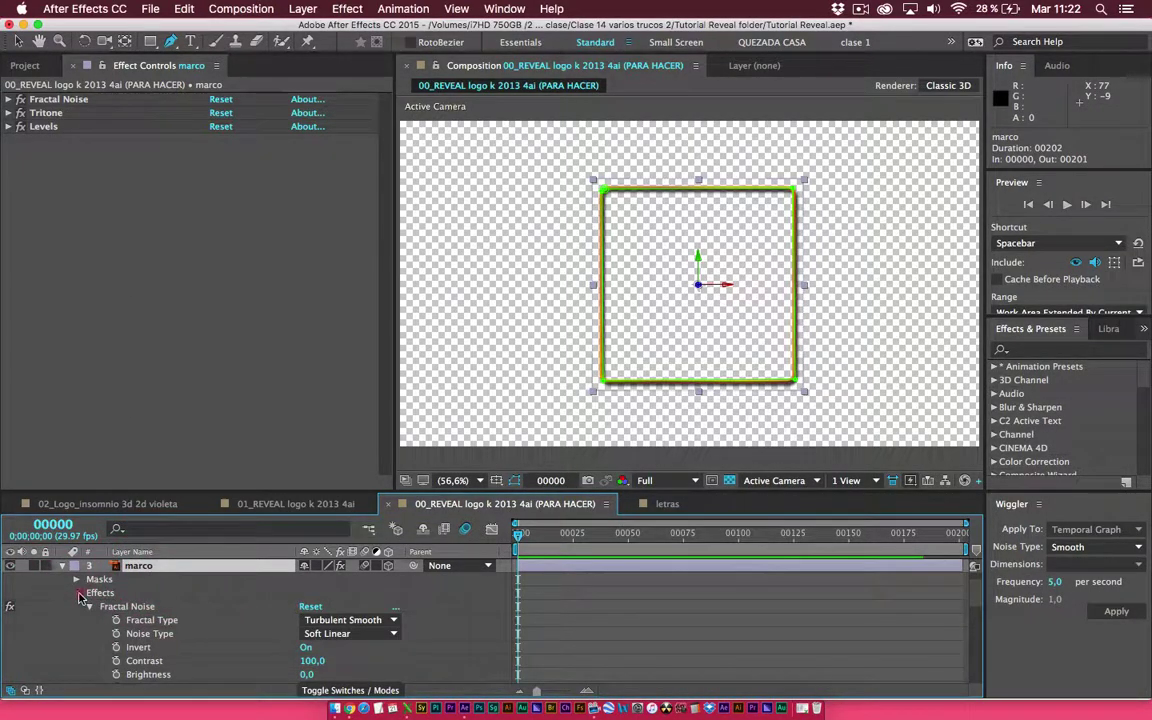
pyautogui.click(76, 593)
pyautogui.click(131, 598)
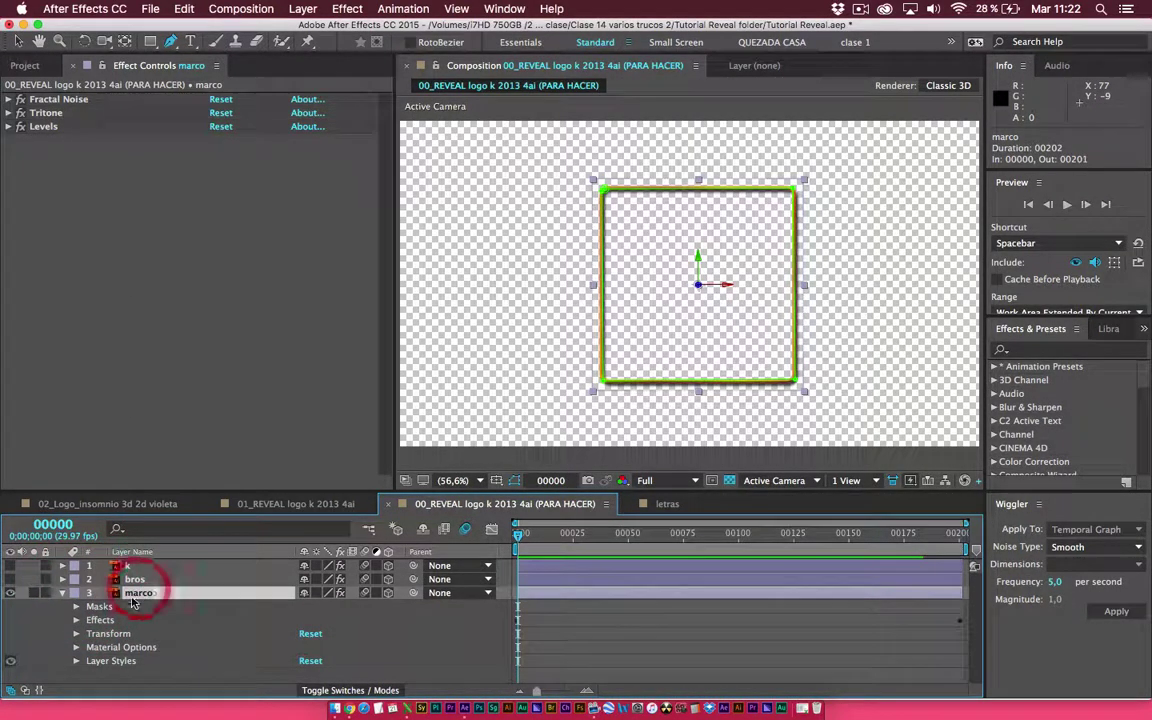
pyautogui.click(77, 608)
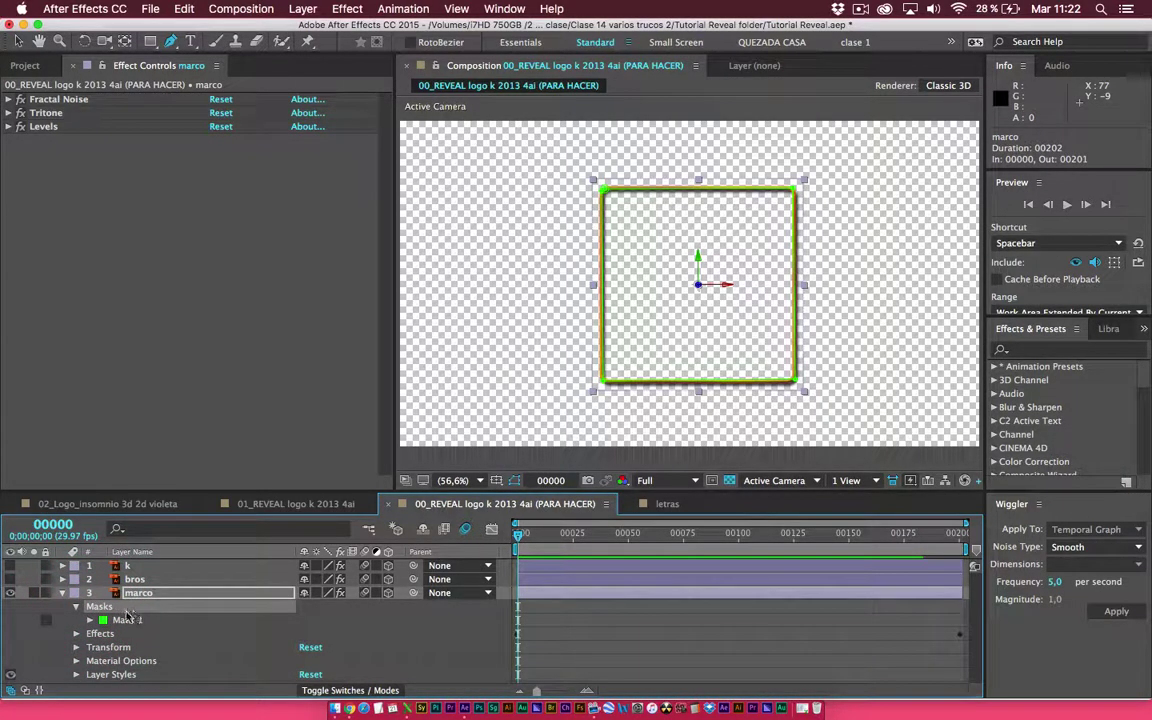
pyautogui.click(119, 619)
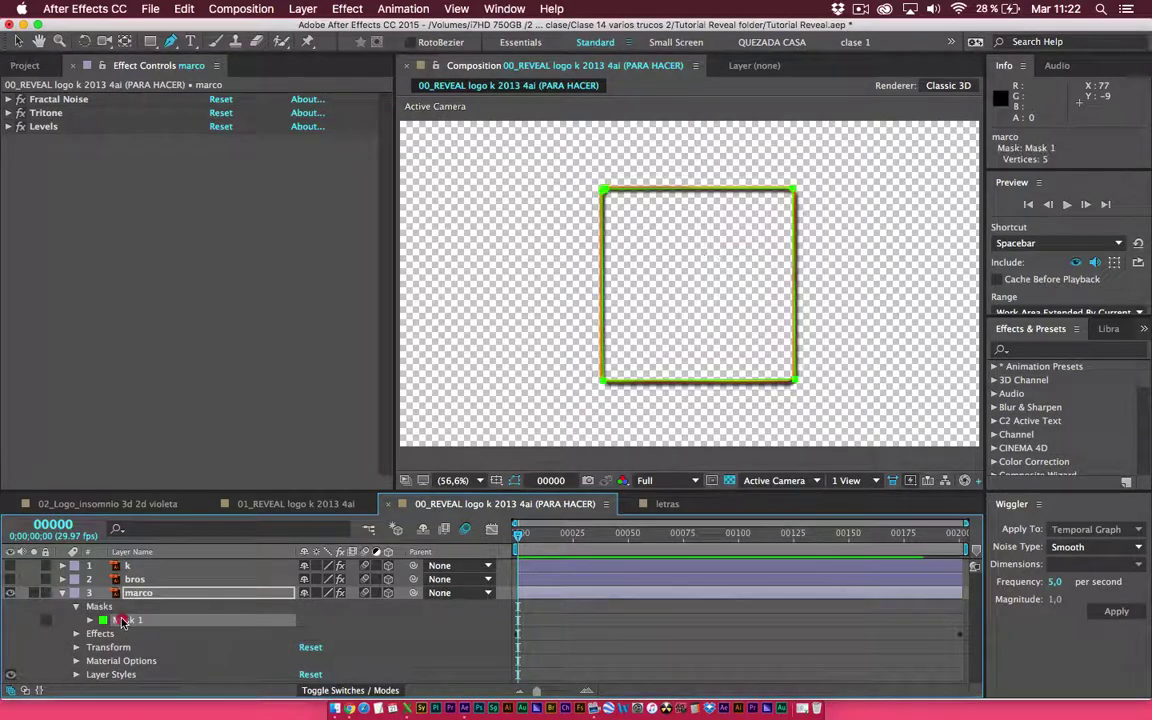
pyautogui.click(62, 594)
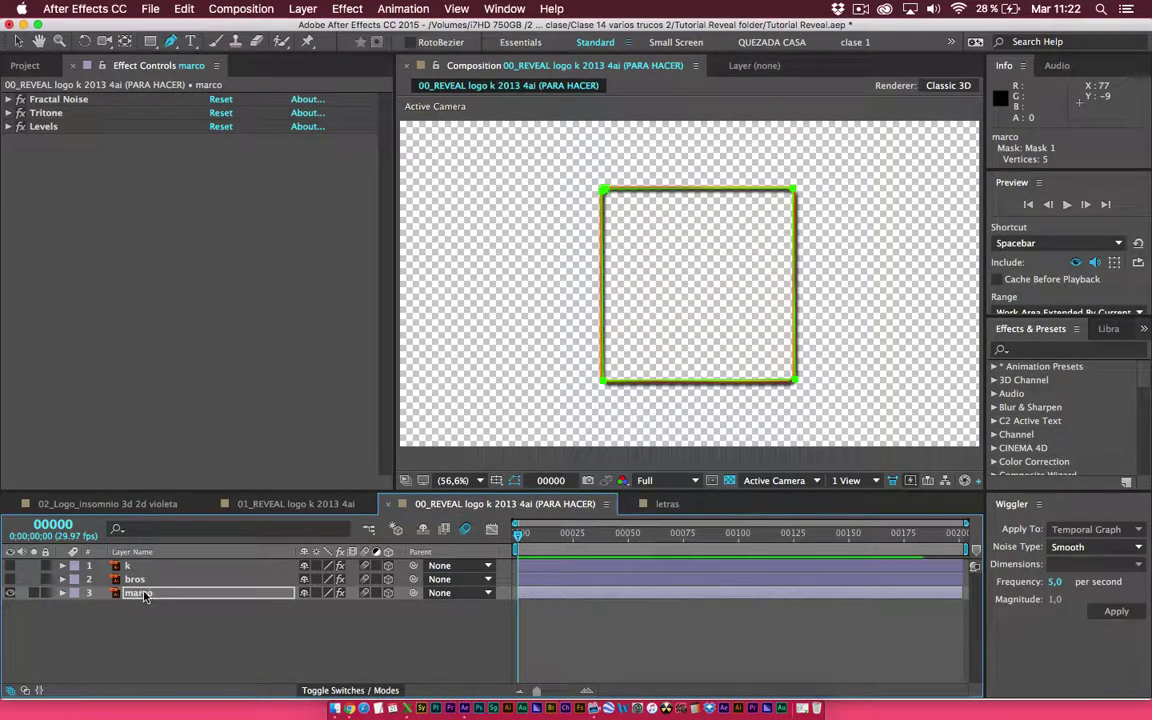
# Find Stroke under Generate in Effects & Presets and drop it onto the marco layer
pyautogui.click(1024, 334)
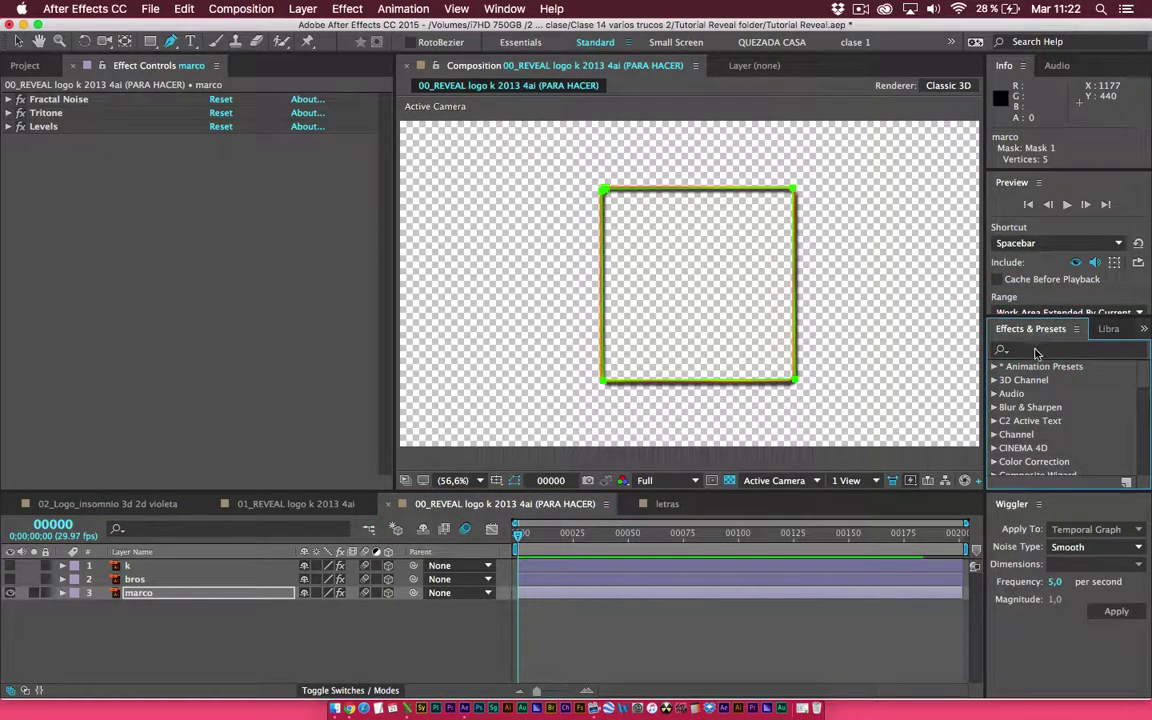
pyautogui.click(1035, 351)
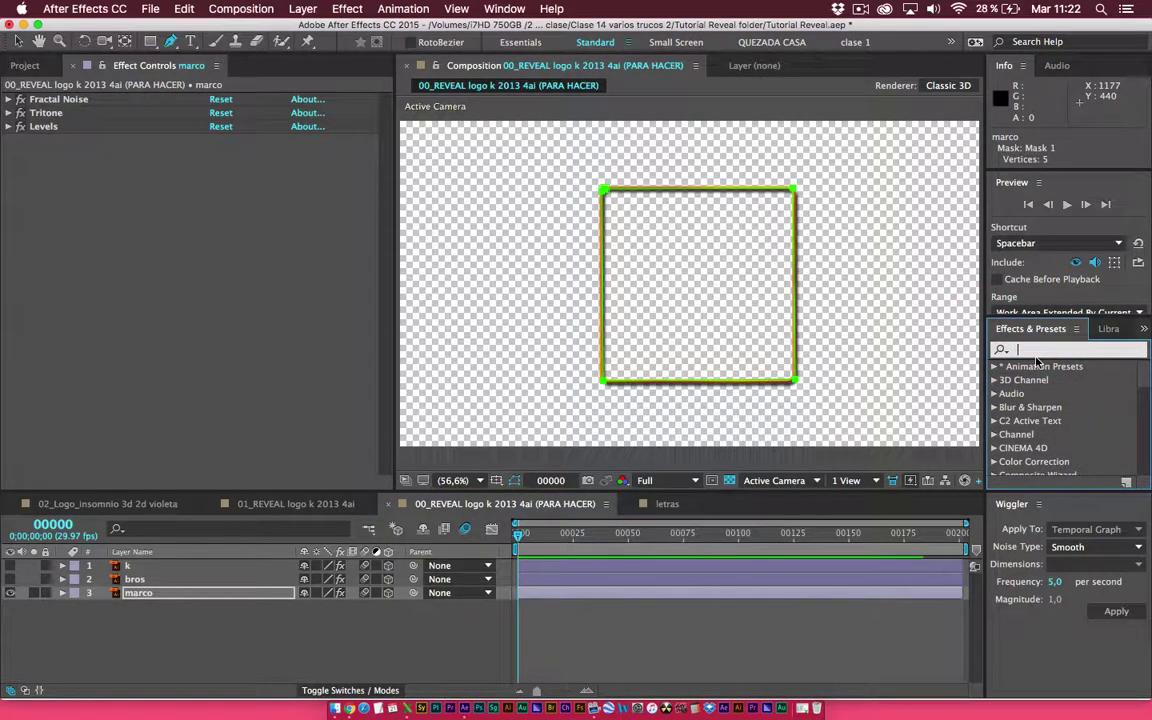
pyautogui.scroll(-3, 1053, 436)
pyautogui.scroll(-3, 1053, 436)
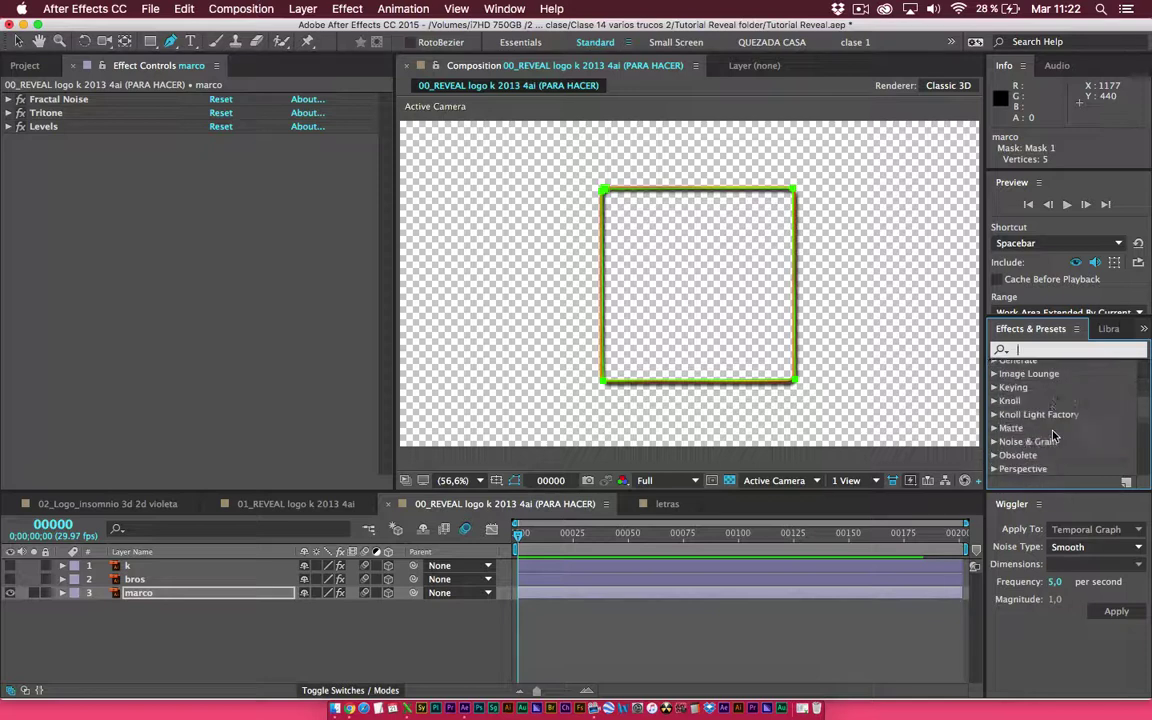
pyautogui.scroll(-1, 1053, 436)
pyautogui.scroll(-2, 1053, 436)
pyautogui.scroll(-3, 1053, 436)
pyautogui.scroll(-3, 1053, 436)
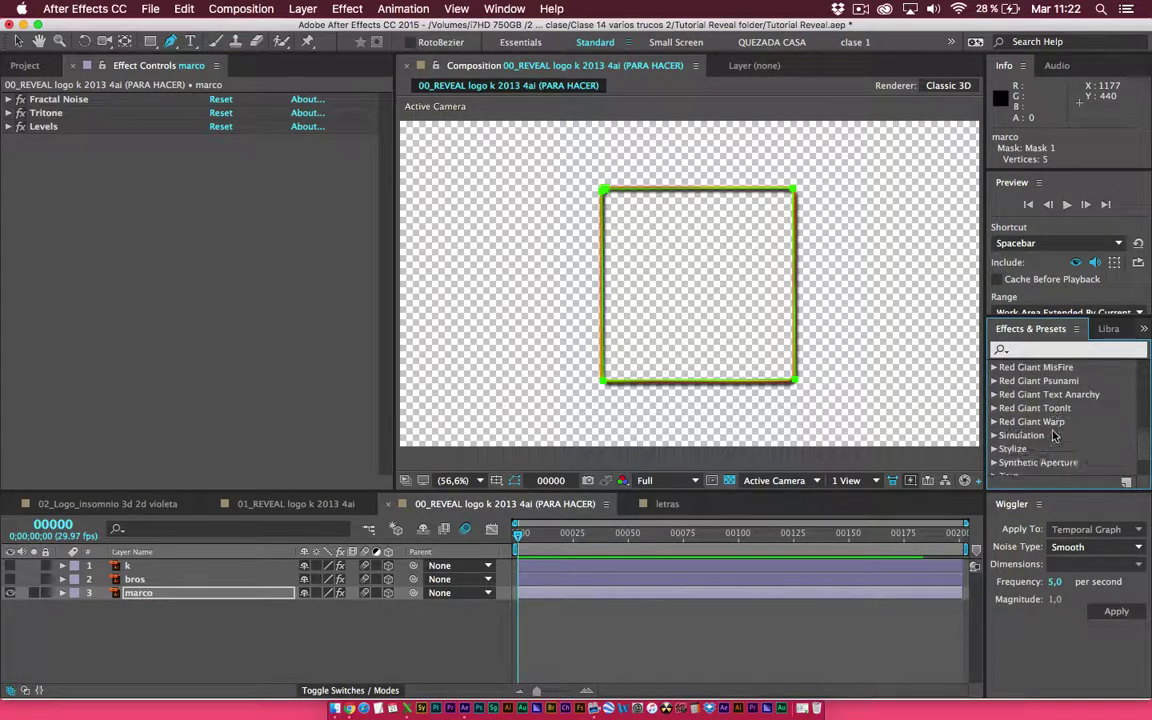
pyautogui.scroll(-3, 1053, 436)
pyautogui.scroll(-2, 1053, 436)
pyautogui.scroll(3, 1053, 436)
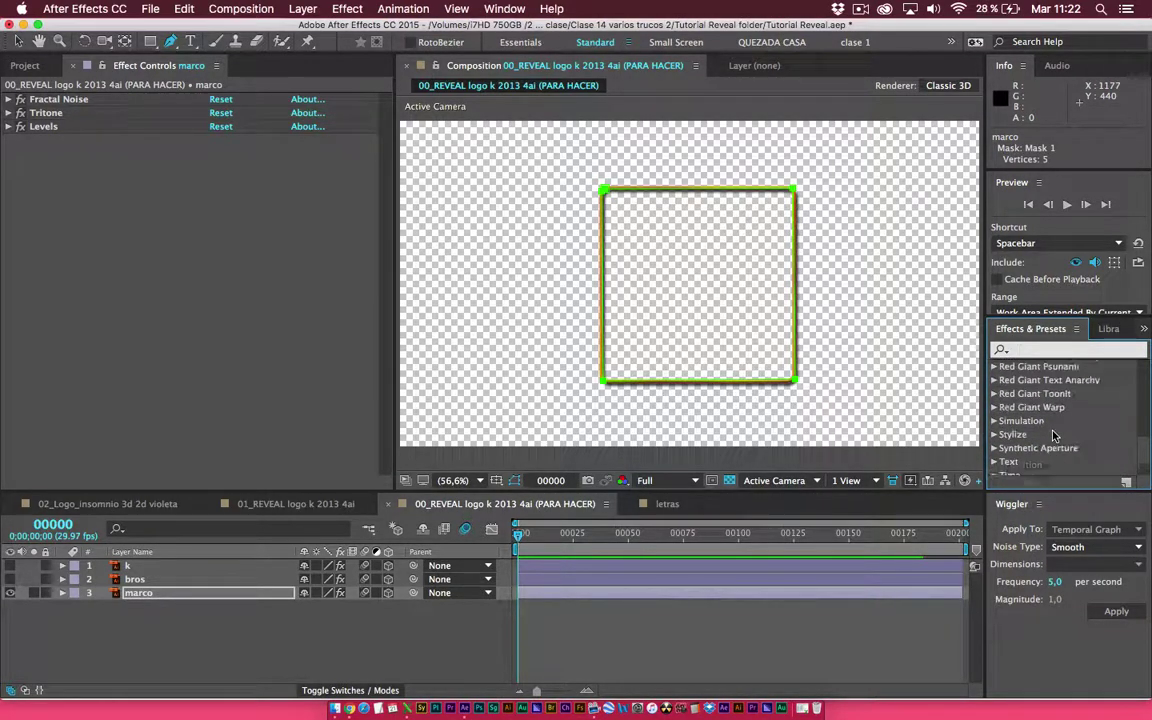
pyautogui.scroll(3, 1053, 436)
pyautogui.scroll(3, 1053, 436)
pyautogui.scroll(2, 1053, 436)
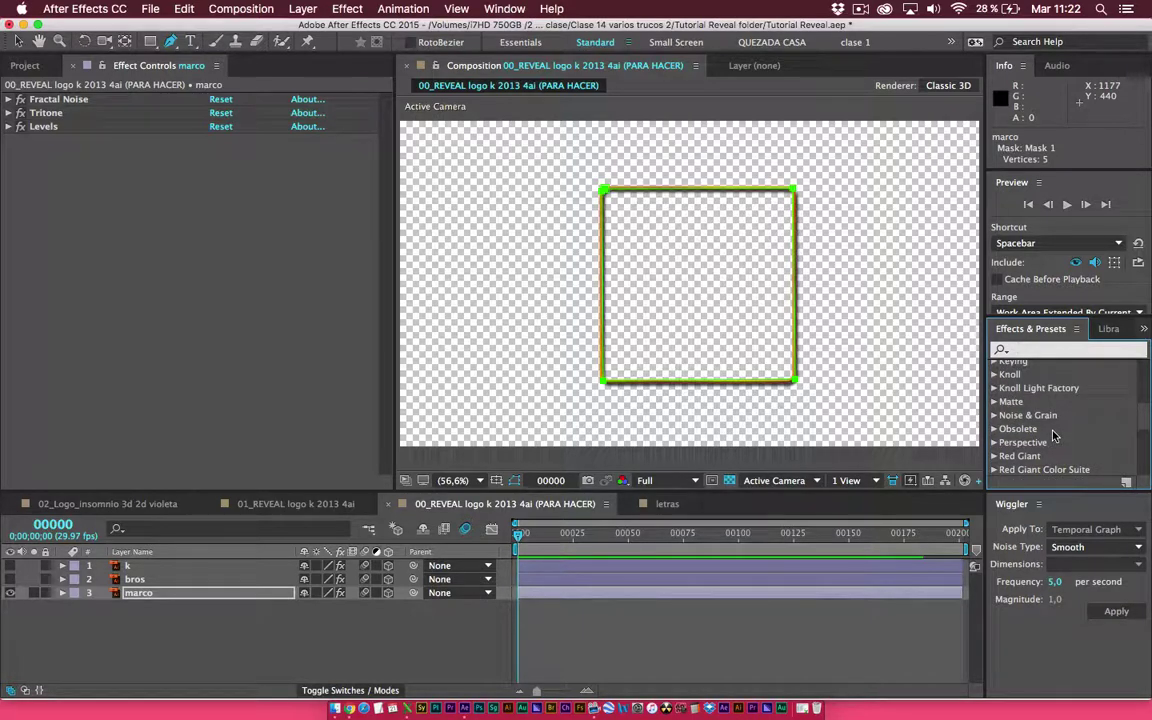
pyautogui.scroll(3, 1053, 436)
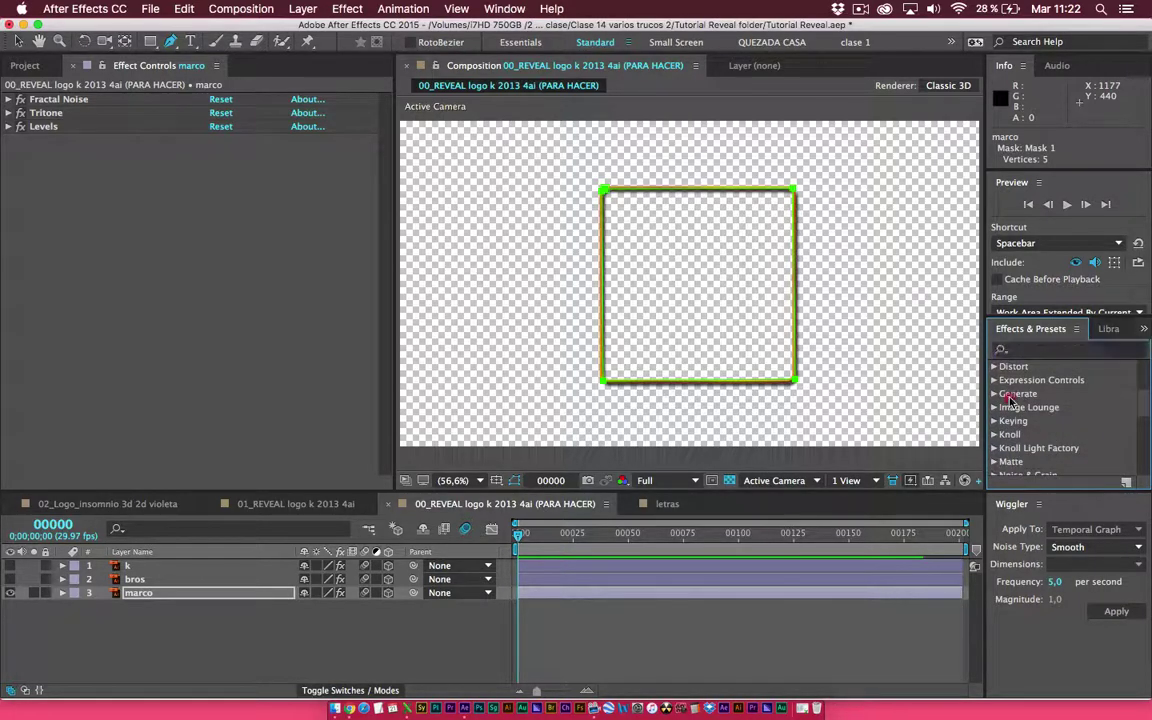
pyautogui.click(995, 393)
pyautogui.scroll(-3, 1040, 400)
pyautogui.scroll(-3, 1045, 400)
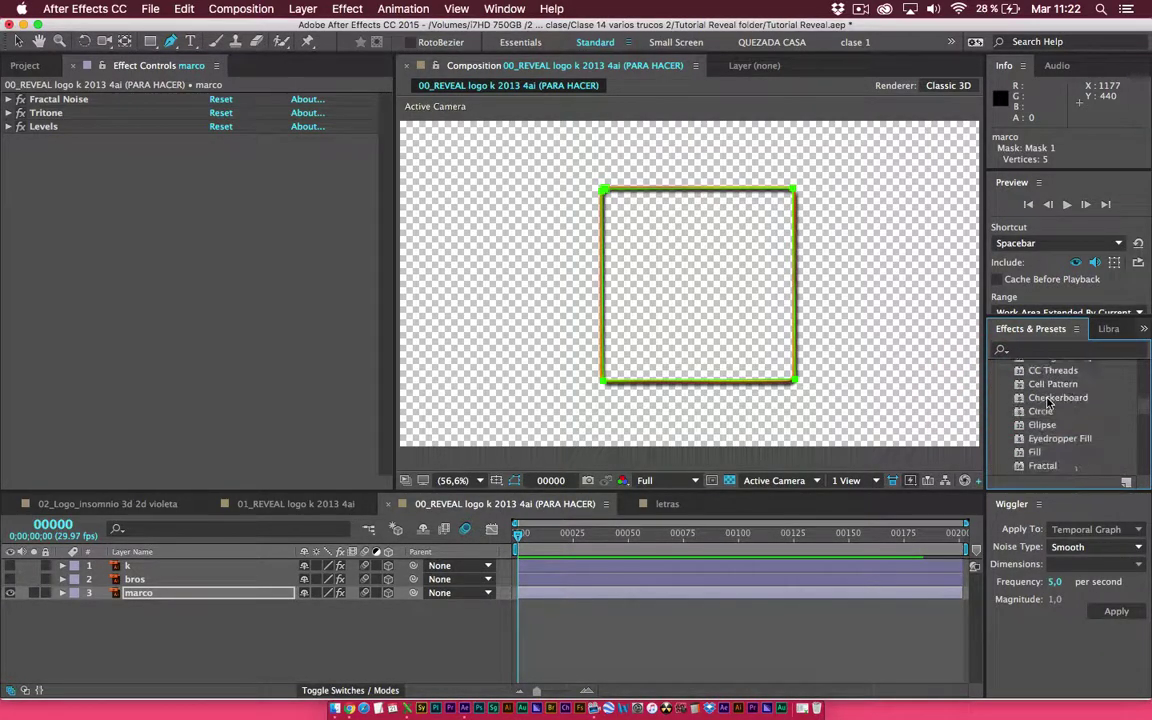
pyautogui.scroll(-1, 1045, 400)
pyautogui.scroll(-2, 1046, 401)
pyautogui.scroll(-2, 1048, 403)
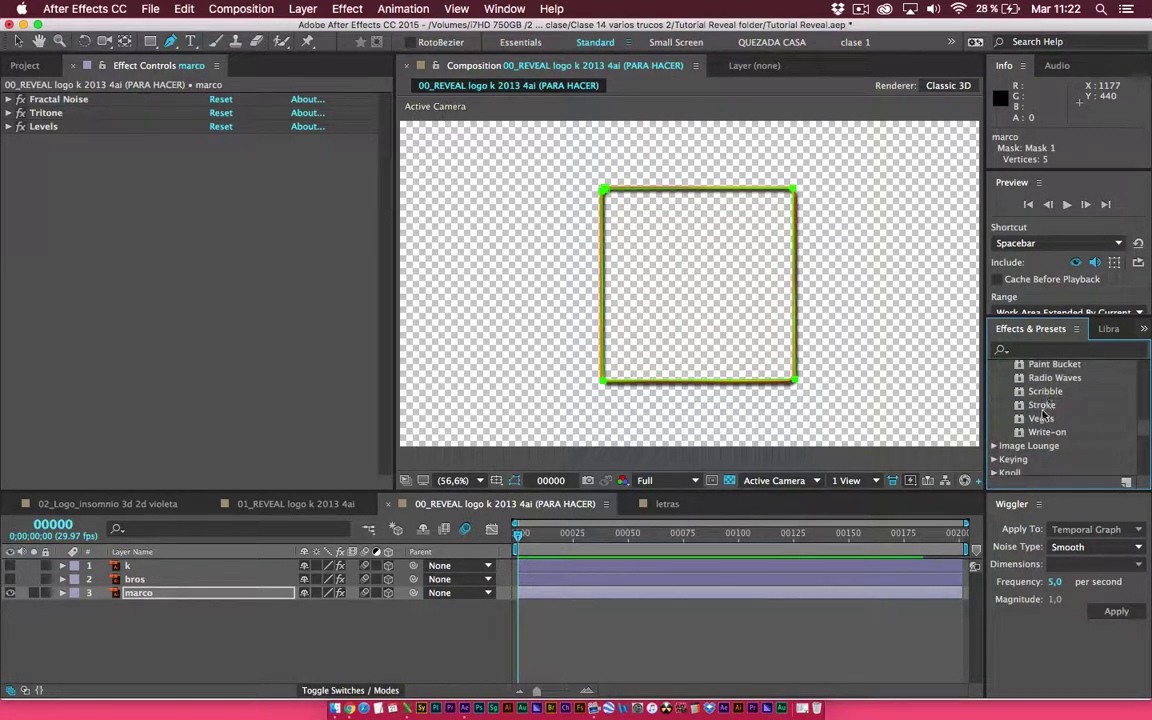
pyautogui.click(1023, 407)
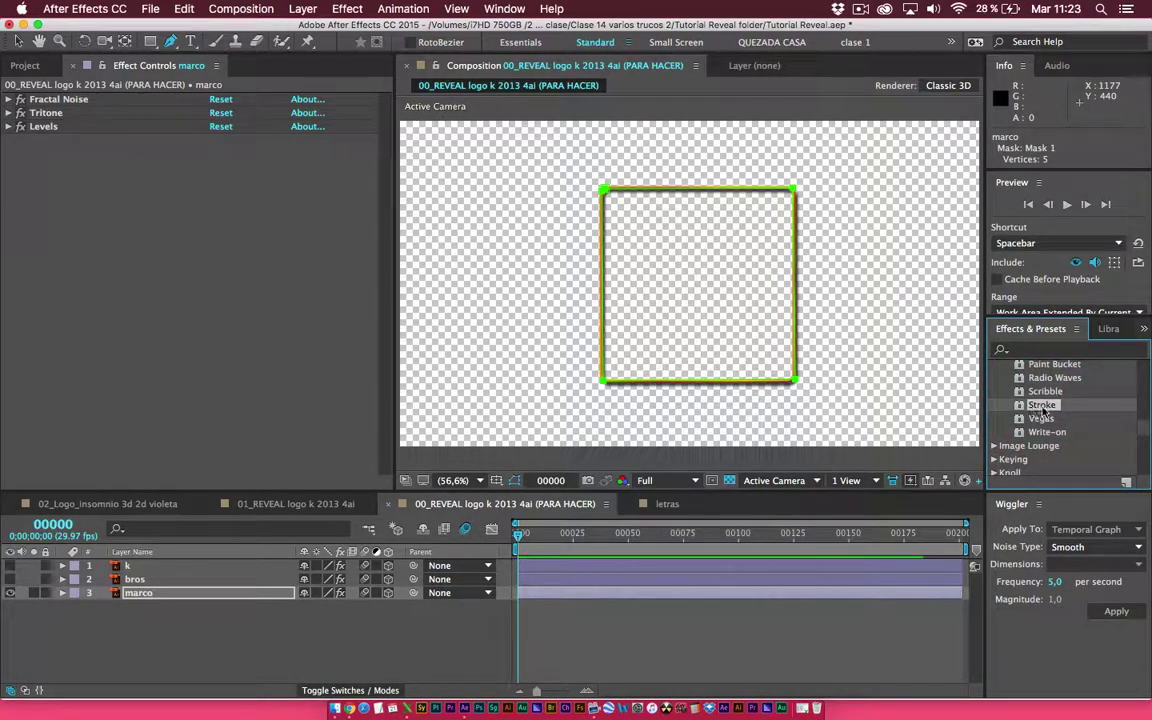
pyautogui.moveTo(1040, 406); pyautogui.dragTo(720, 325)
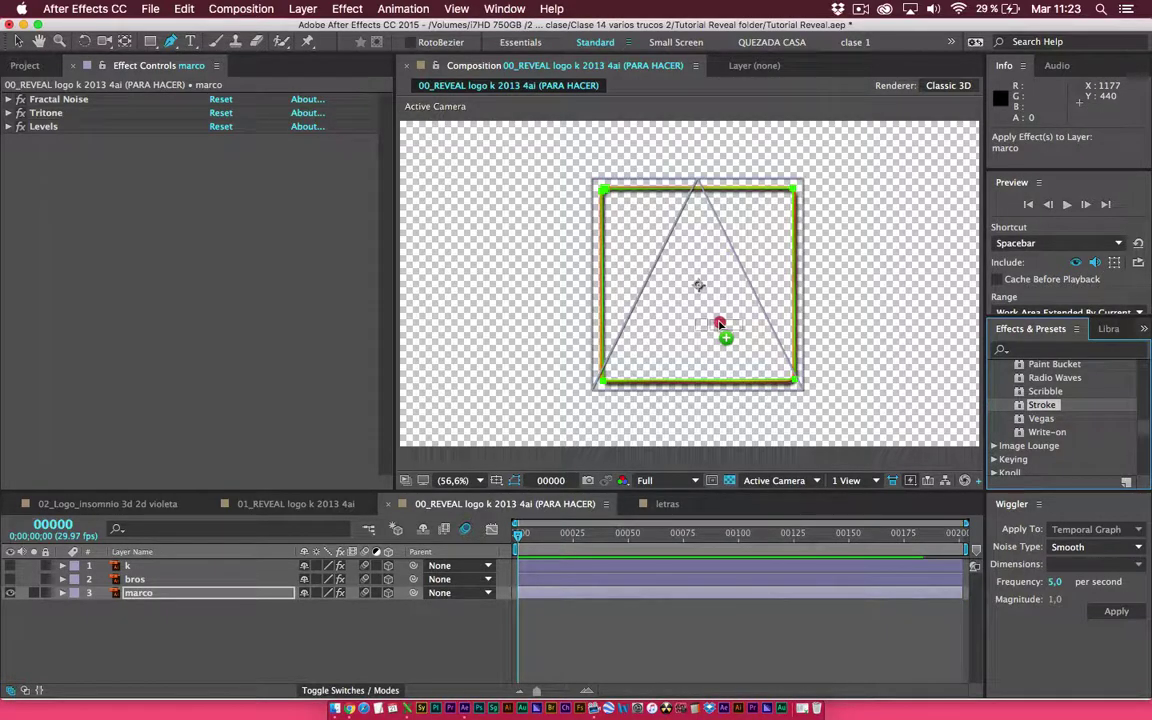
pyautogui.moveTo(720, 325); pyautogui.dragTo(719, 326)
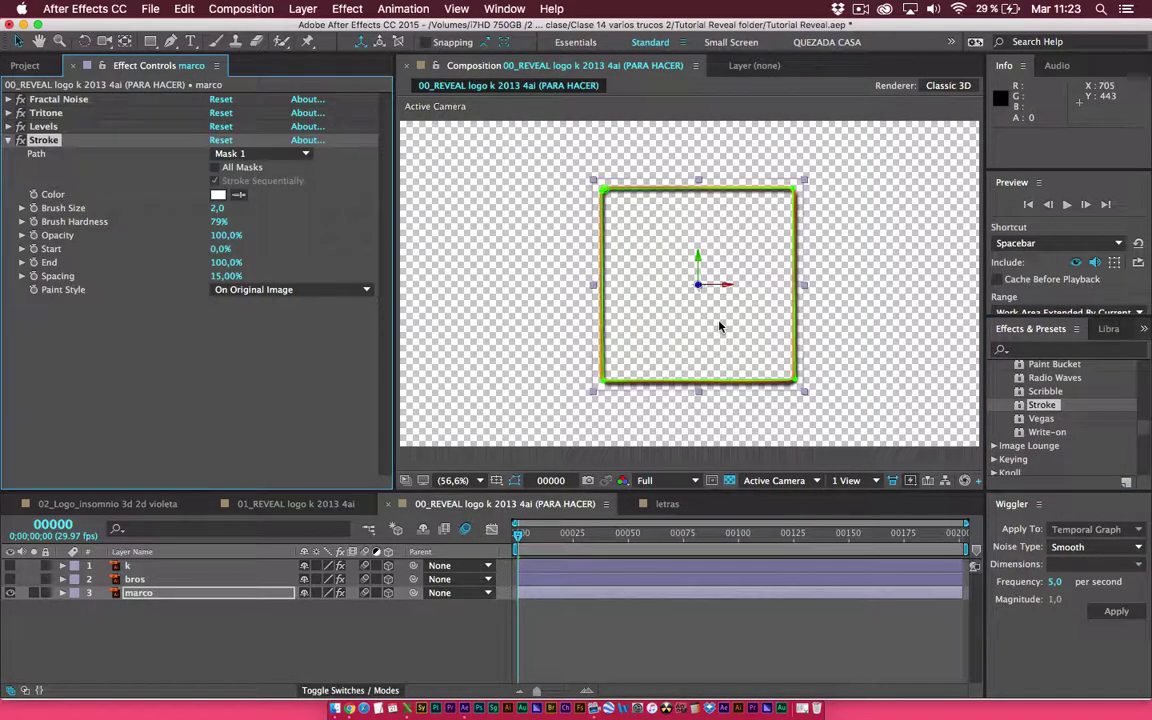
# Set the Stroke Path to Mask 1 and show marco's Mask Path in the timeline with M
pyautogui.click(42, 138)
pyautogui.click(44, 140)
pyautogui.click(268, 157)
pyautogui.click(263, 194)
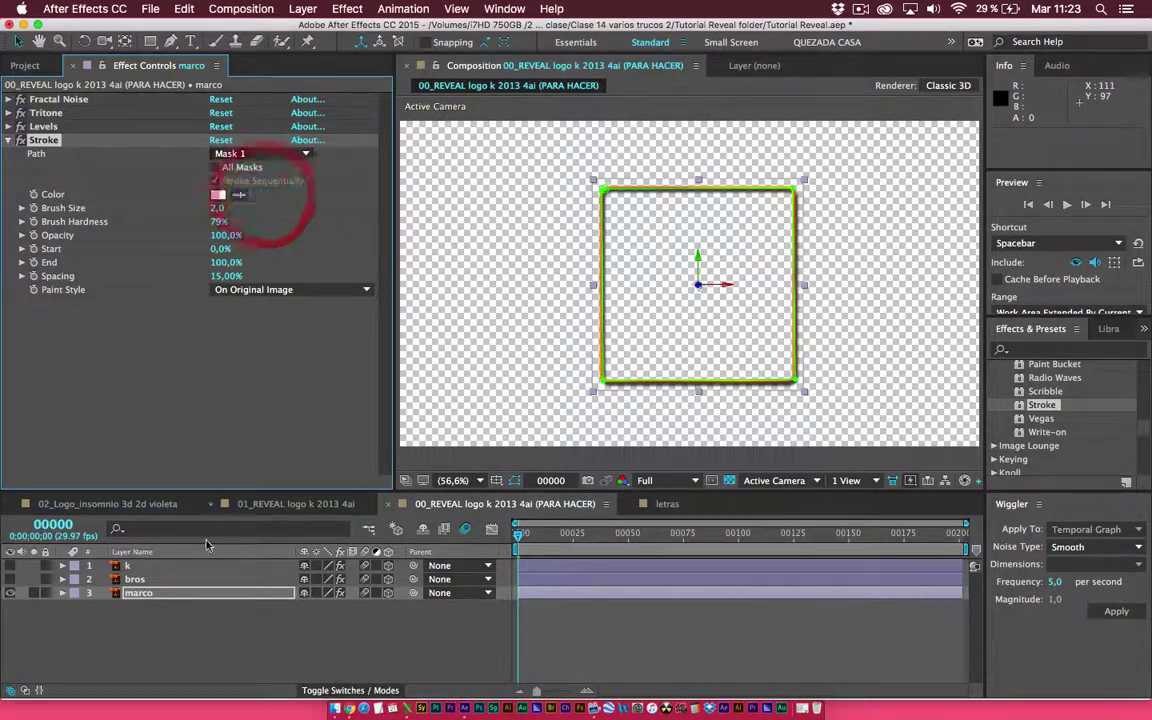
pyautogui.press('m')
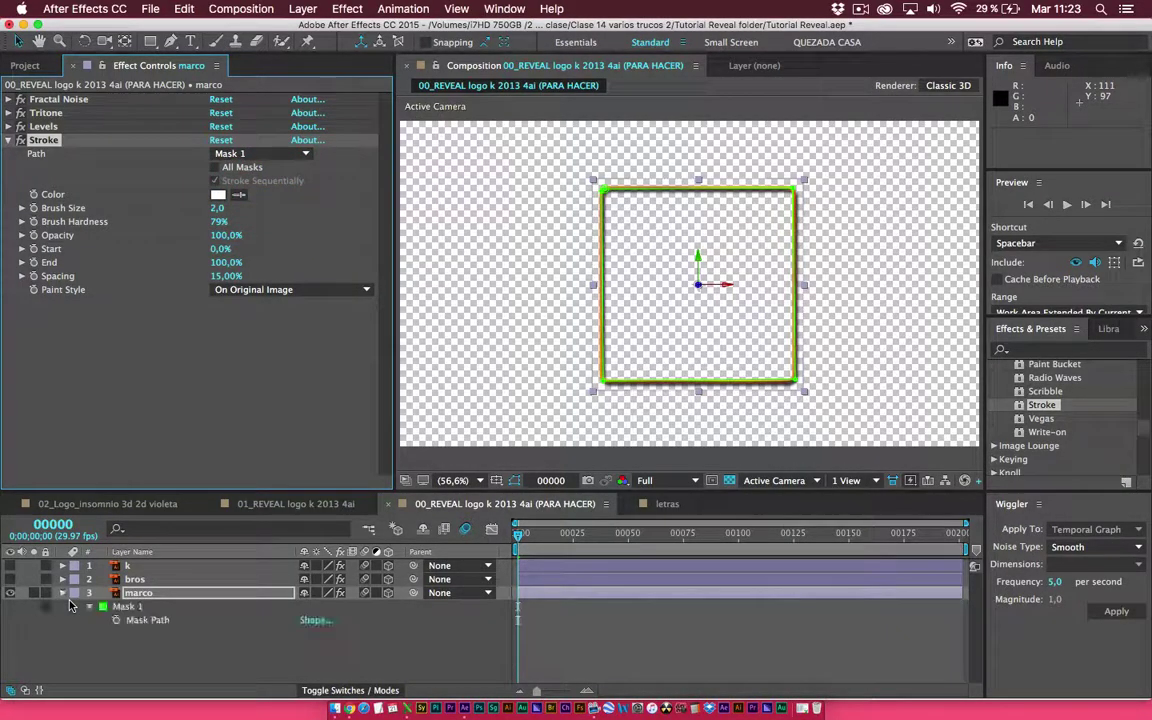
pyautogui.click(135, 610)
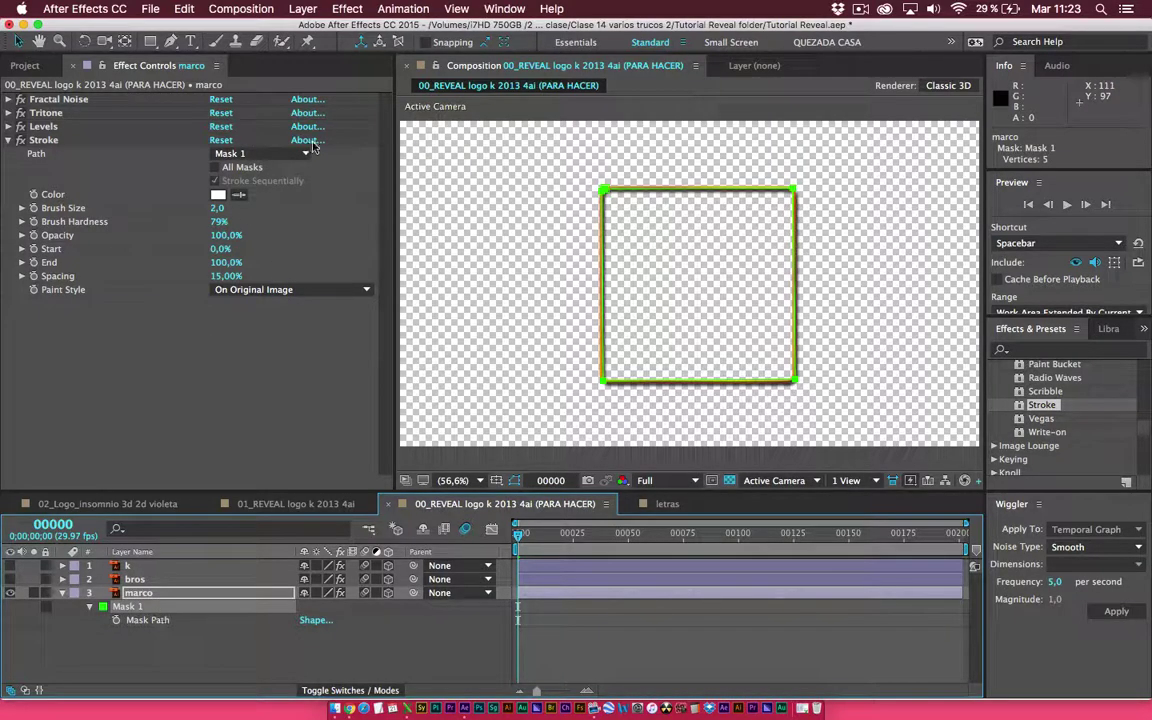
pyautogui.click(258, 153)
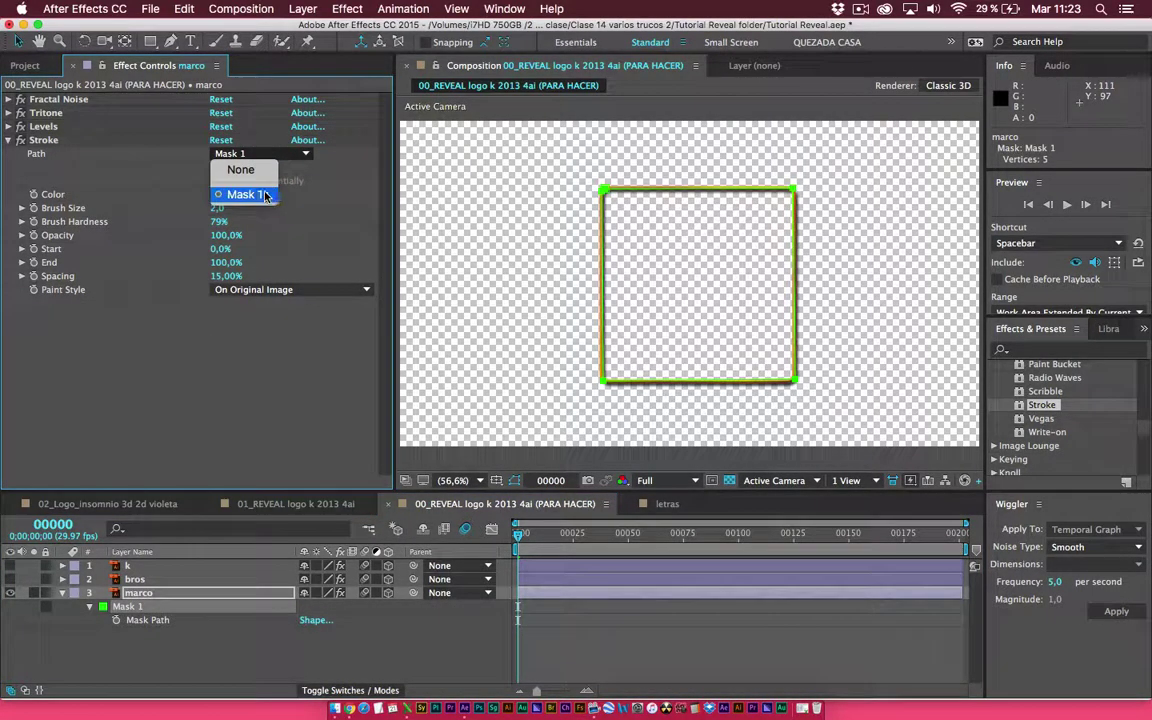
pyautogui.click(318, 140)
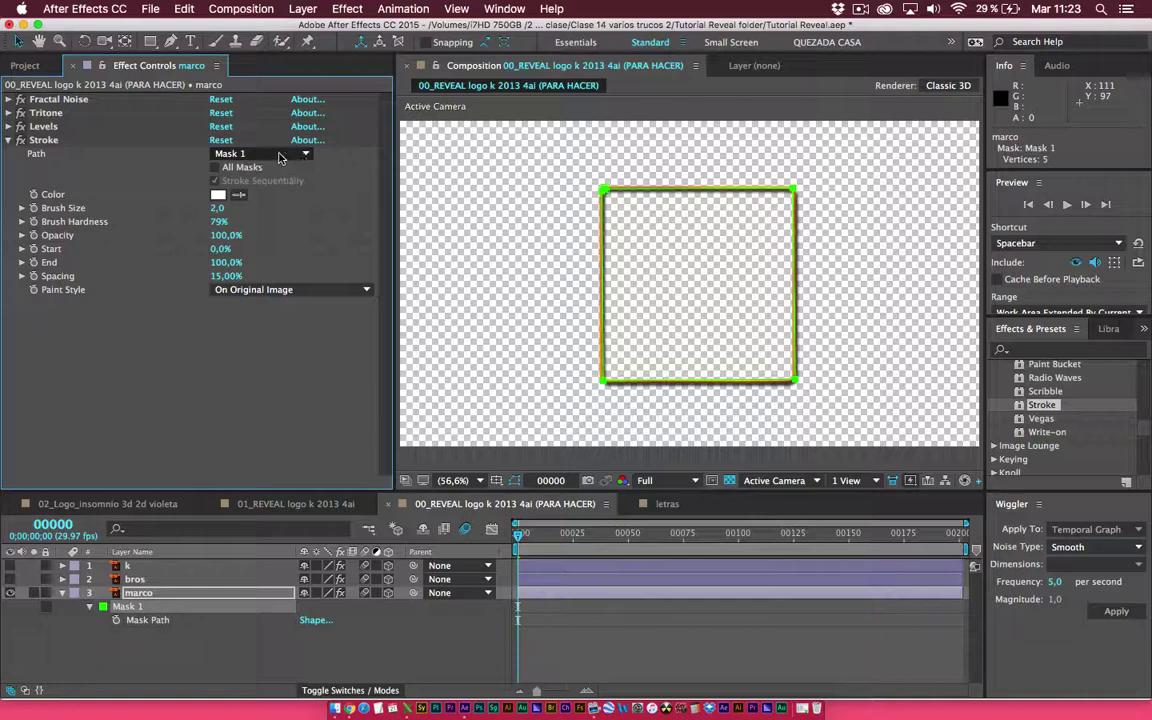
pyautogui.click(60, 208)
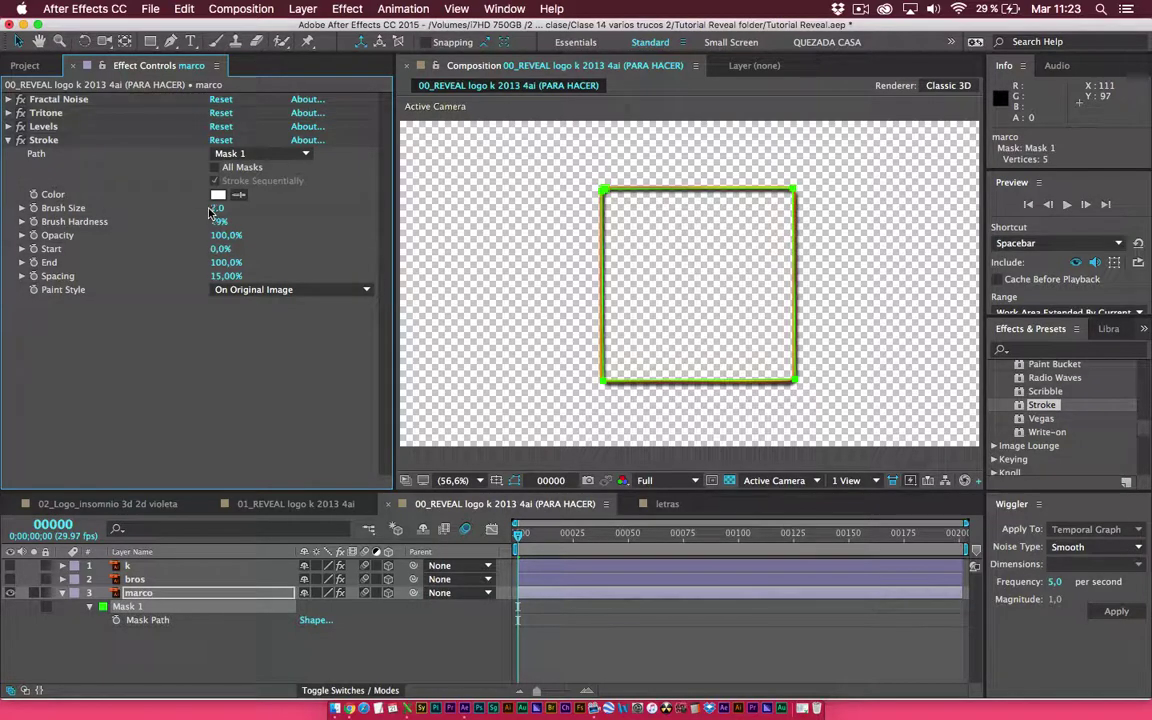
# Adjust the Stroke brush size and set its hardness to 100%, viewing on a black background
pyautogui.moveTo(212, 208); pyautogui.dragTo(361, 205)
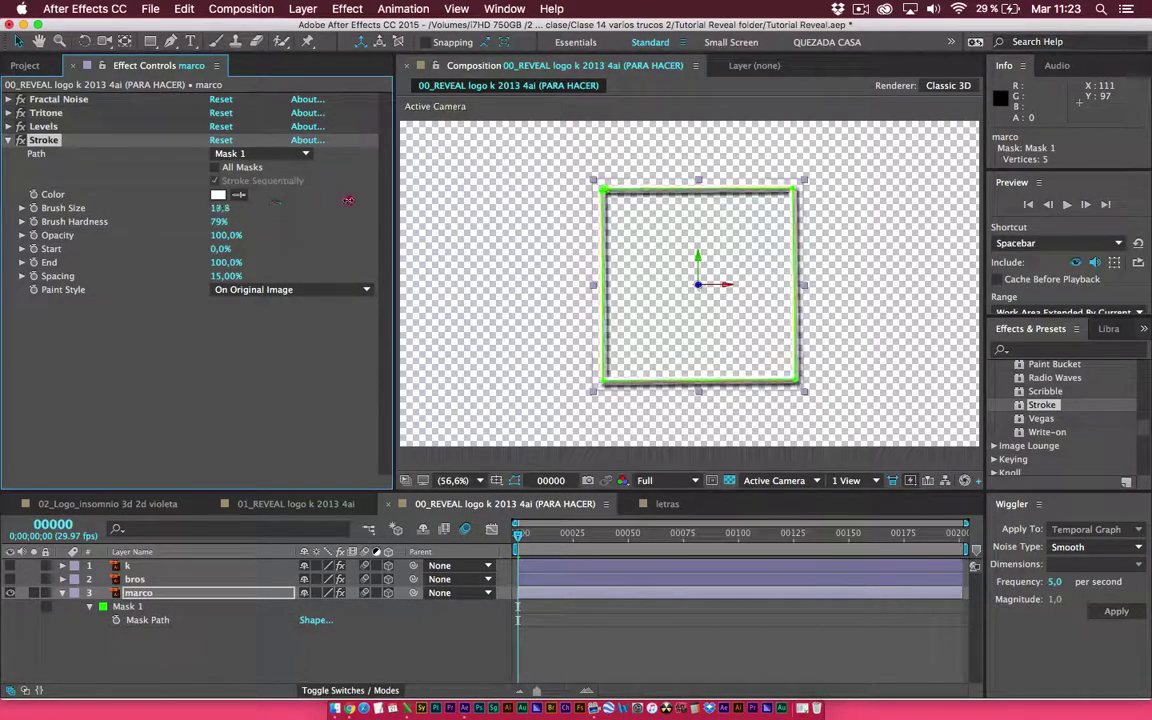
pyautogui.click(729, 480)
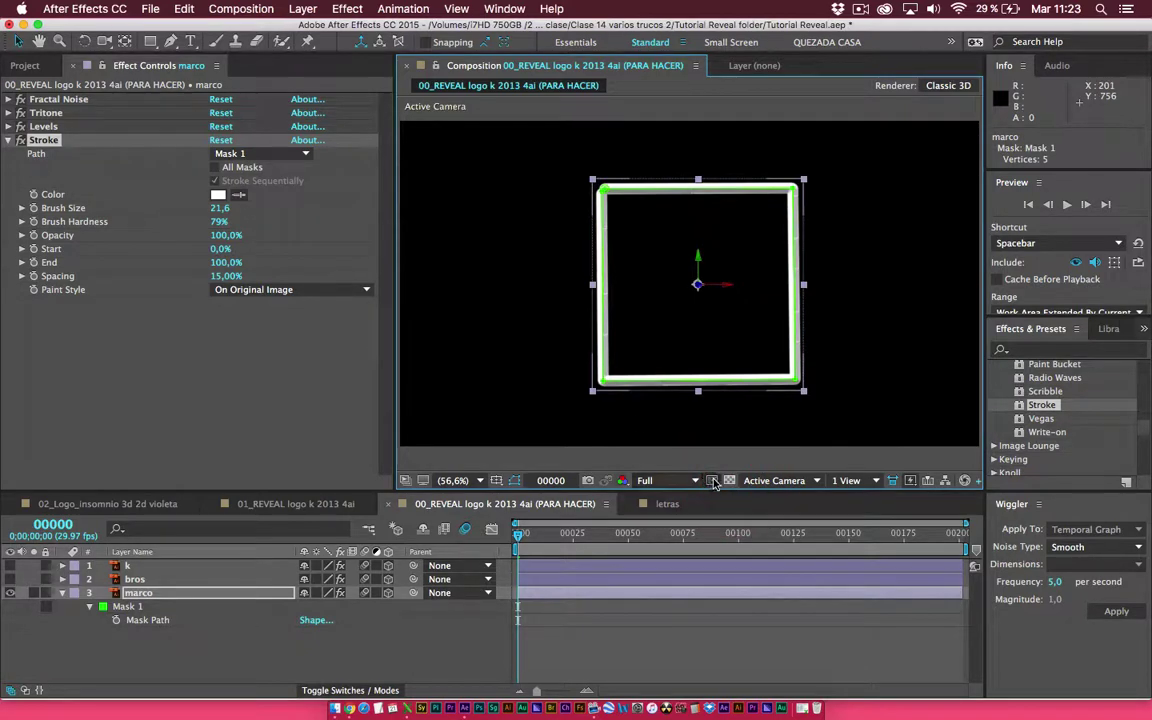
pyautogui.click(731, 481)
pyautogui.click(731, 481)
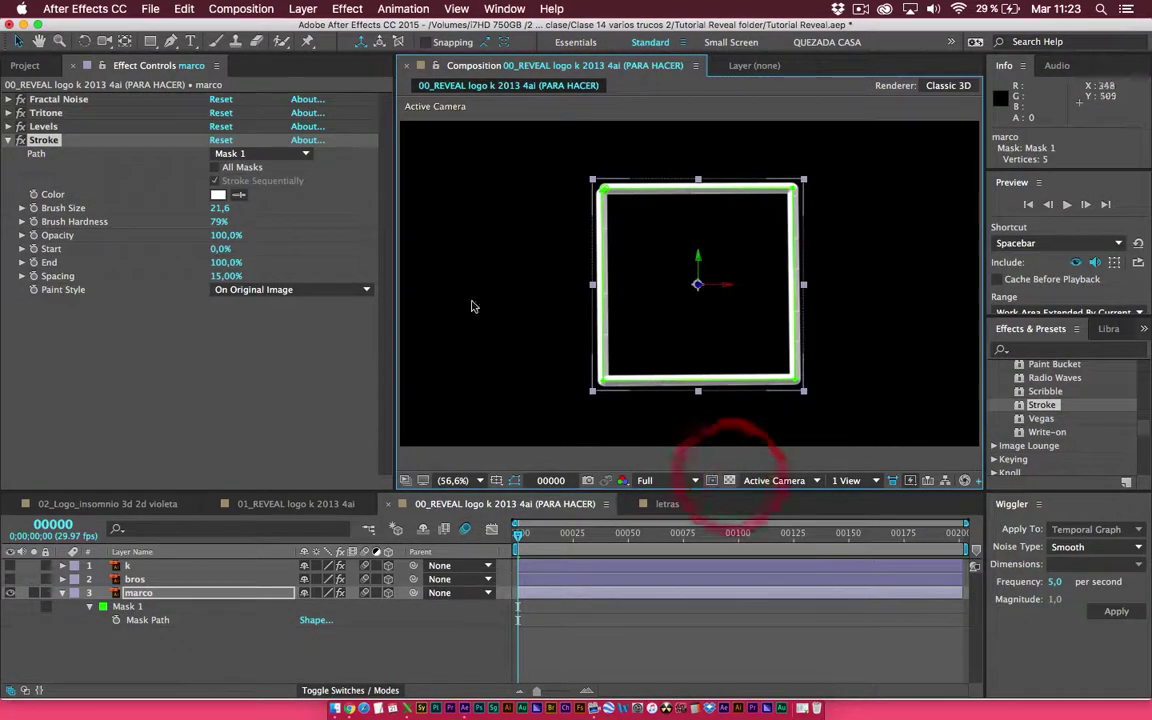
pyautogui.click(218, 208)
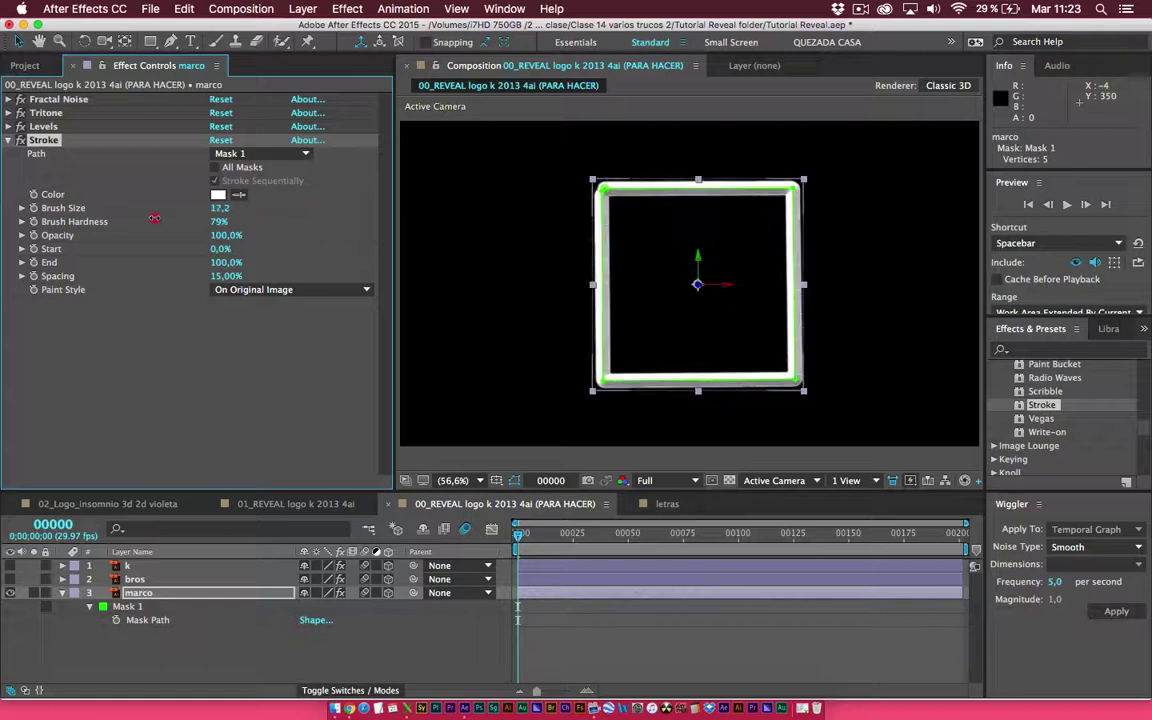
pyautogui.moveTo(243, 209)
pyautogui.mouseDown()
pyautogui.moveTo(8, 207)
pyautogui.moveTo(152, 210)
pyautogui.mouseUp()
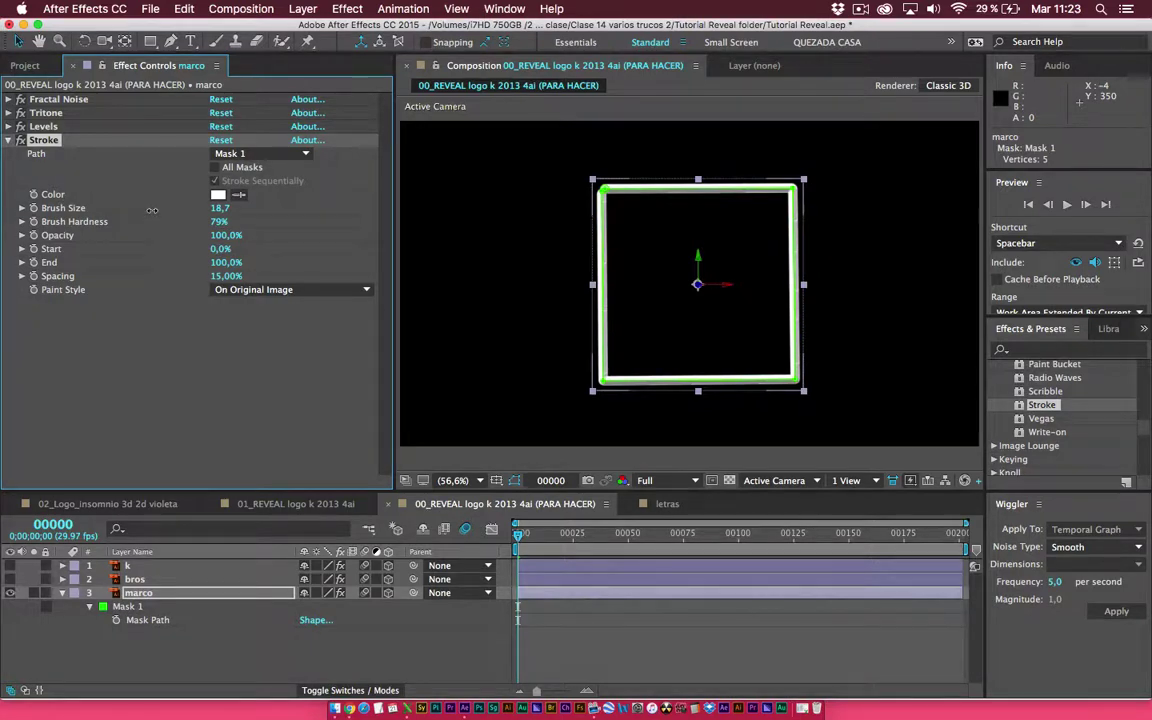
pyautogui.click(75, 208)
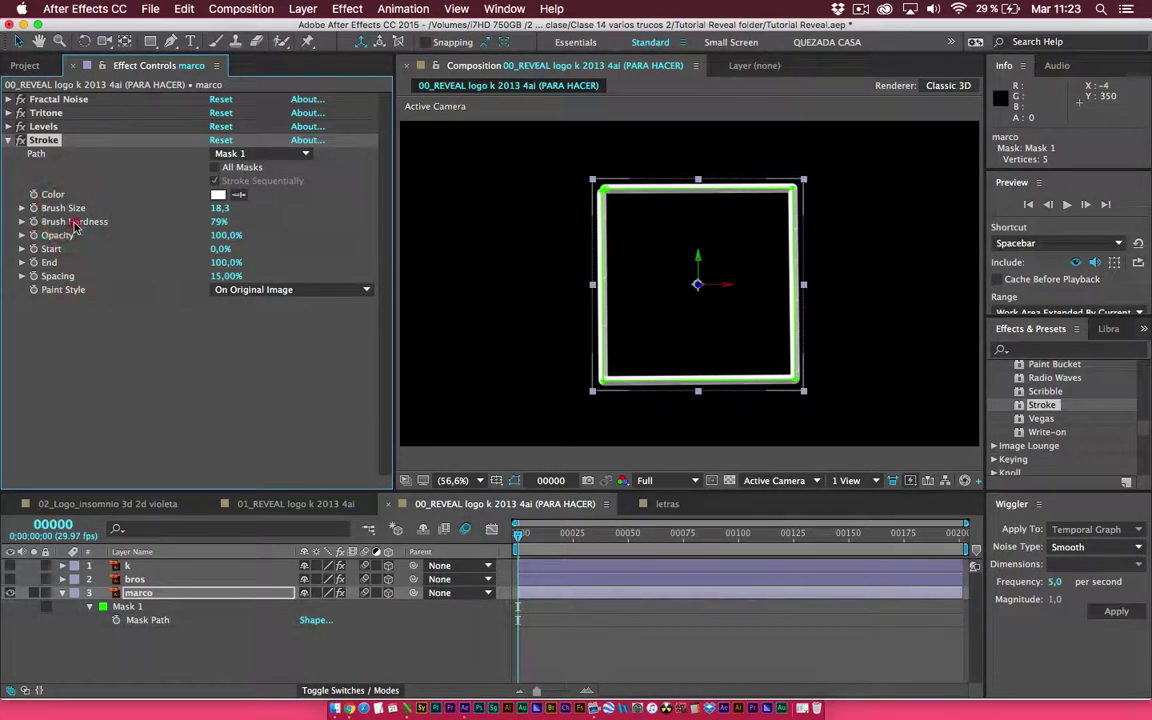
pyautogui.moveTo(227, 222); pyautogui.dragTo(549, 228)
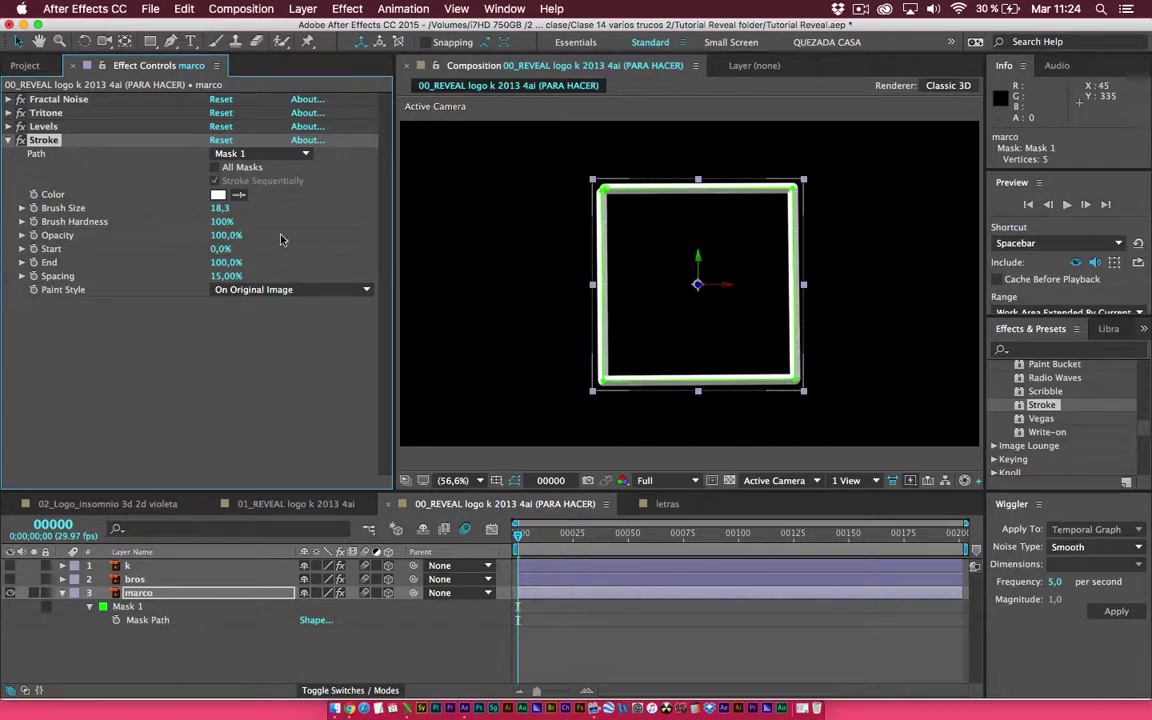
# Change the Stroke colour from red to pure blue (0004FF)
pyautogui.click(217, 196)
pyautogui.write('ff0000')
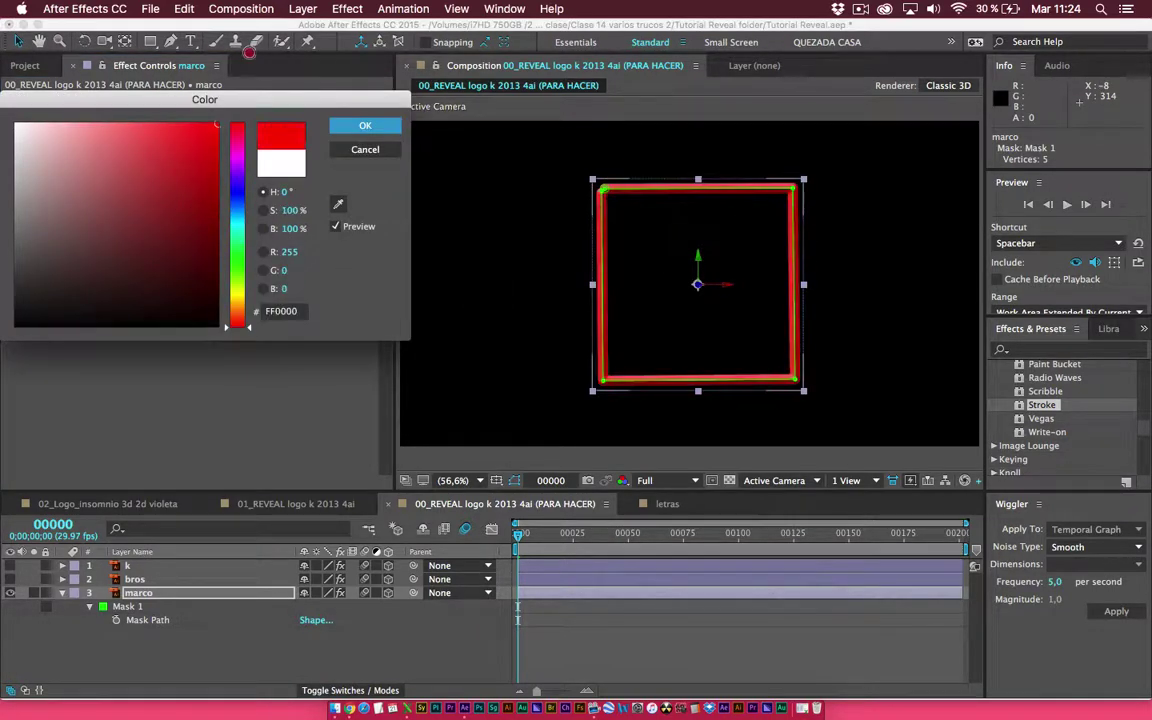
pyautogui.click(237, 191)
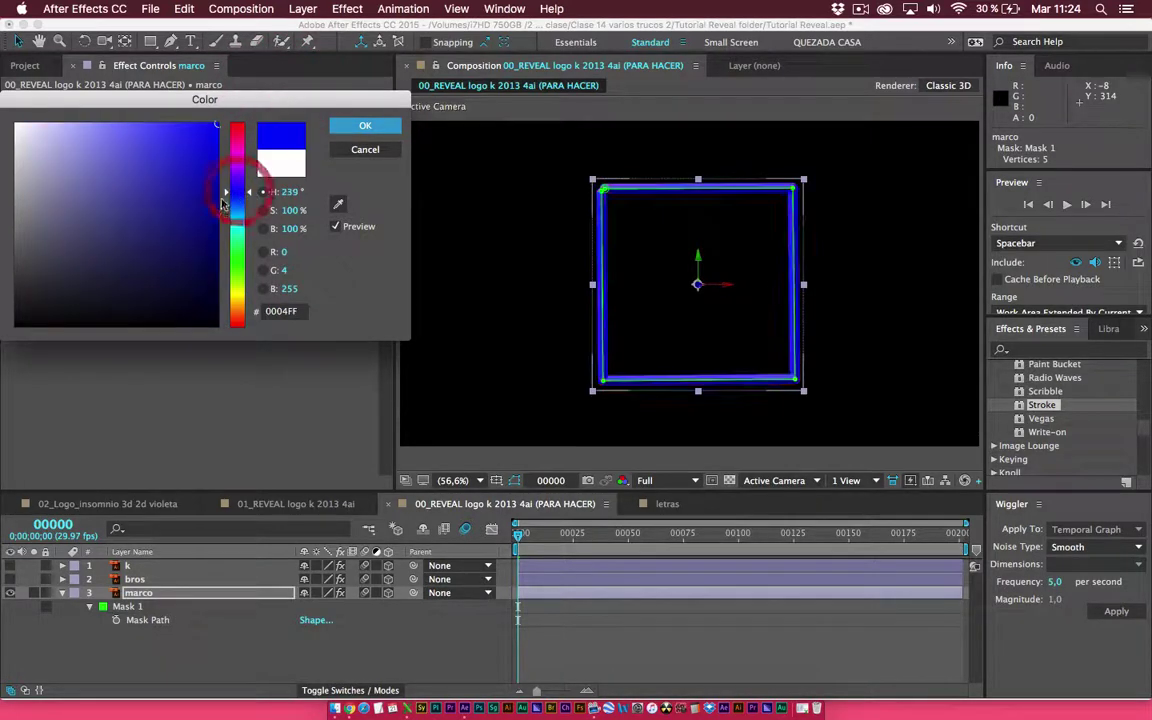
pyautogui.click(360, 126)
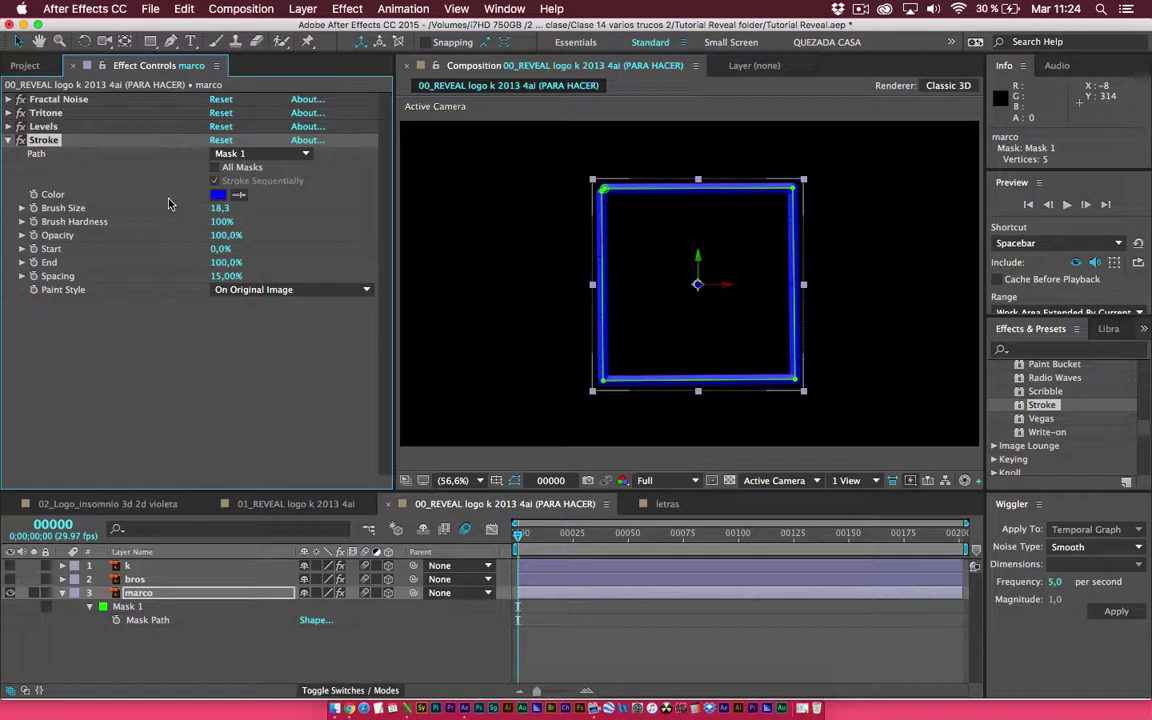
pyautogui.click(52, 251)
pyautogui.click(52, 262)
pyautogui.moveTo(213, 248)
pyautogui.mouseDown()
pyautogui.moveTo(289, 252)
pyautogui.moveTo(153, 263)
pyautogui.moveTo(232, 256)
pyautogui.mouseUp()
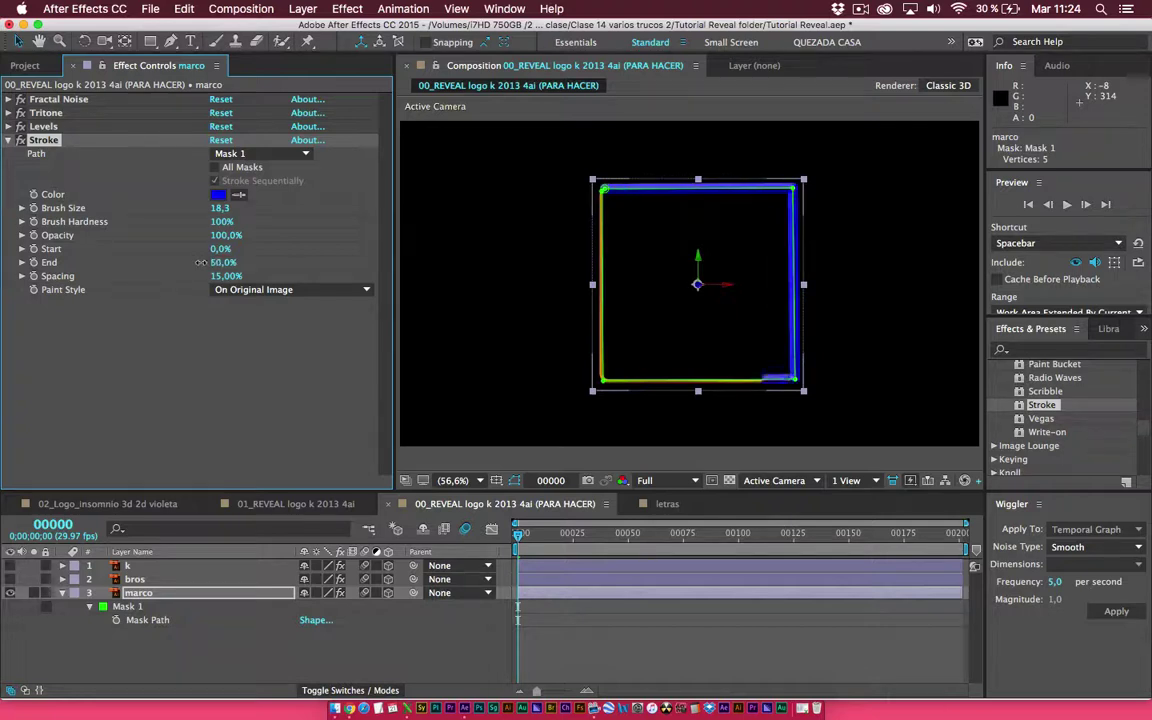
pyautogui.click(138, 238)
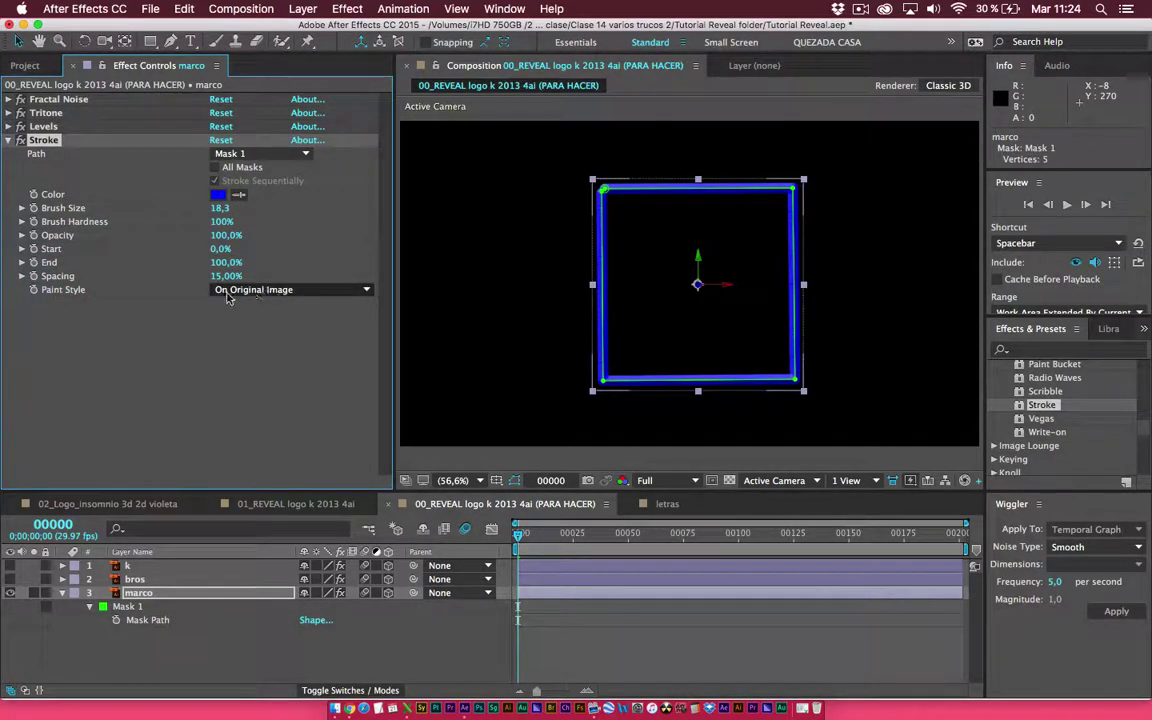
# Set the Stroke Paint Style to Reveal Original Image
pyautogui.click(283, 292)
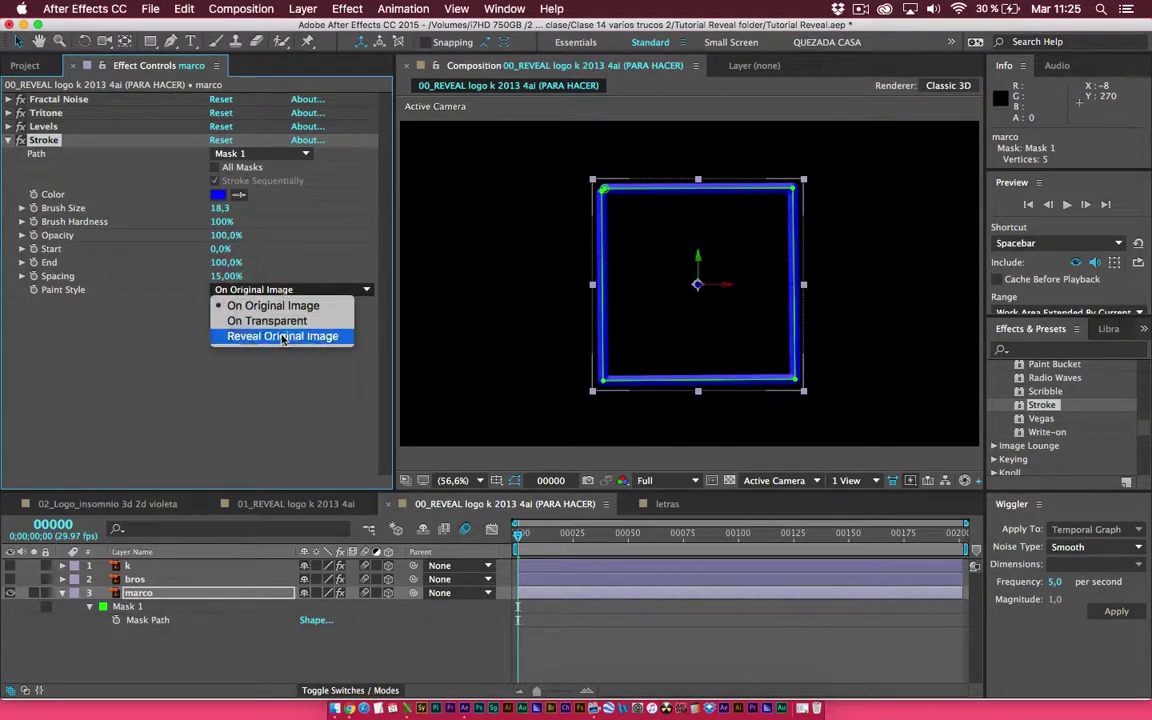
pyautogui.click(275, 339)
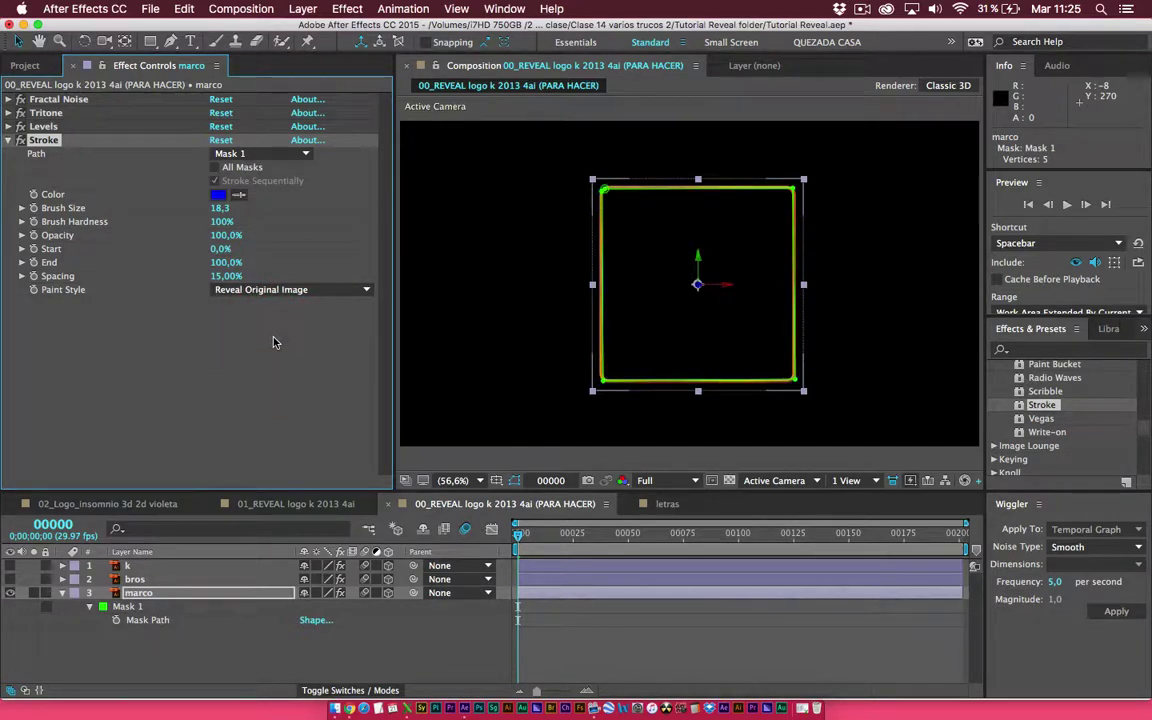
pyautogui.click(573, 670)
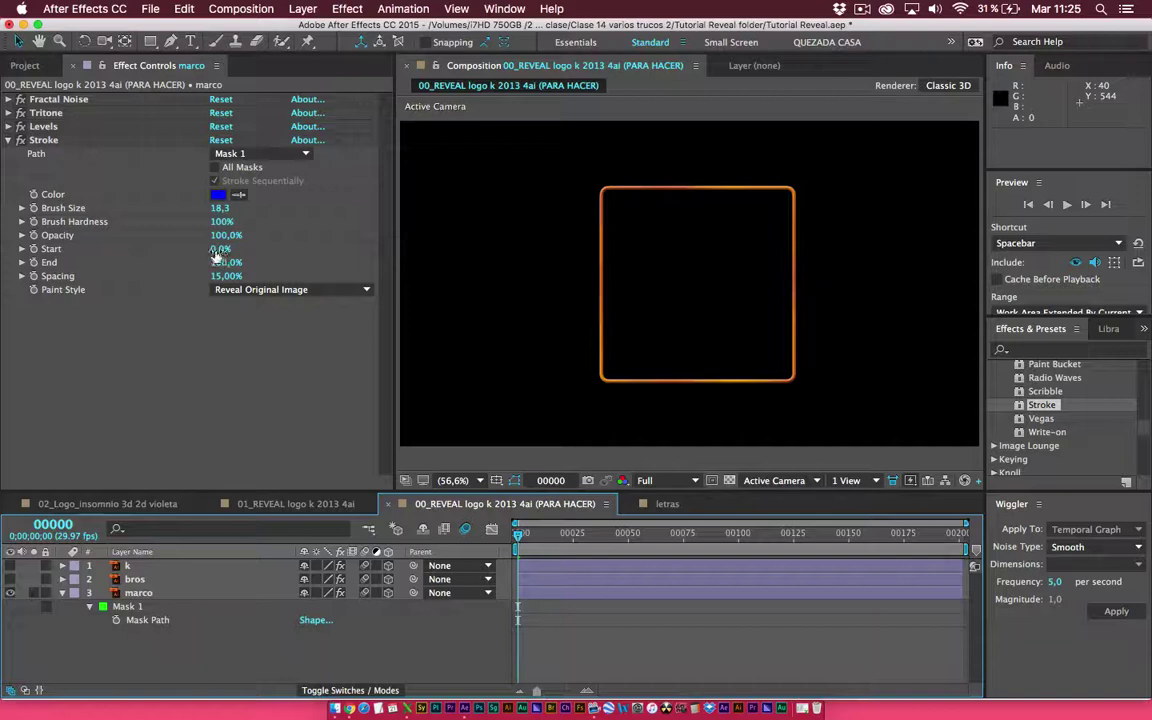
# Hide the mask outline and set Stroke End and Start to 100% so the border vanishes
pyautogui.moveTo(216, 249)
pyautogui.mouseDown()
pyautogui.moveTo(295, 251)
pyautogui.moveTo(233, 250)
pyautogui.moveTo(275, 238)
pyautogui.mouseUp()
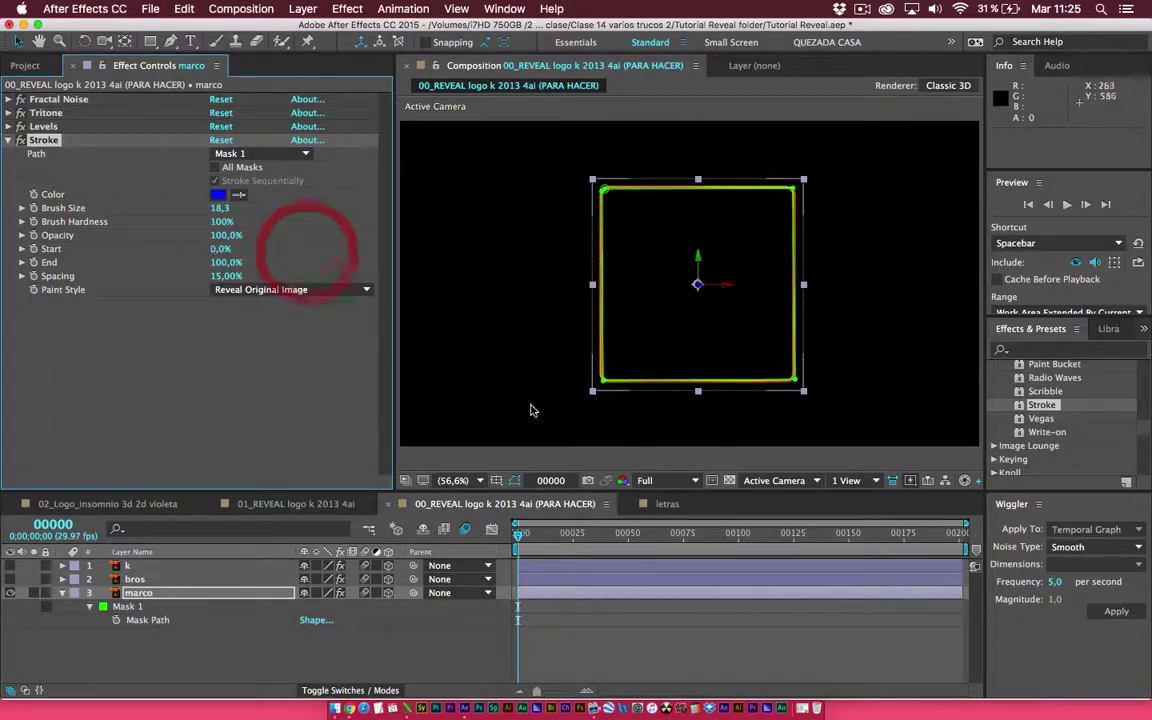
pyautogui.click(514, 482)
pyautogui.click(220, 249)
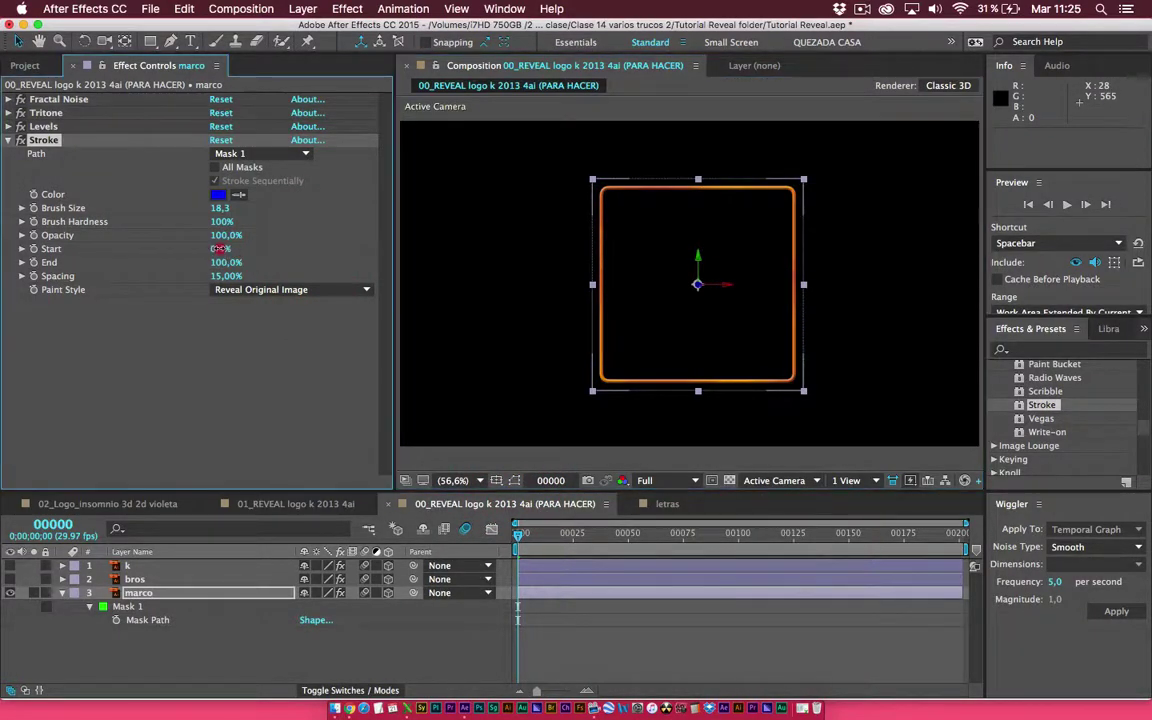
pyautogui.moveTo(229, 249)
pyautogui.mouseDown()
pyautogui.moveTo(308, 250)
pyautogui.moveTo(243, 254)
pyautogui.moveTo(146, 286)
pyautogui.moveTo(229, 280)
pyautogui.moveTo(156, 290)
pyautogui.mouseUp()
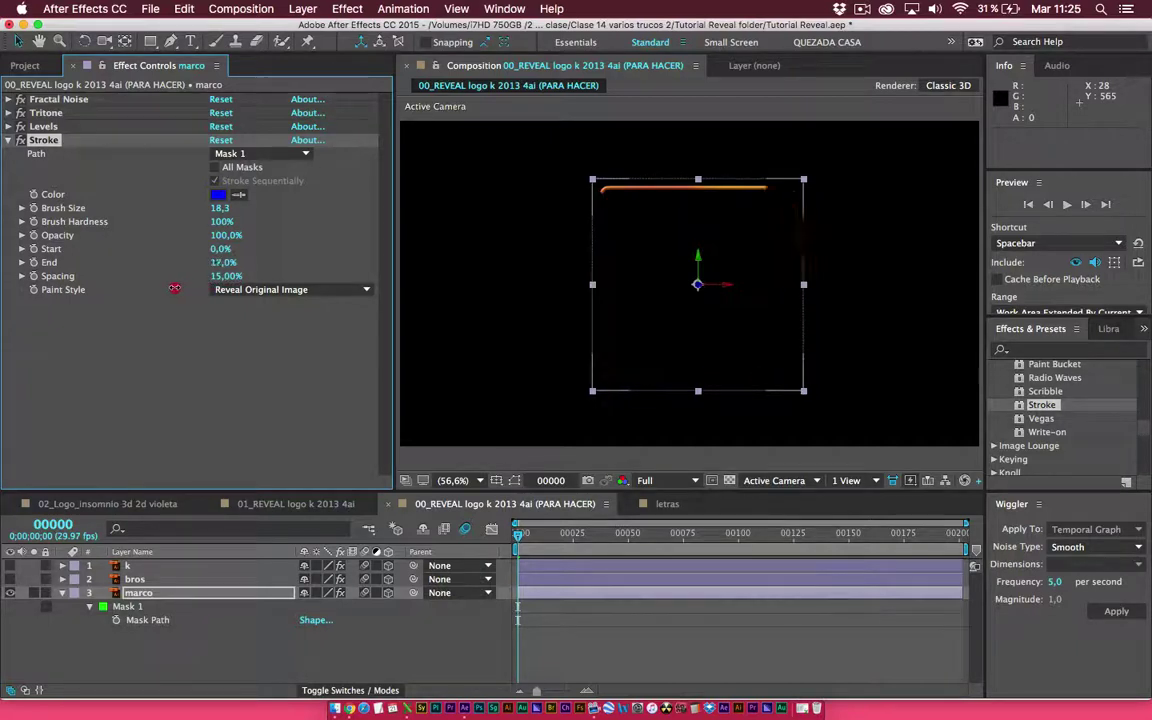
pyautogui.moveTo(216, 262); pyautogui.dragTo(231, 285)
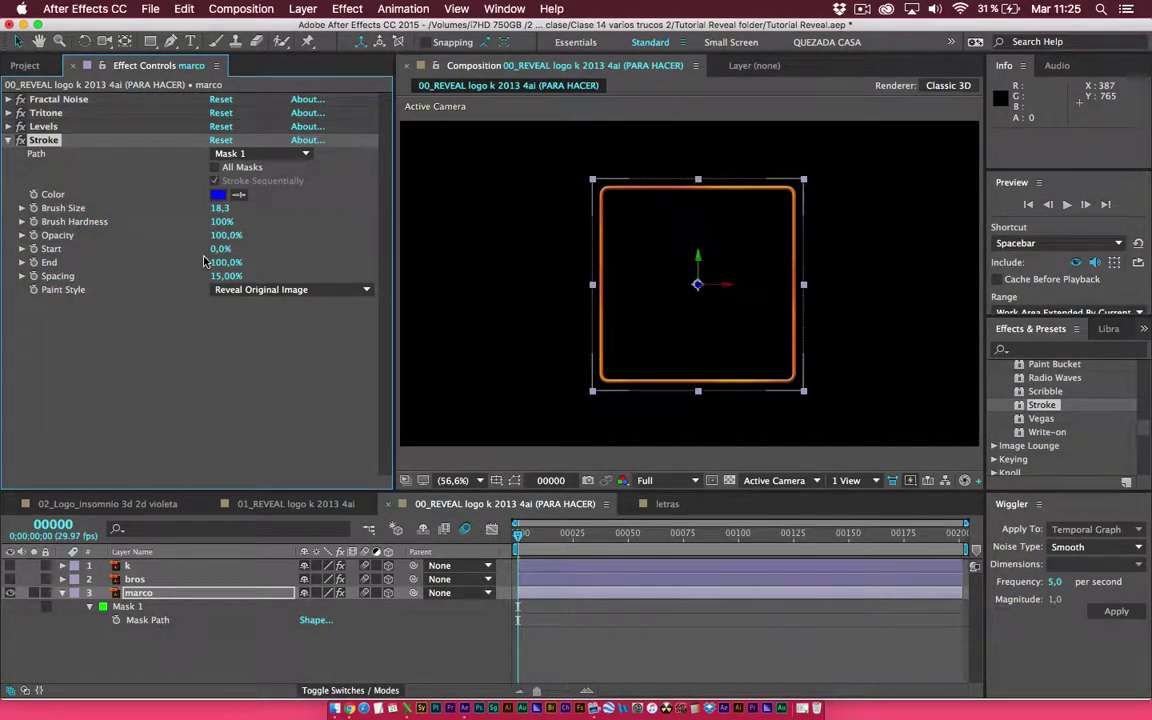
pyautogui.moveTo(216, 250); pyautogui.dragTo(302, 247)
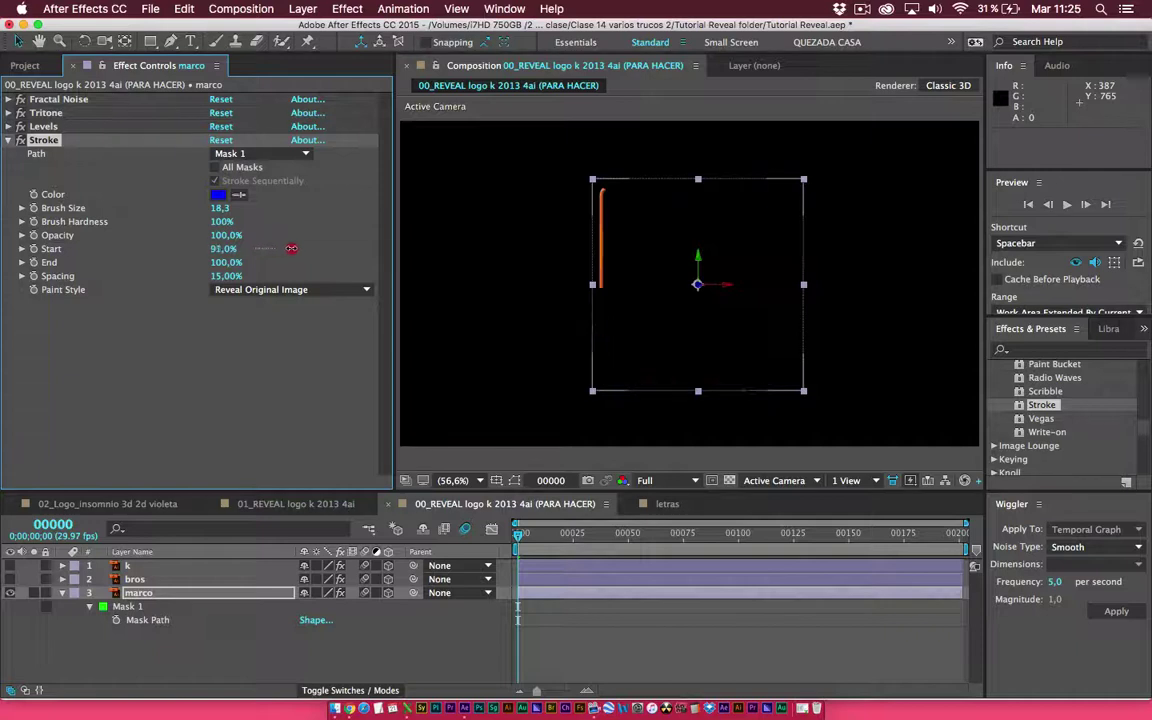
# Keyframe Stroke Start at 100% on frame 0 and show marco's animated properties with U
pyautogui.click(33, 249)
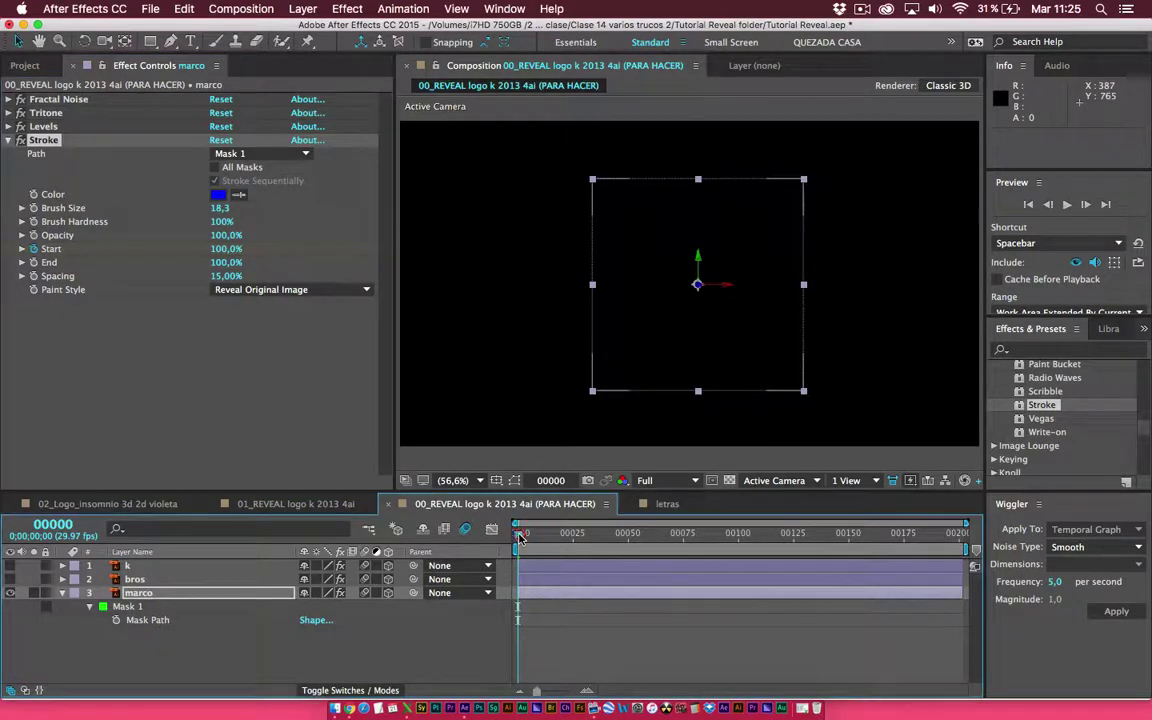
pyautogui.press('u')
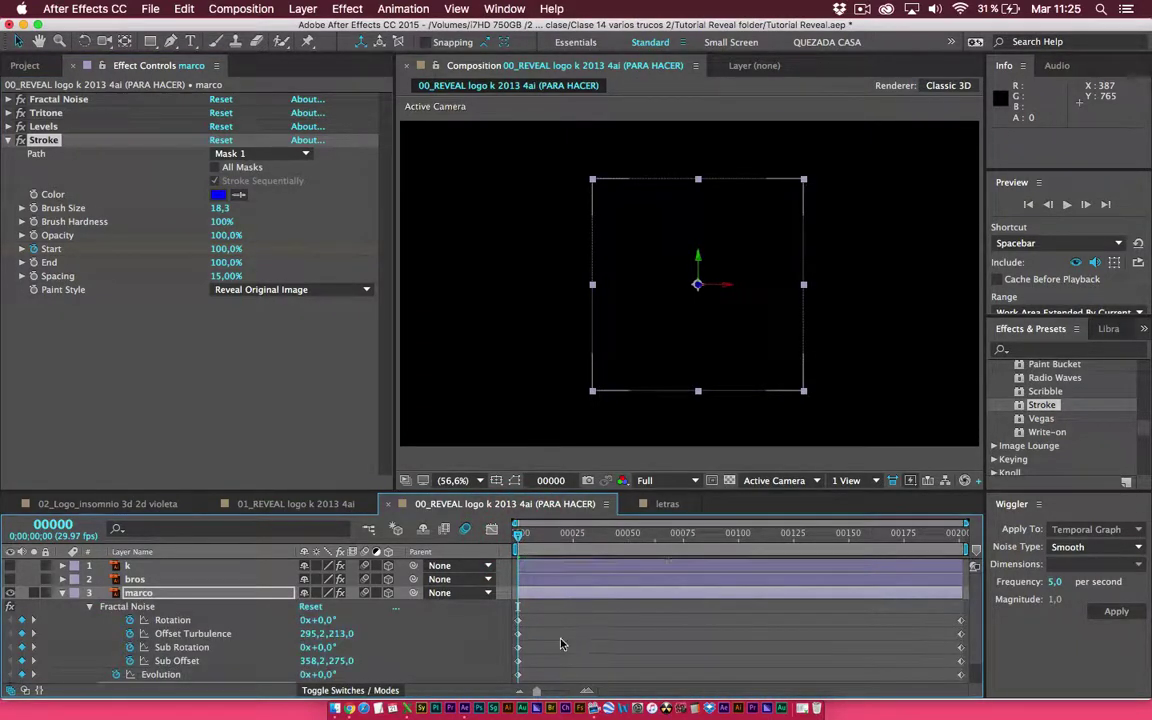
pyautogui.scroll(-2, 504, 574)
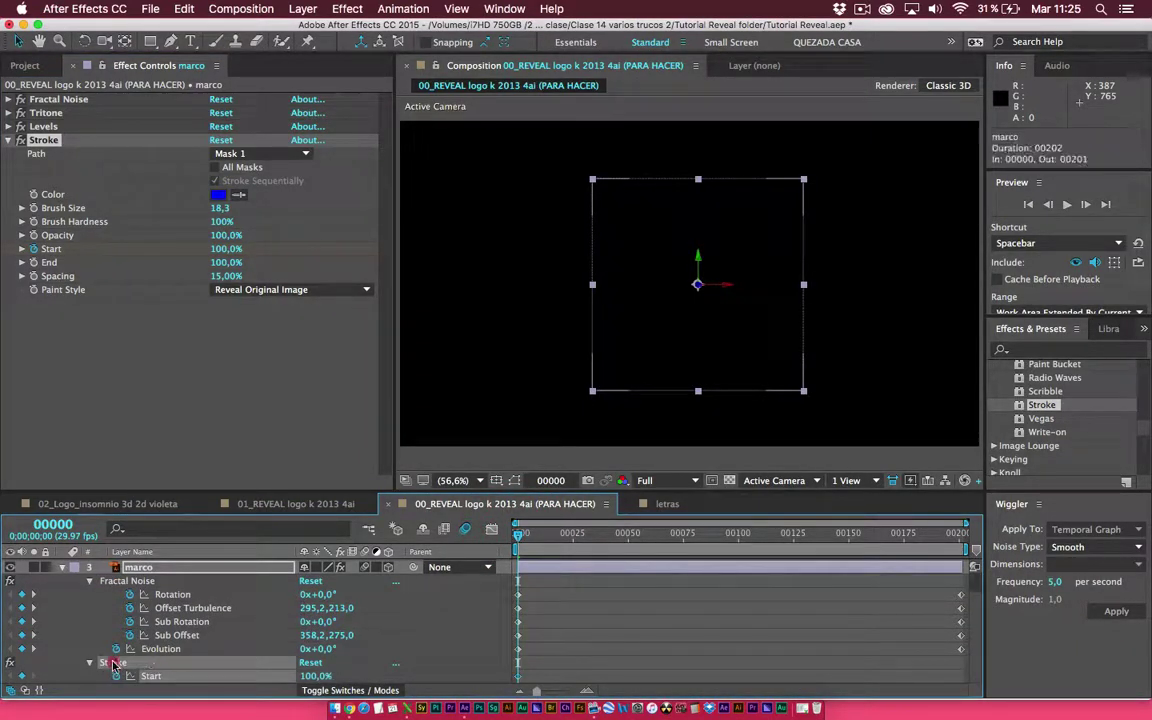
pyautogui.click(88, 581)
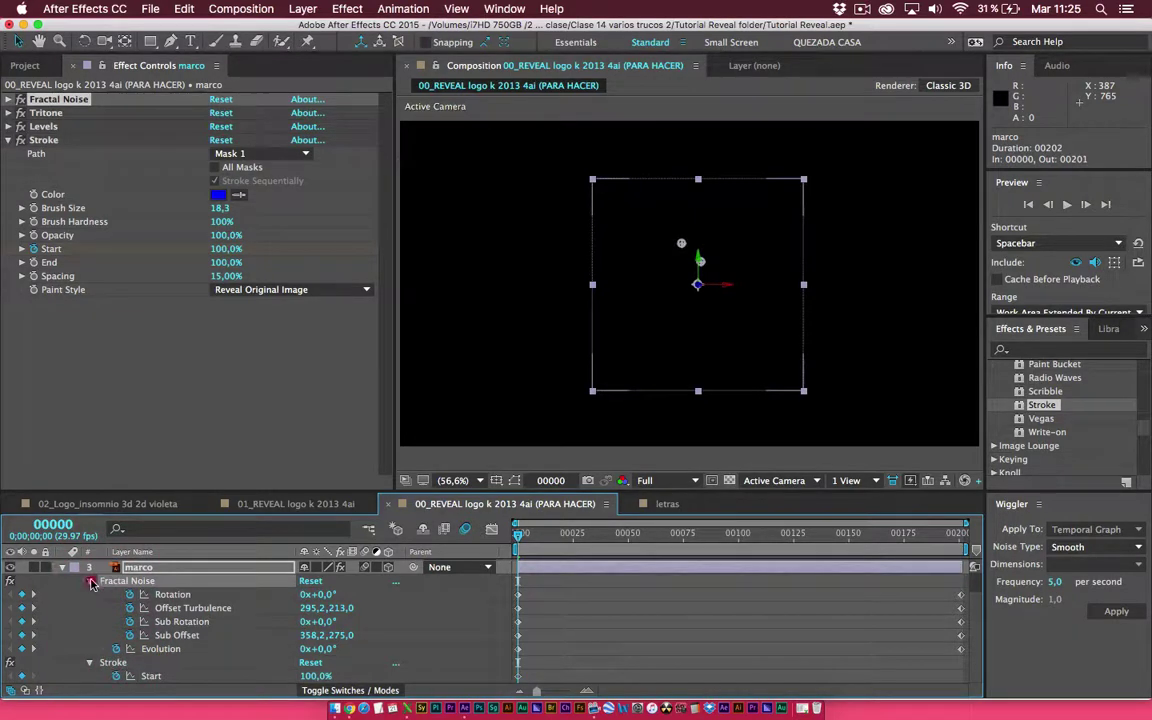
pyautogui.click(88, 581)
pyautogui.click(115, 621)
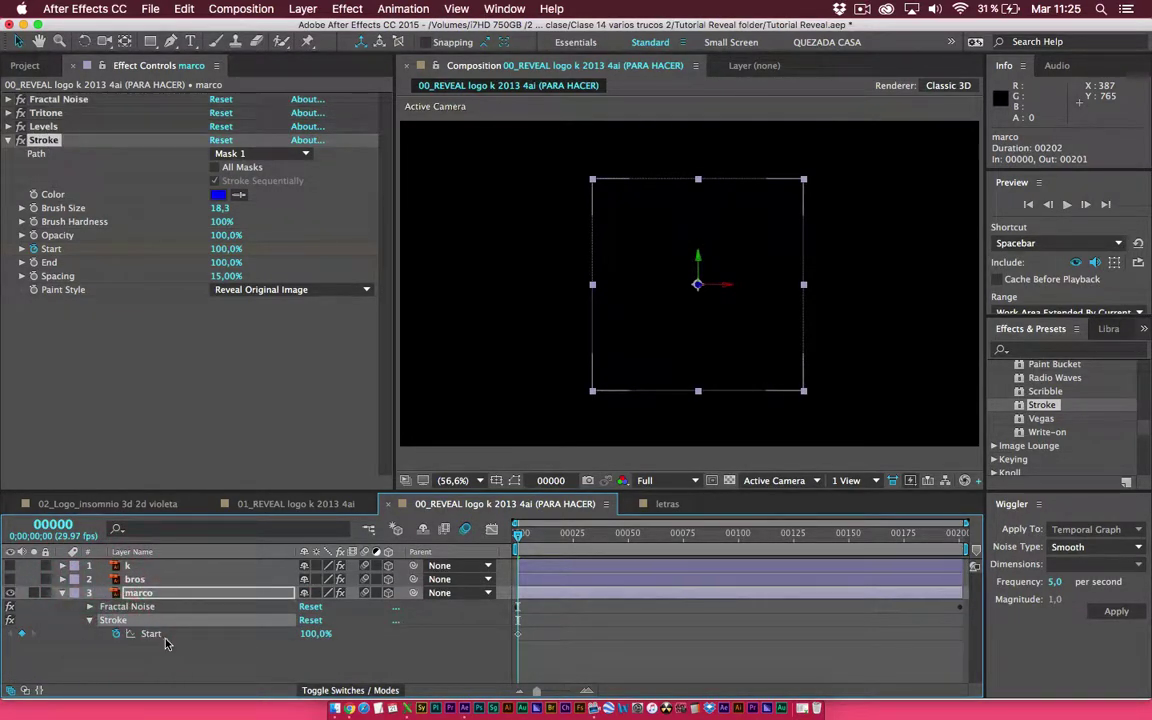
pyautogui.click(150, 633)
pyautogui.click(519, 634)
pyautogui.click(520, 640)
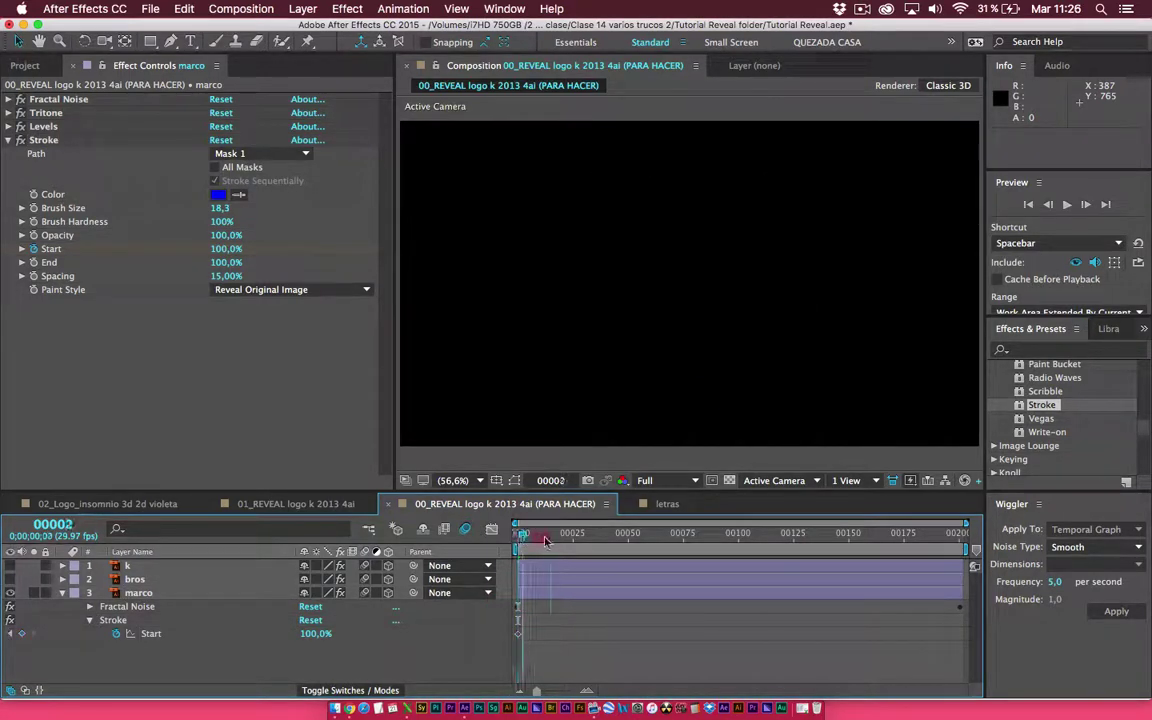
# Set Stroke Start to 0% at frame 49 and preview the frame drawing on
pyautogui.moveTo(519, 533); pyautogui.dragTo(622, 540)
pyautogui.click(626, 537)
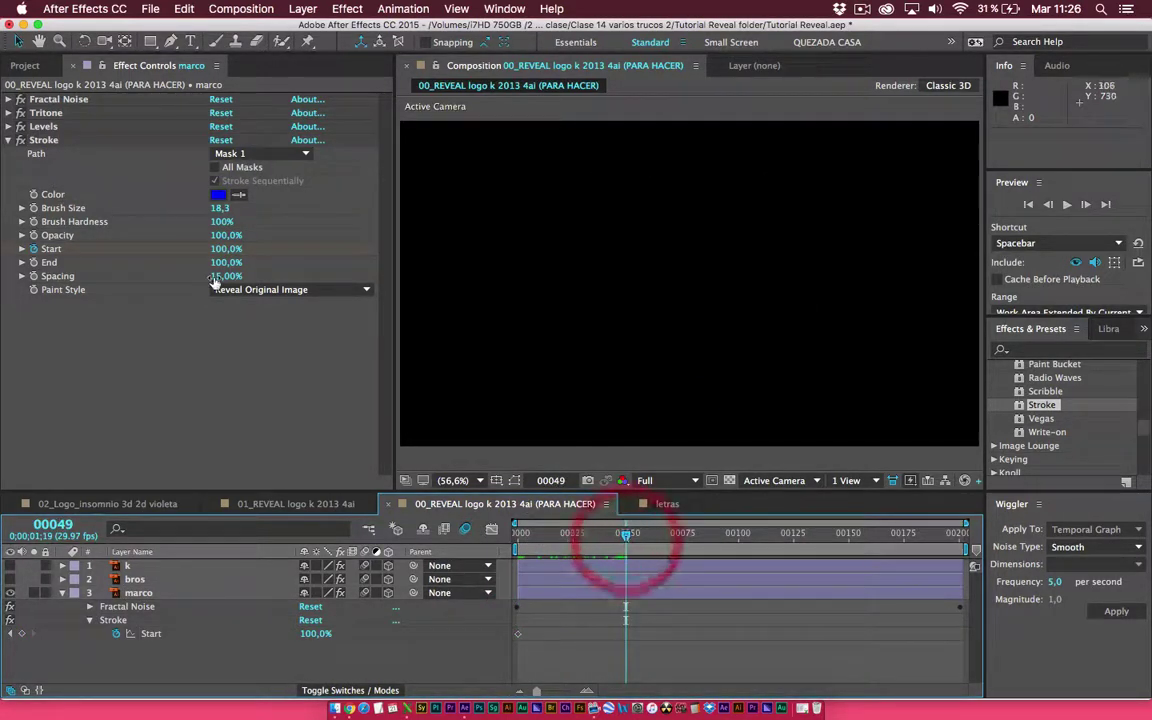
pyautogui.moveTo(229, 248); pyautogui.dragTo(116, 258)
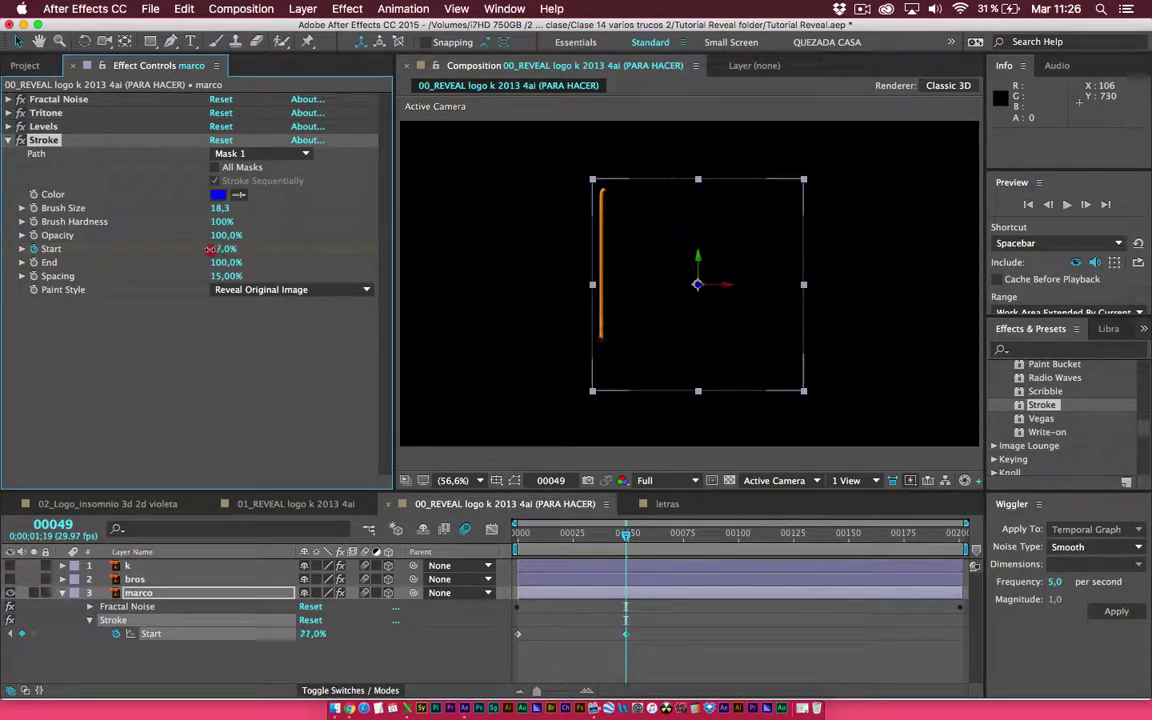
pyautogui.click(679, 538)
pyautogui.press('space')
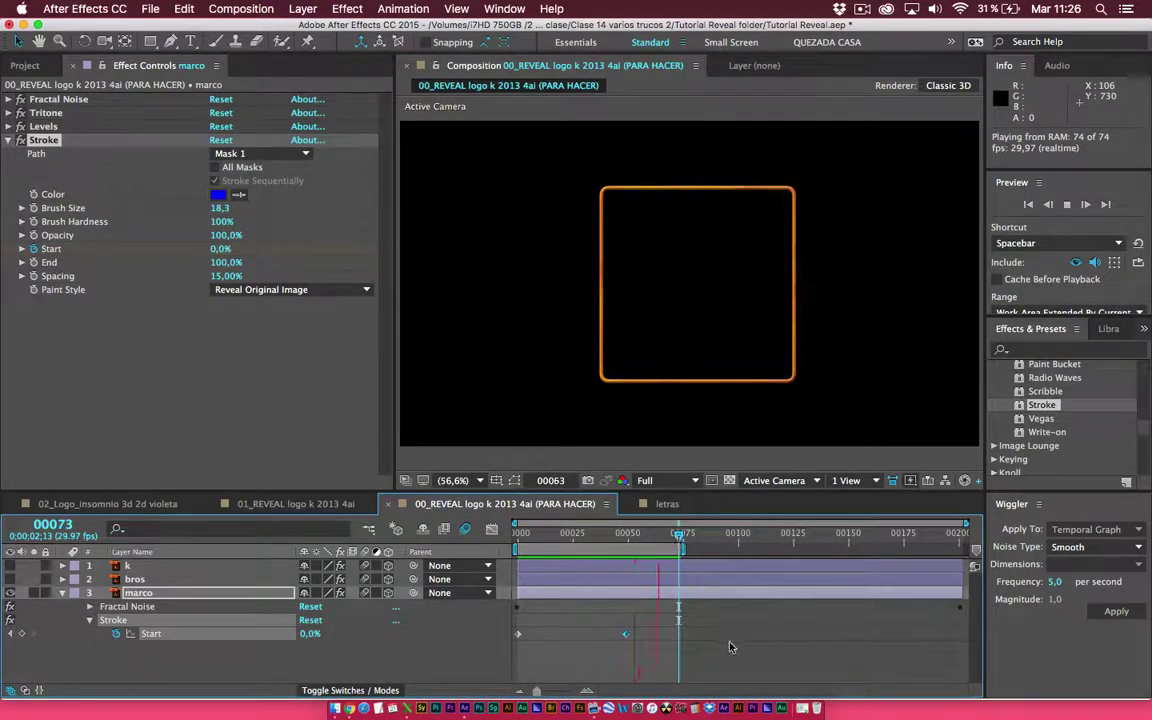
# Move the marco Stroke's end keyframe to frame 14 for a faster draw-on, and preview it
pyautogui.click(567, 645)
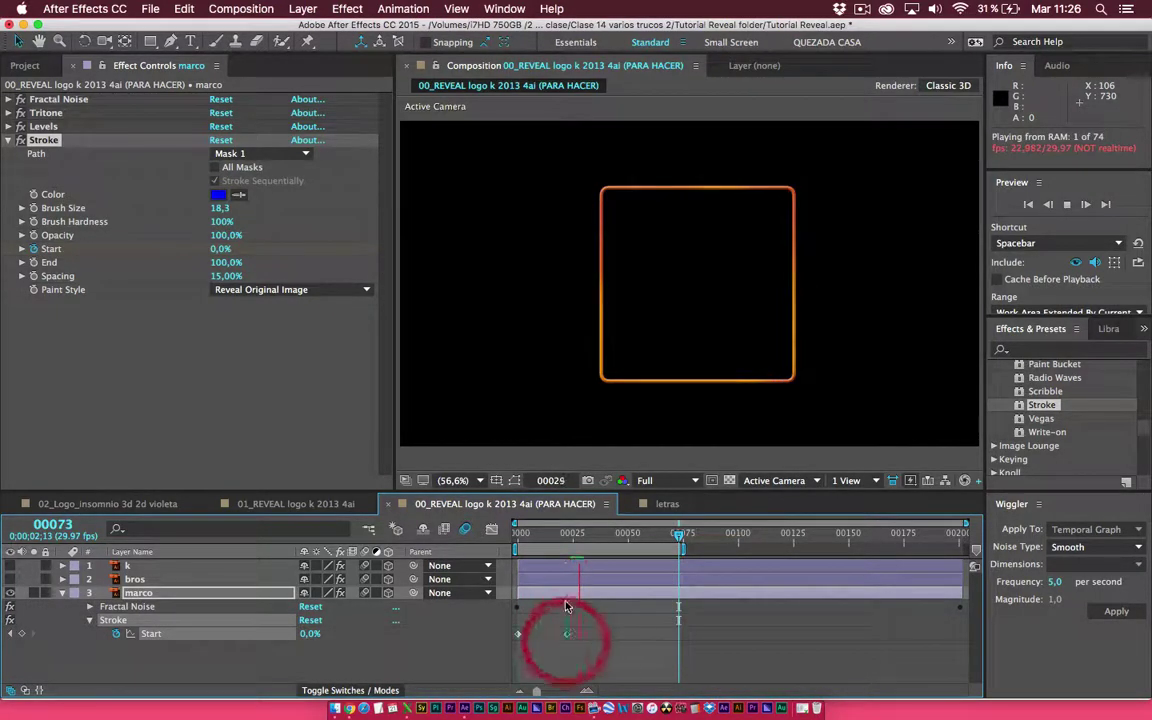
pyautogui.click(519, 532)
pyautogui.press('space')
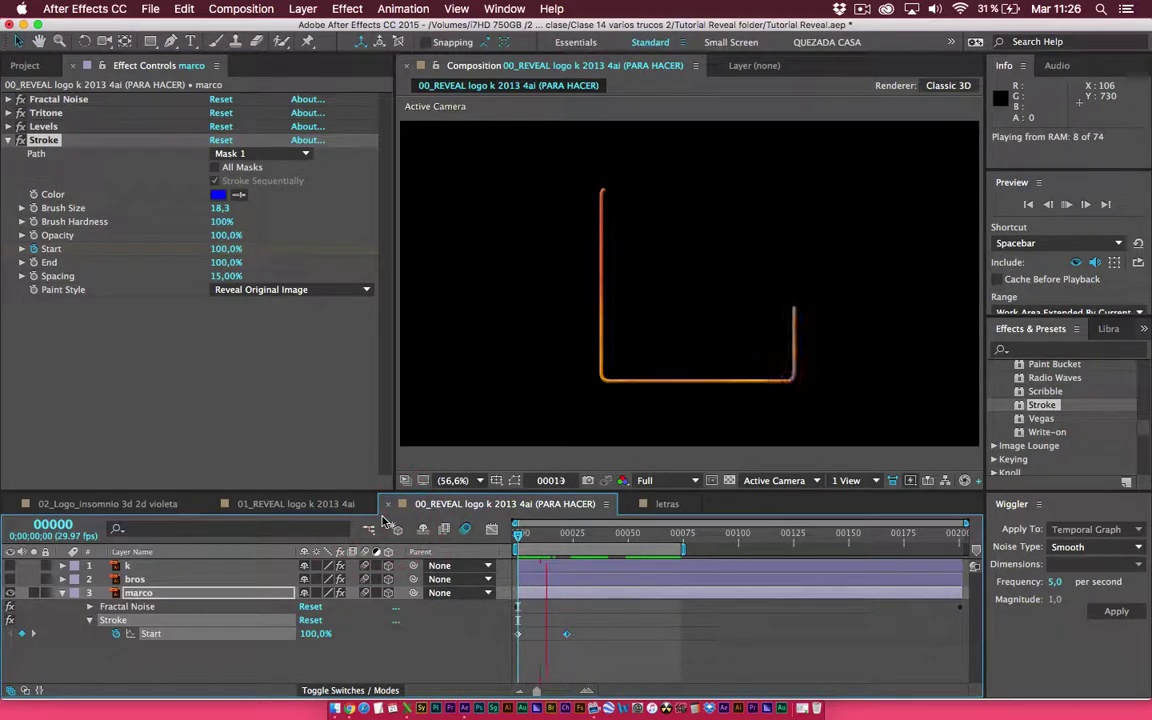
pyautogui.click(563, 638)
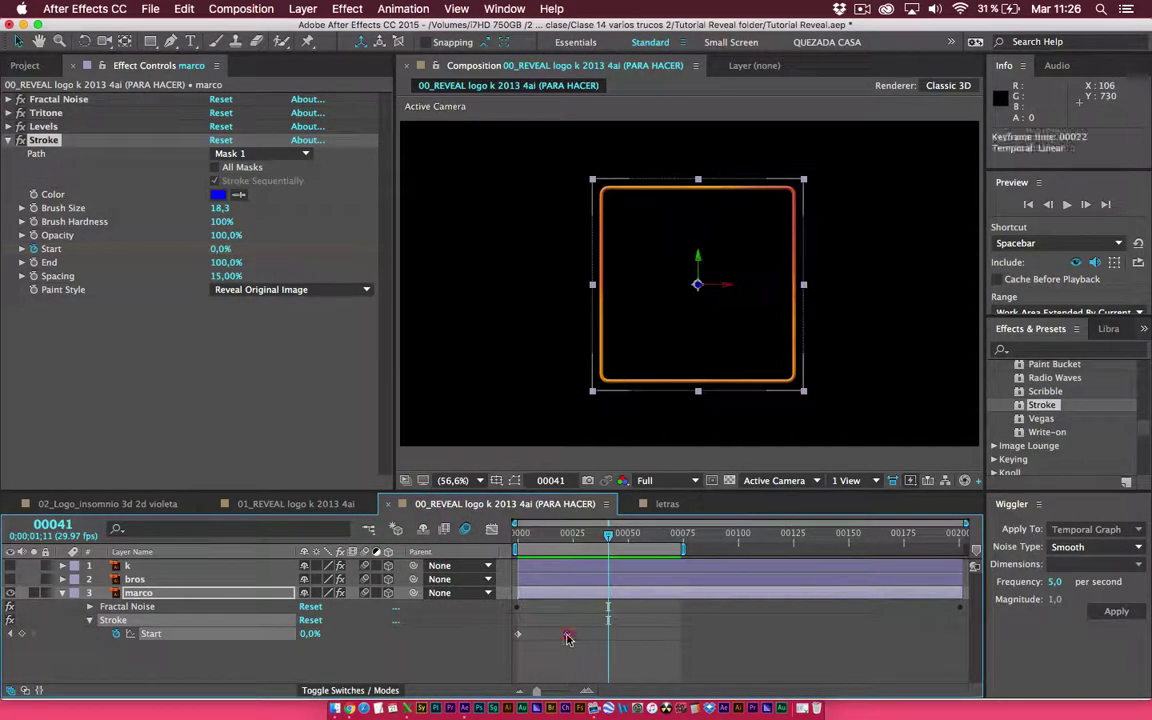
pyautogui.moveTo(563, 638); pyautogui.dragTo(548, 634)
pyautogui.click(519, 532)
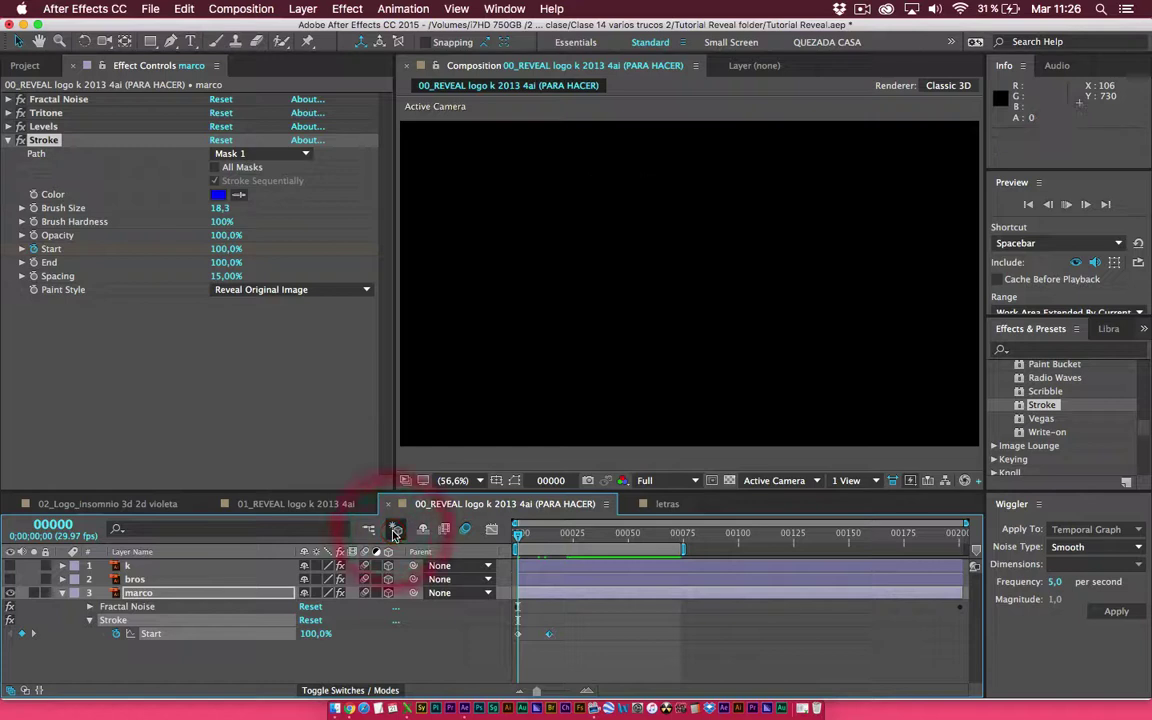
pyautogui.press('space')
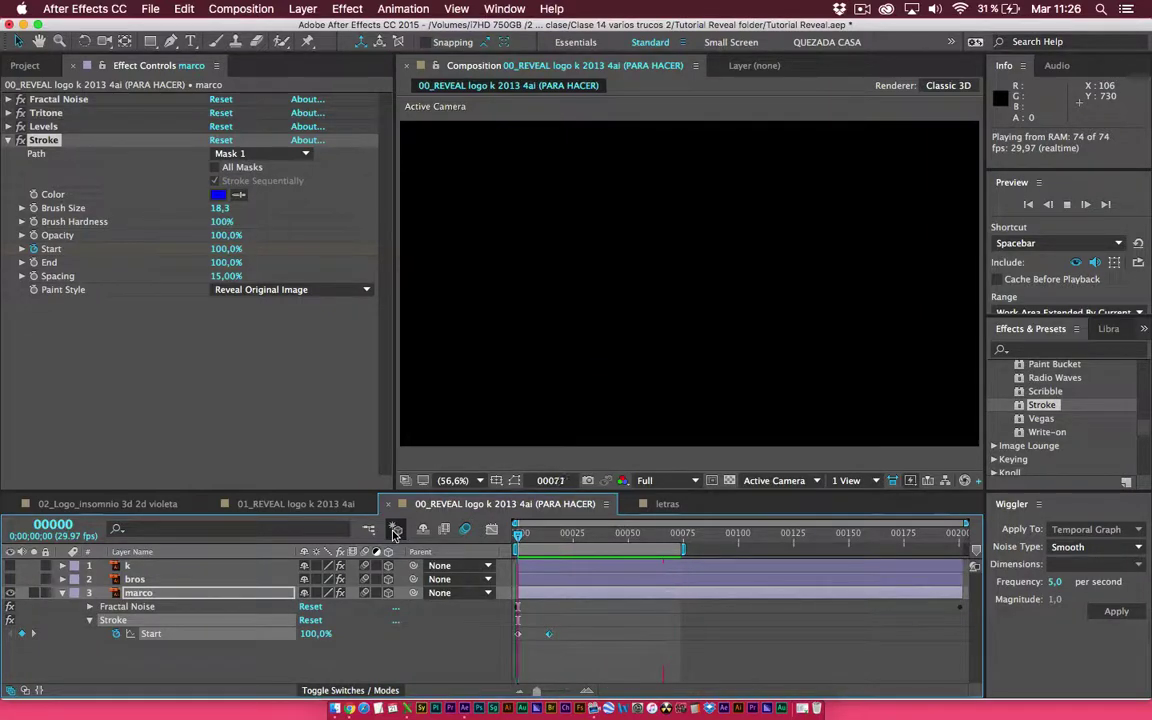
# Keep Reveal Original Image as the marco stroke's paint style
pyautogui.click(72, 201)
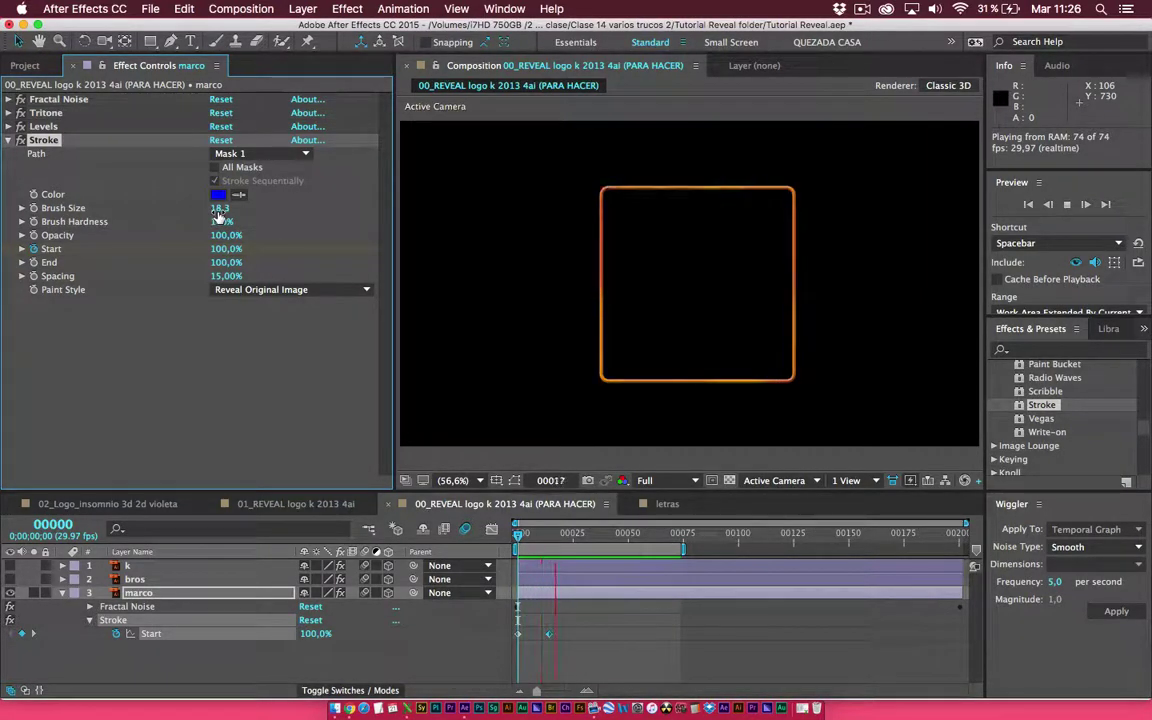
pyautogui.click(251, 291)
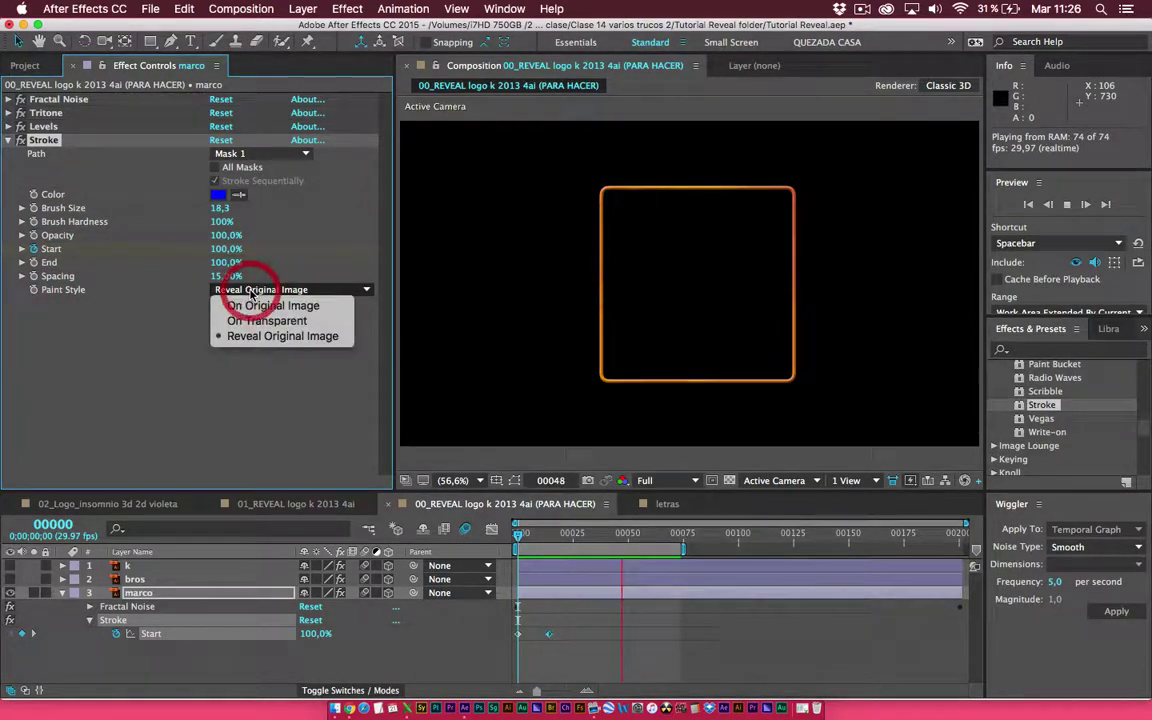
pyautogui.click(278, 340)
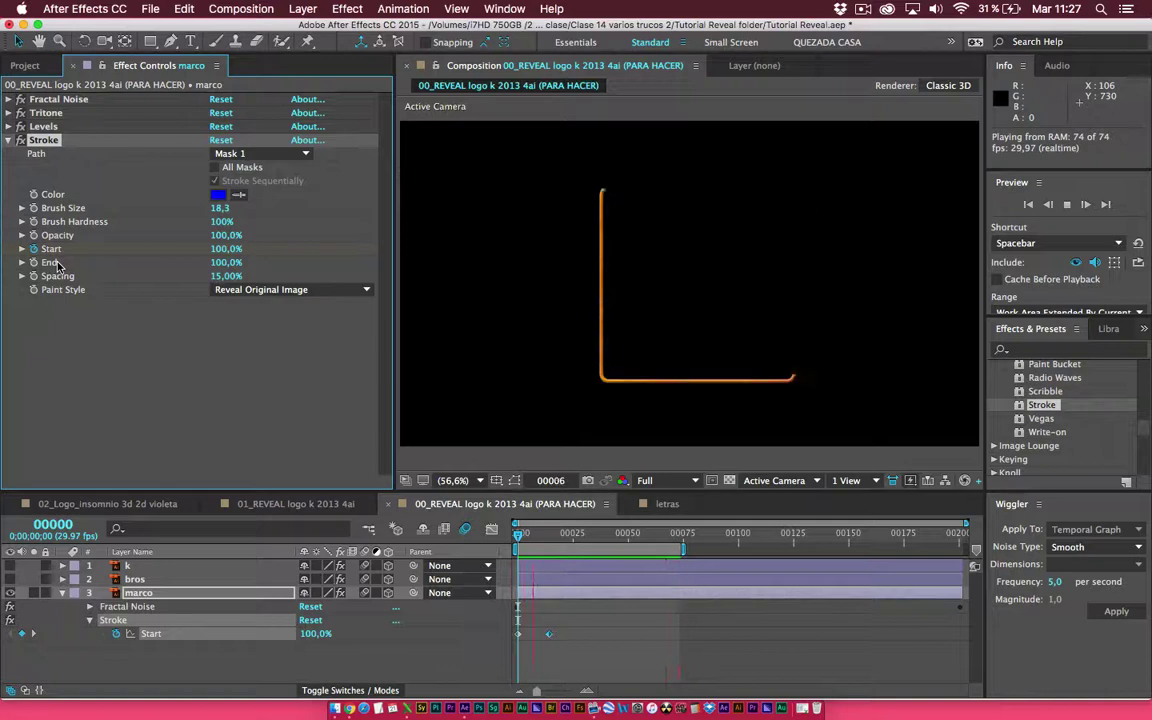
pyautogui.click(861, 9)
pyautogui.click(880, 43)
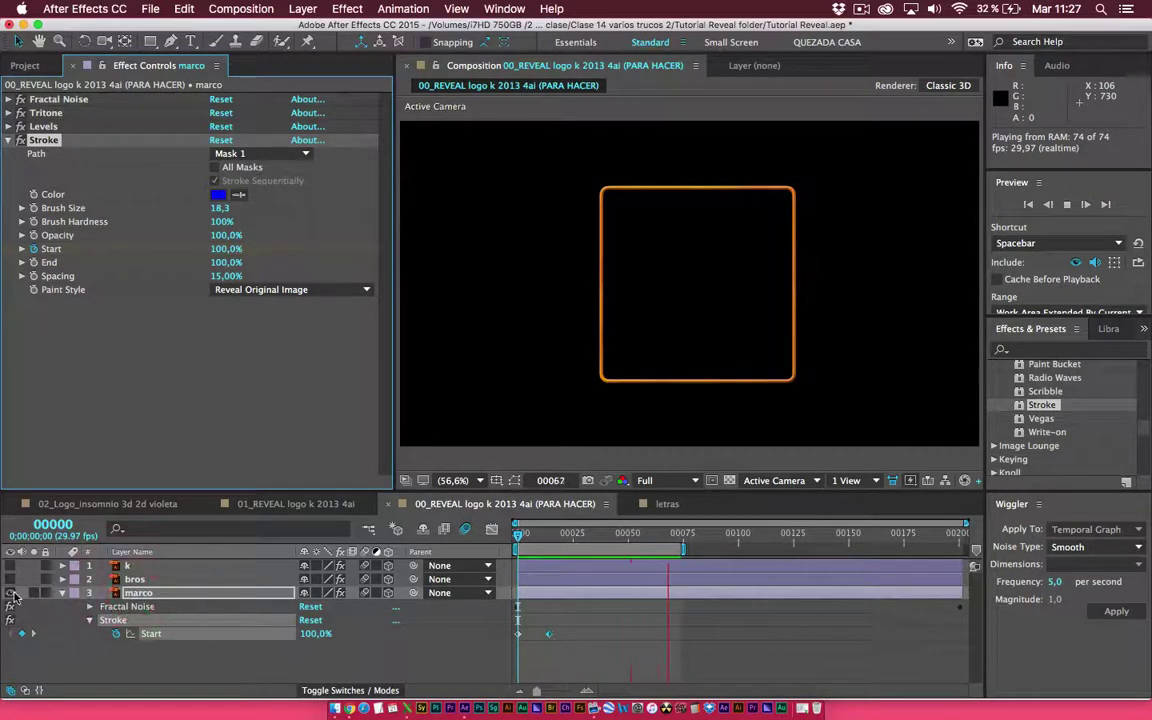
# Select the k layer so its Fractal Noise, Tritone and Levels effects appear
pyautogui.click(130, 568)
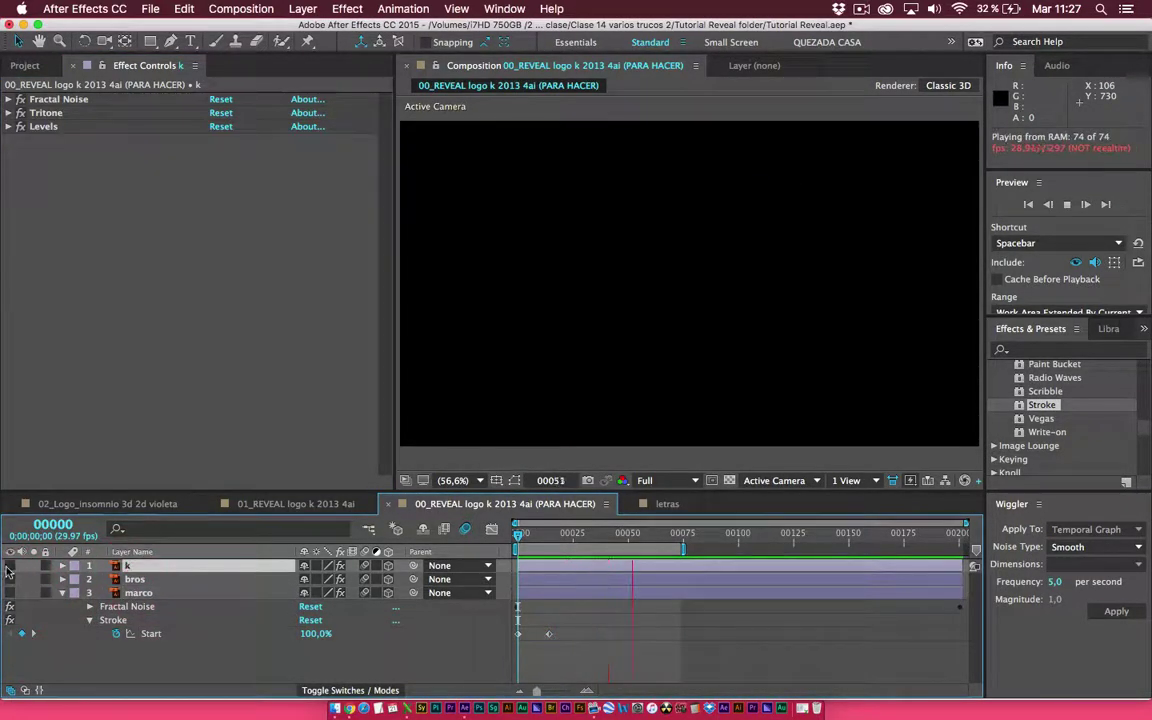
pyautogui.click(127, 567)
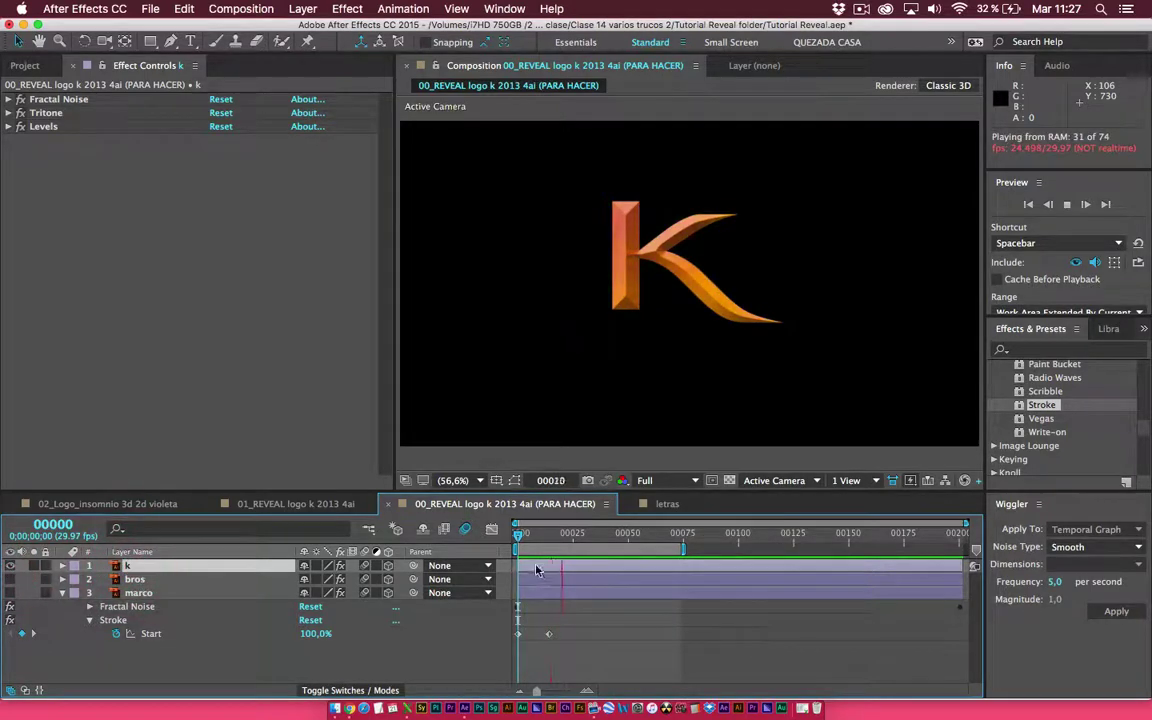
pyautogui.click(140, 593)
pyautogui.click(132, 567)
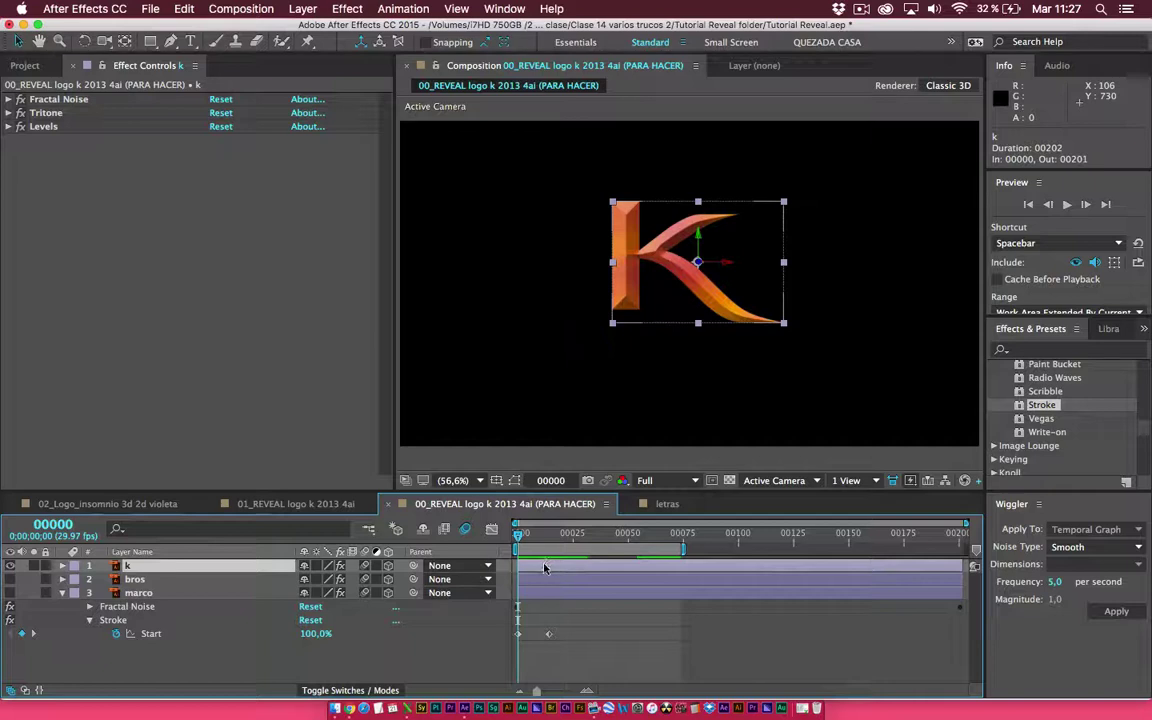
pyautogui.click(530, 633)
# Draw Mask 1 as a straight Pen line from the top to the bottom of the K's stem
pyautogui.click(170, 41)
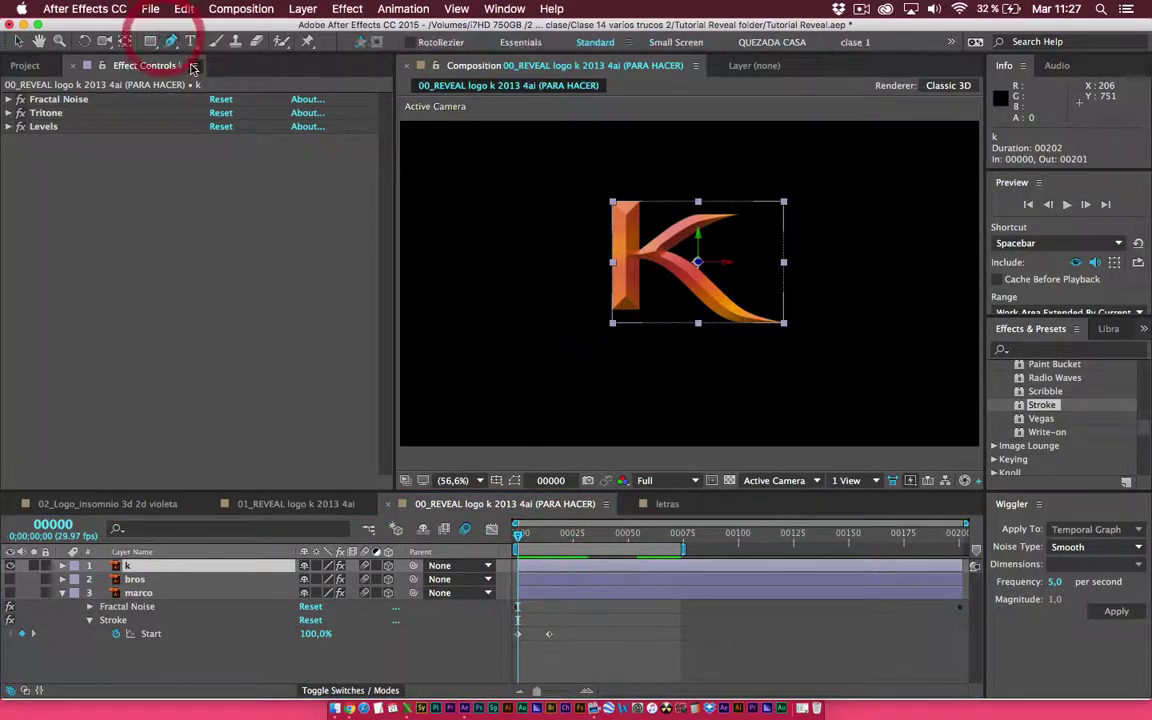
pyautogui.click(624, 203)
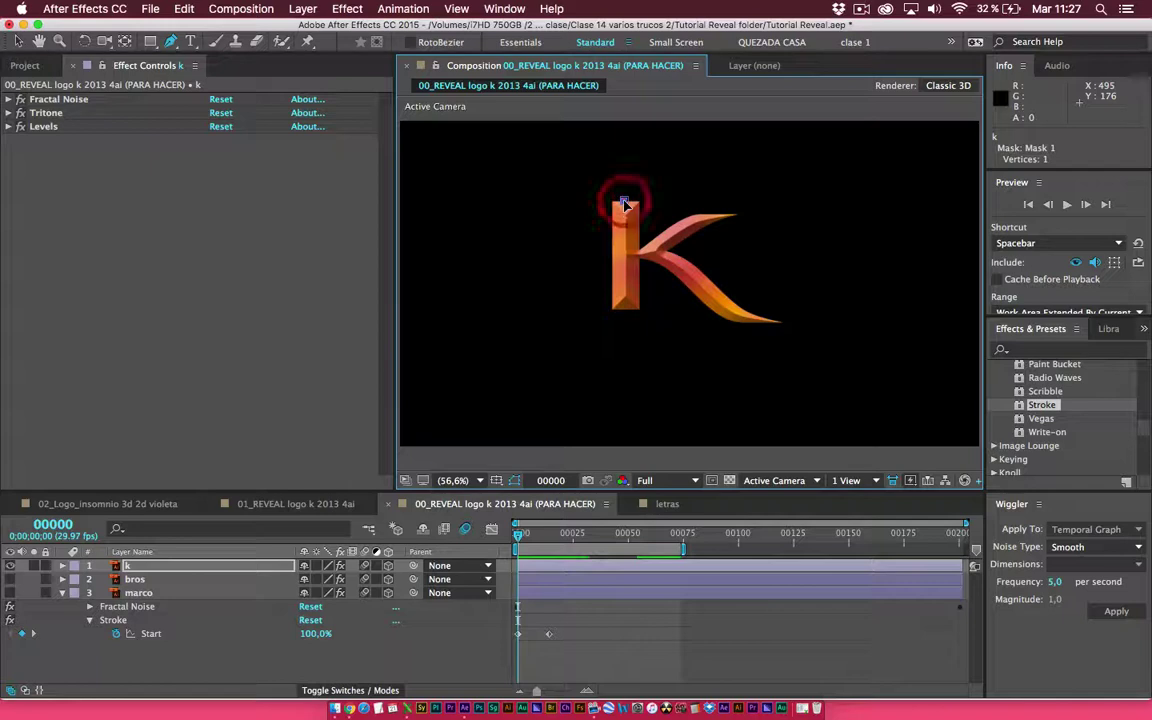
pyautogui.click(624, 309)
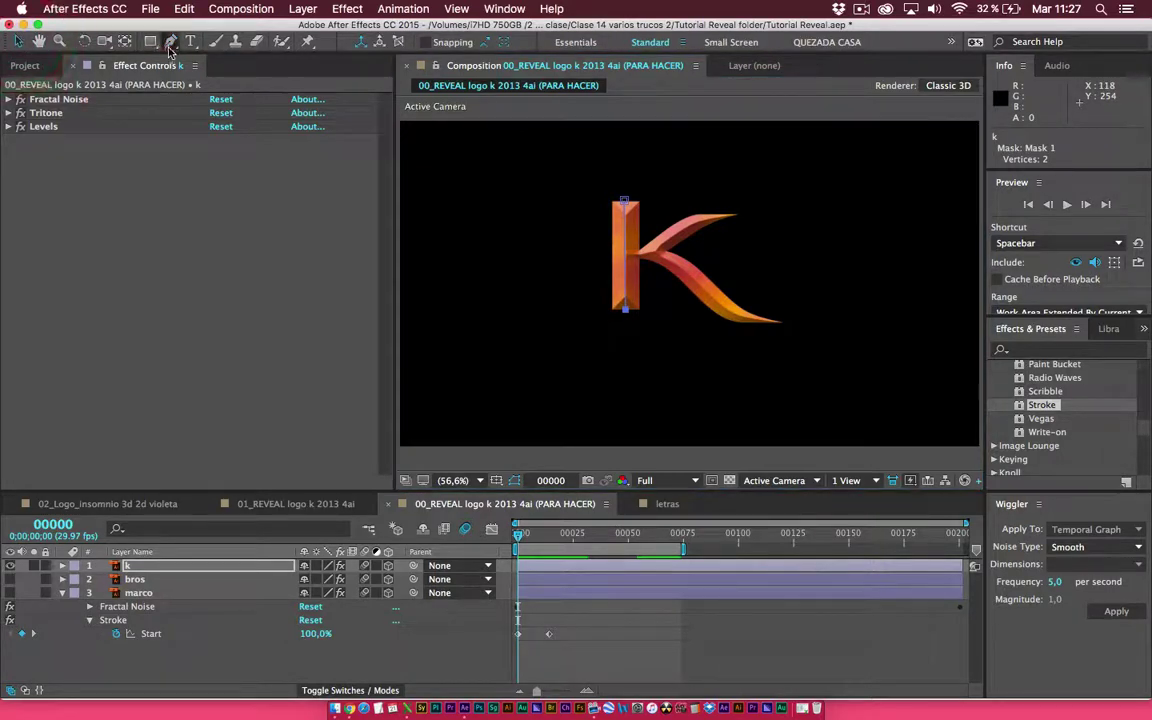
pyautogui.click(738, 221)
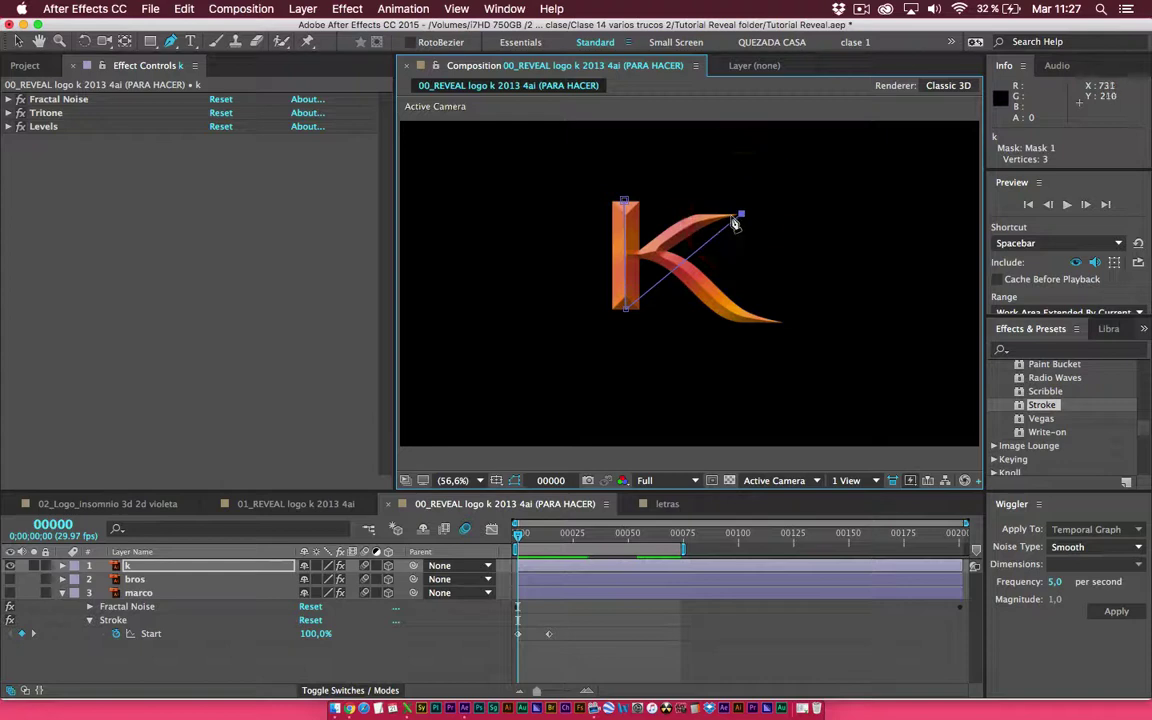
pyautogui.press('super+z')
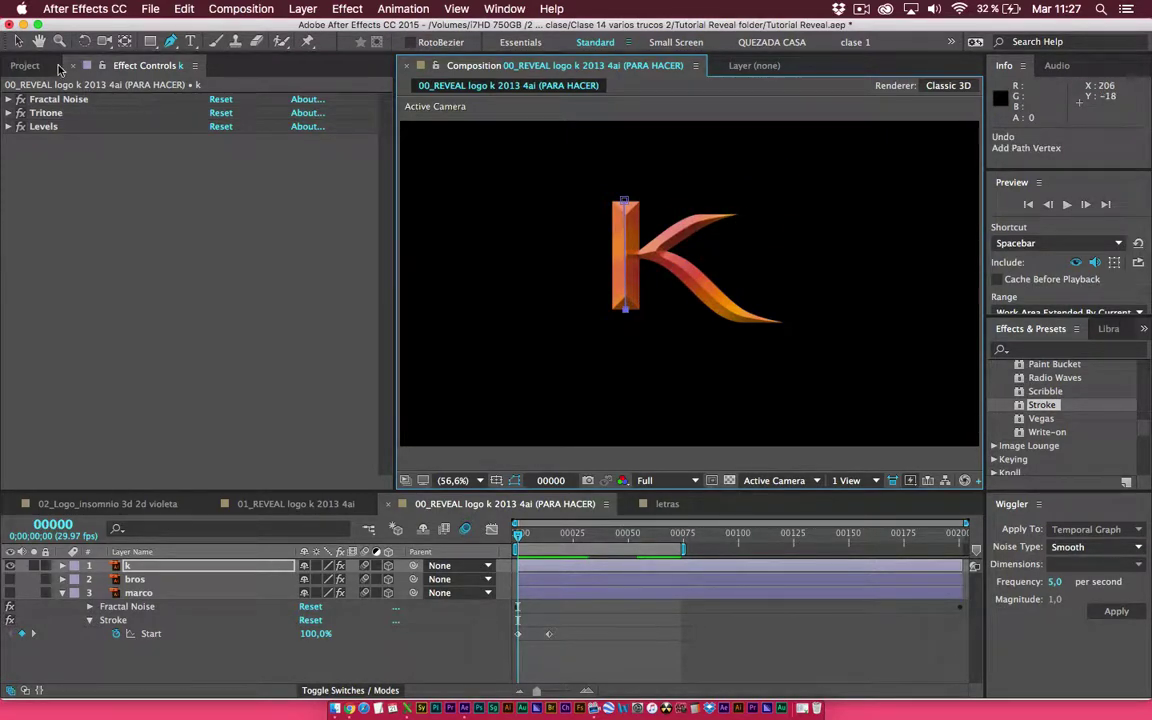
# Draw a three-point curved Mask 2 from the arm's tip through the junction to the leg's tip
pyautogui.click(16, 42)
pyautogui.click(567, 567)
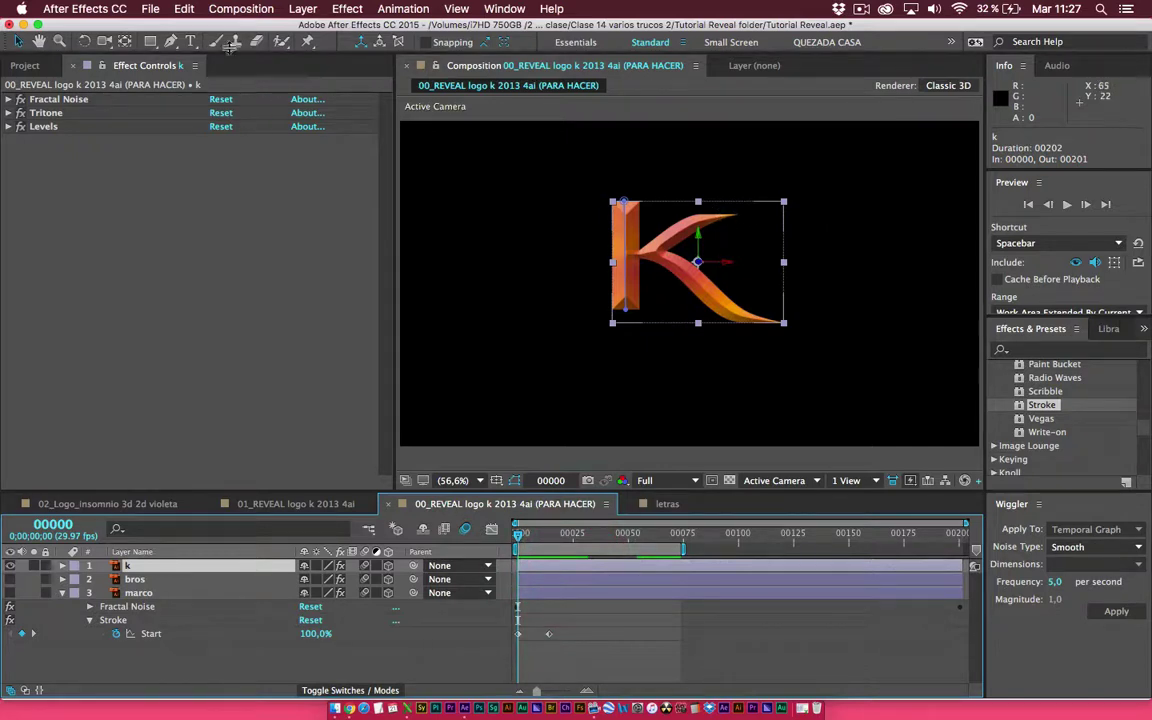
pyautogui.click(171, 41)
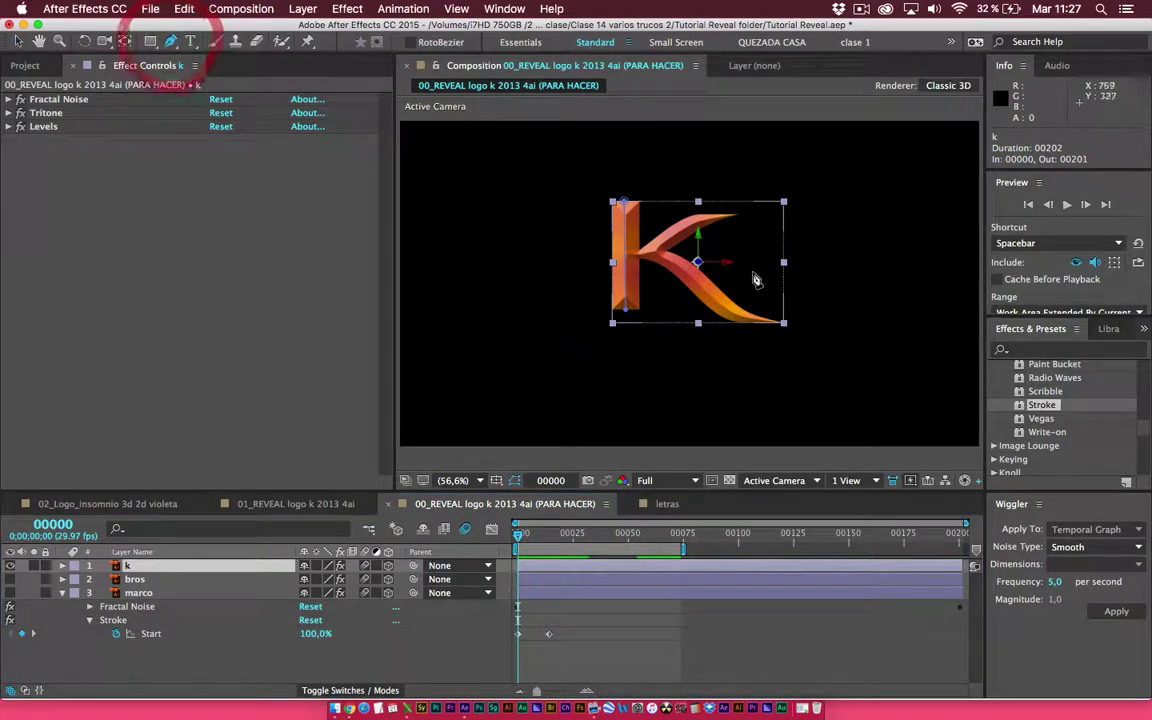
pyautogui.click(743, 207)
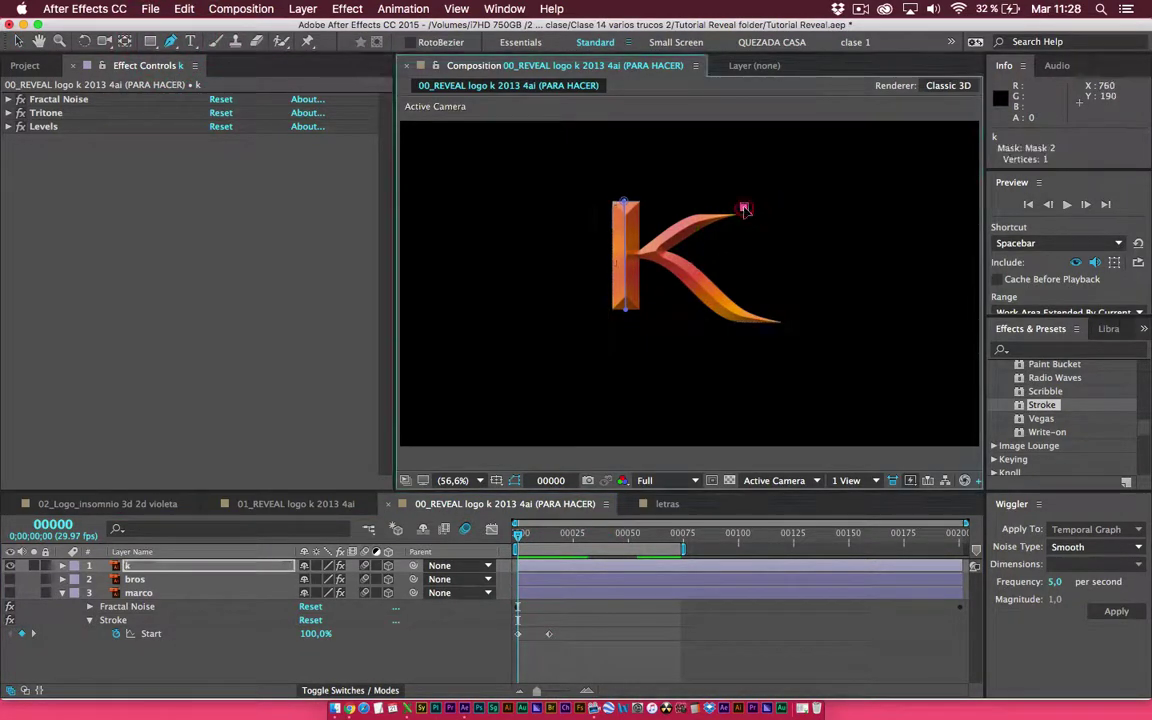
pyautogui.click(652, 253)
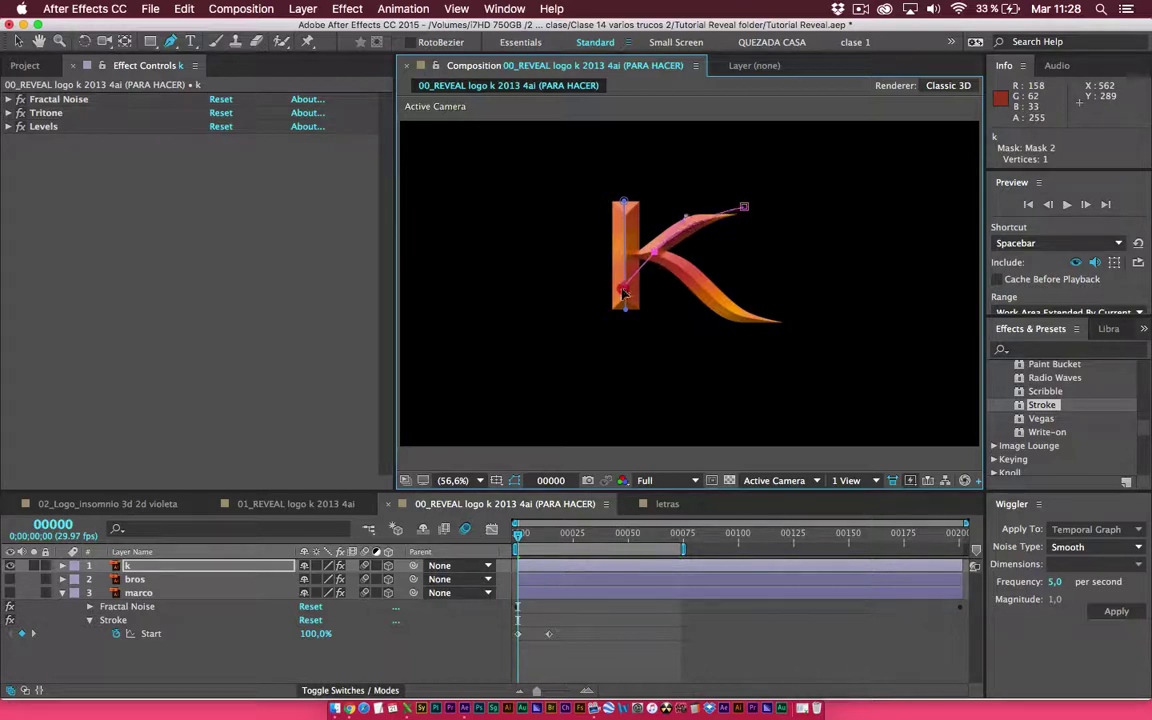
pyautogui.moveTo(630, 277); pyautogui.dragTo(623, 286)
pyautogui.click(783, 328)
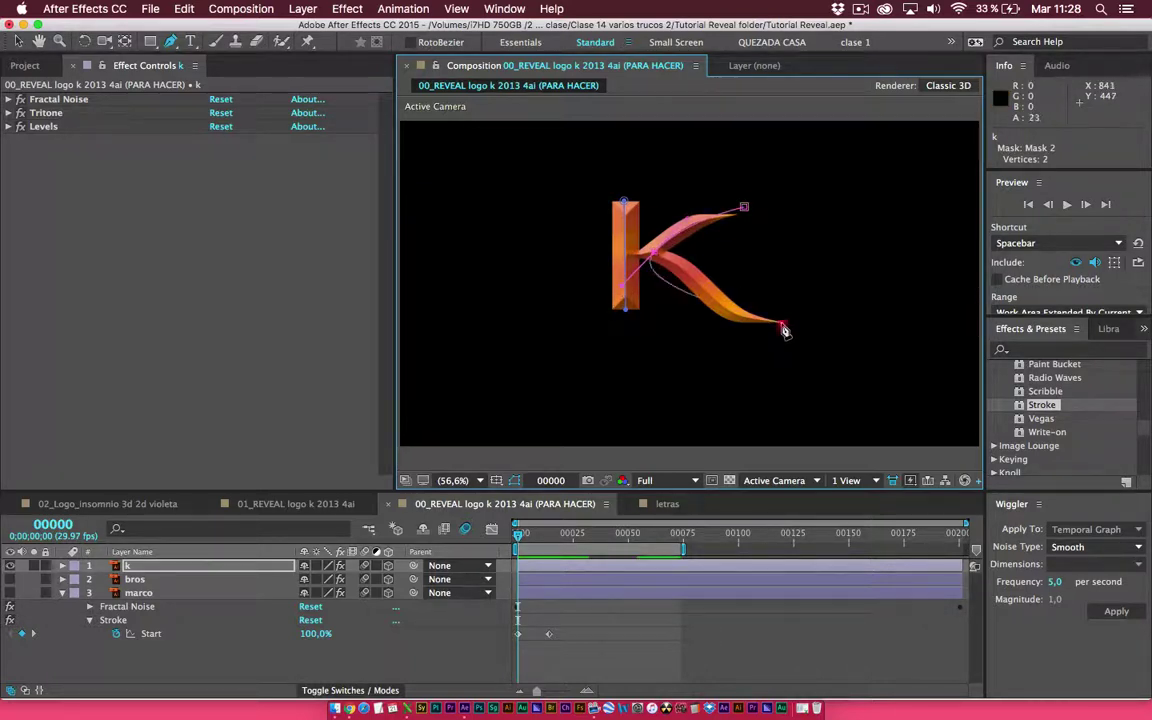
pyautogui.moveTo(800, 327); pyautogui.dragTo(801, 323)
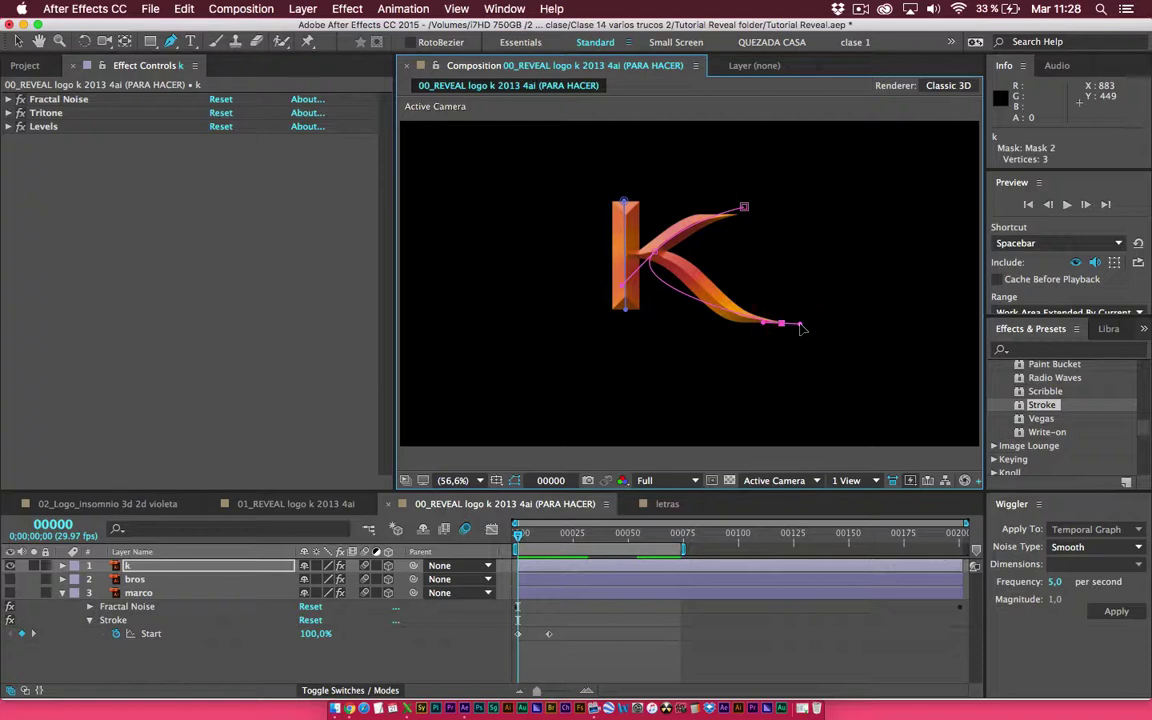
# Reshape Mask 2's curve handles with the Selection tool to follow the K's arm and leg
pyautogui.press('v')
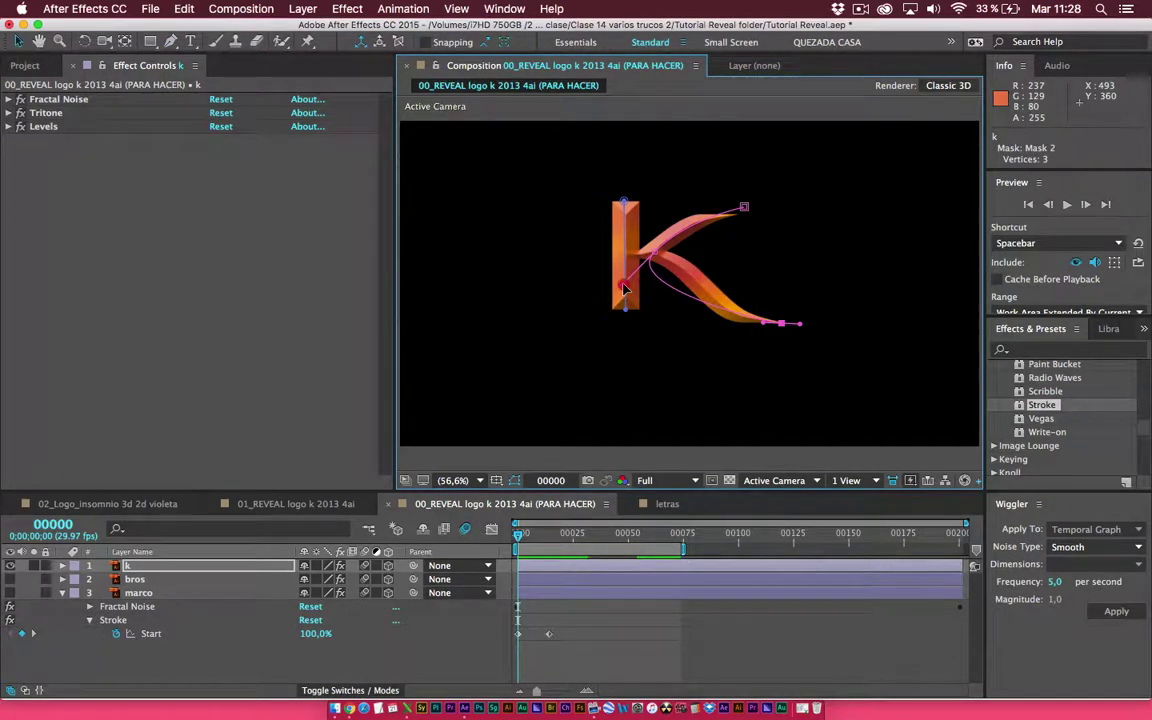
pyautogui.moveTo(623, 289)
pyautogui.mouseDown()
pyautogui.moveTo(672, 281)
pyautogui.moveTo(653, 254)
pyautogui.mouseUp()
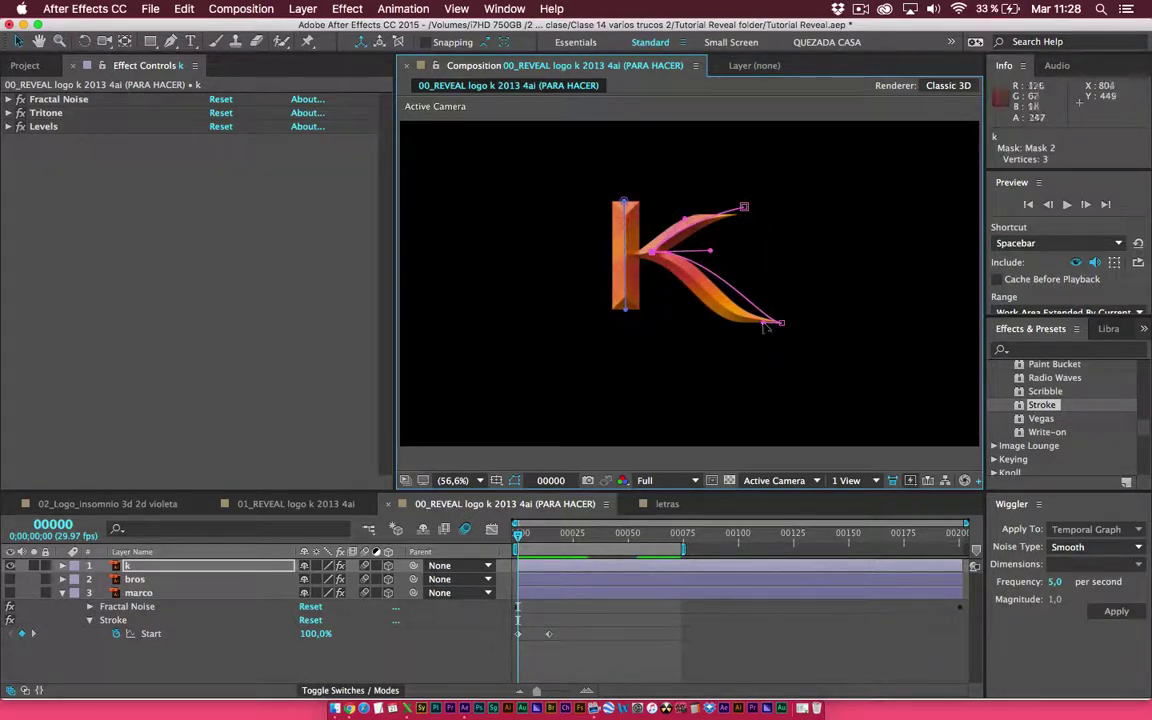
pyautogui.moveTo(766, 324); pyautogui.dragTo(686, 321)
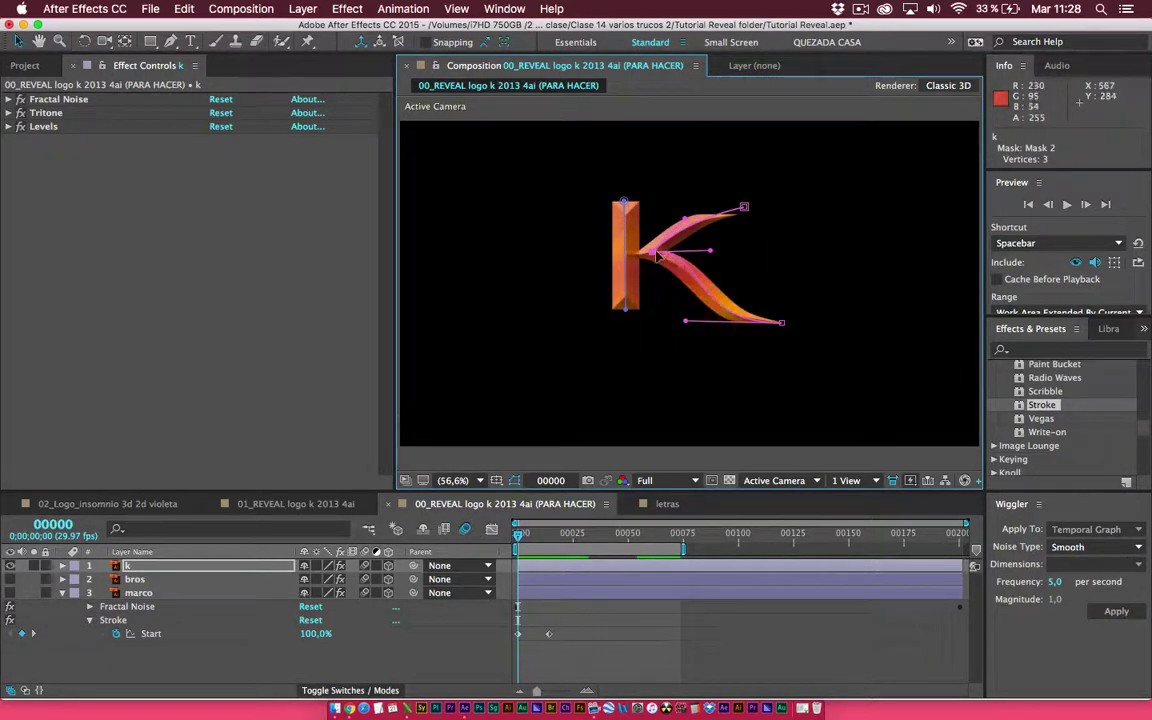
pyautogui.moveTo(657, 257); pyautogui.dragTo(648, 251)
# Change Mask 2's colour on the k layer to green
pyautogui.click(125, 566)
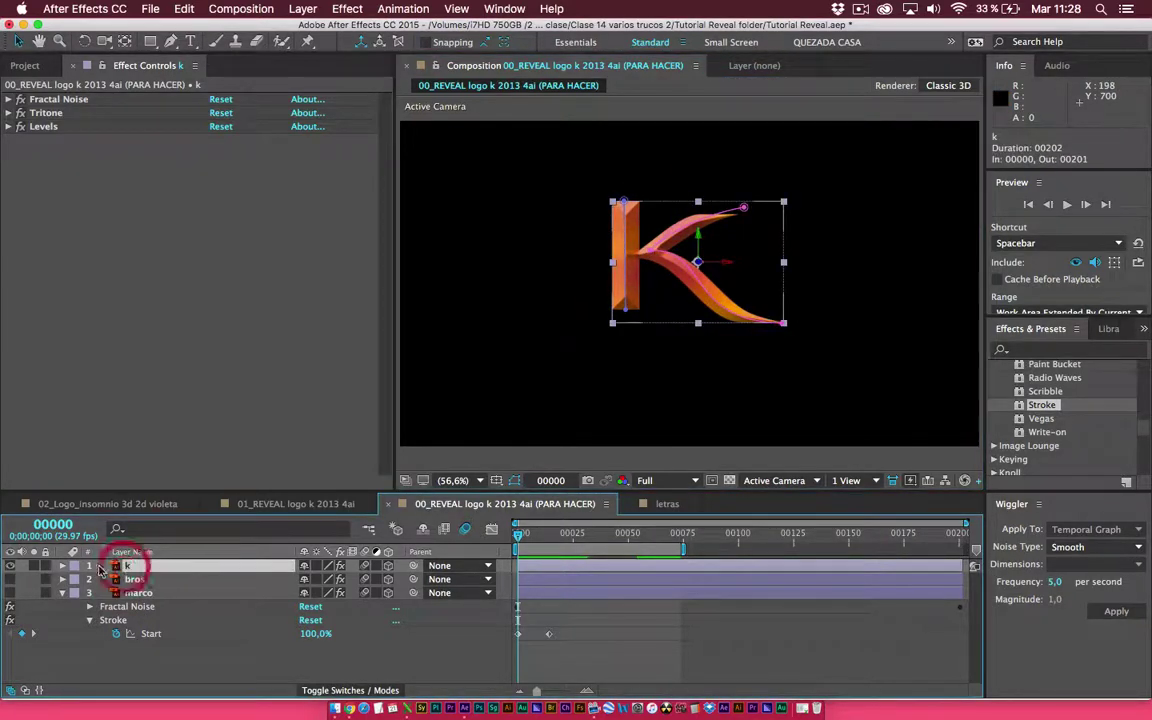
pyautogui.click(62, 566)
pyautogui.click(76, 580)
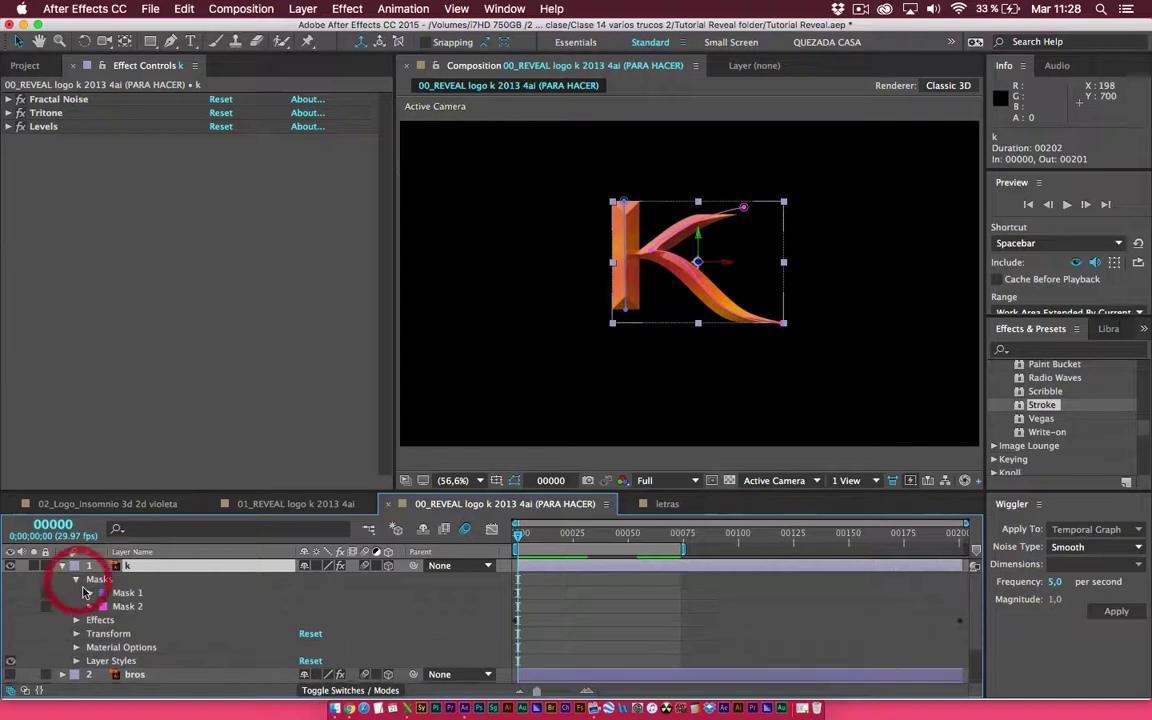
pyautogui.click(106, 606)
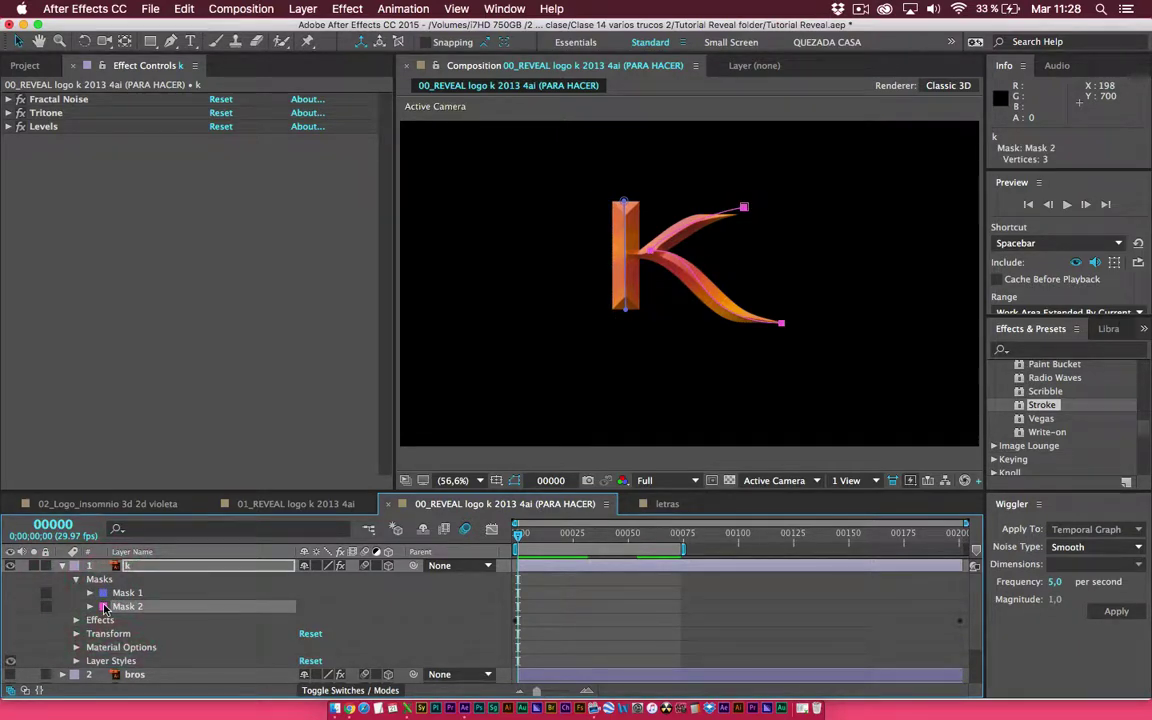
pyautogui.click(103, 606)
pyautogui.click(238, 262)
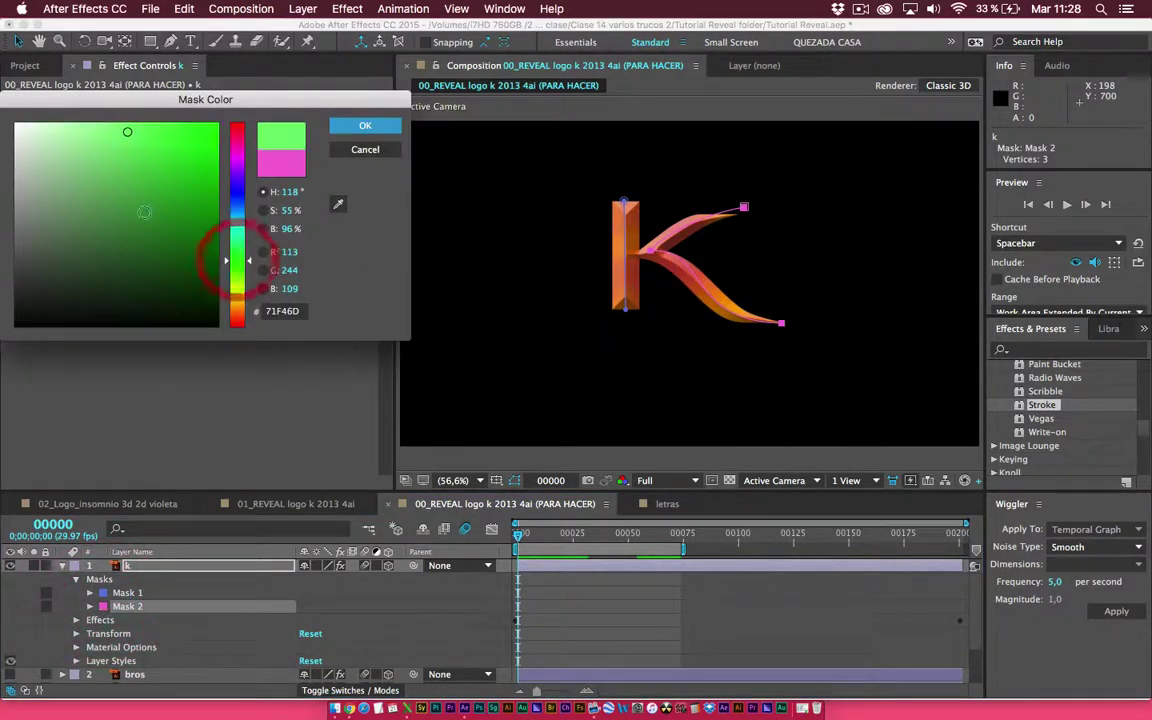
pyautogui.click(366, 126)
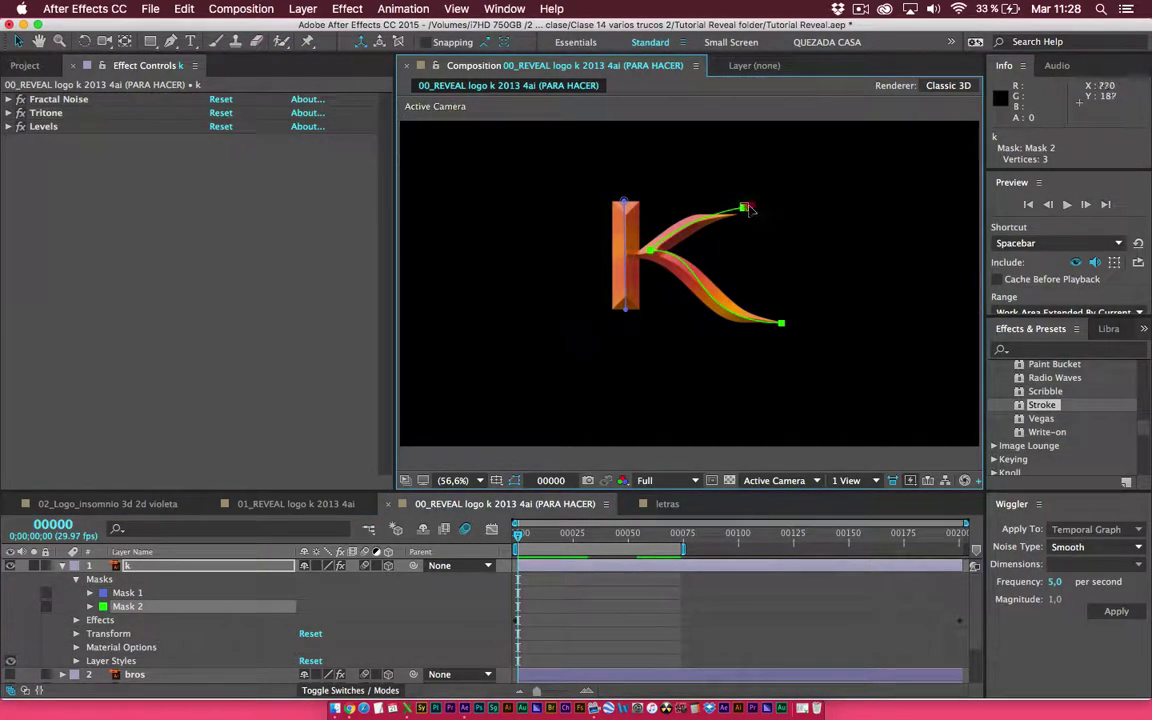
# Fit Mask 2's vertices to the letter and apply the Stroke effect to the k layer
pyautogui.click(20, 712)
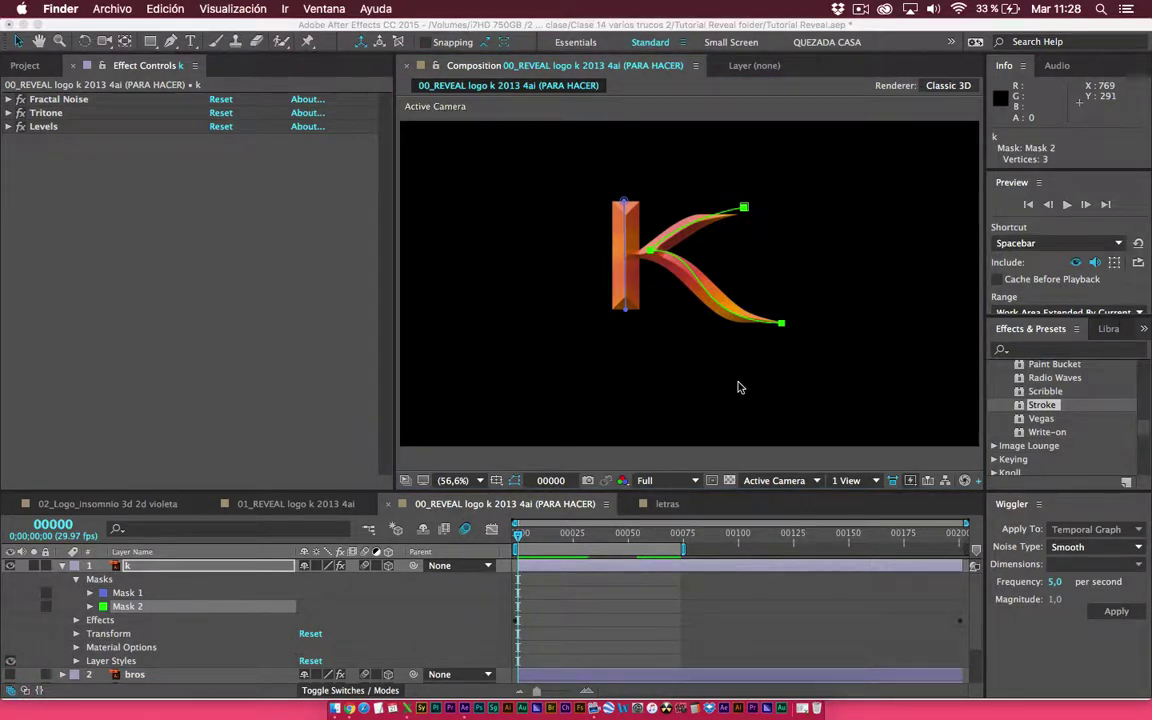
pyautogui.click(664, 344)
pyautogui.click(697, 262)
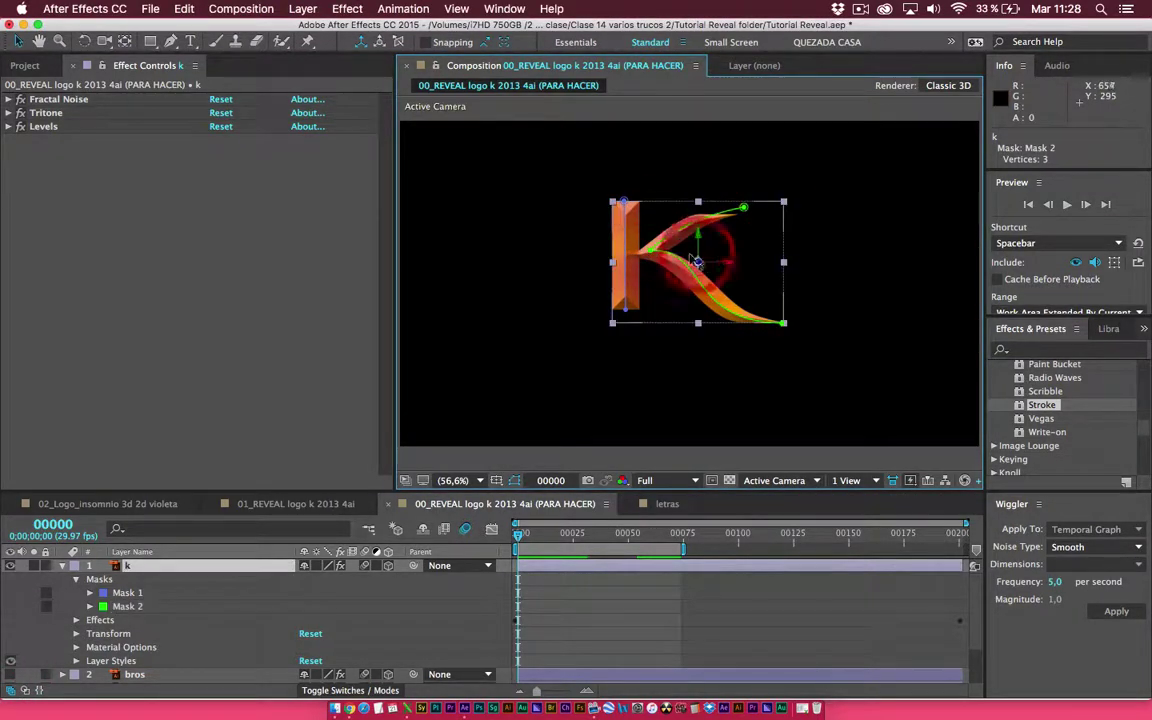
pyautogui.click(700, 261)
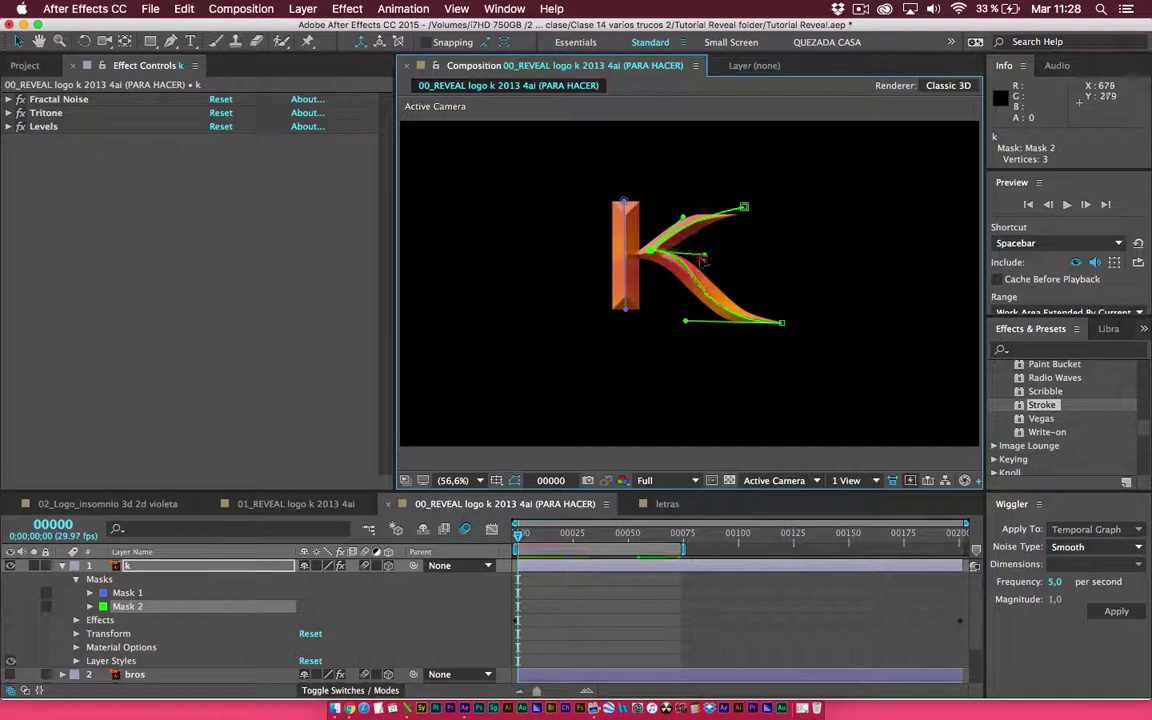
pyautogui.moveTo(702, 261); pyautogui.dragTo(695, 260)
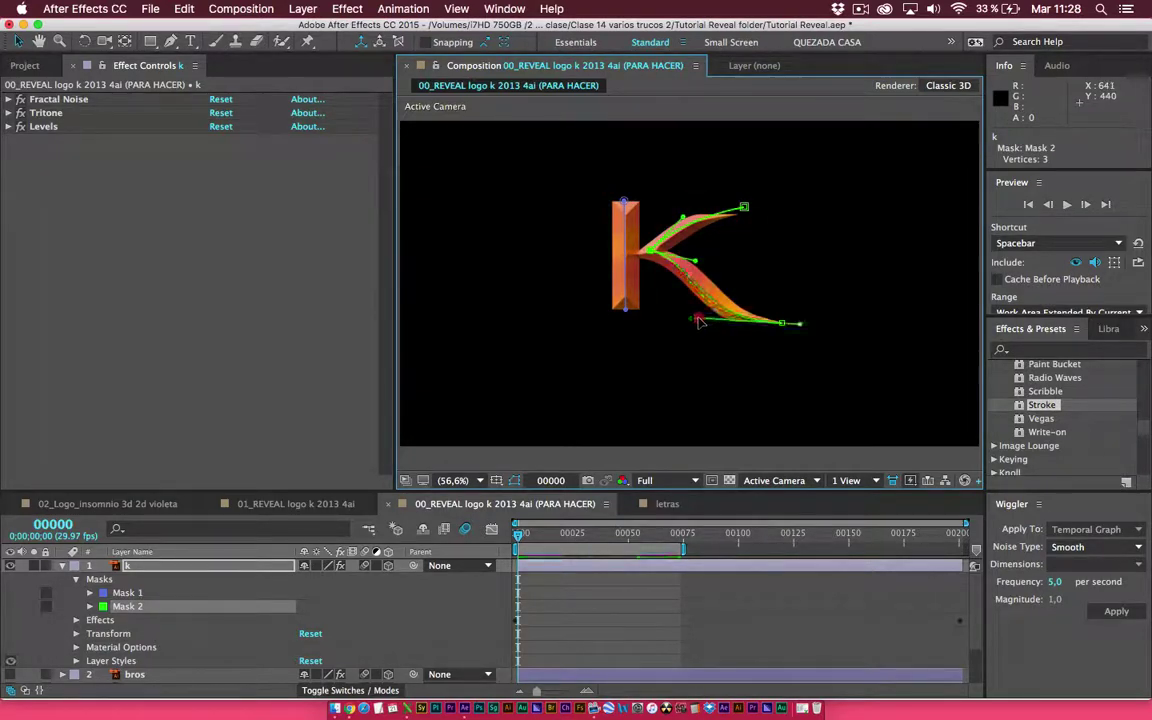
pyautogui.moveTo(688, 321); pyautogui.dragTo(699, 314)
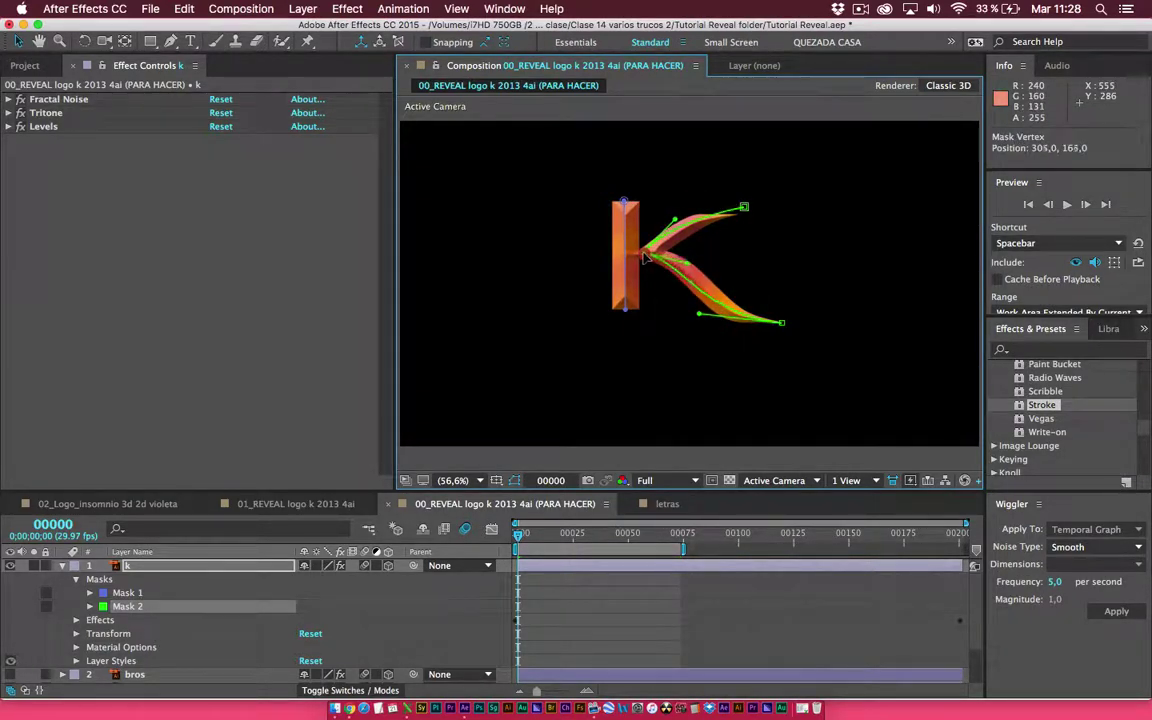
pyautogui.click(651, 254)
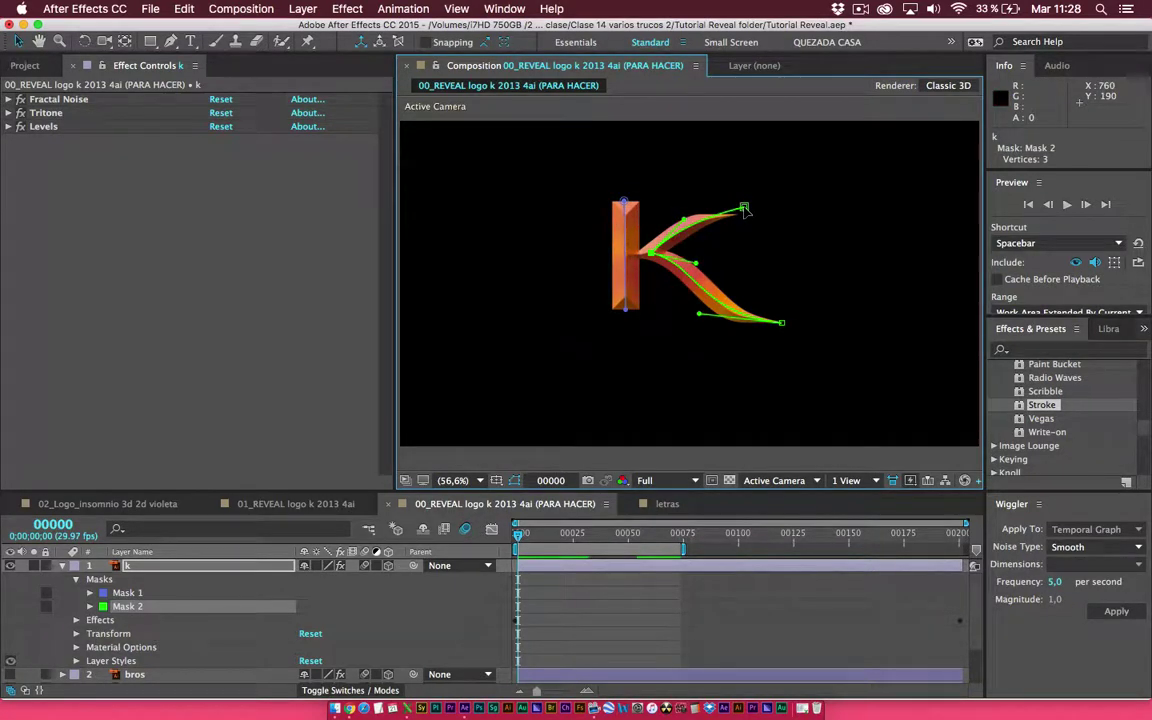
pyautogui.moveTo(743, 207); pyautogui.dragTo(743, 204)
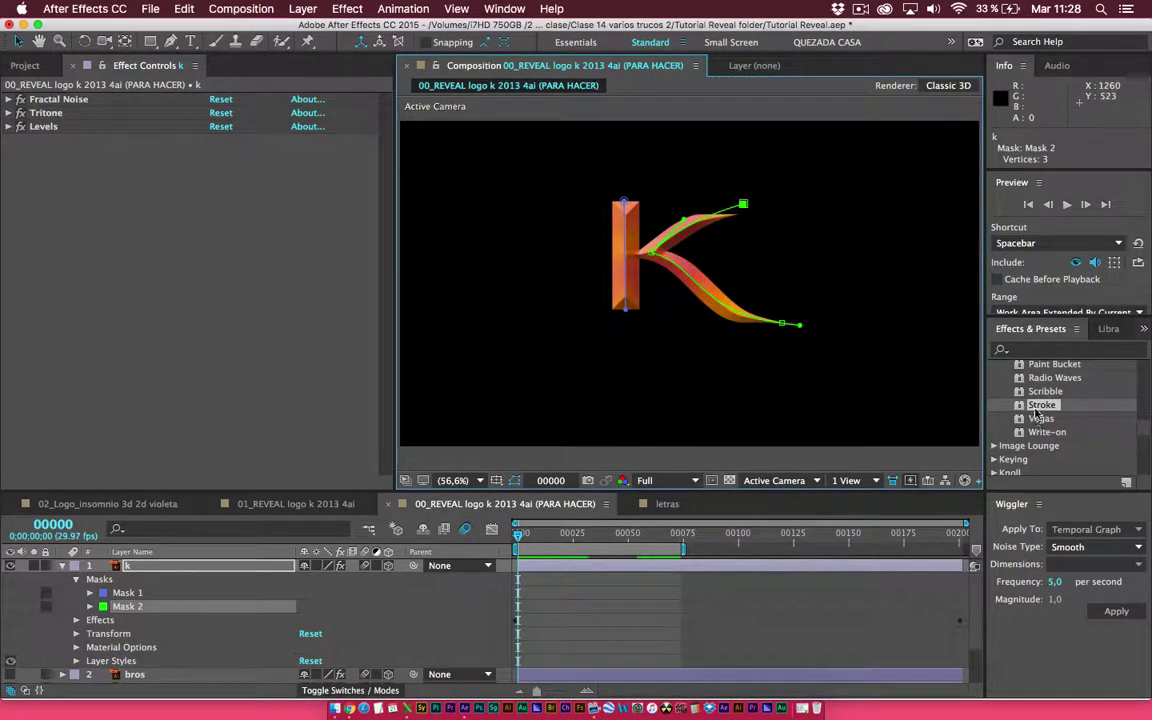
pyautogui.moveTo(1038, 413); pyautogui.dragTo(224, 200)
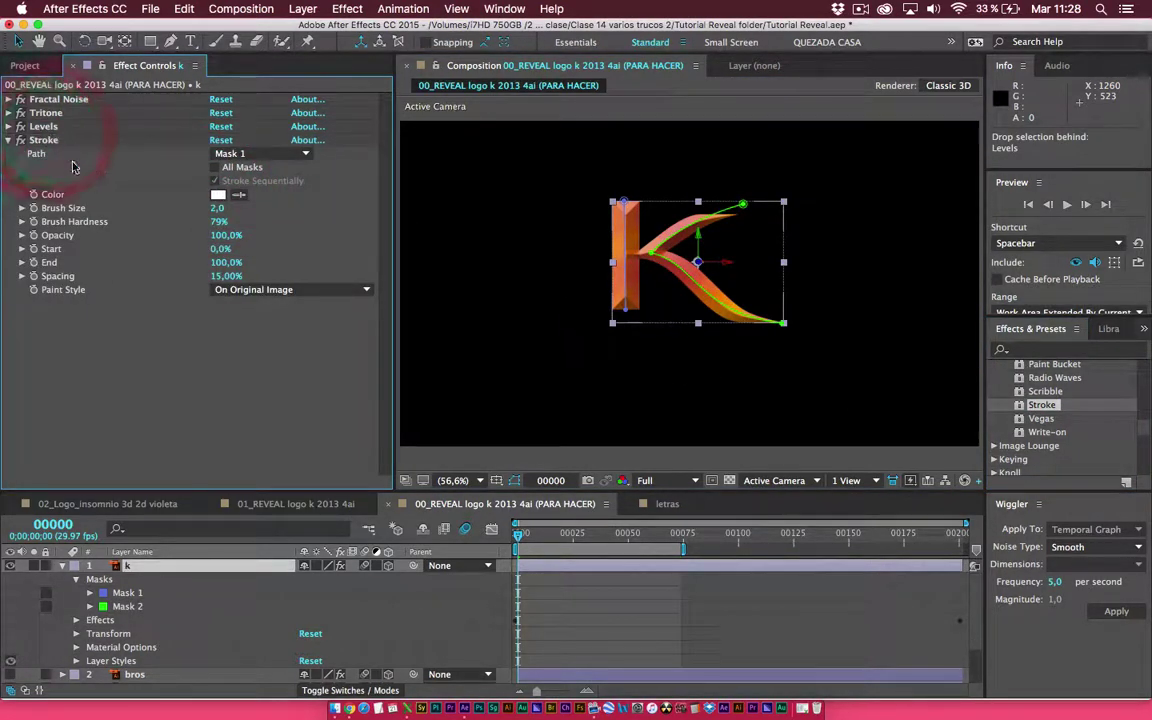
# Keep Mask 1 as the Stroke path while inspecting the Mask 1 and Mask 2 paths
pyautogui.click(192, 167)
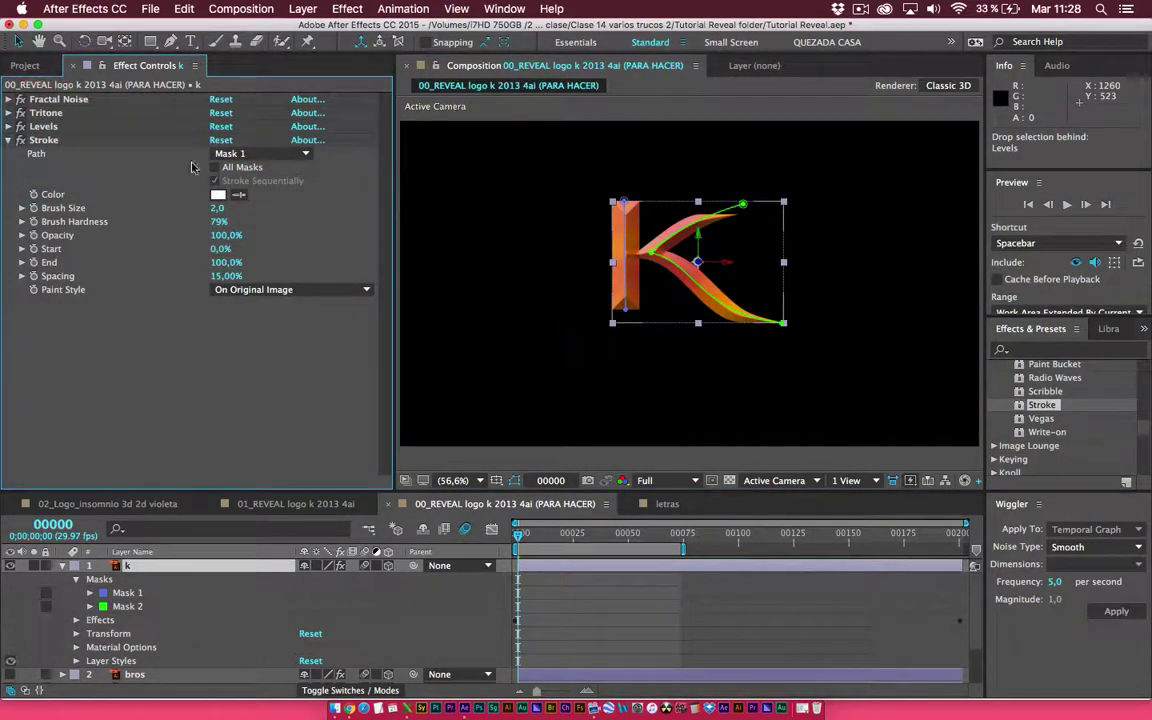
pyautogui.click(258, 153)
pyautogui.click(264, 196)
pyautogui.click(126, 594)
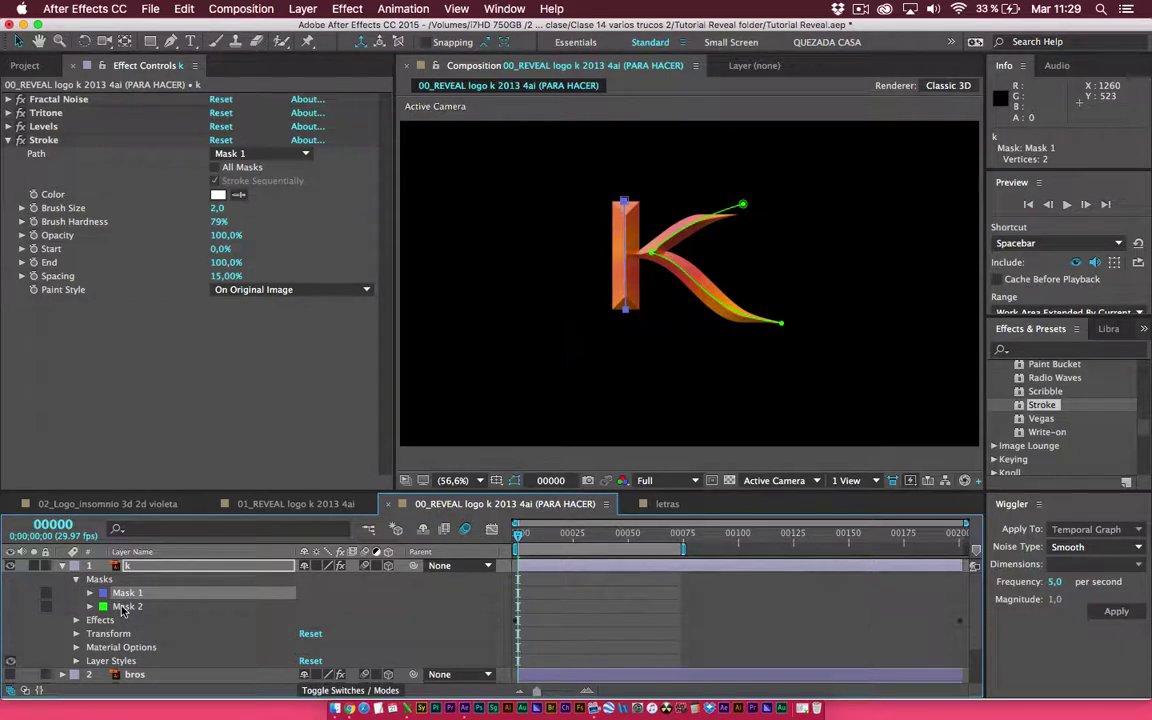
pyautogui.click(122, 607)
pyautogui.click(127, 593)
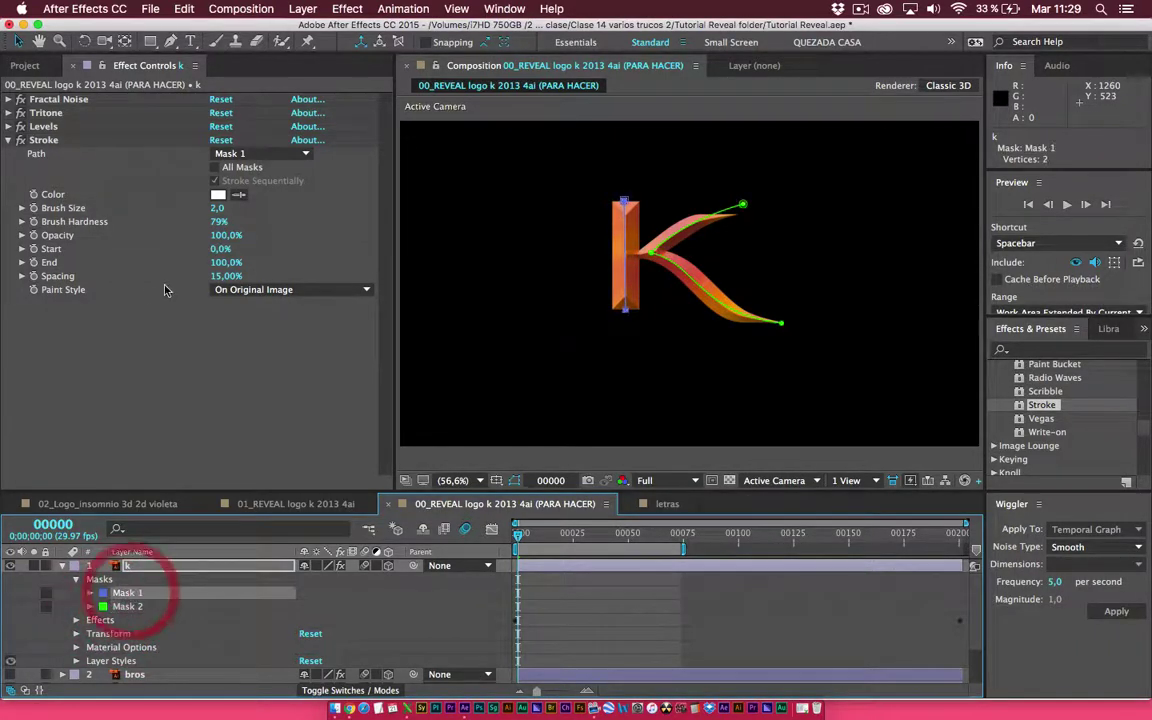
# Turn on All Masks and Stroke Sequentially, and raise Brush Size to 60,9
pyautogui.click(44, 140)
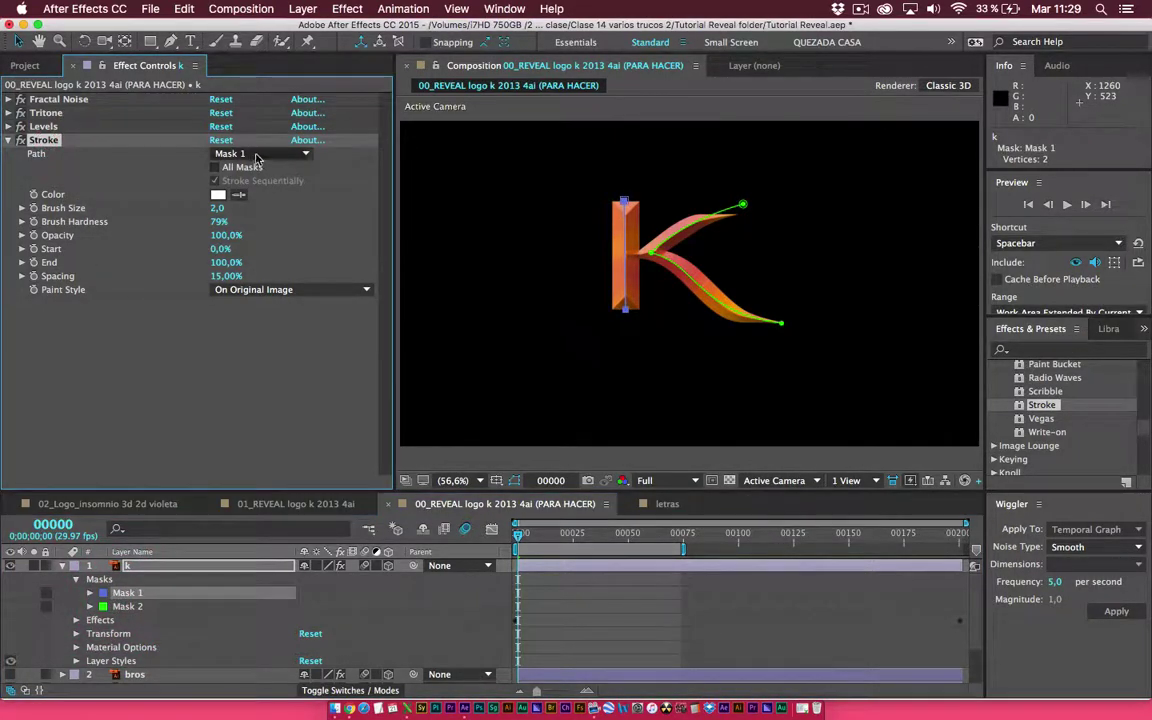
pyautogui.click(214, 167)
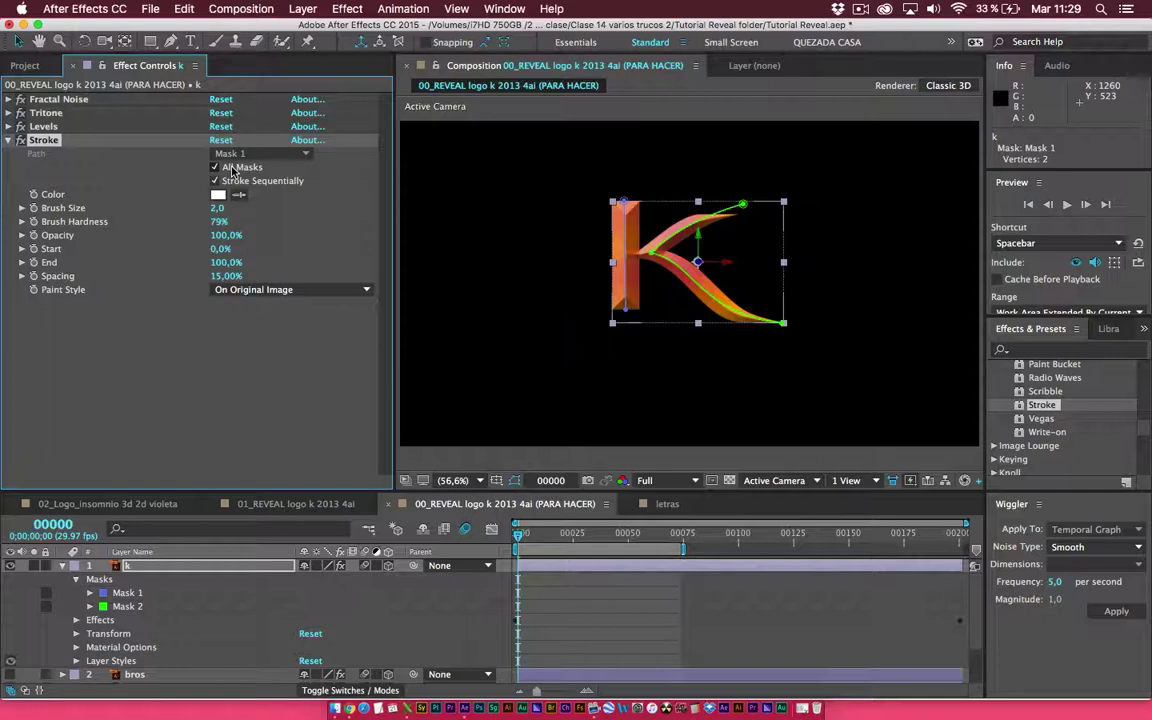
pyautogui.click(214, 167)
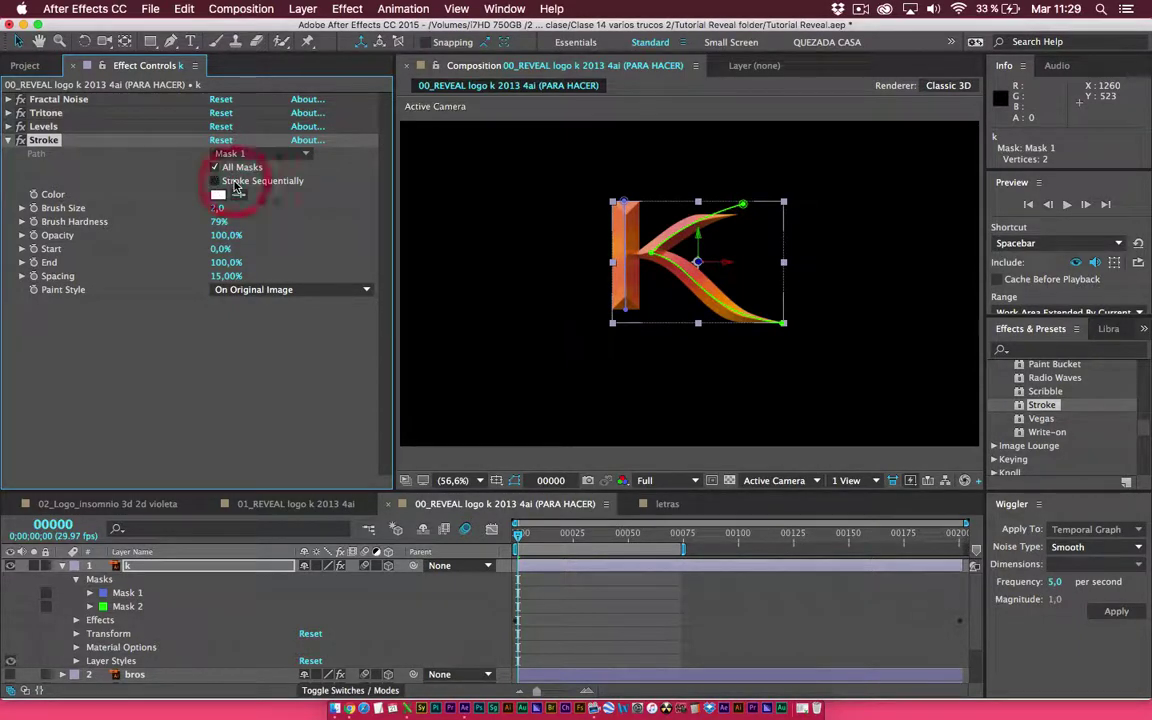
pyautogui.click(214, 167)
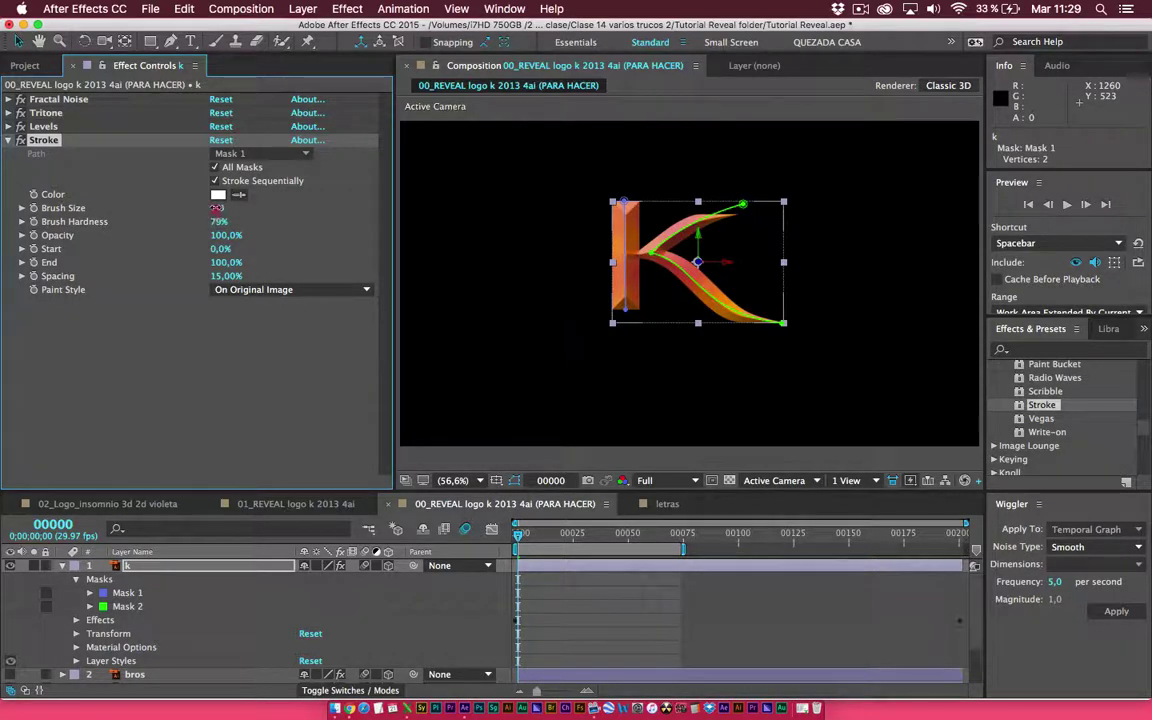
pyautogui.moveTo(236, 207)
pyautogui.mouseDown()
pyautogui.moveTo(549, 207)
pyautogui.moveTo(715, 238)
pyautogui.mouseUp()
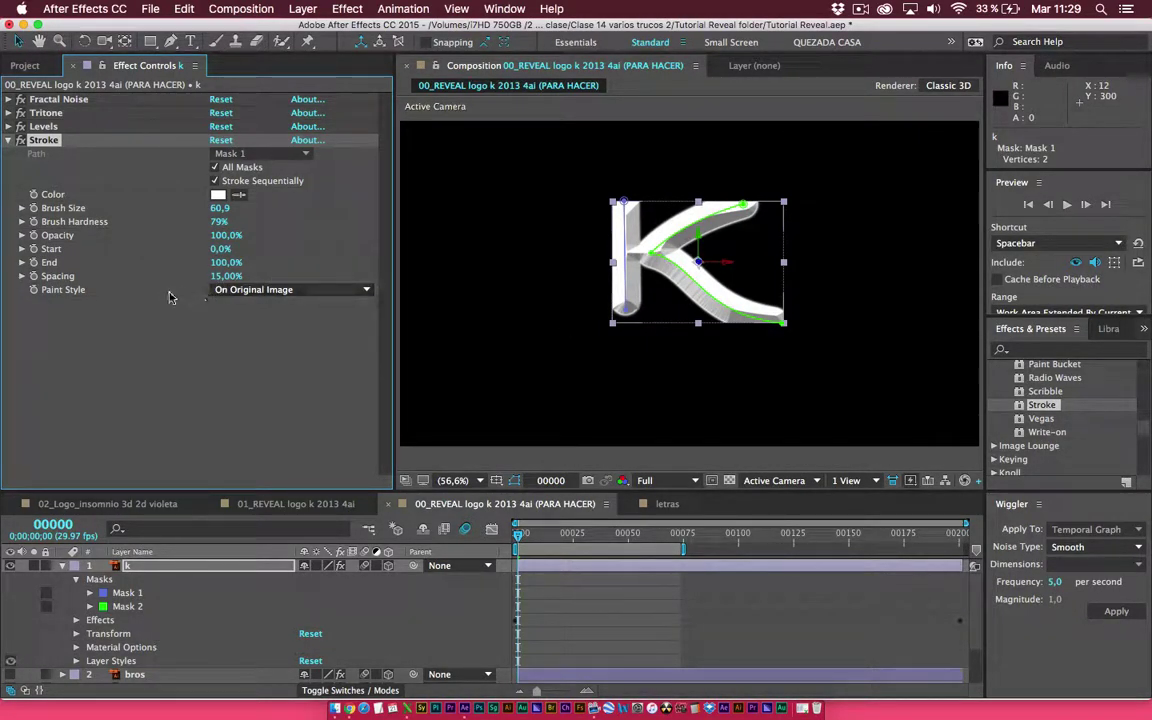
pyautogui.click(245, 289)
# Set the Stroke paint style to Reveal Original Image and set End to 0%
pyautogui.click(262, 334)
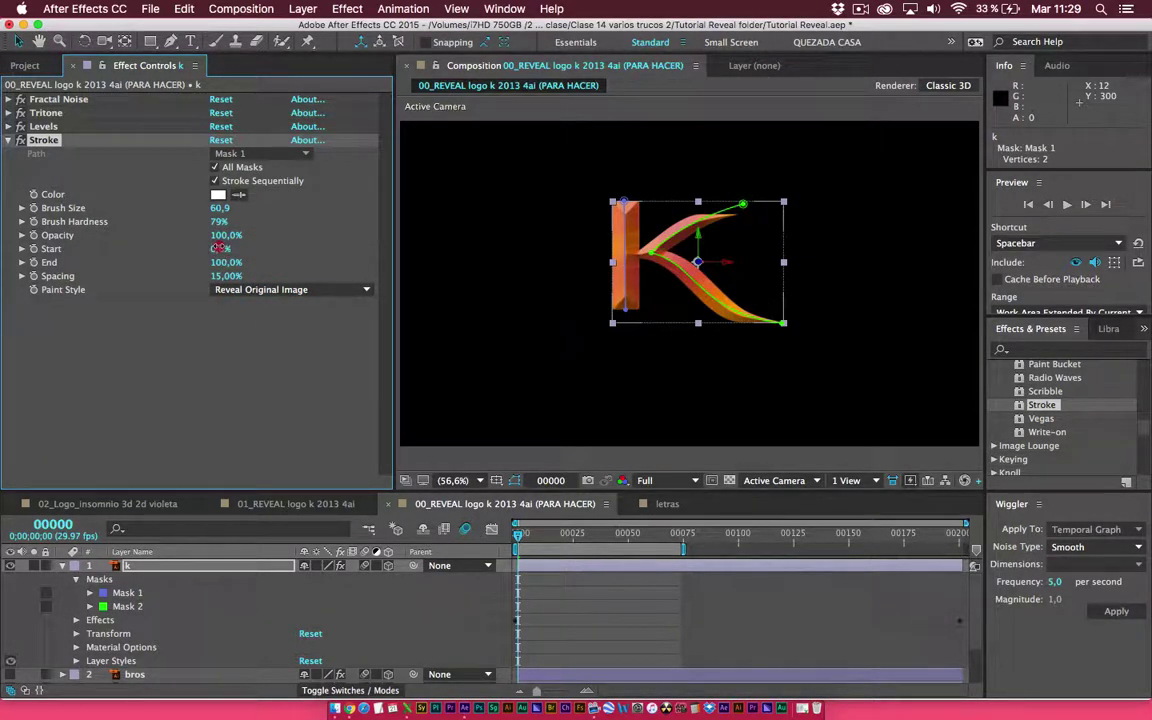
pyautogui.moveTo(194, 250)
pyautogui.mouseDown()
pyautogui.moveTo(282, 251)
pyautogui.moveTo(212, 254)
pyautogui.mouseUp()
pyautogui.moveTo(247, 262); pyautogui.dragTo(188, 276)
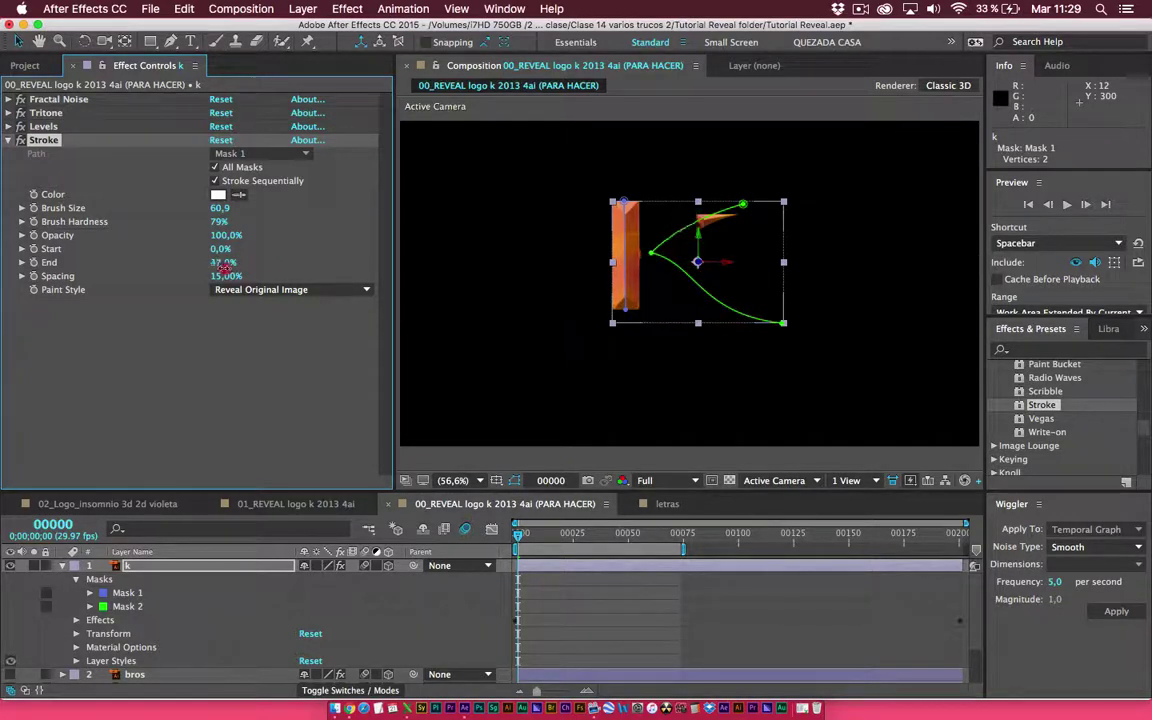
pyautogui.moveTo(203, 276)
pyautogui.mouseDown()
pyautogui.moveTo(279, 275)
pyautogui.moveTo(196, 284)
pyautogui.mouseUp()
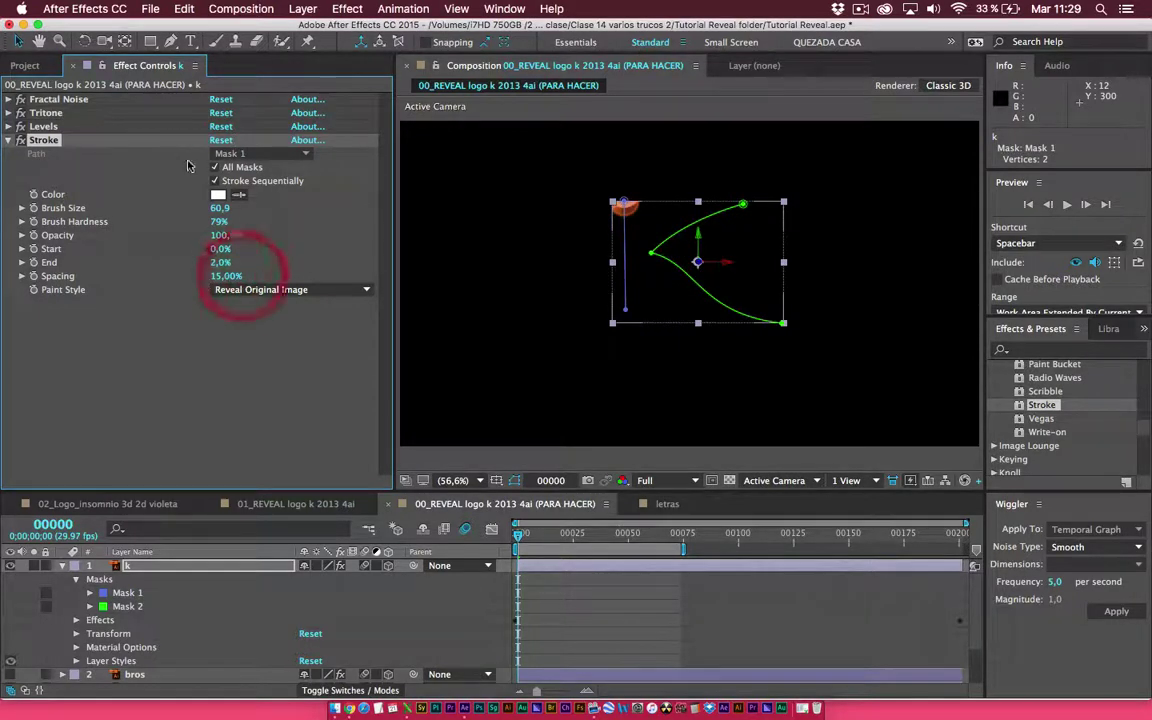
pyautogui.click(45, 138)
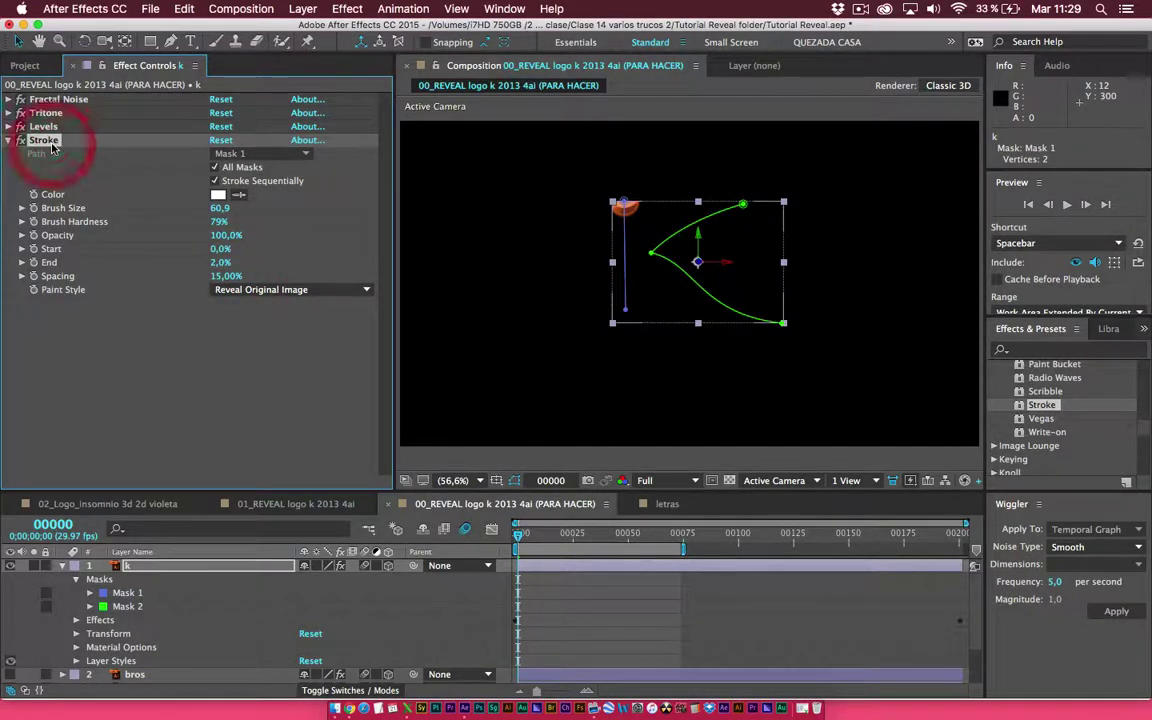
pyautogui.click(230, 154)
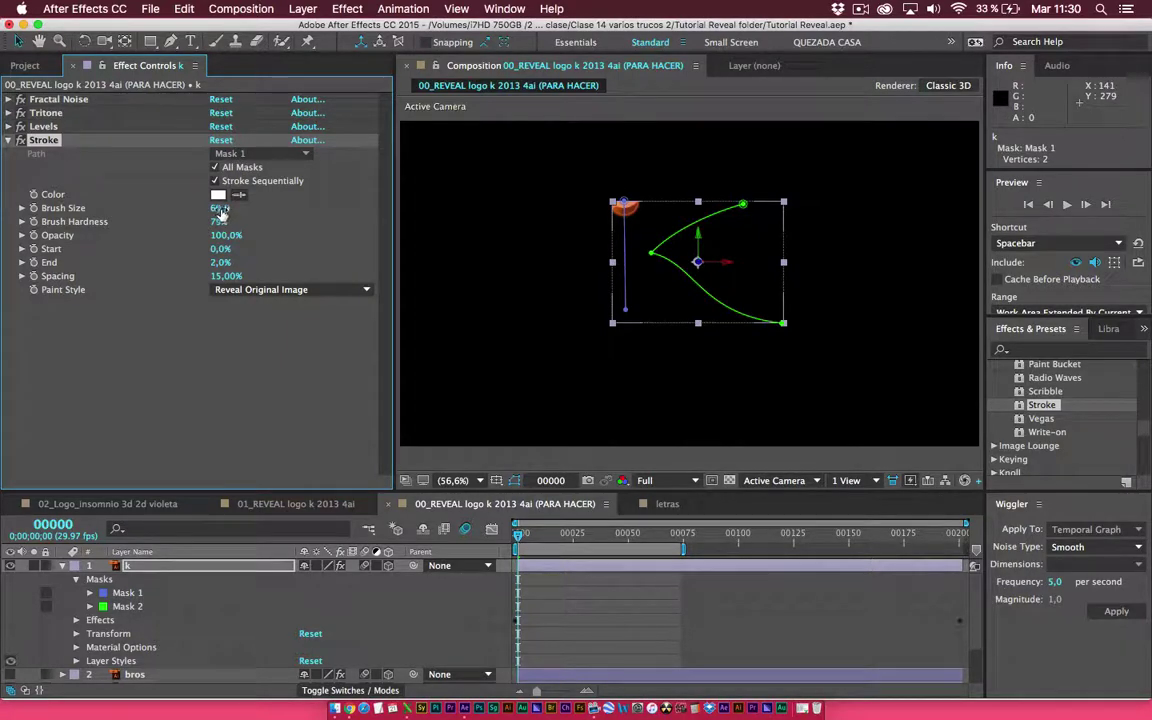
pyautogui.click(202, 268)
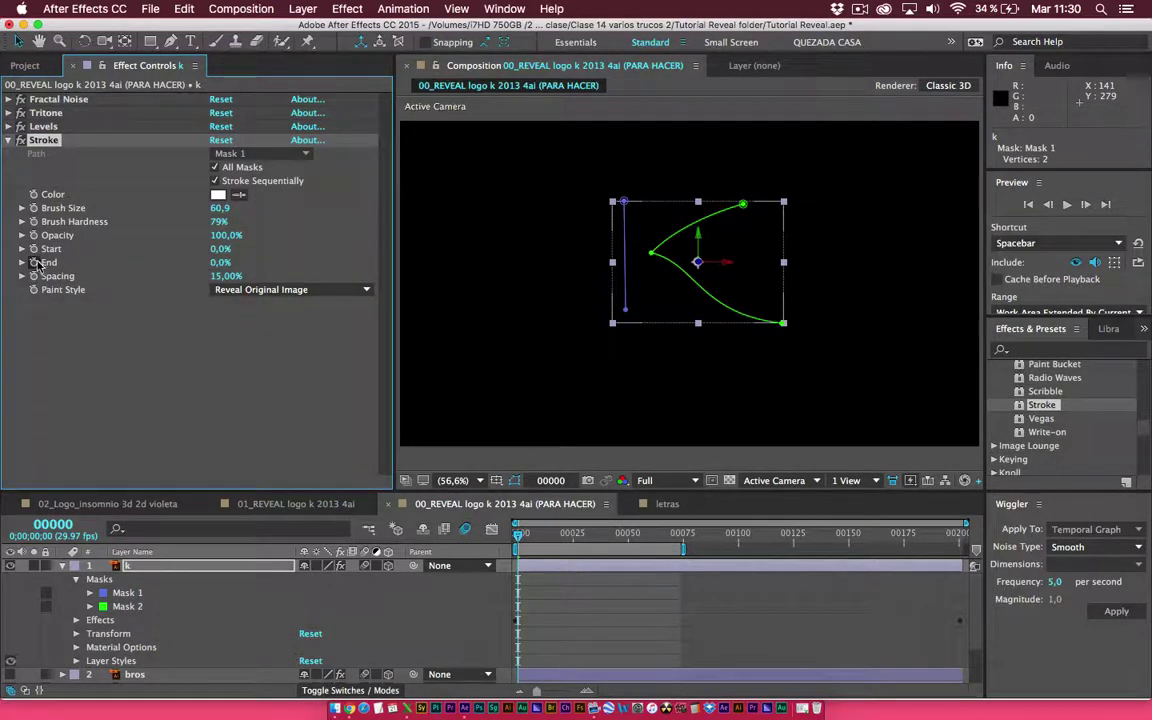
# Keyframe Stroke End at 0% on frame 0 and show it in the timeline with U
pyautogui.click(468, 528)
pyautogui.click(34, 262)
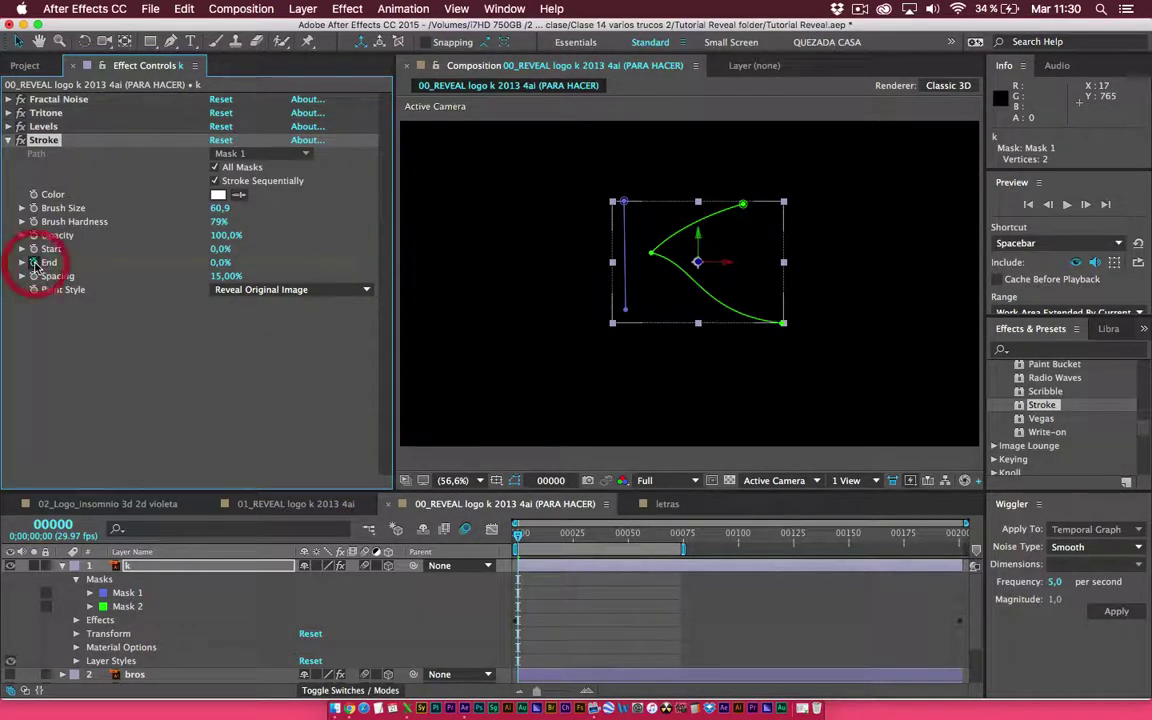
pyautogui.click(566, 567)
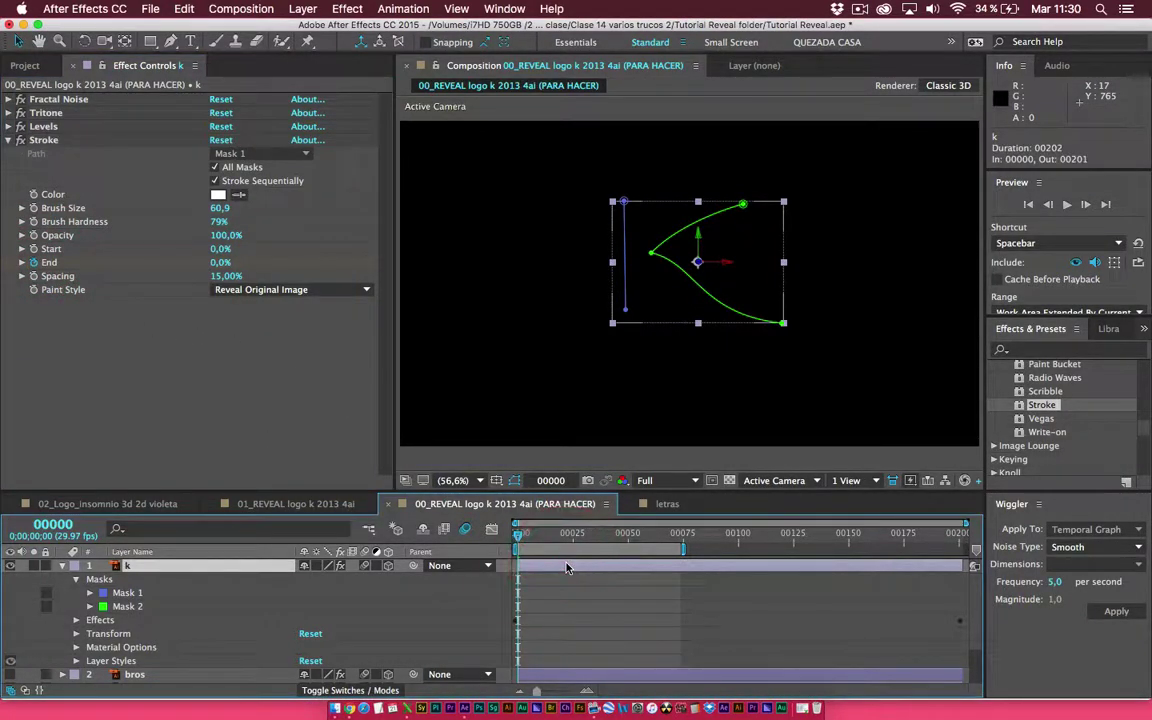
pyautogui.press('u')
pyautogui.click(110, 580)
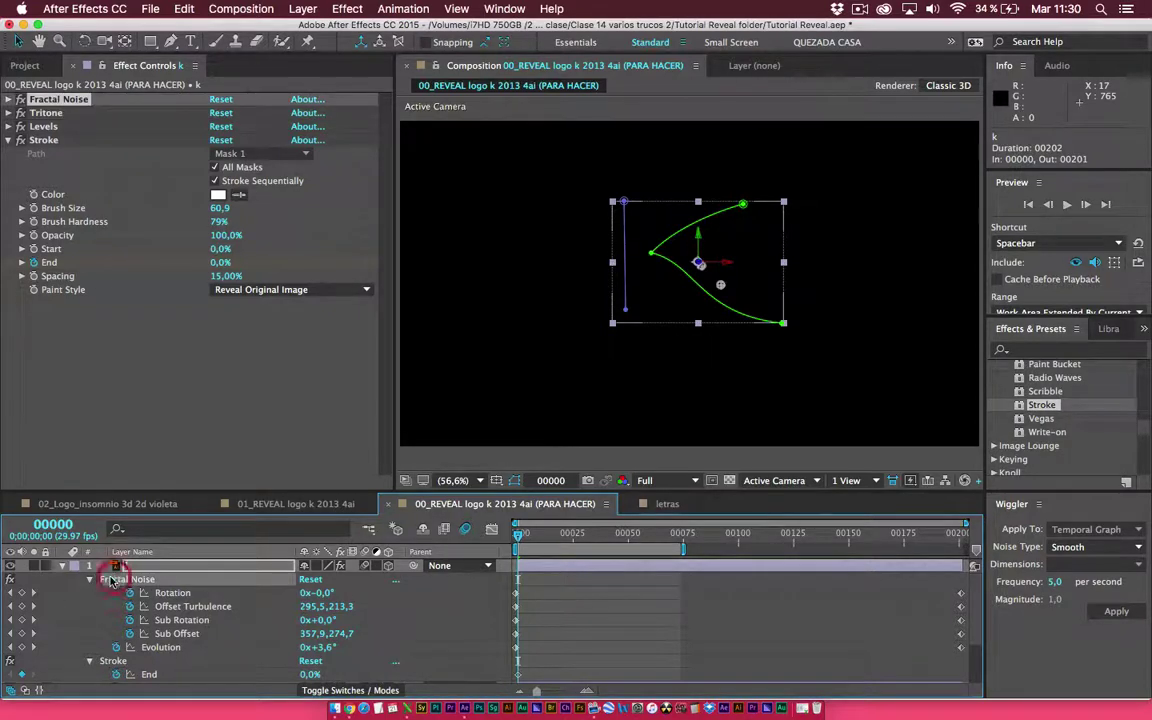
pyautogui.click(89, 579)
pyautogui.click(113, 593)
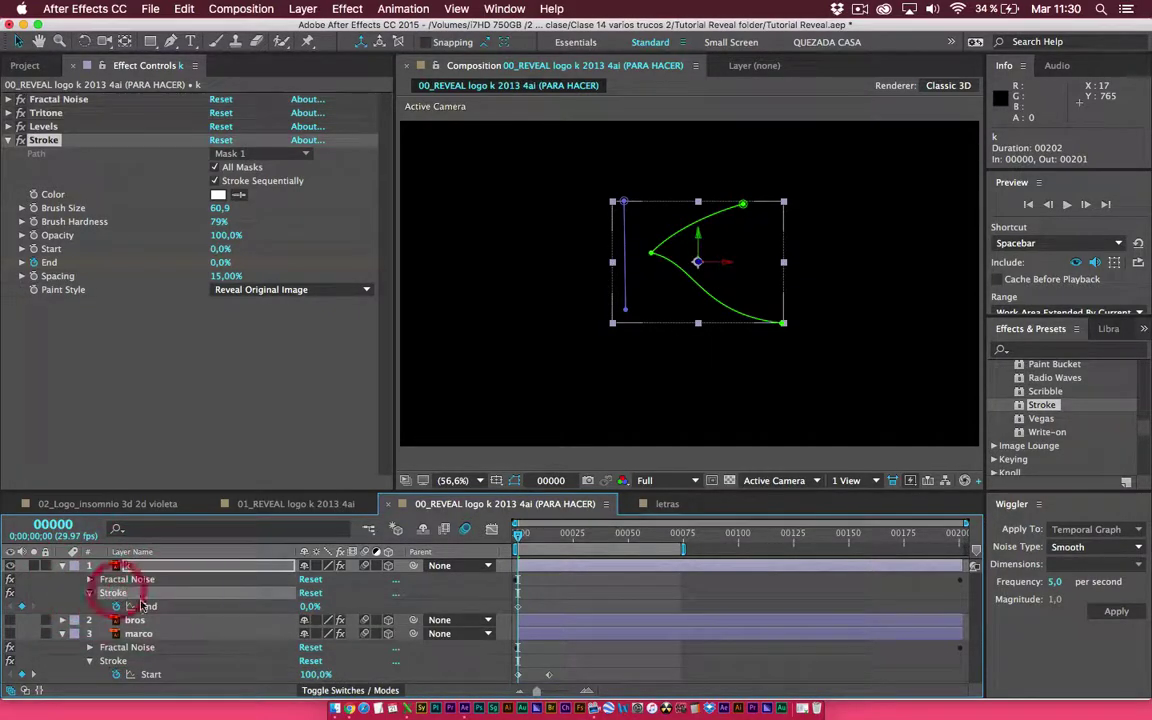
# Set Stroke End to 100% at frame 49 and preview the K drawing on
pyautogui.click(517, 607)
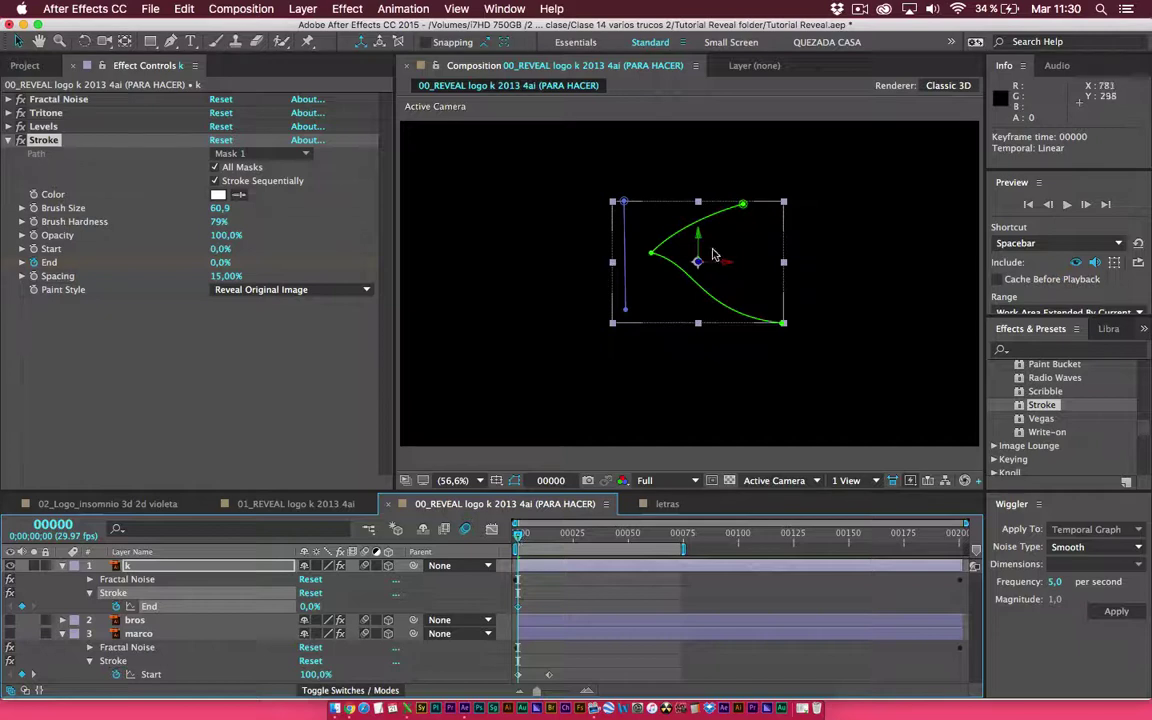
pyautogui.moveTo(519, 536); pyautogui.dragTo(626, 538)
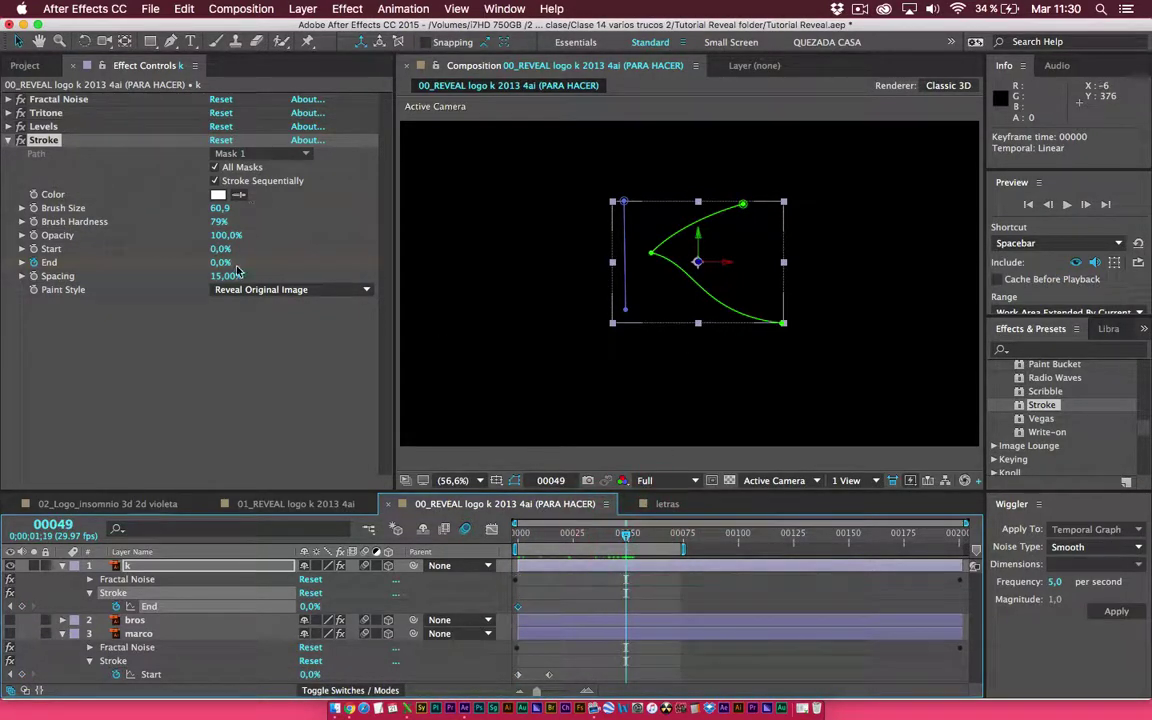
pyautogui.moveTo(219, 264); pyautogui.dragTo(348, 265)
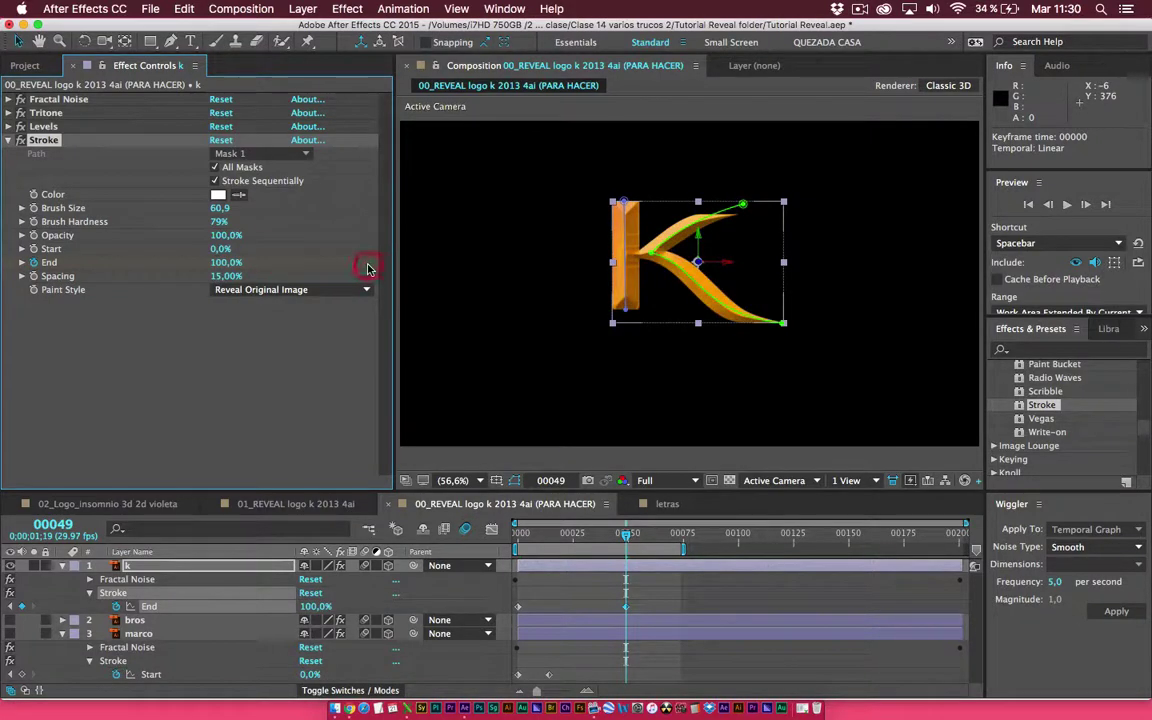
pyautogui.press('F2')
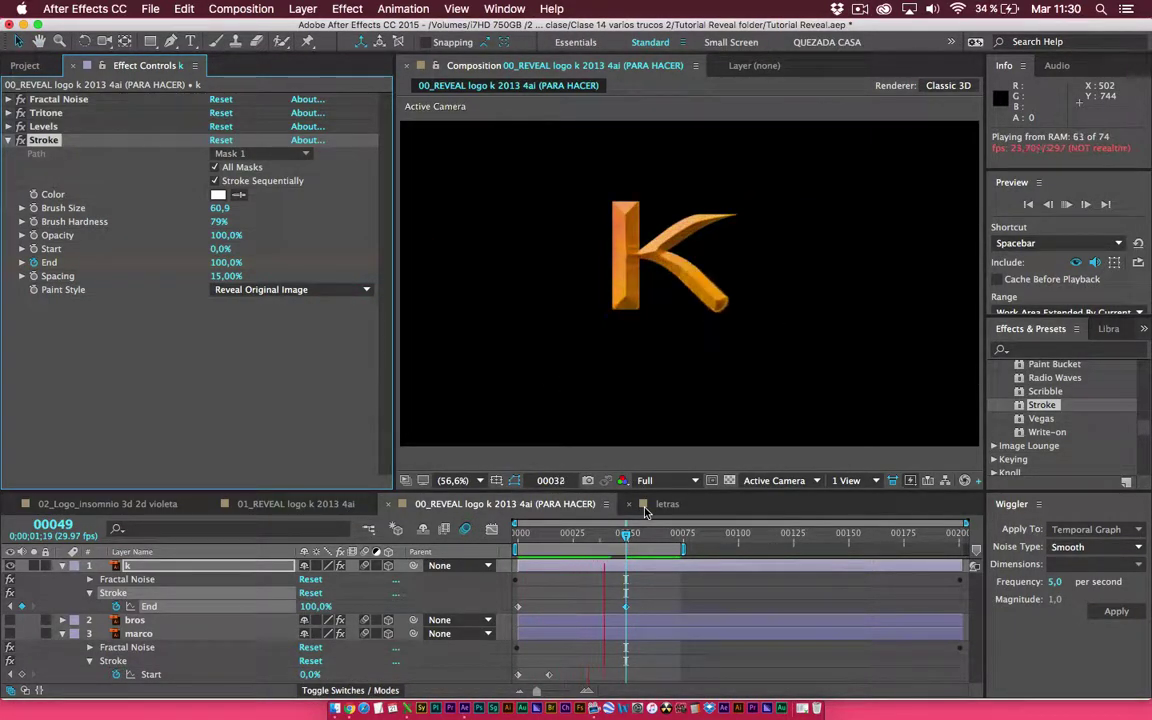
# Zoom in on the K's stem and set Stroke Brush Hardness to 100%
pyautogui.click(558, 533)
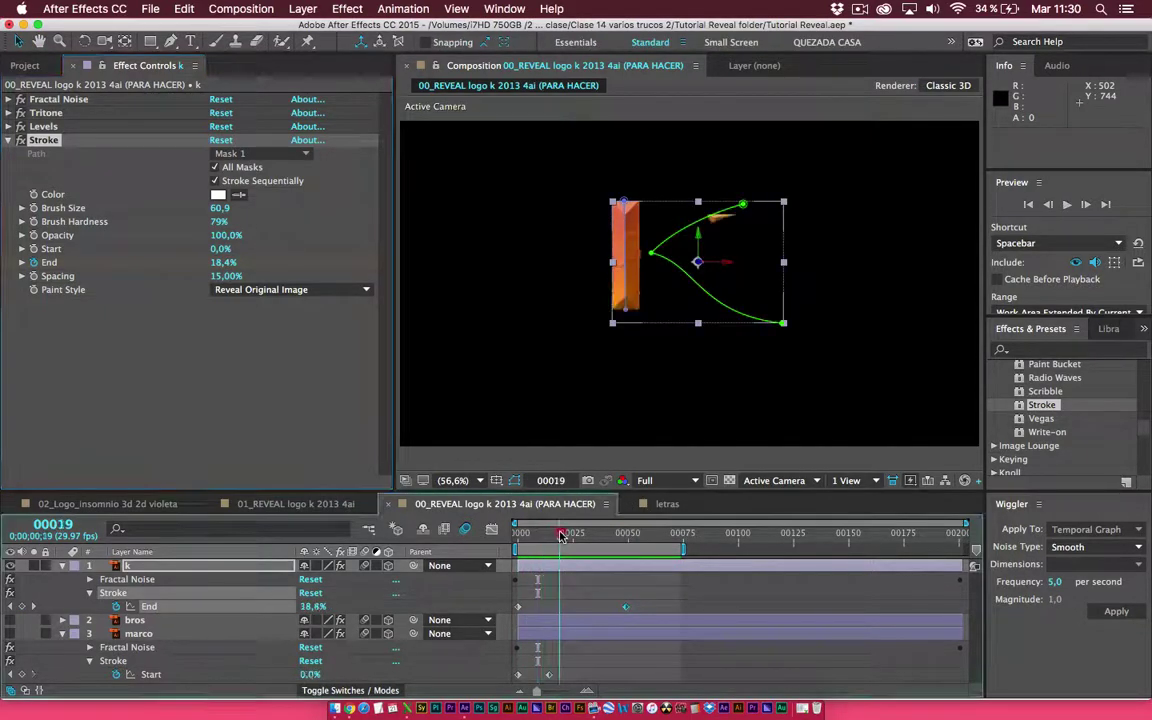
pyautogui.scroll(2, 680, 303)
pyautogui.scroll(1, 684, 298)
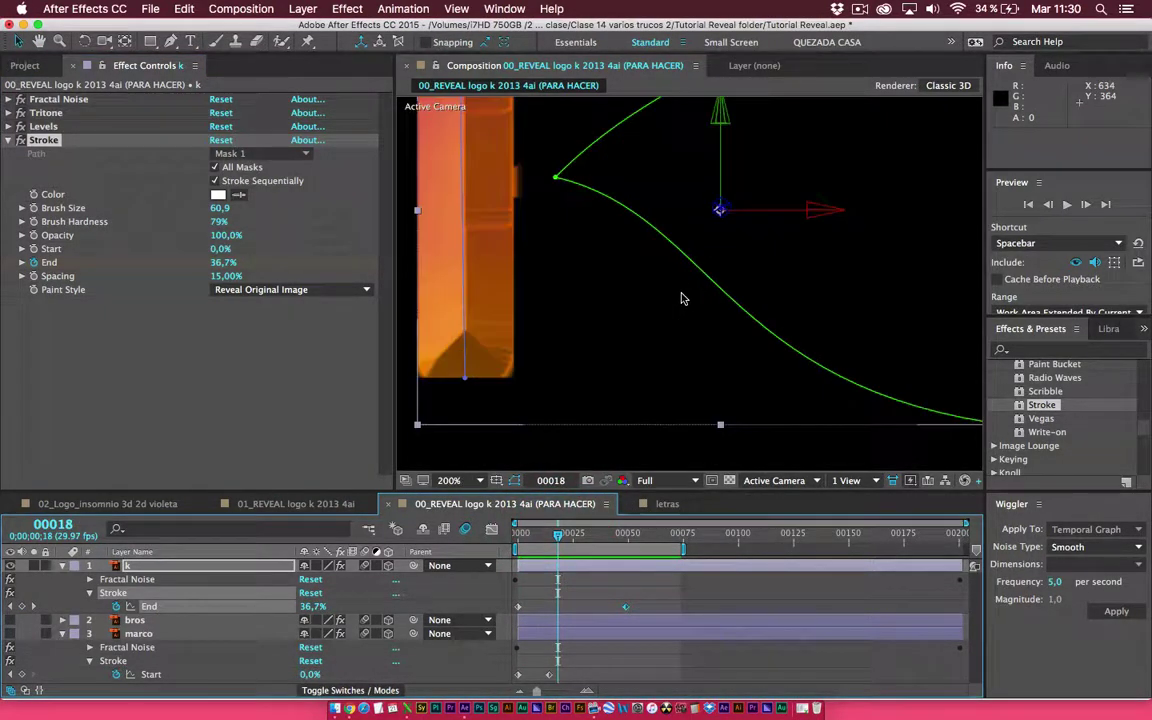
pyautogui.moveTo(560, 206)
pyautogui.mouseDown()
pyautogui.moveTo(613, 263)
pyautogui.moveTo(611, 234)
pyautogui.mouseUp()
pyautogui.click(607, 236)
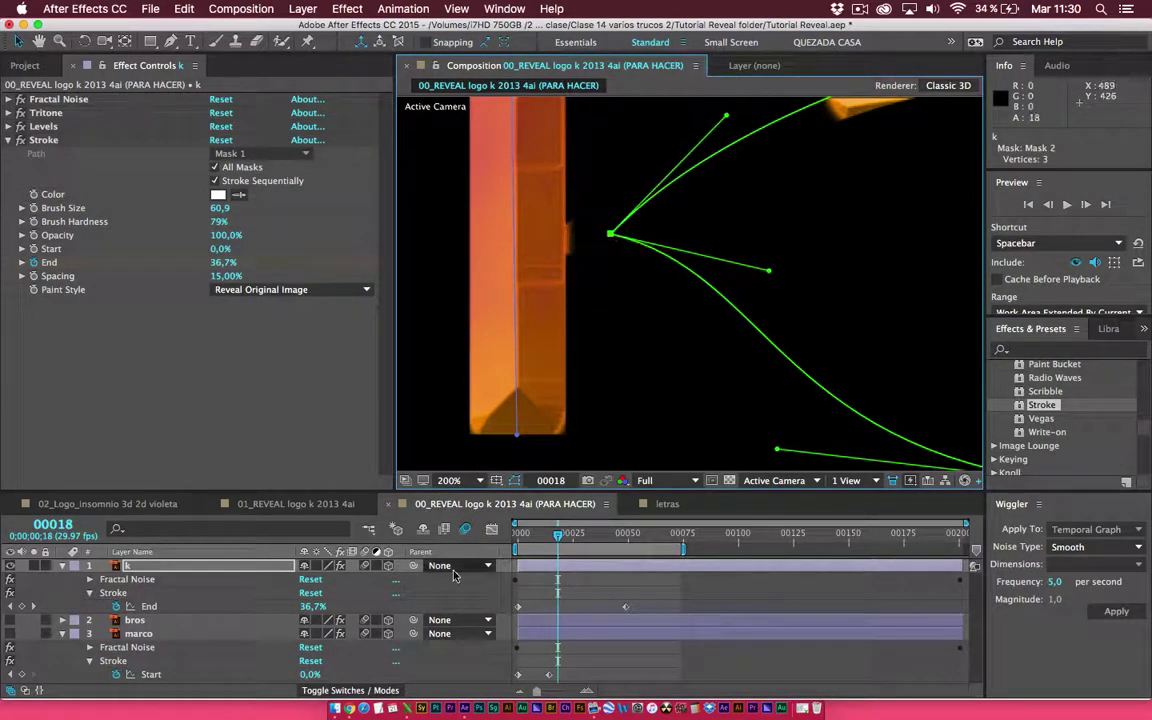
pyautogui.click(70, 209)
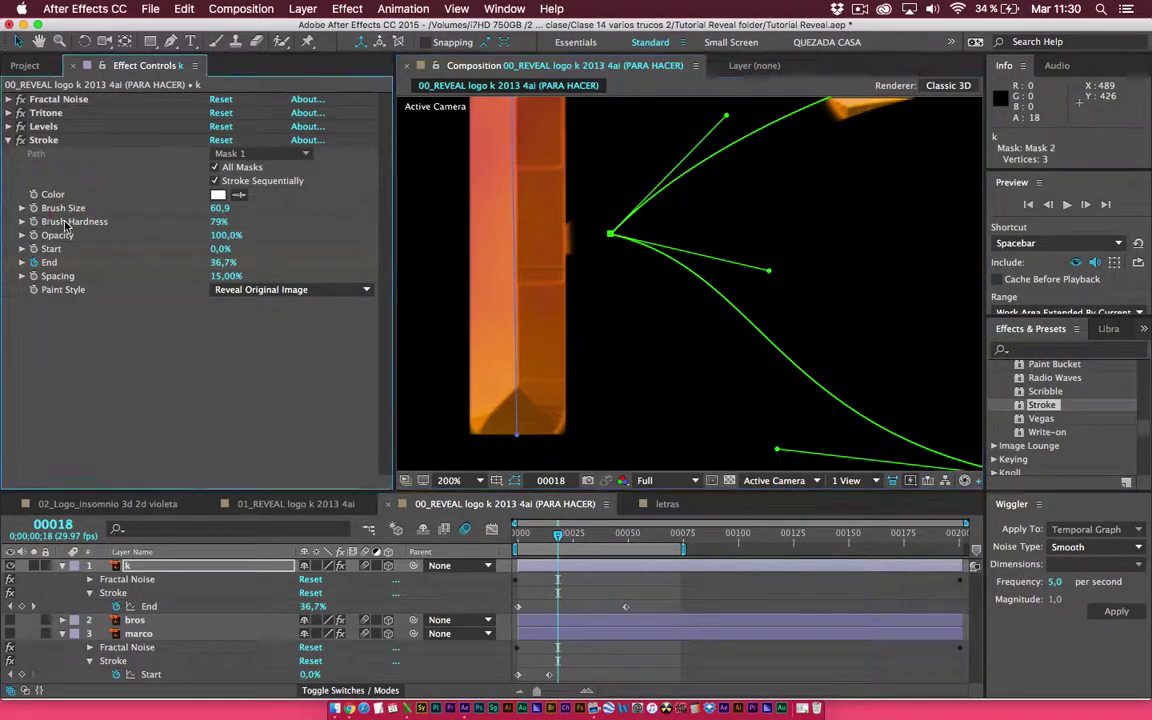
pyautogui.moveTo(218, 222); pyautogui.dragTo(419, 201)
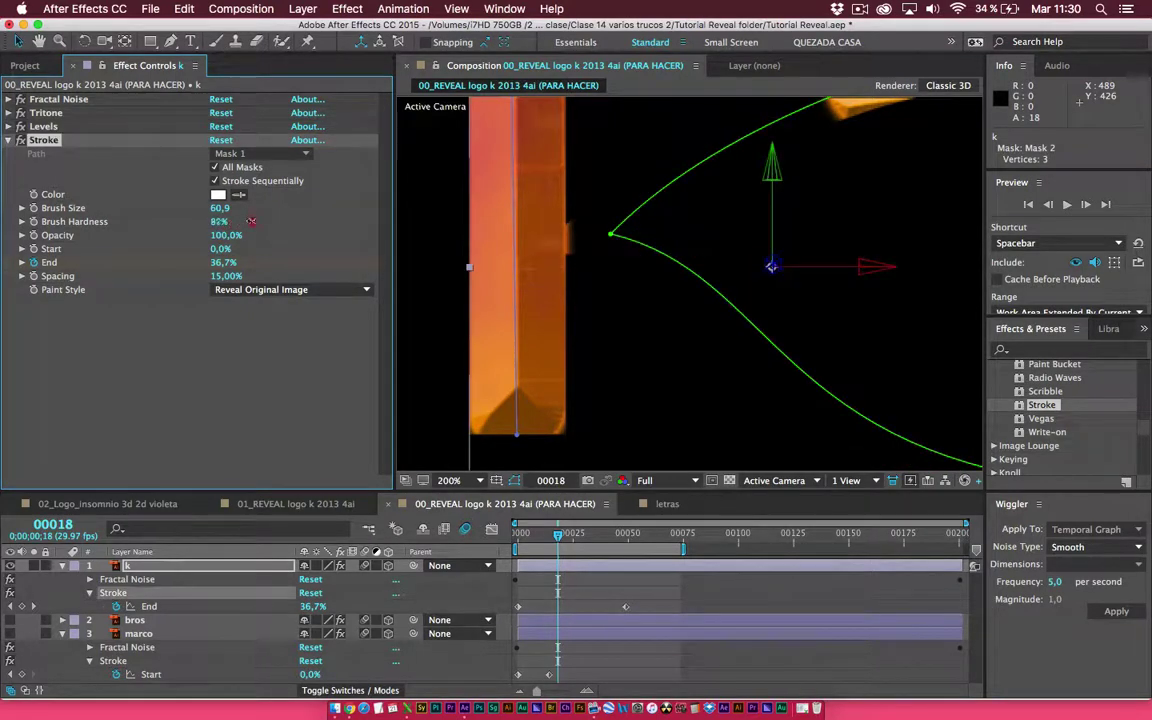
# Move Mask 1's stem vertex slightly left to 975,0, 354,0, then zoom back to 100%
pyautogui.click(526, 206)
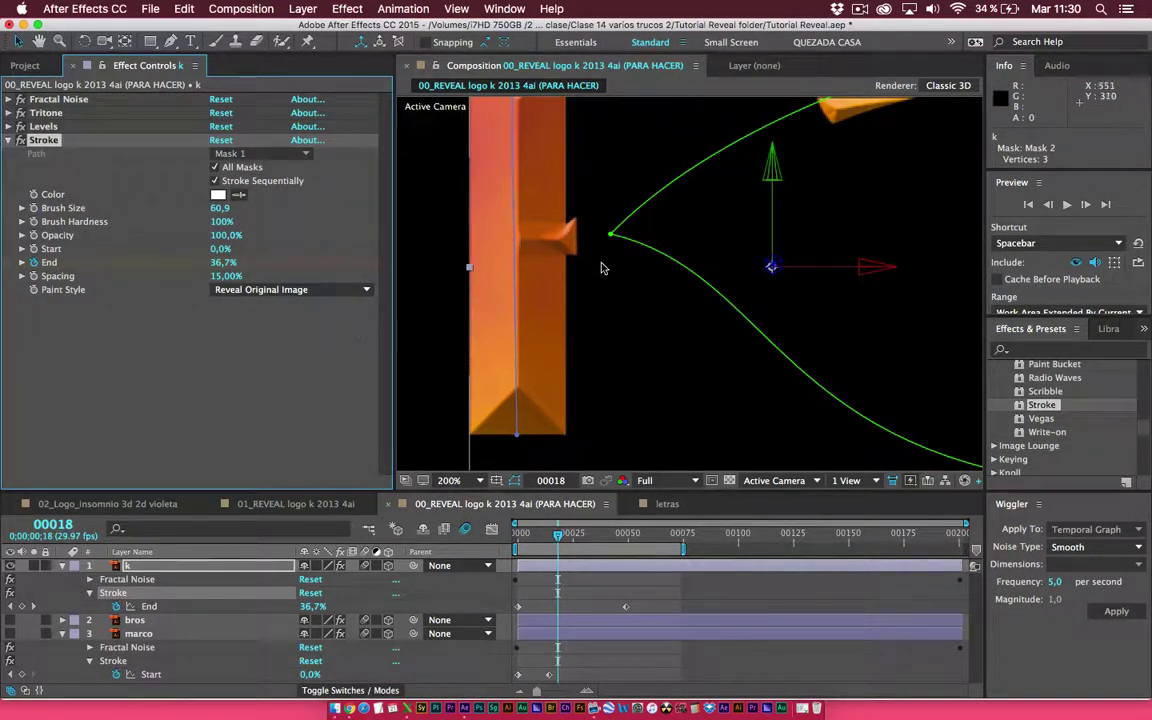
pyautogui.moveTo(611, 235); pyautogui.dragTo(592, 238)
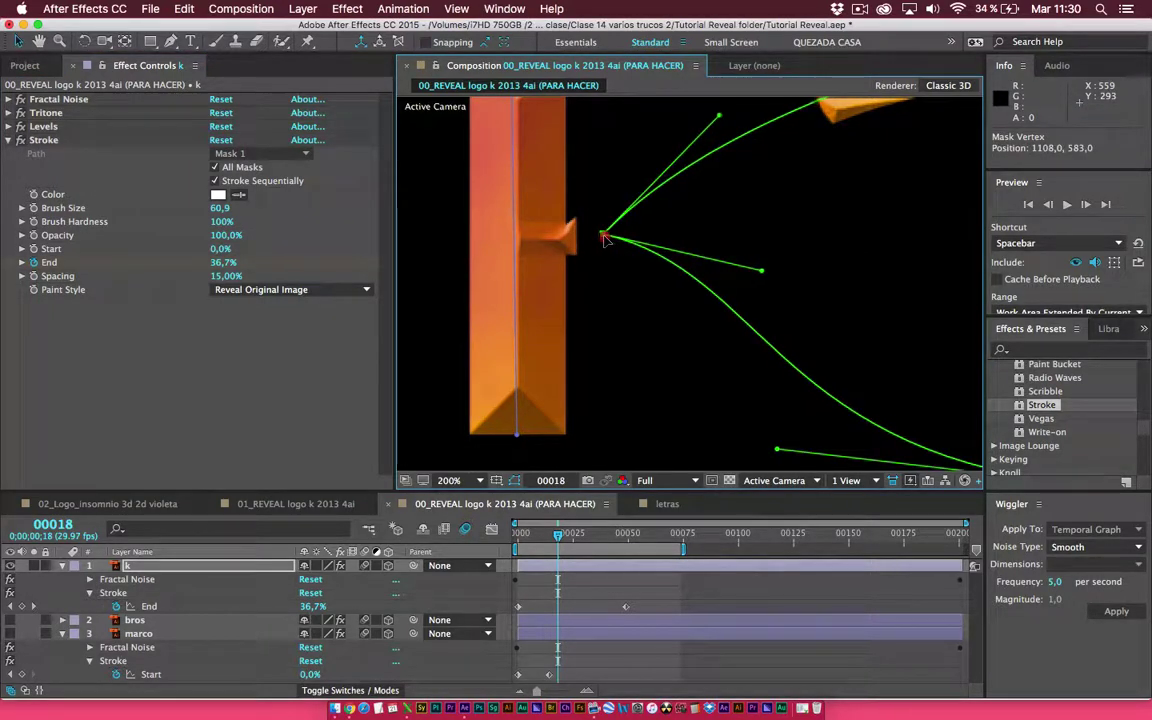
pyautogui.click(592, 237)
pyautogui.click(590, 235)
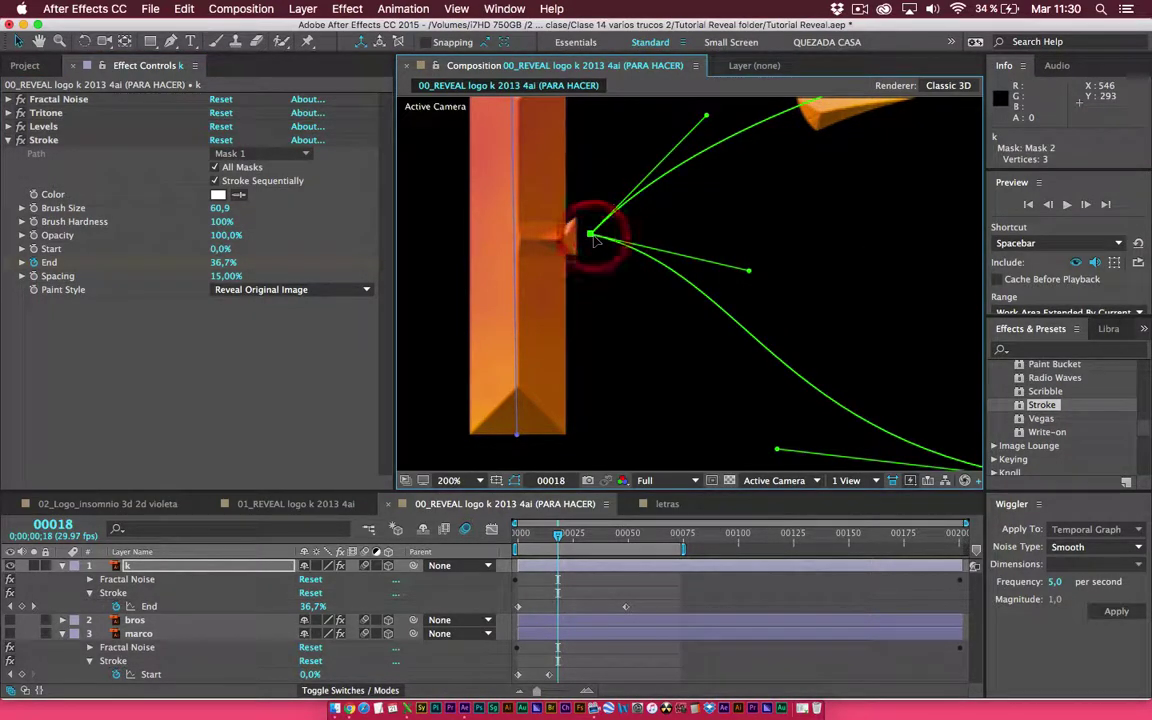
pyautogui.press('super+z')
pyautogui.click(510, 246)
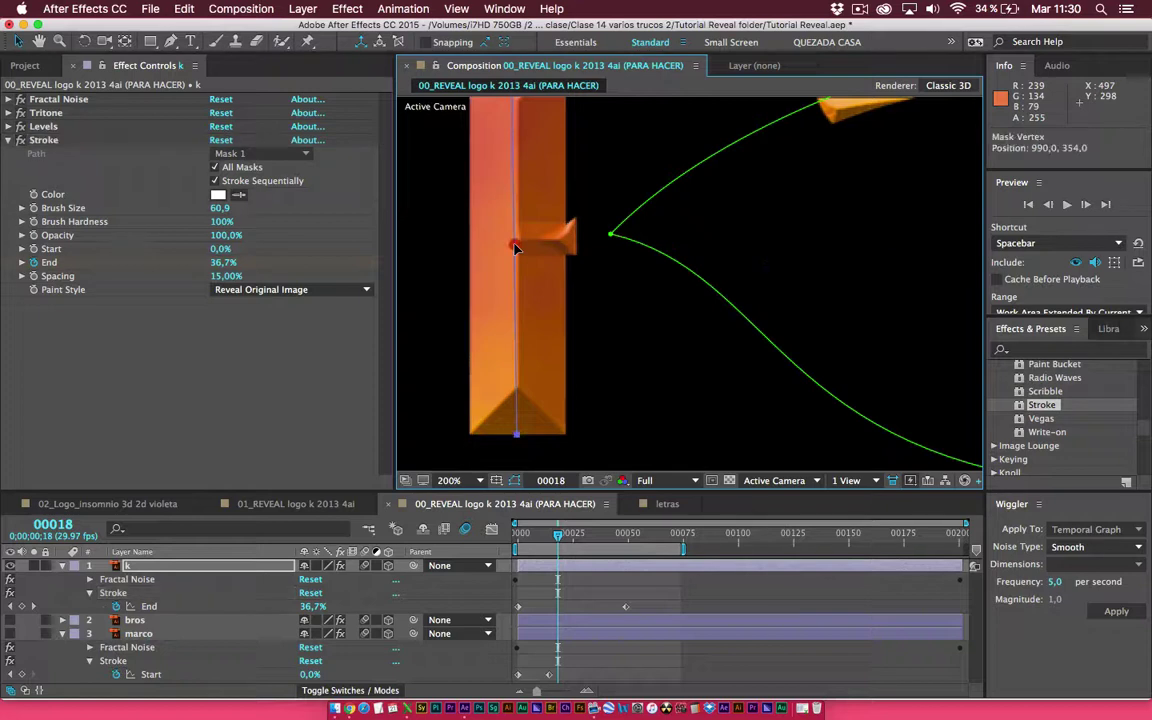
pyautogui.moveTo(510, 246); pyautogui.dragTo(503, 247)
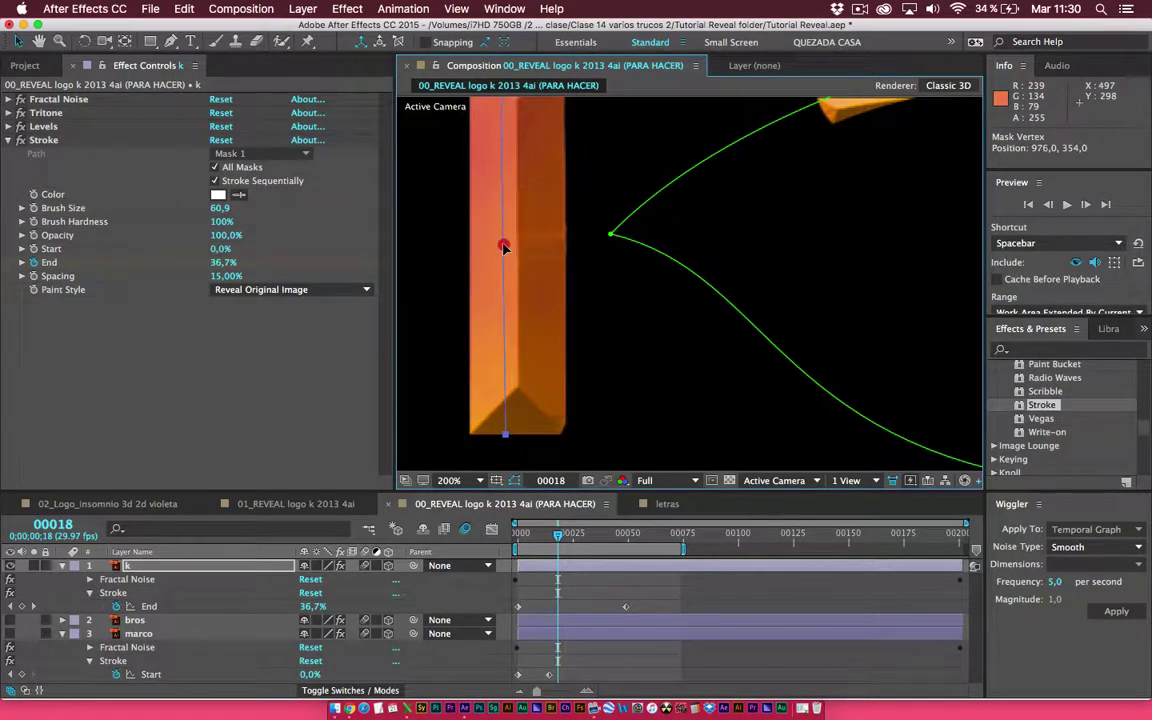
pyautogui.moveTo(503, 249); pyautogui.dragTo(505, 249)
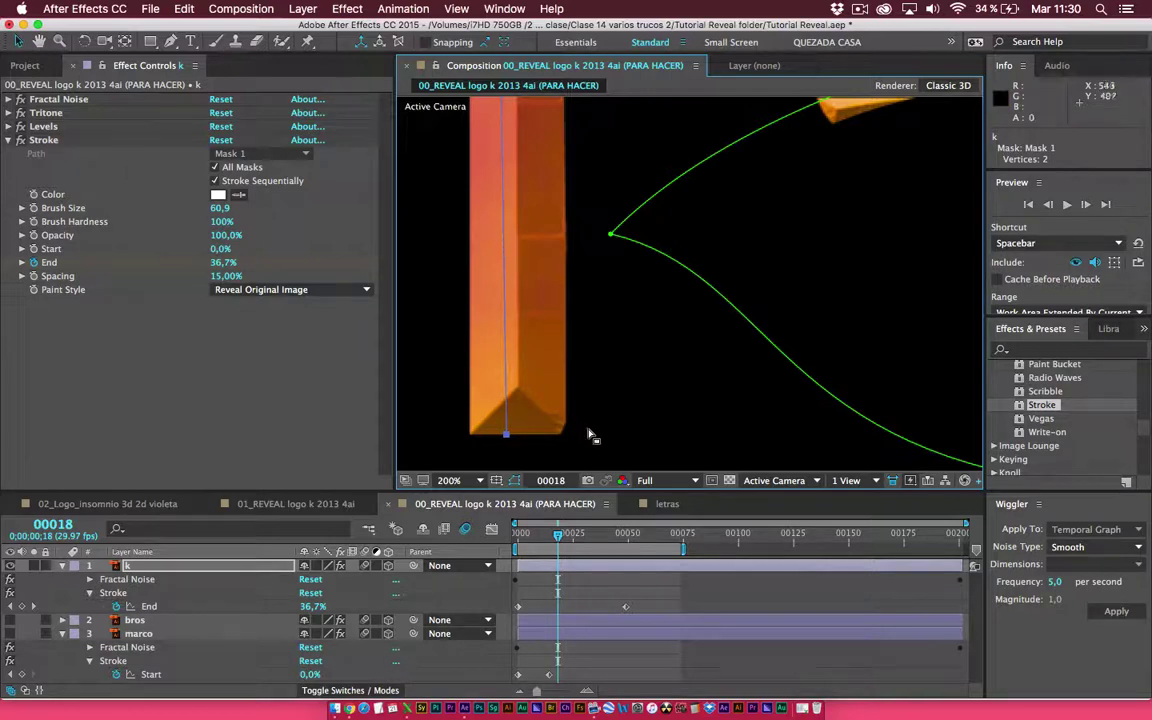
pyautogui.press(',')
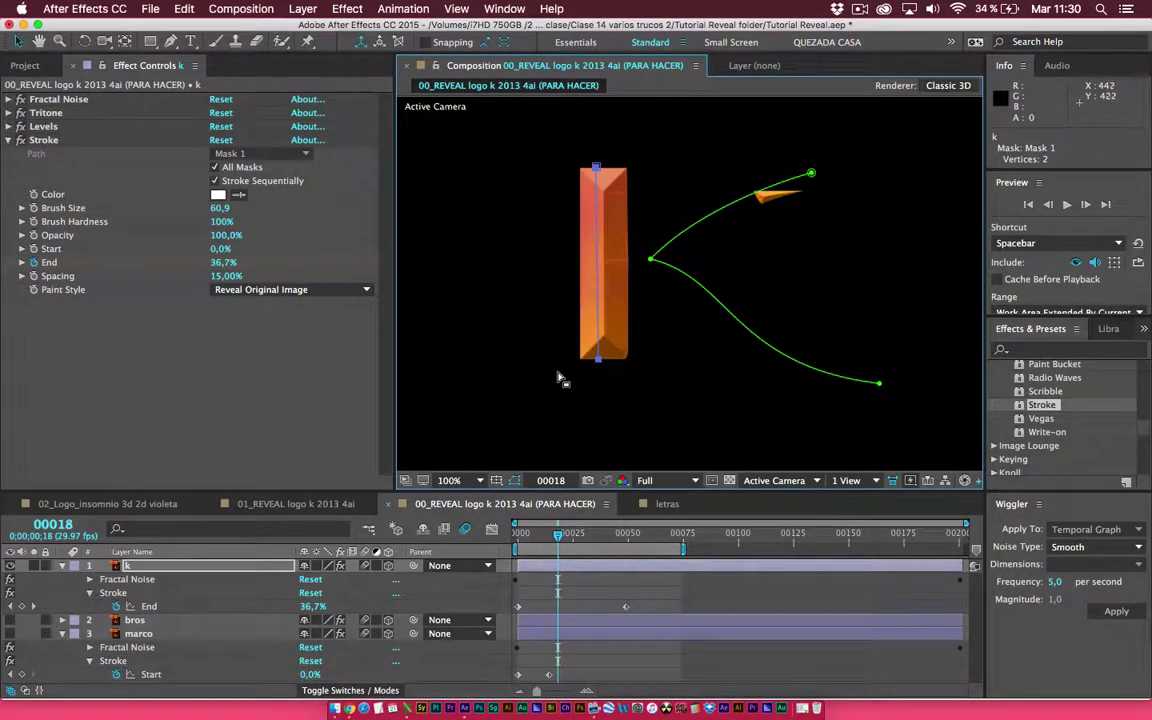
# Drag k's Stroke End keyframe earlier so the K's reveal finishes sooner
pyautogui.moveTo(532, 533); pyautogui.dragTo(468, 540)
pyautogui.press('space')
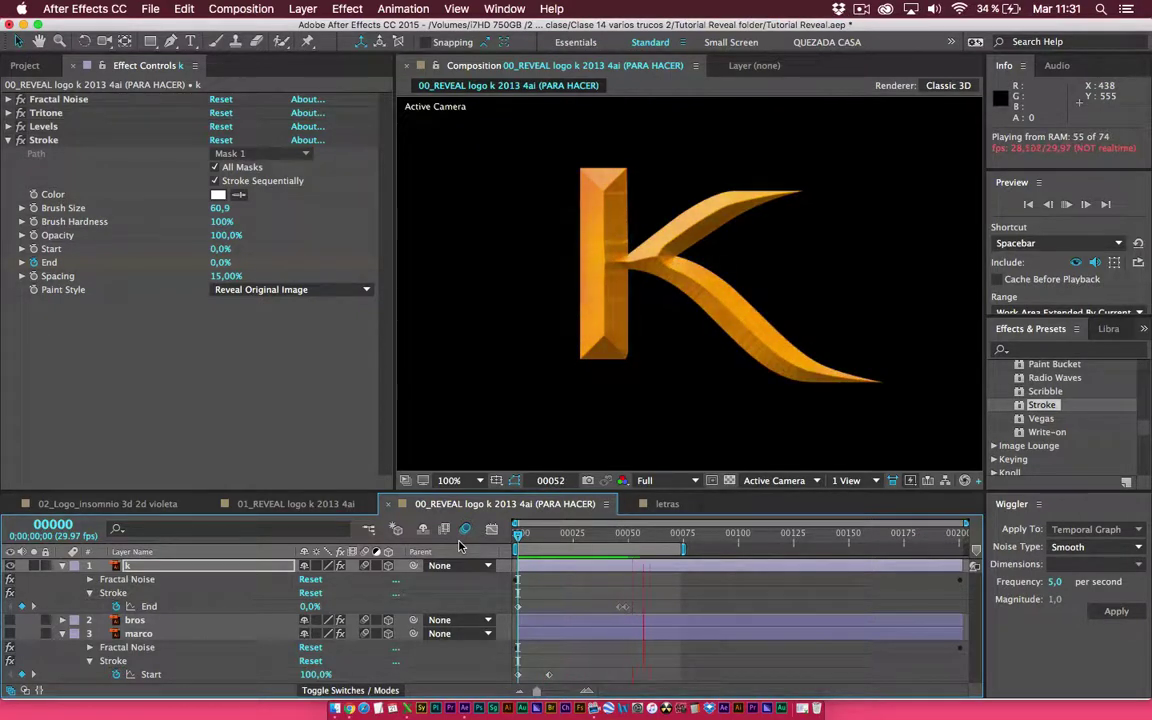
pyautogui.press(',')
pyautogui.press(',')
pyautogui.press(',')
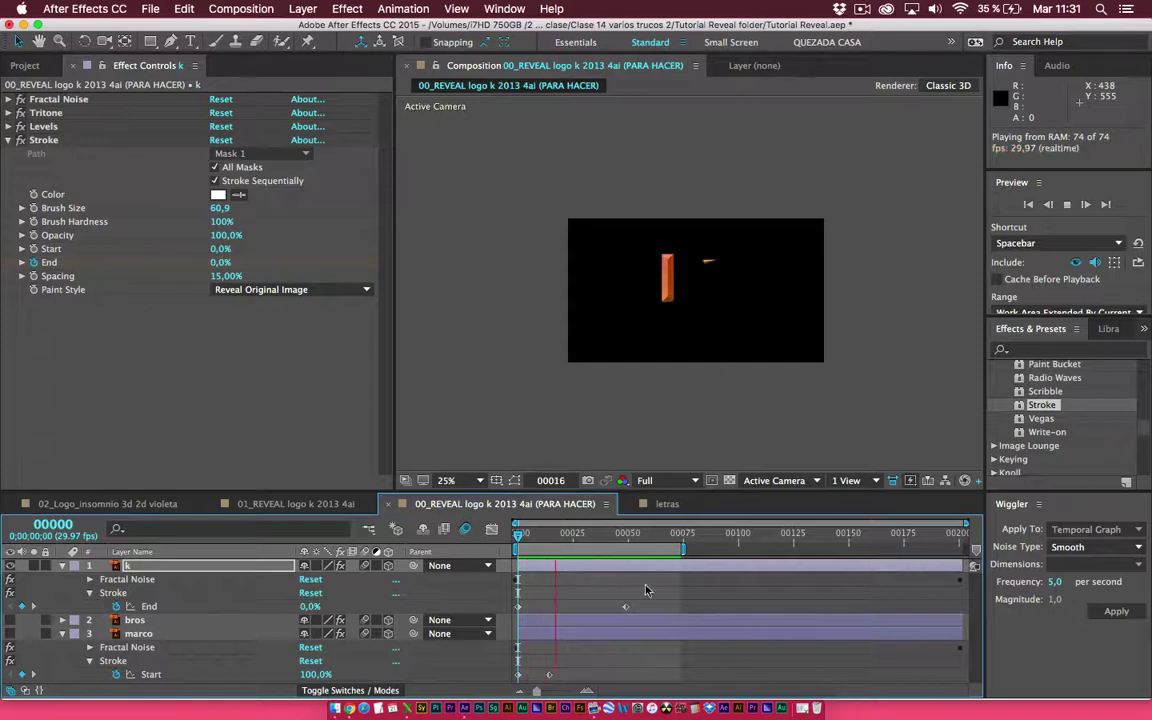
pyautogui.moveTo(625, 607); pyautogui.dragTo(552, 607)
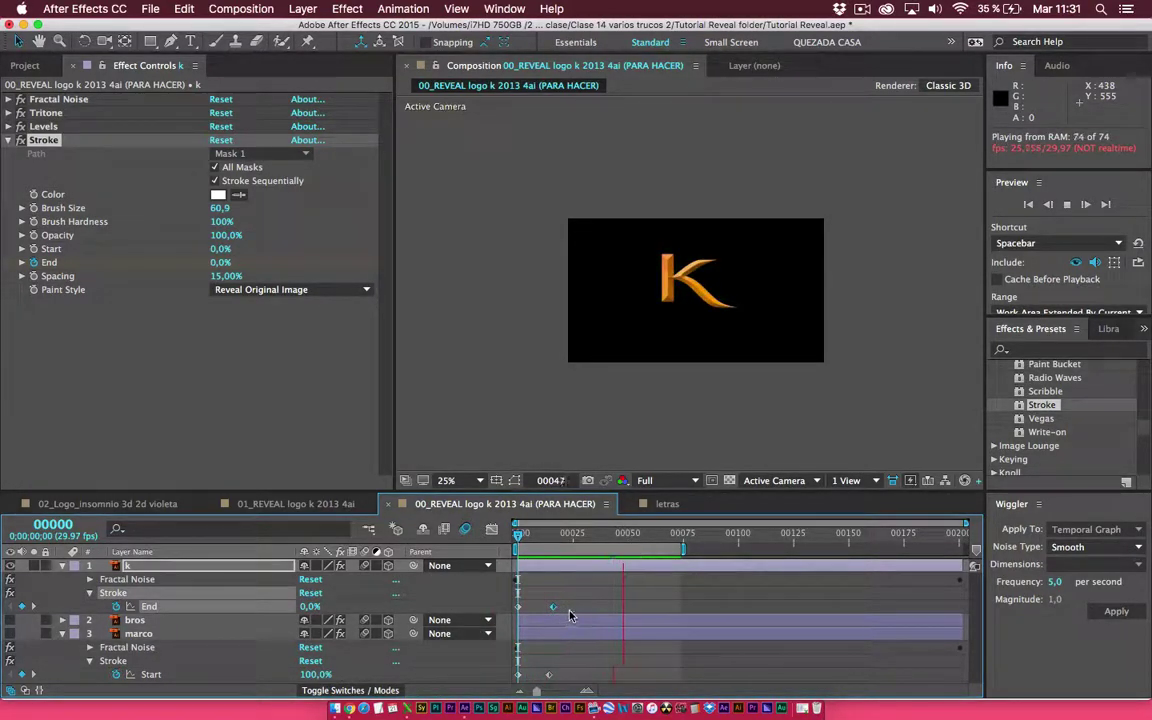
# Show the marco frame again, preview the K and frame together, and select marco
pyautogui.click(10, 633)
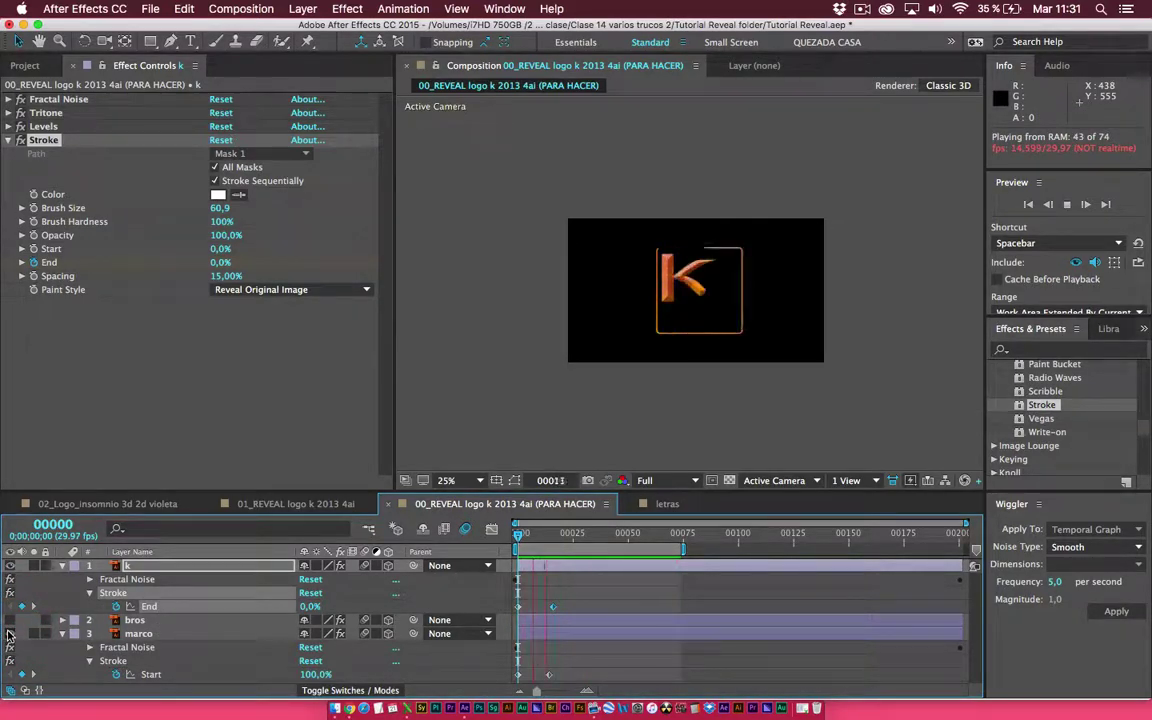
pyautogui.press('space')
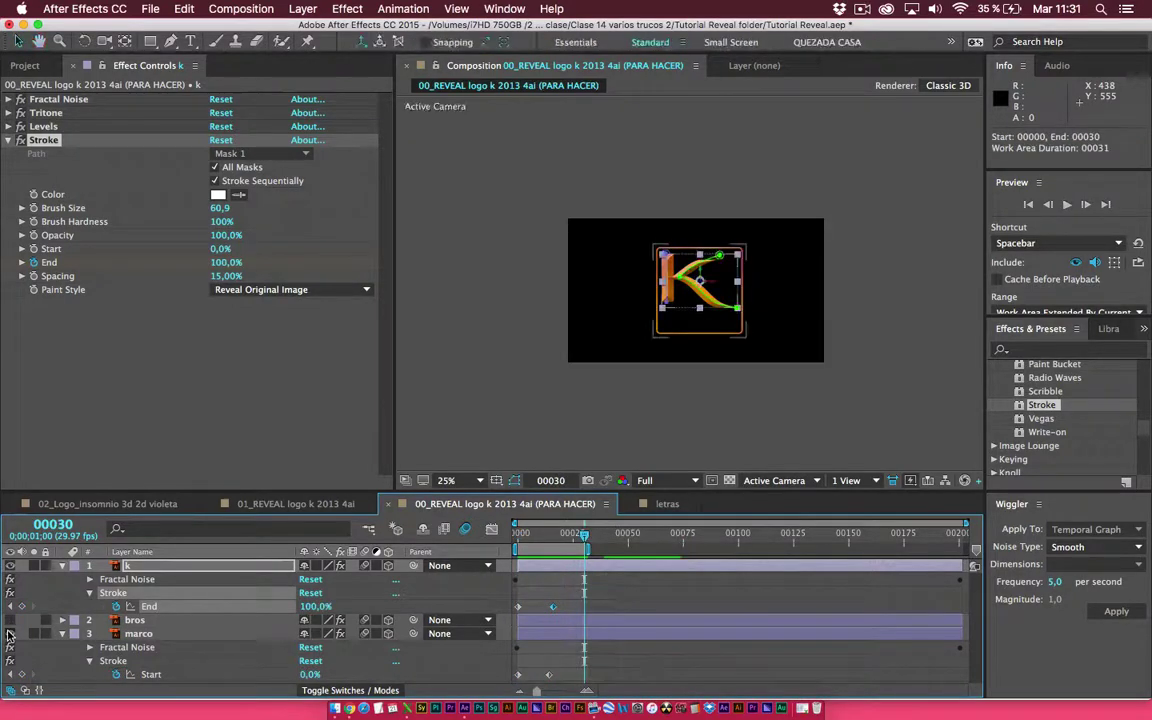
pyautogui.press('space')
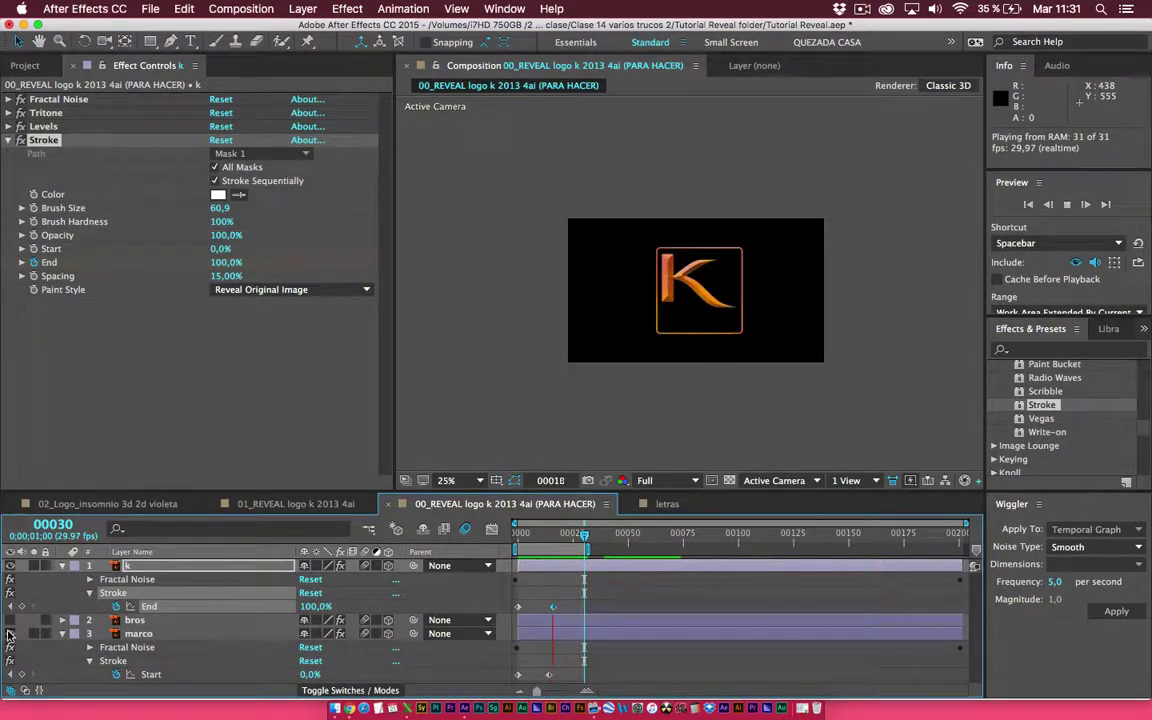
pyautogui.click(62, 633)
pyautogui.click(125, 637)
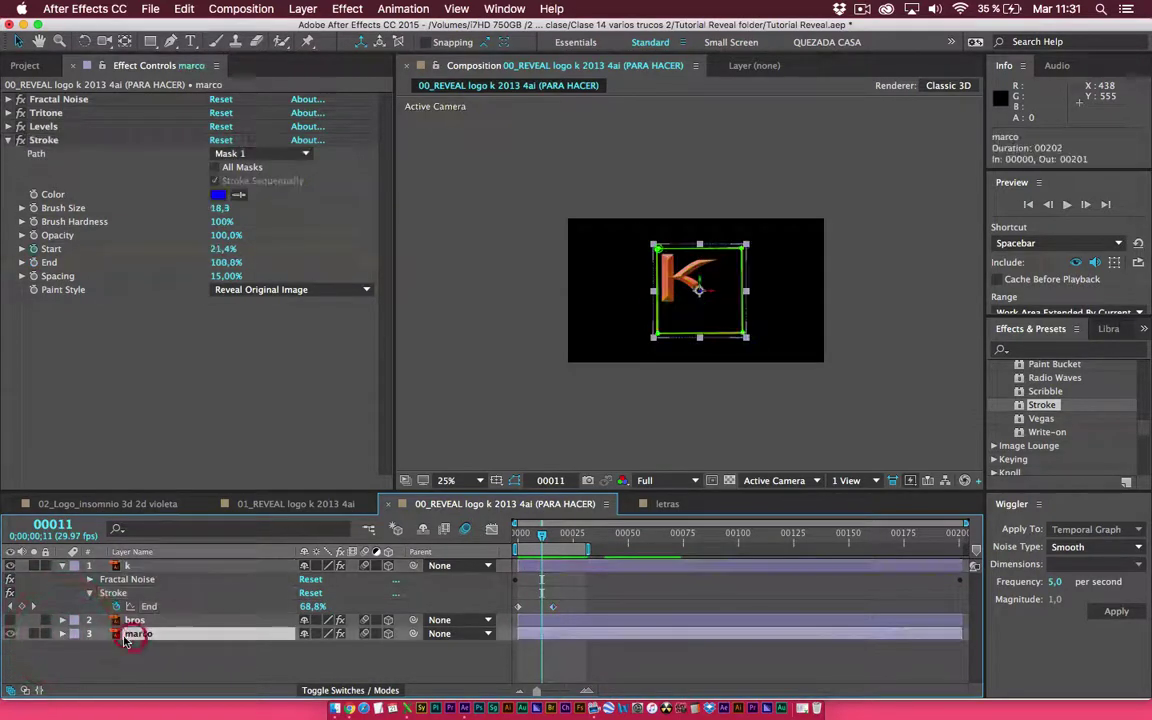
# Turn off Stroke Sequentially on k's Stroke and preview at 50% with marco shown again
pyautogui.click(10, 633)
pyautogui.click(125, 567)
pyautogui.press('space')
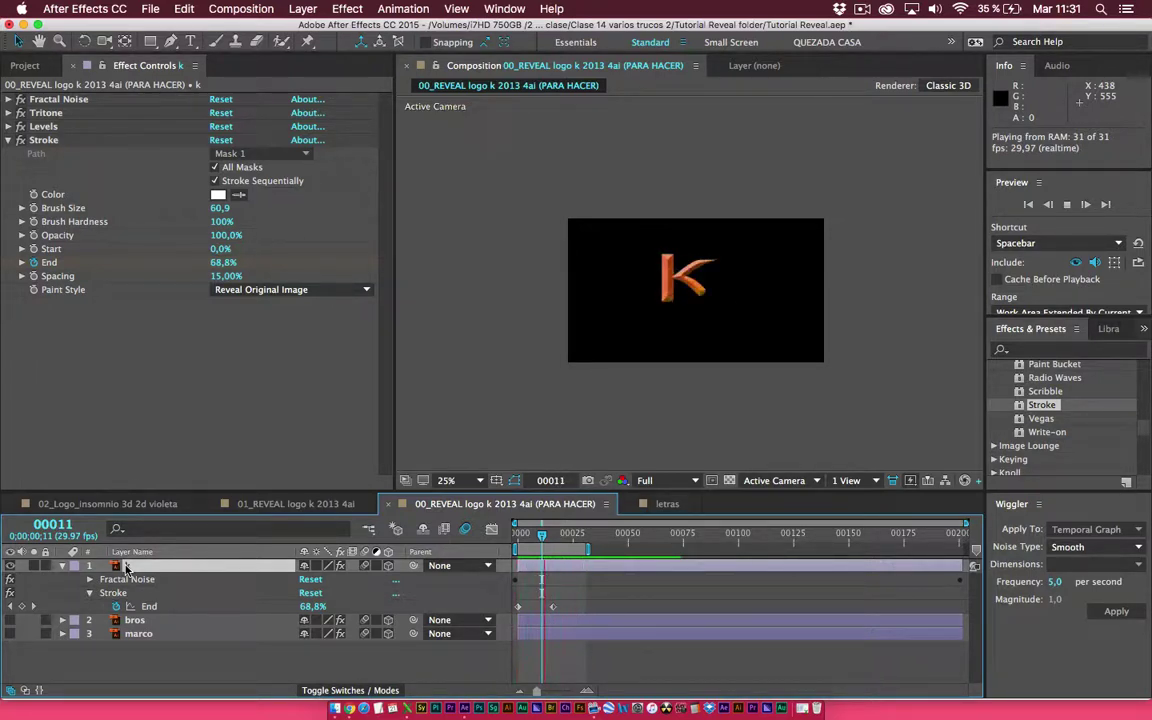
pyautogui.click(233, 183)
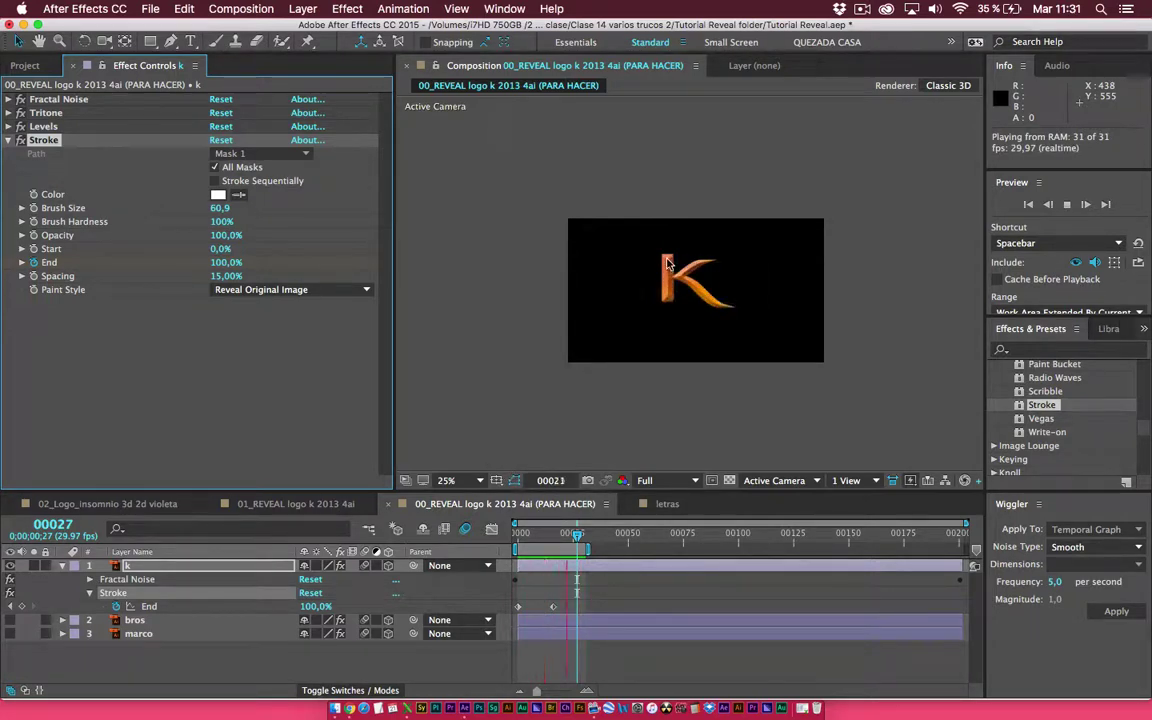
pyautogui.press('.')
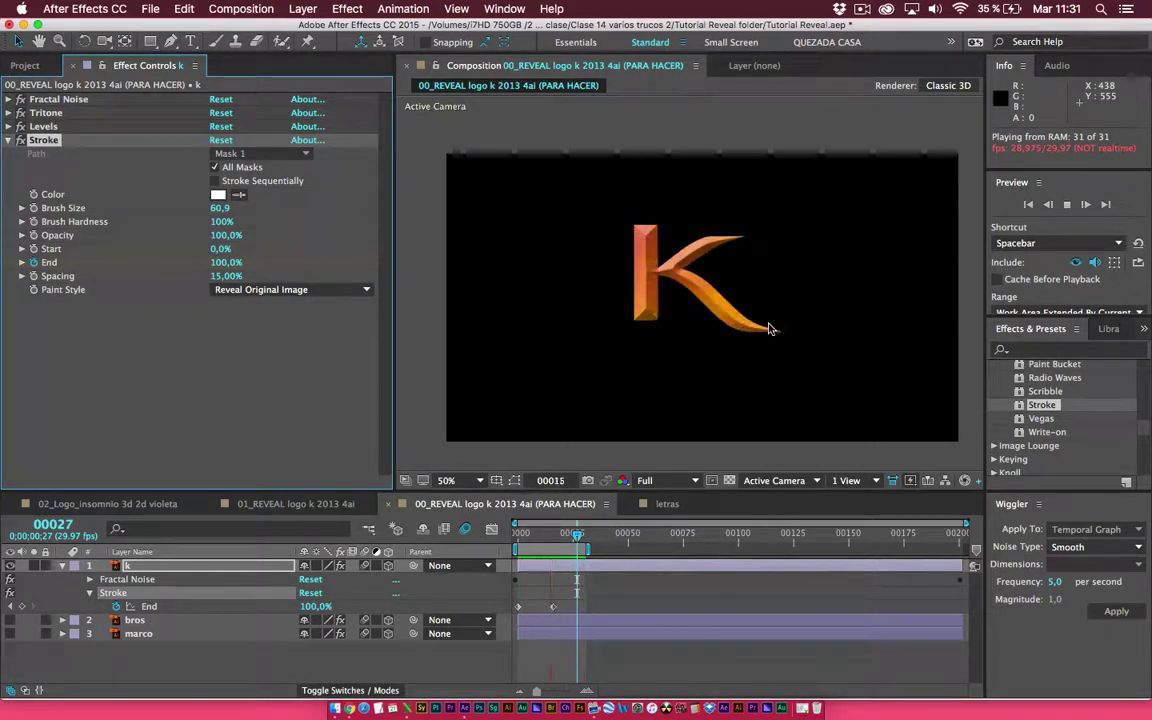
pyautogui.click(215, 181)
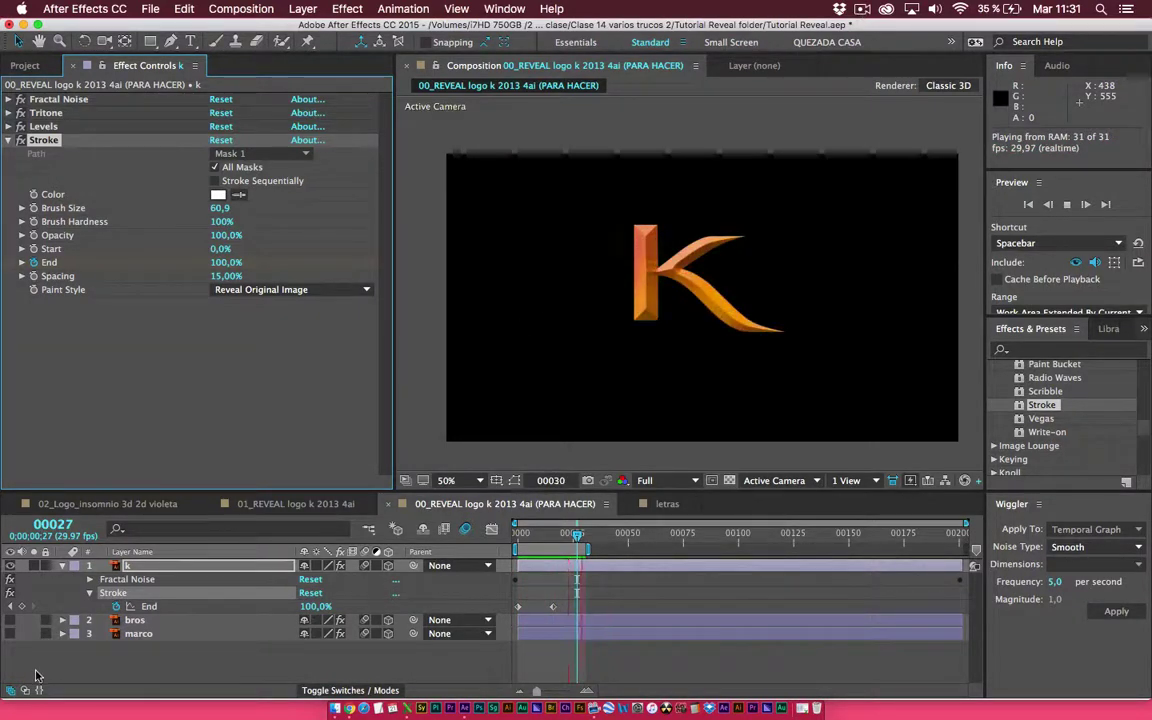
pyautogui.click(11, 634)
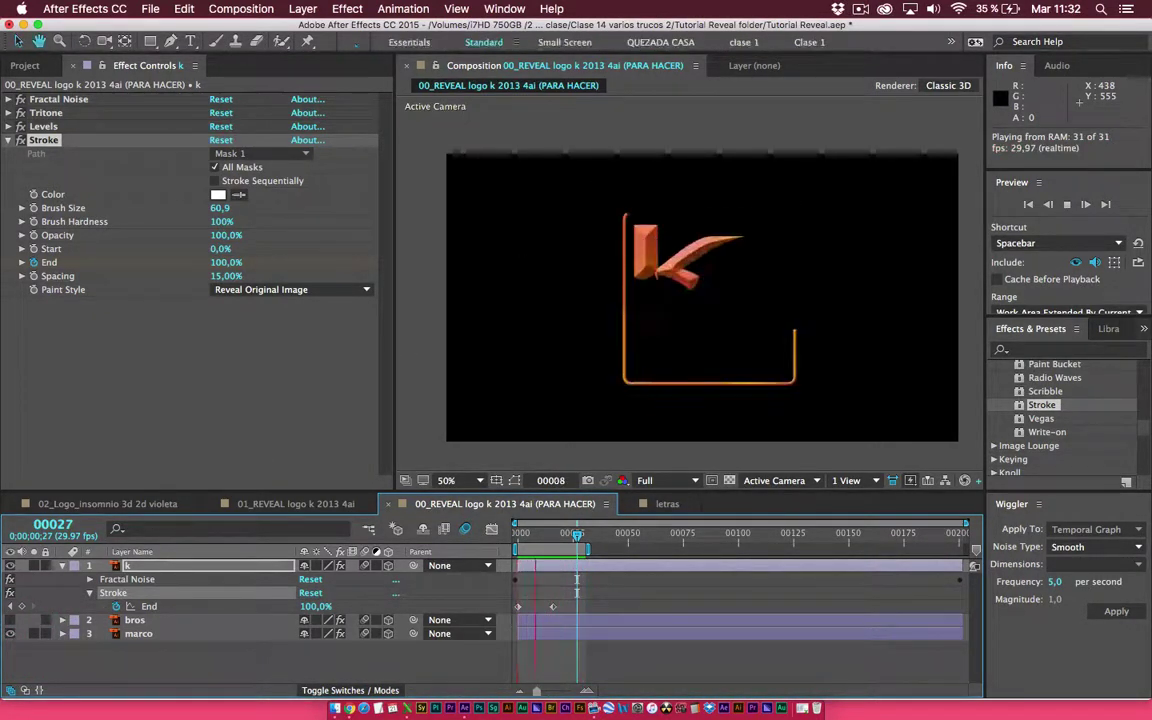
# Stop the preview, collapse k, select bros, and hide k so BROS shows alone
pyautogui.press('space')
pyautogui.click(858, 10)
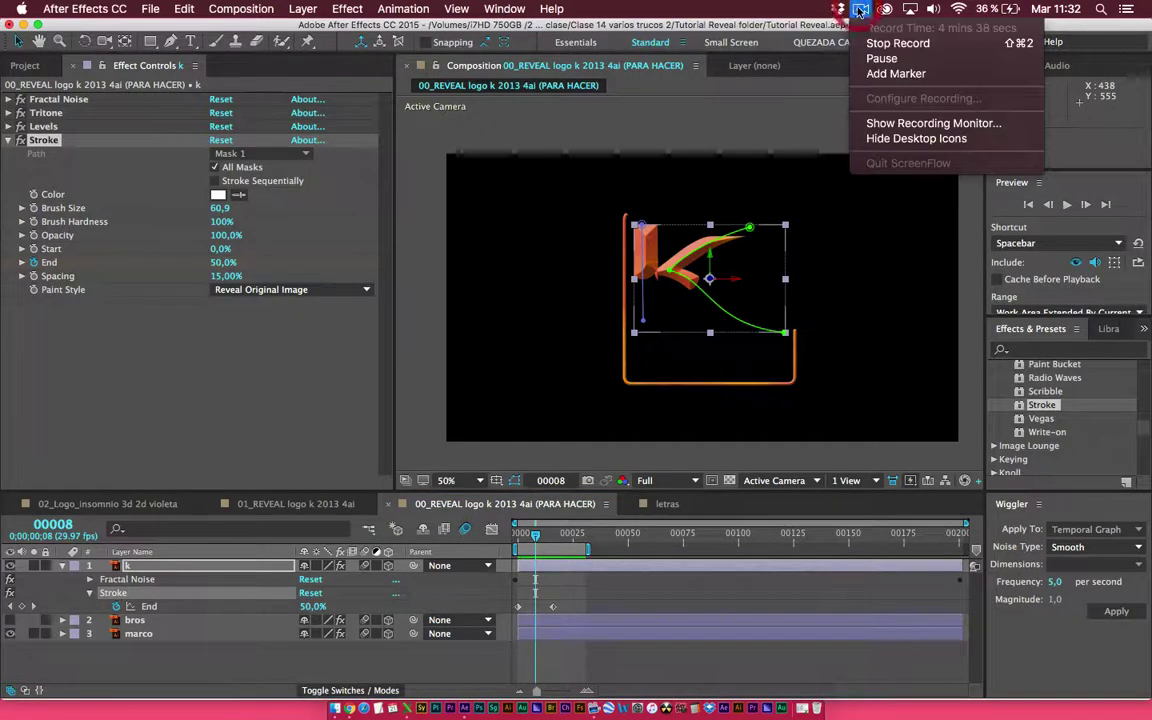
pyautogui.click(900, 41)
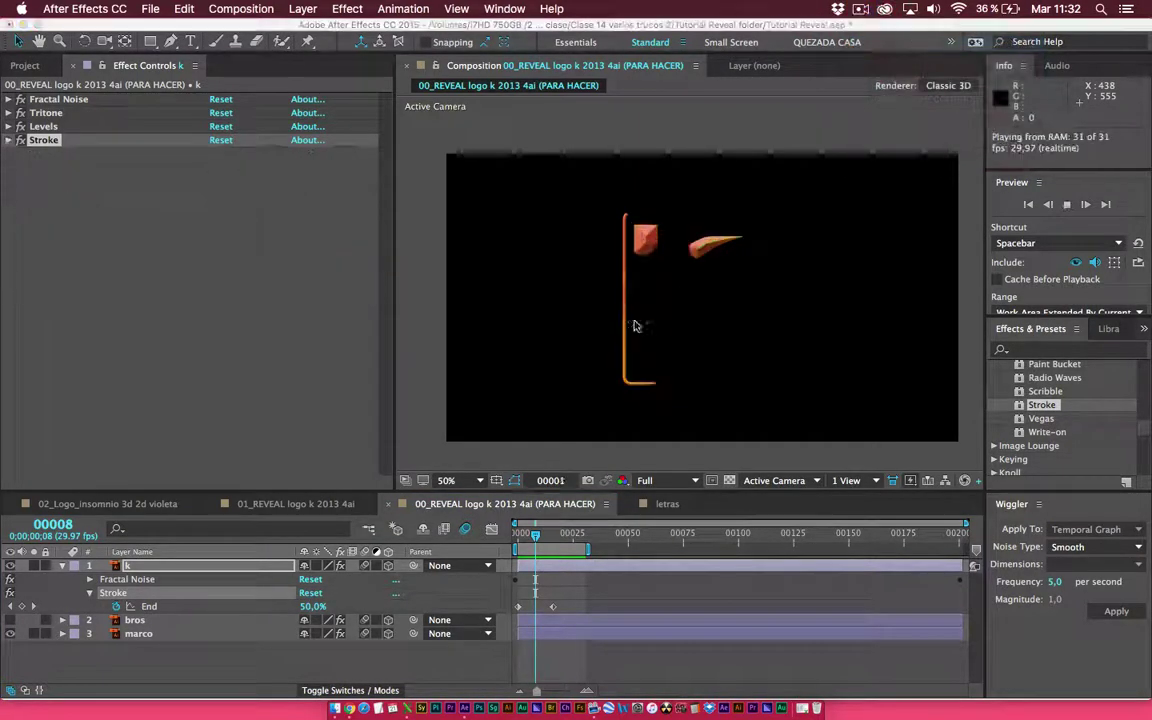
pyautogui.click(63, 566)
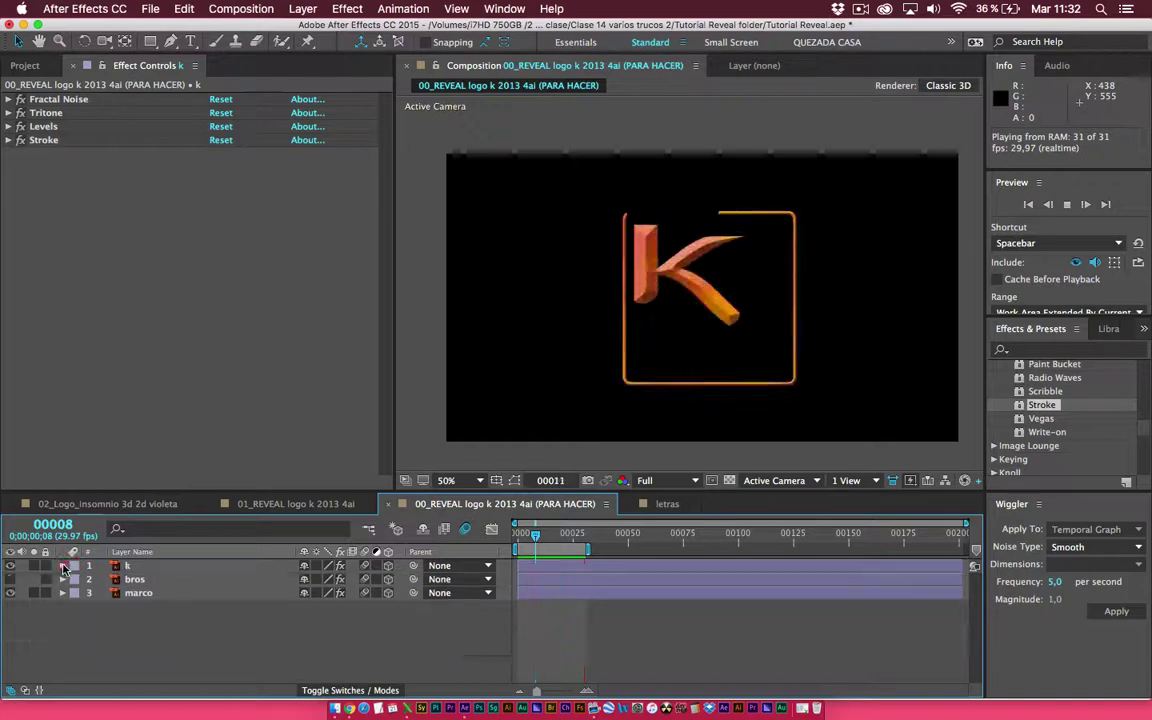
pyautogui.click(128, 579)
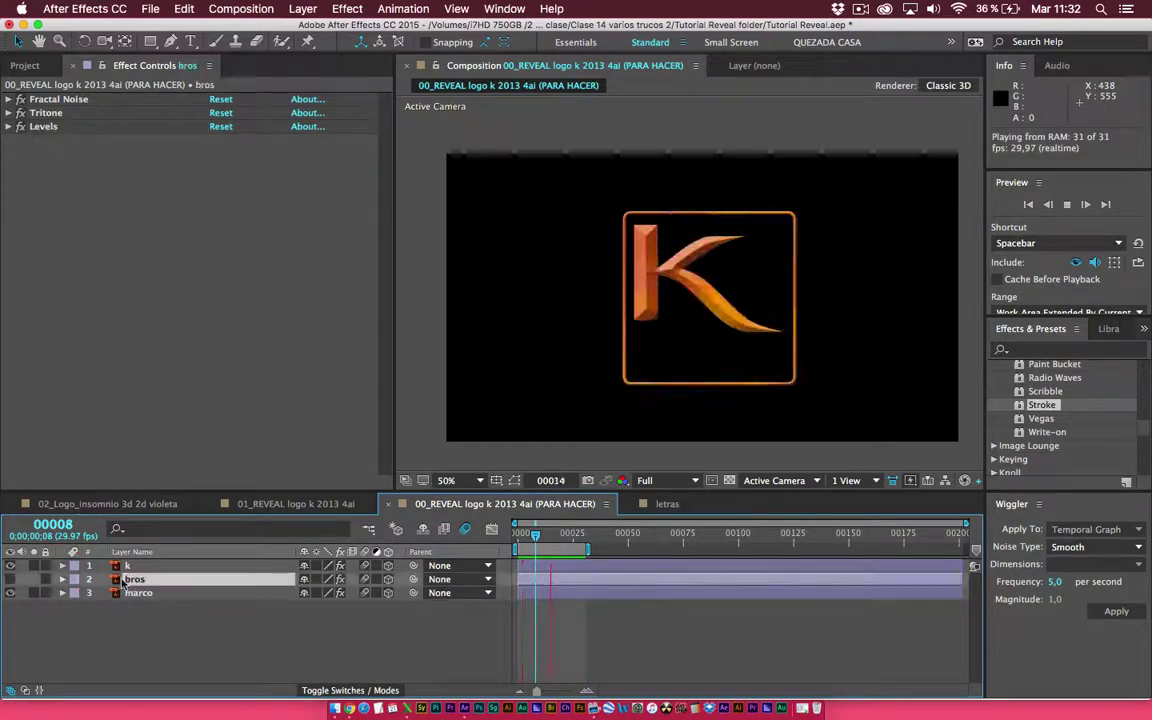
pyautogui.click(12, 566)
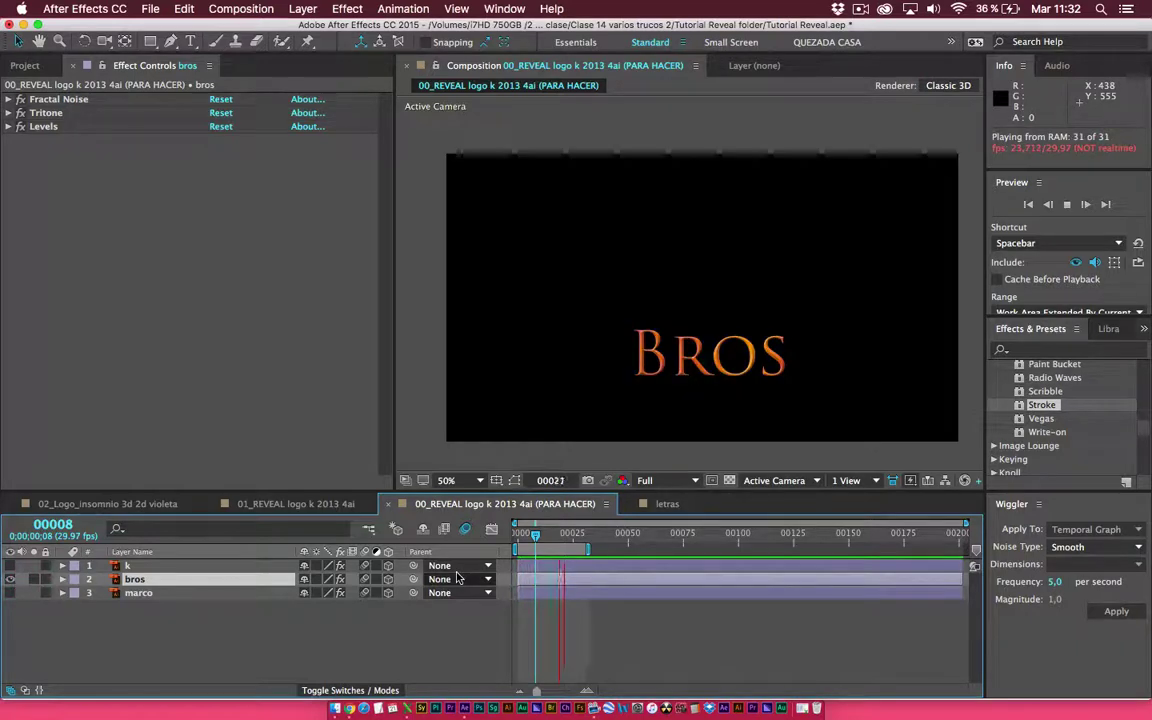
# Extend the work area end to frame 160 and return to frame 0
pyautogui.press('h')
pyautogui.press('v')
pyautogui.moveTo(590, 550); pyautogui.dragTo(875, 550)
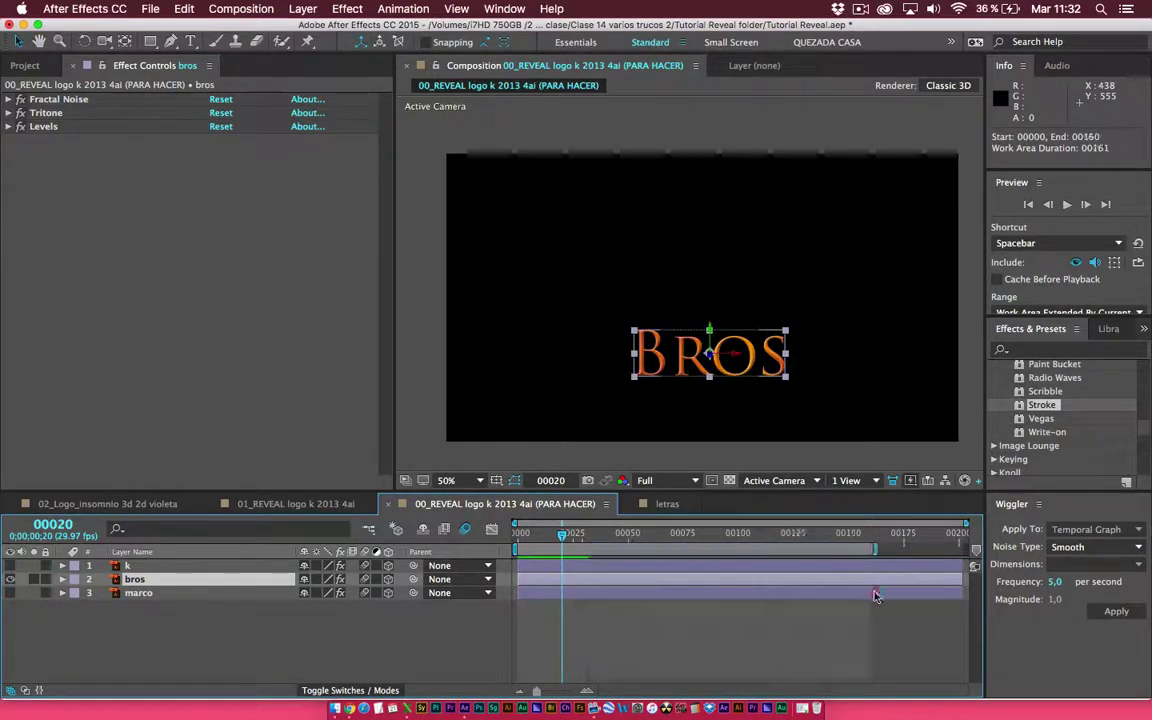
pyautogui.moveTo(557, 533); pyautogui.dragTo(518, 533)
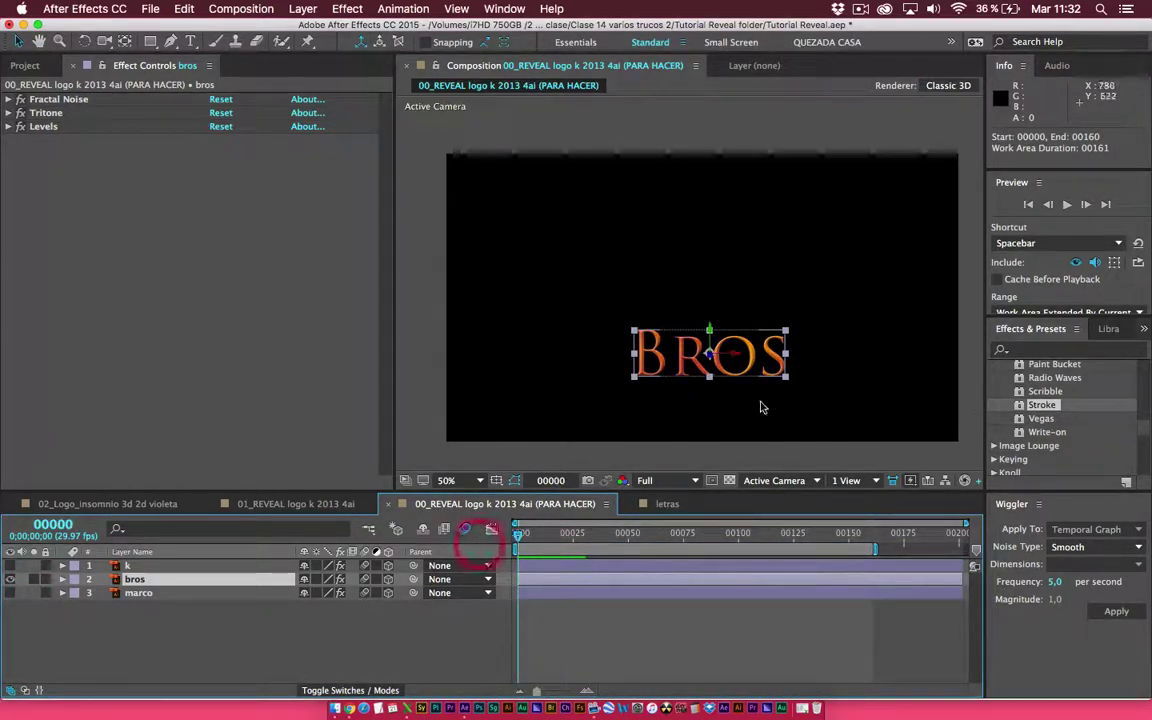
# Centre BROS at 100% zoom and select the bros layer with the Pen tool
pyautogui.press('.')
pyautogui.moveTo(767, 402); pyautogui.dragTo(730, 278)
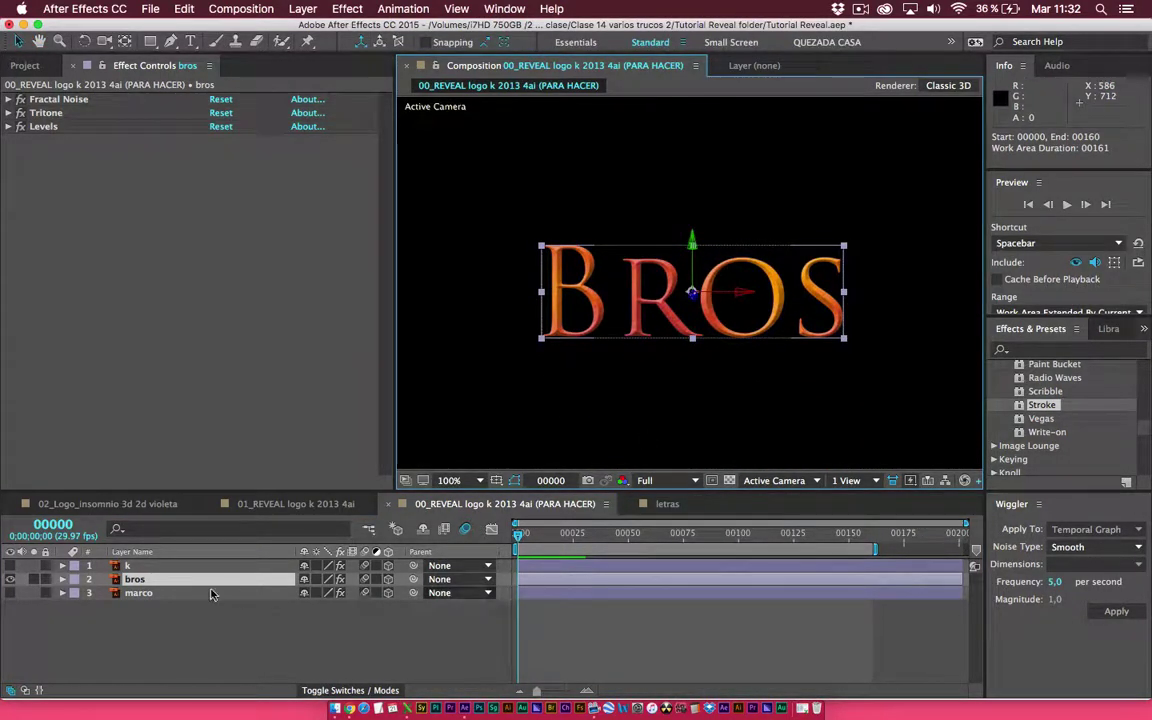
pyautogui.click(148, 527)
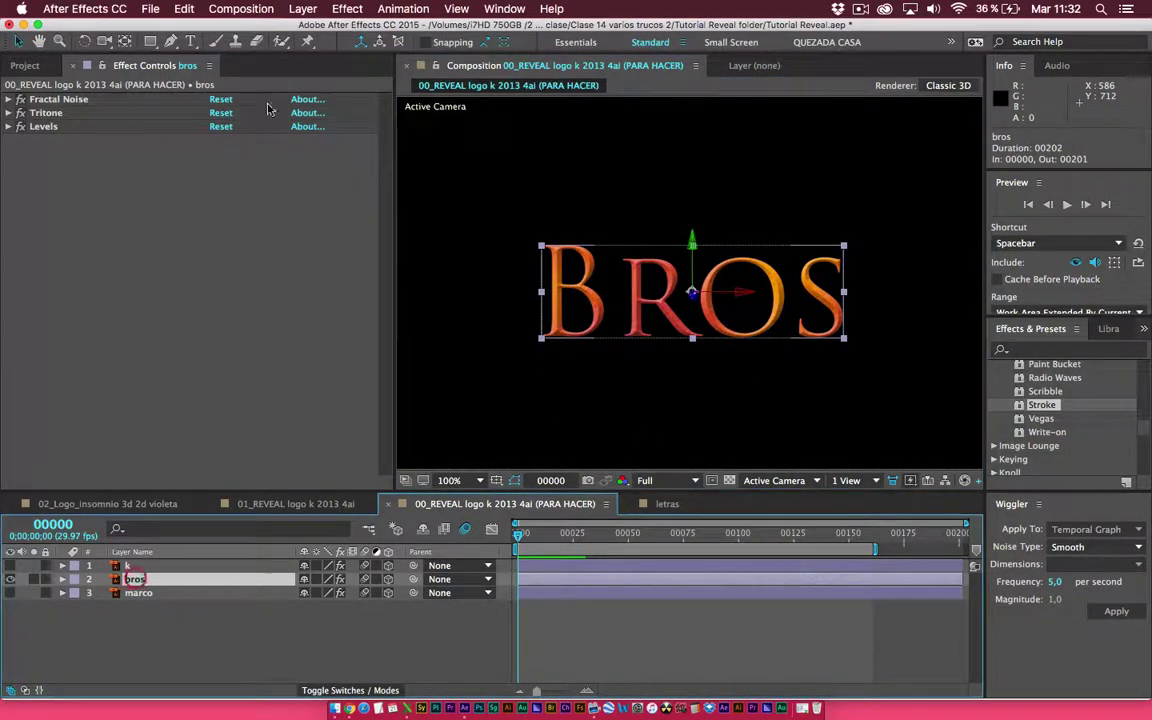
pyautogui.click(171, 41)
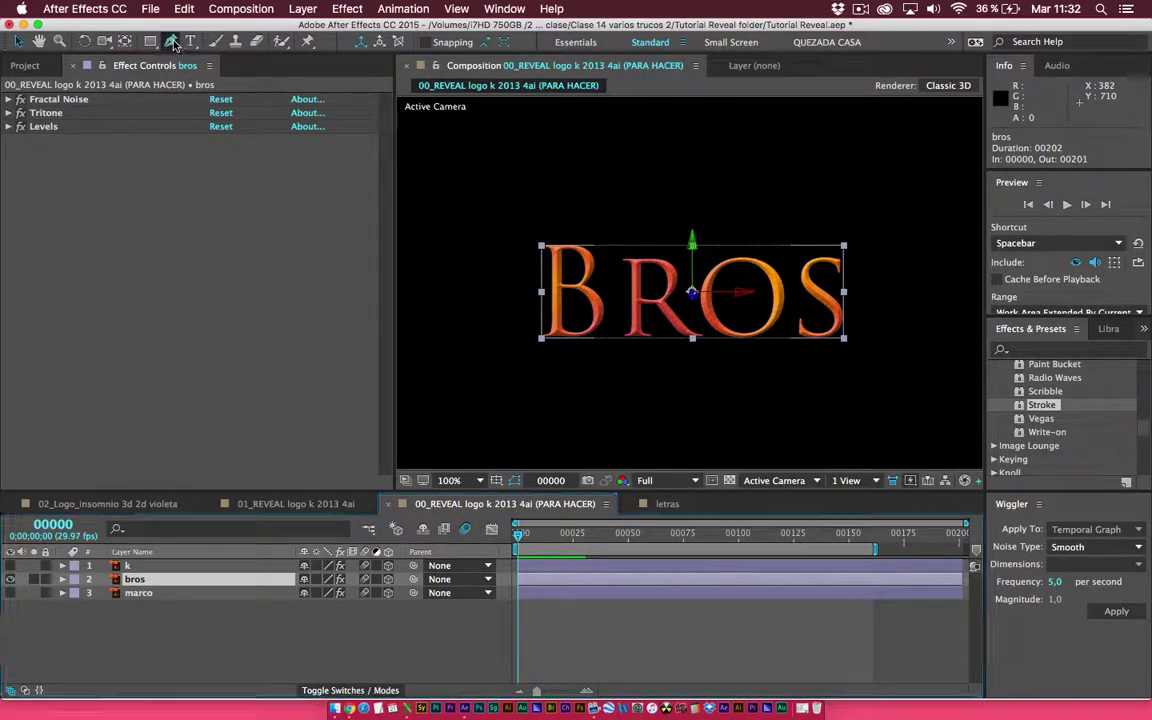
# Place Pen-tool mask points along the letter B, from its bottom-left around its curves
pyautogui.click(557, 338)
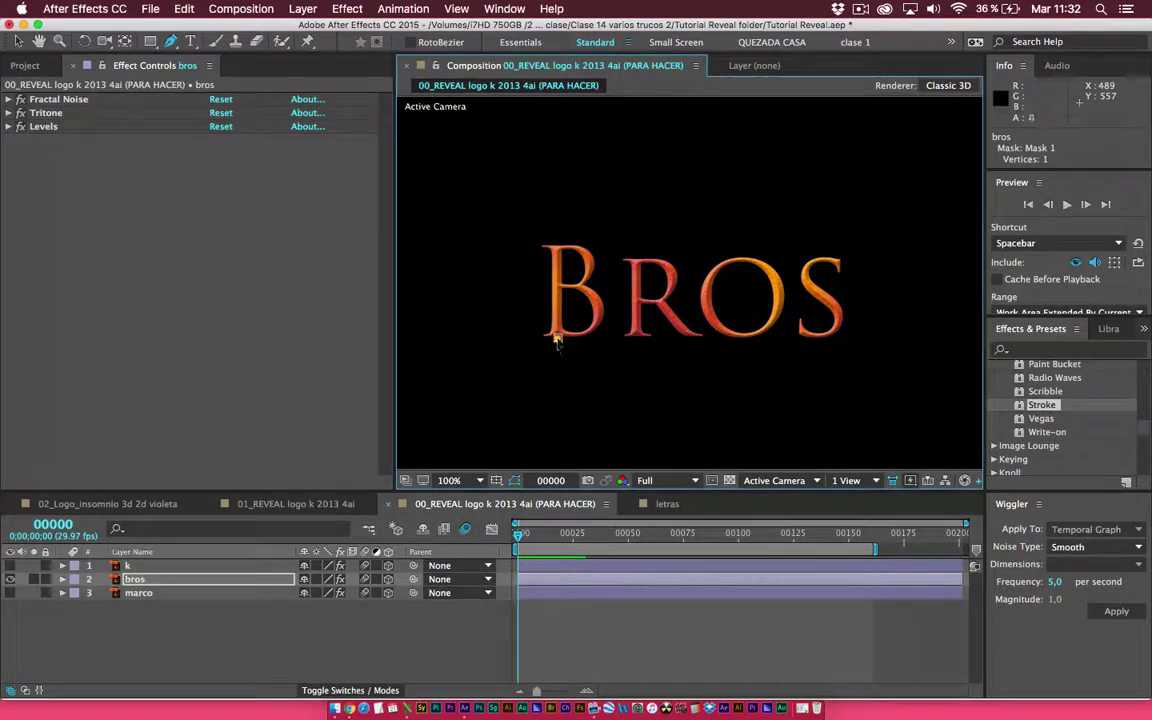
pyautogui.moveTo(555, 246)
pyautogui.mouseDown()
pyautogui.moveTo(593, 272)
pyautogui.moveTo(591, 289)
pyautogui.mouseUp()
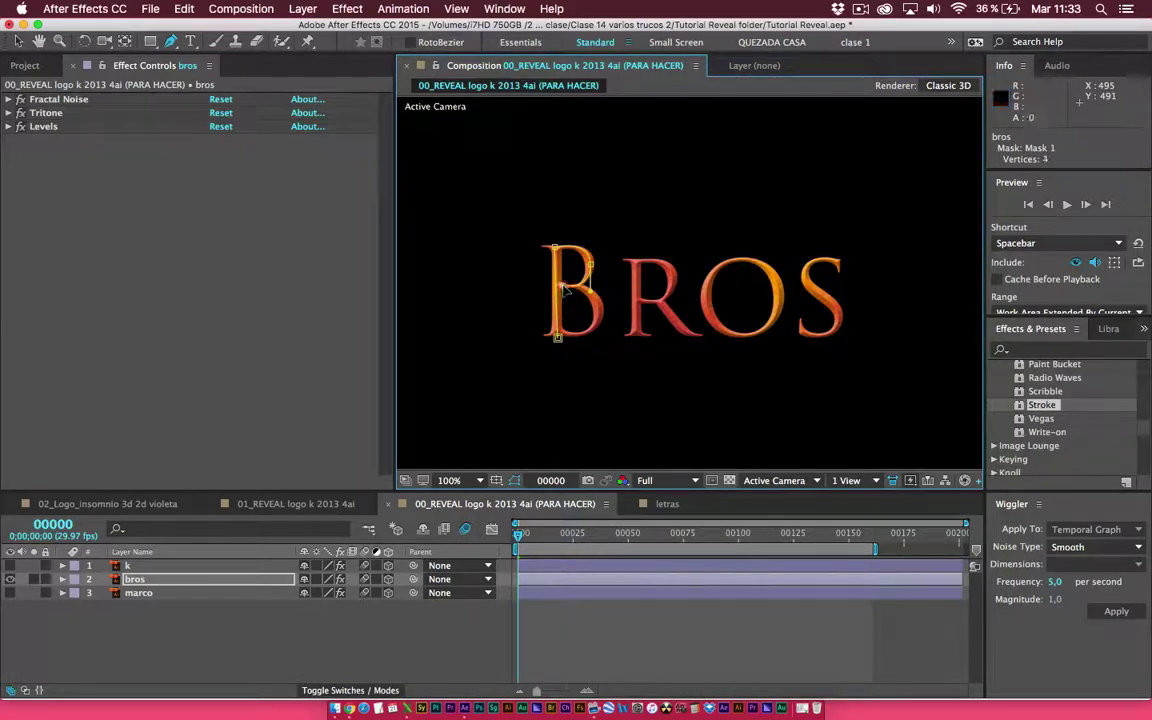
pyautogui.click(563, 287)
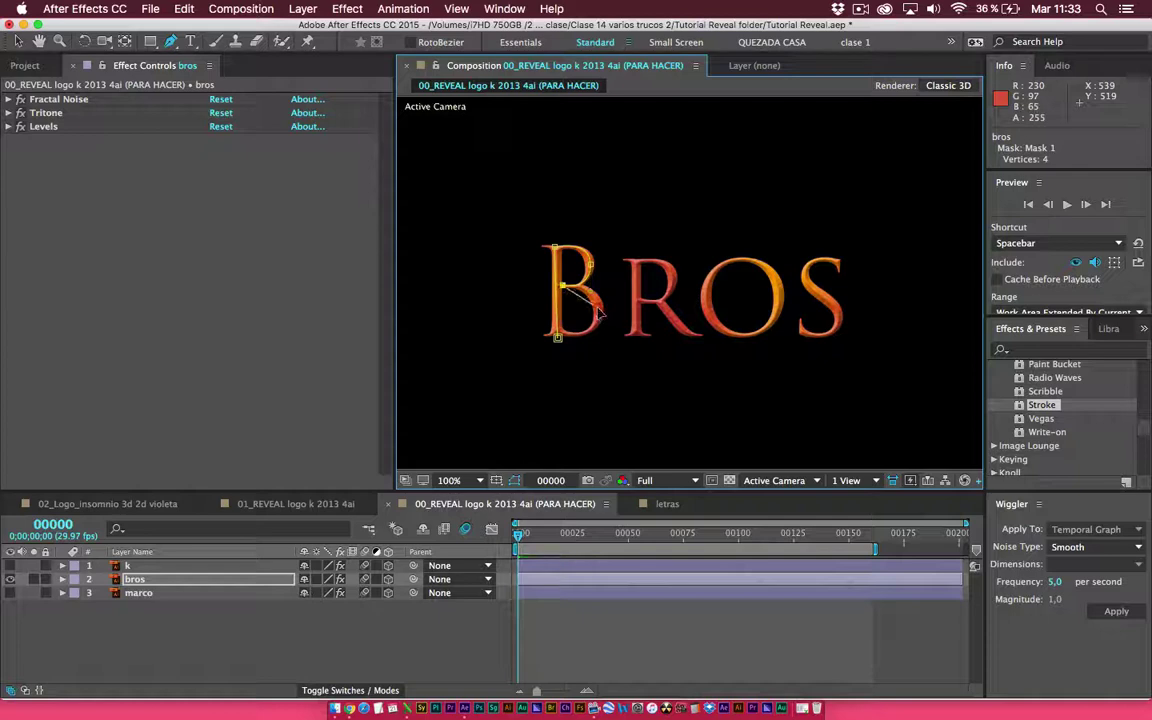
pyautogui.click(600, 337)
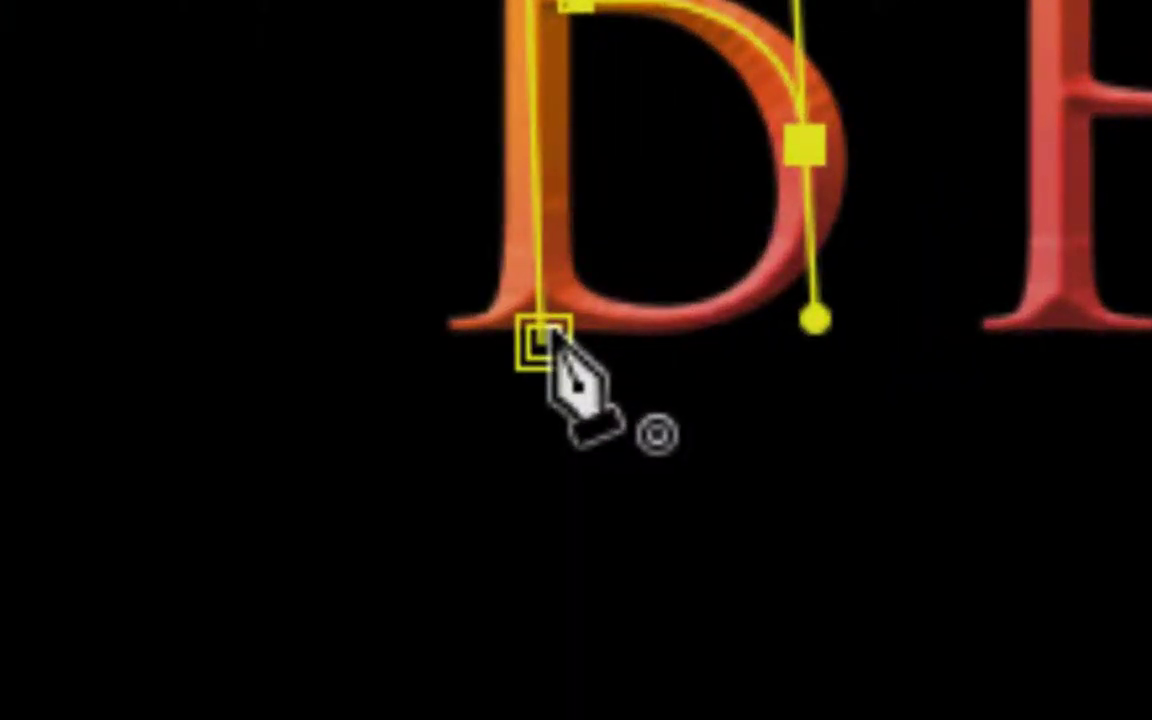
pyautogui.click(459, 316)
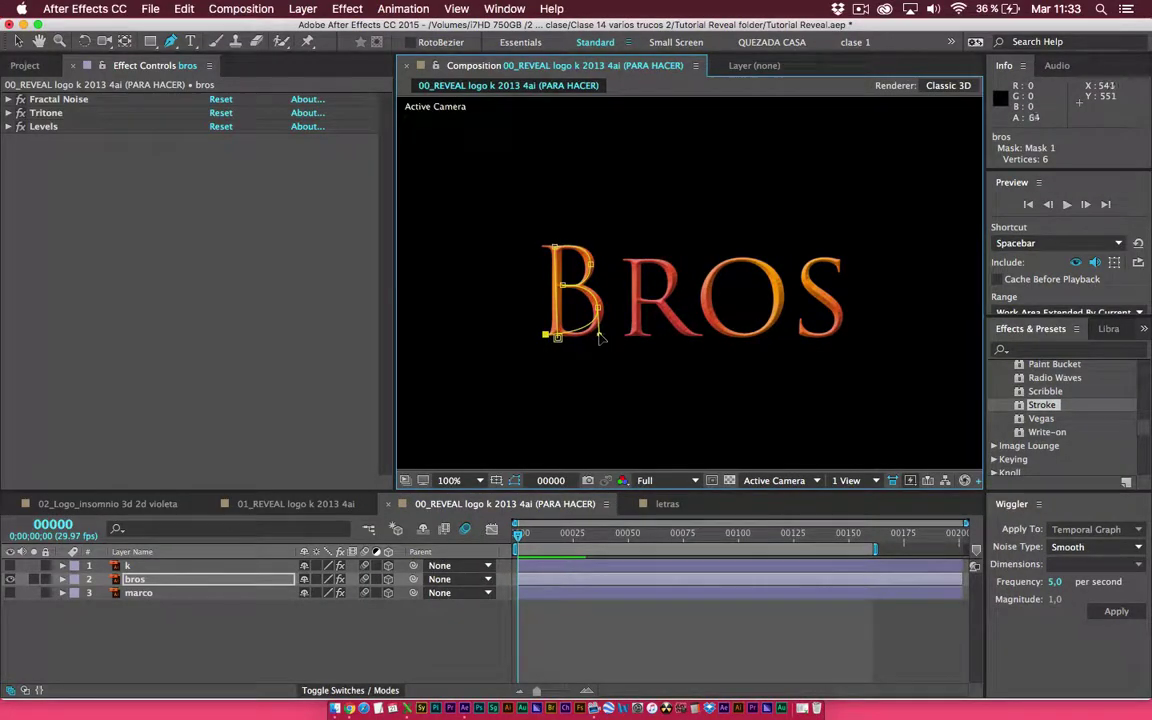
# Adjust Mask 1's bezier handles to fit the B's right side and lower bowl
pyautogui.press('v')
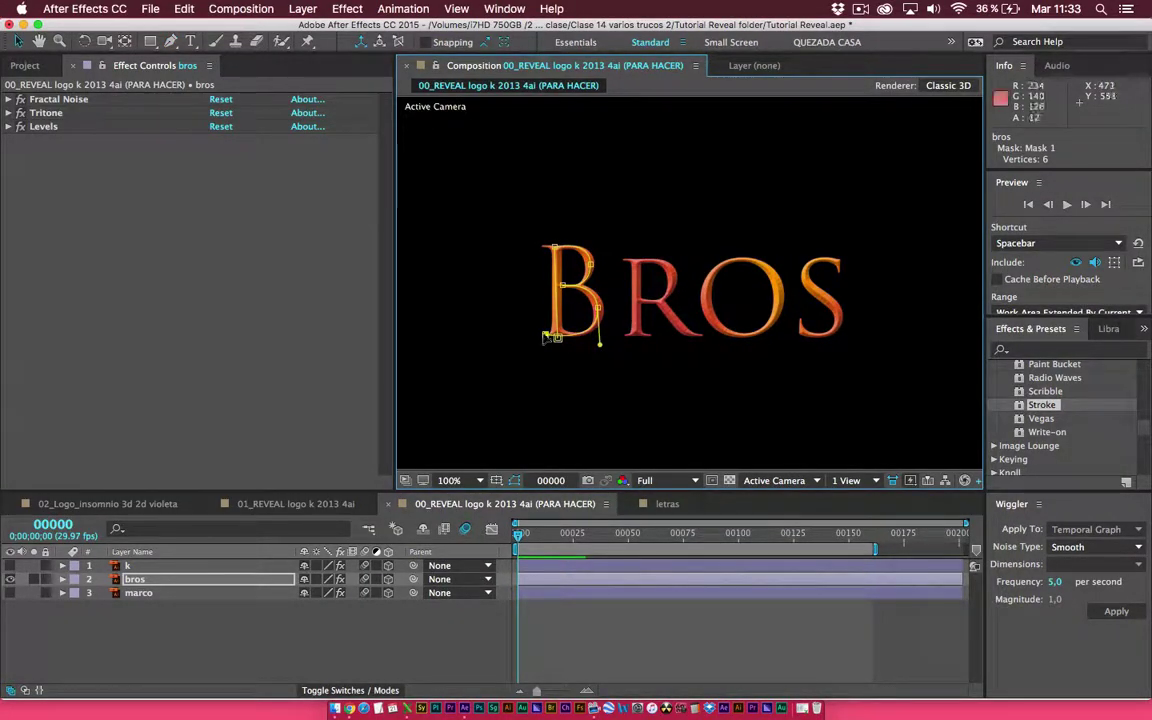
pyautogui.click(596, 313)
pyautogui.click(596, 310)
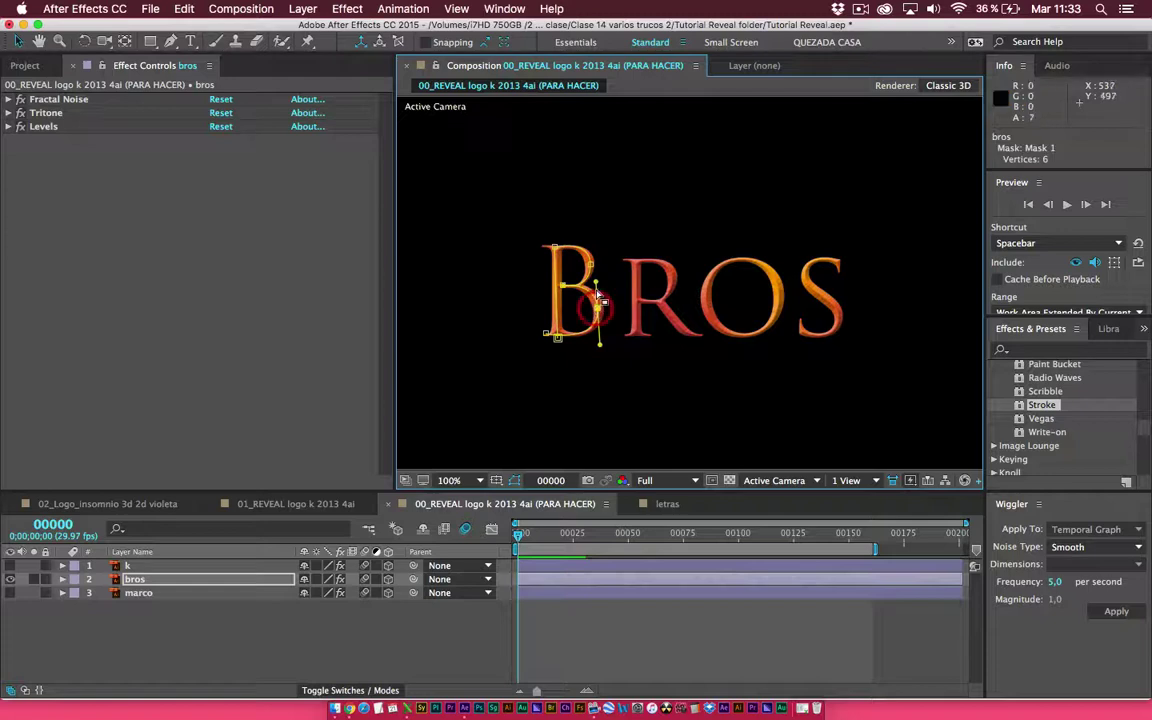
pyautogui.moveTo(597, 287); pyautogui.dragTo(591, 282)
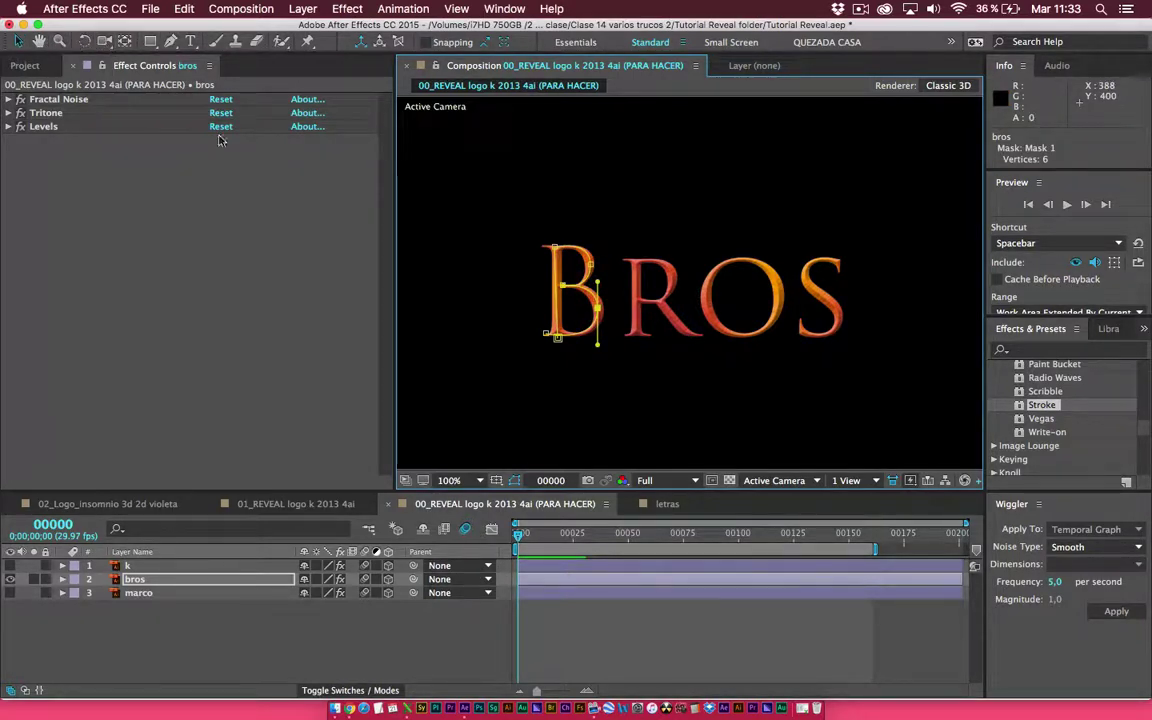
# Start Mask 2 on the R, placing points from its stem bottom across the letter
pyautogui.click(537, 585)
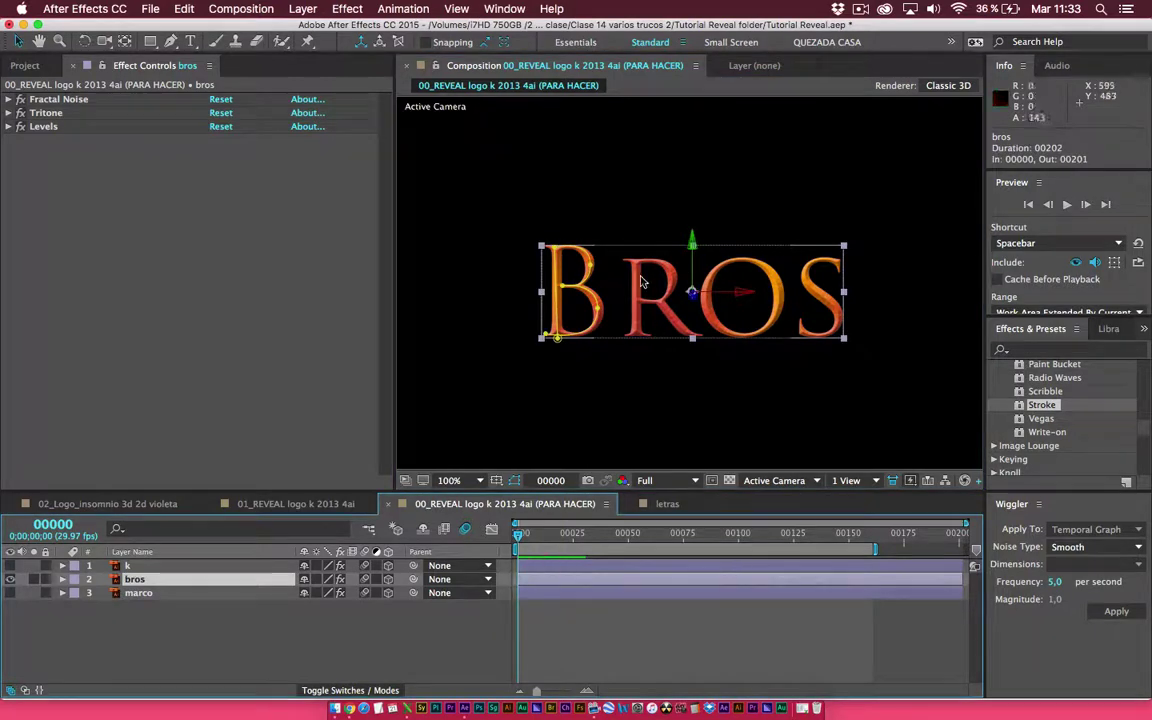
pyautogui.press('g')
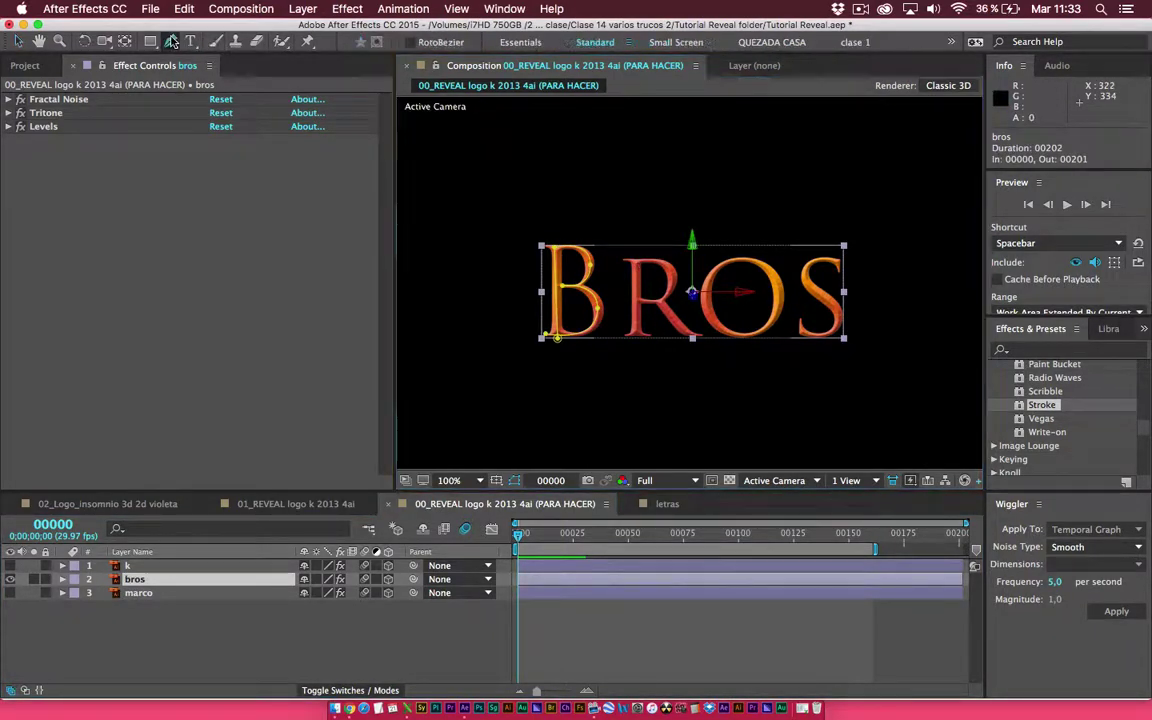
pyautogui.click(636, 263)
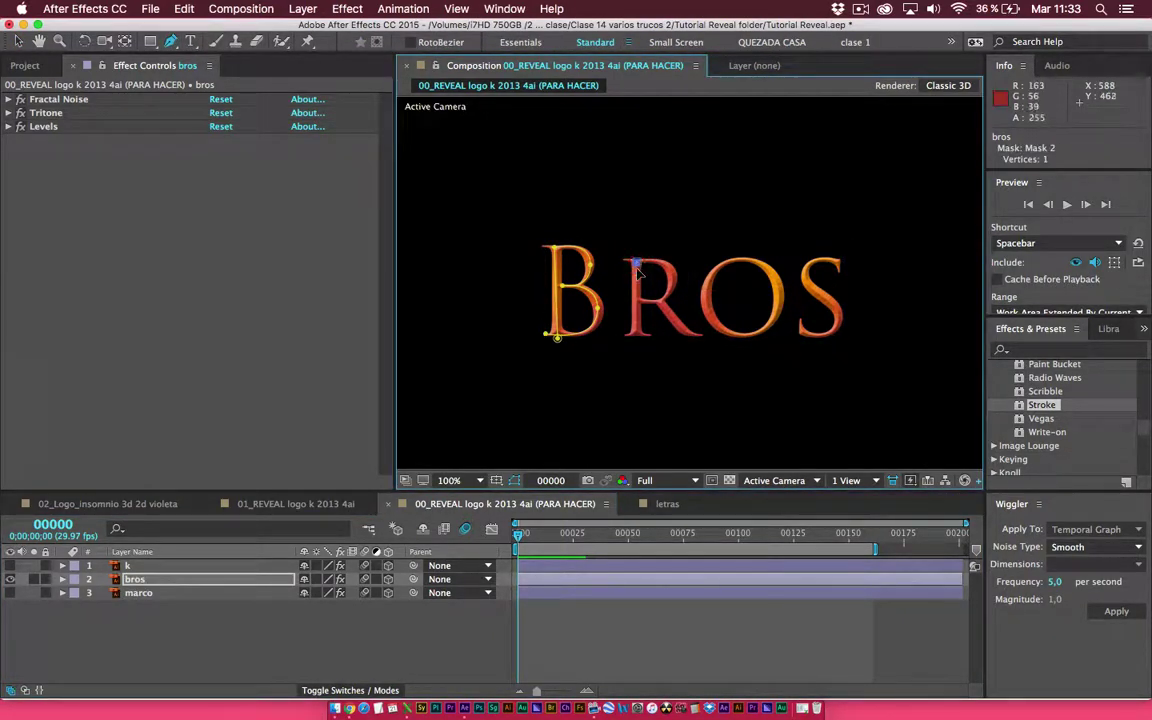
pyautogui.click(637, 336)
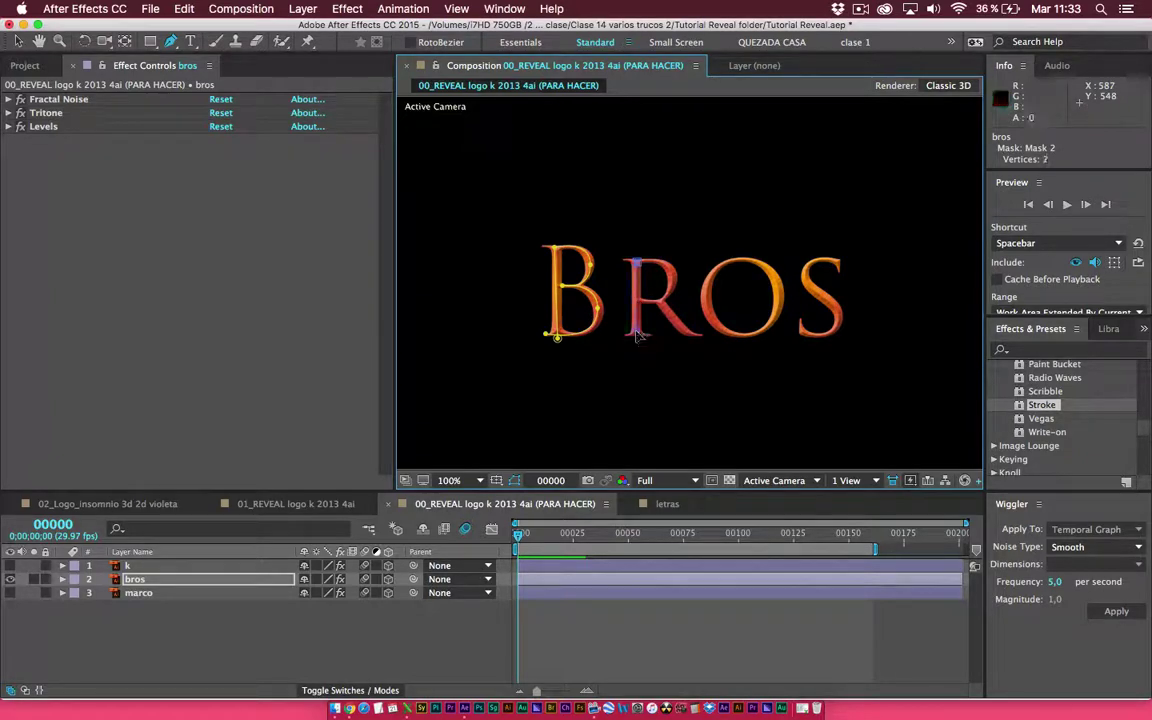
pyautogui.hotkey('ctrl', 'z')
pyautogui.hotkey('ctrl', 'z')
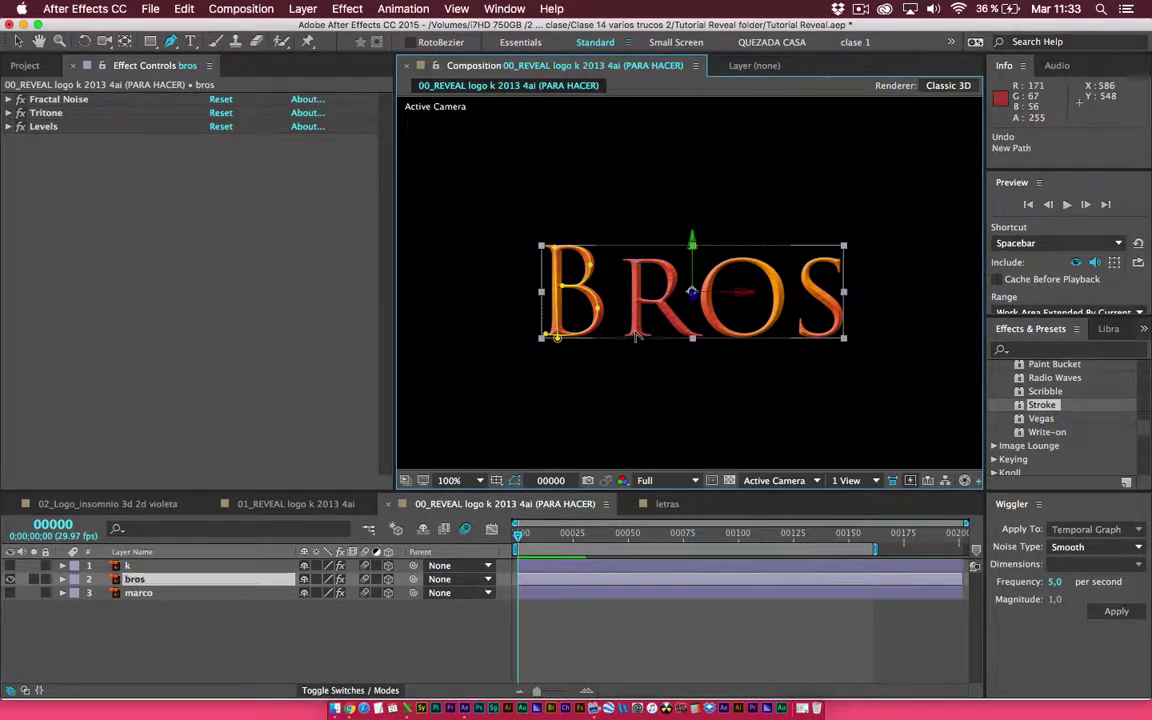
pyautogui.click(637, 336)
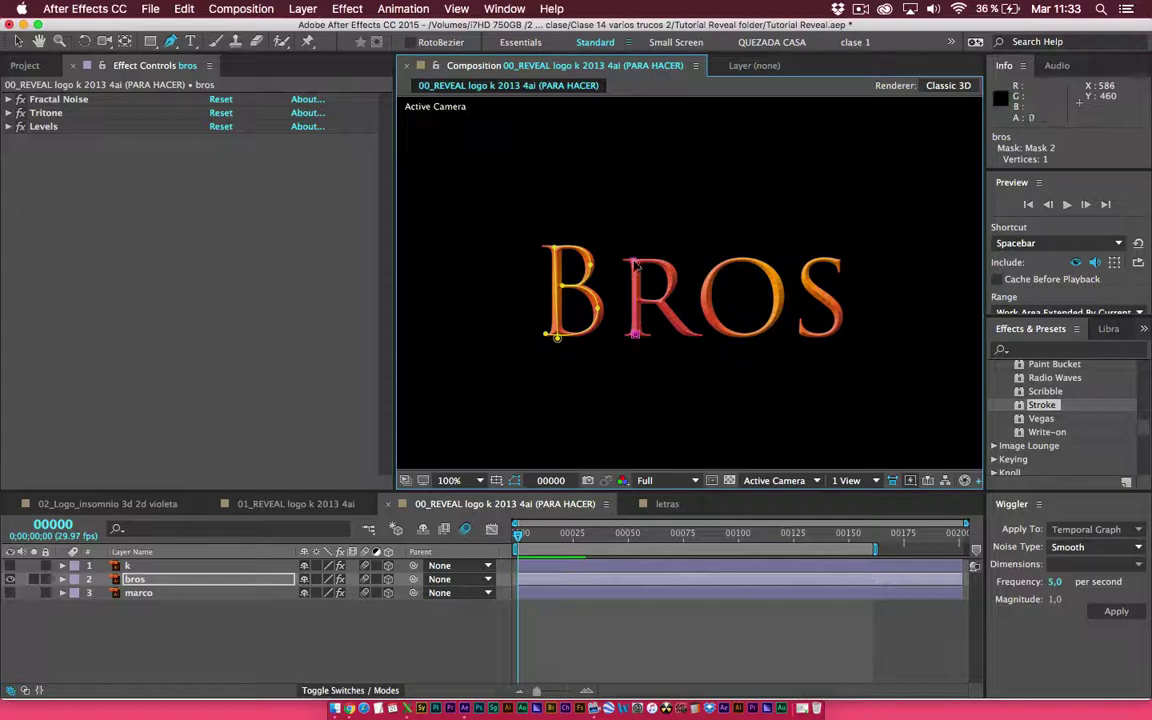
pyautogui.click(669, 257)
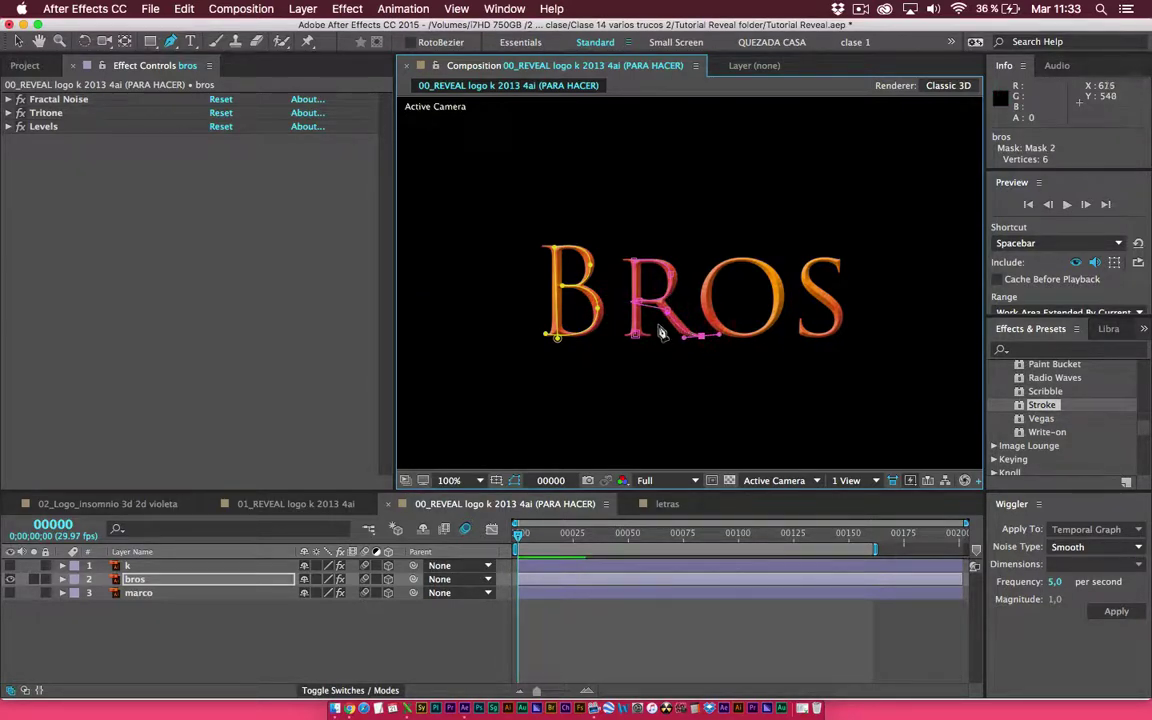
# Zoom in and curve Mask 2 around the R's bowl and leg
pyautogui.scroll(2, 660, 333)
pyautogui.moveTo(650, 240)
pyautogui.mouseDown()
pyautogui.moveTo(594, 236)
pyautogui.moveTo(650, 237)
pyautogui.mouseUp()
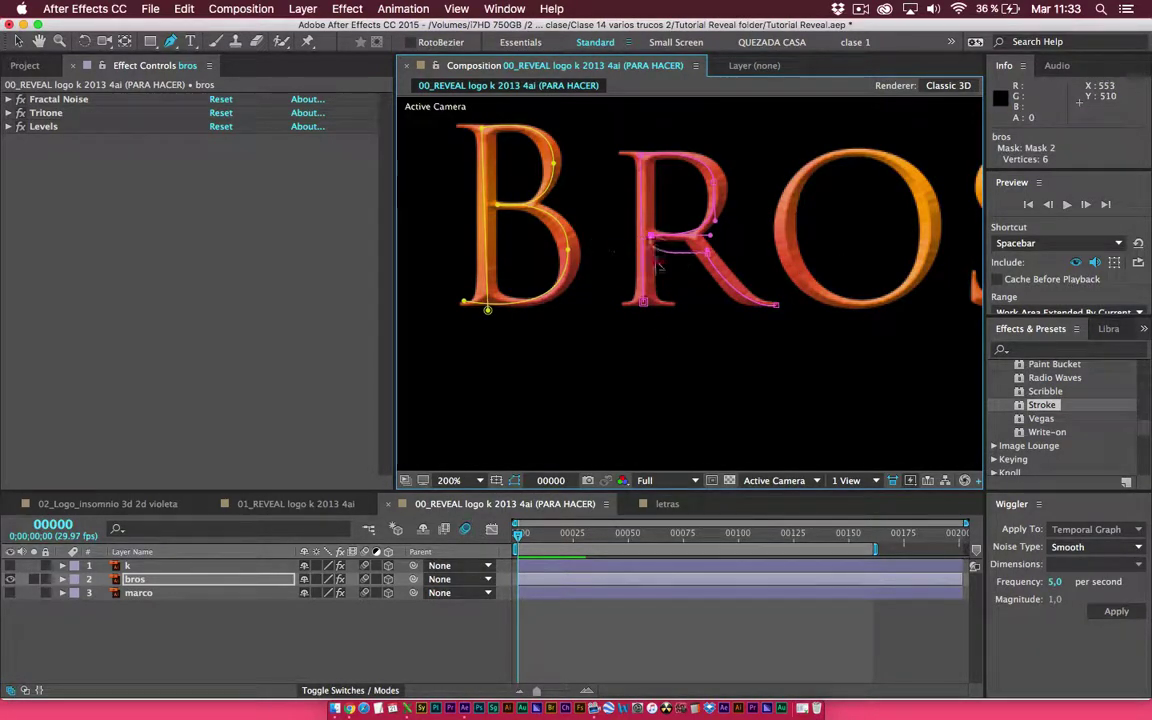
pyautogui.click(710, 240)
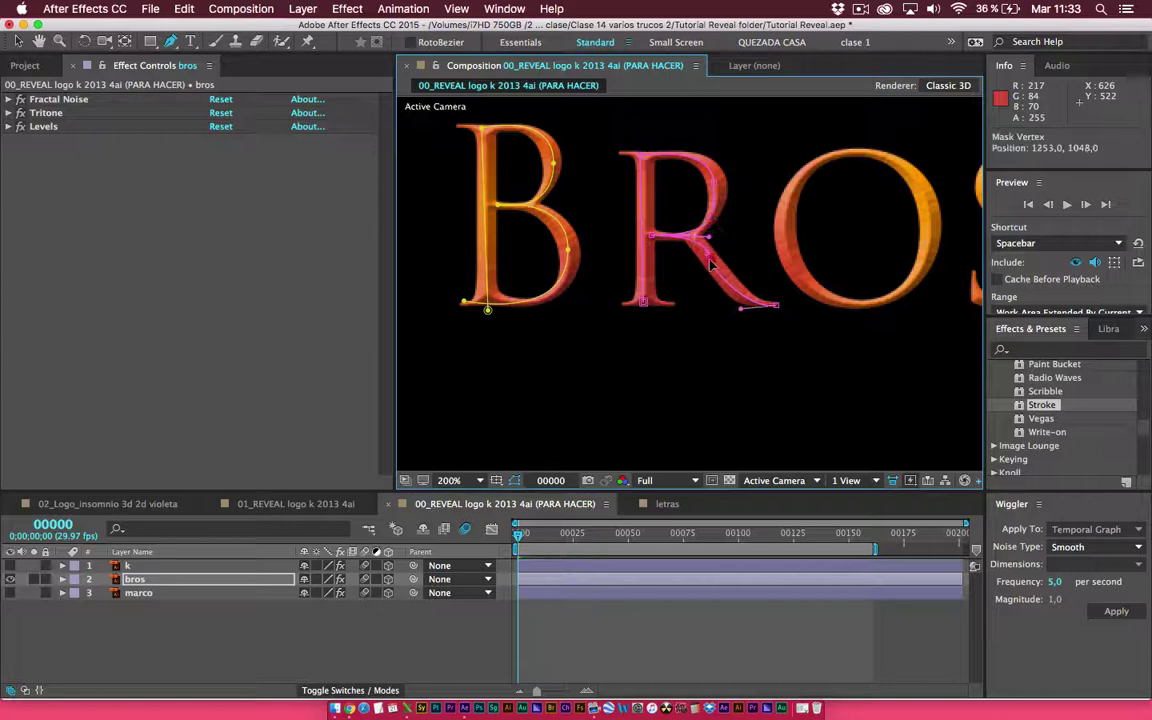
pyautogui.click(715, 263)
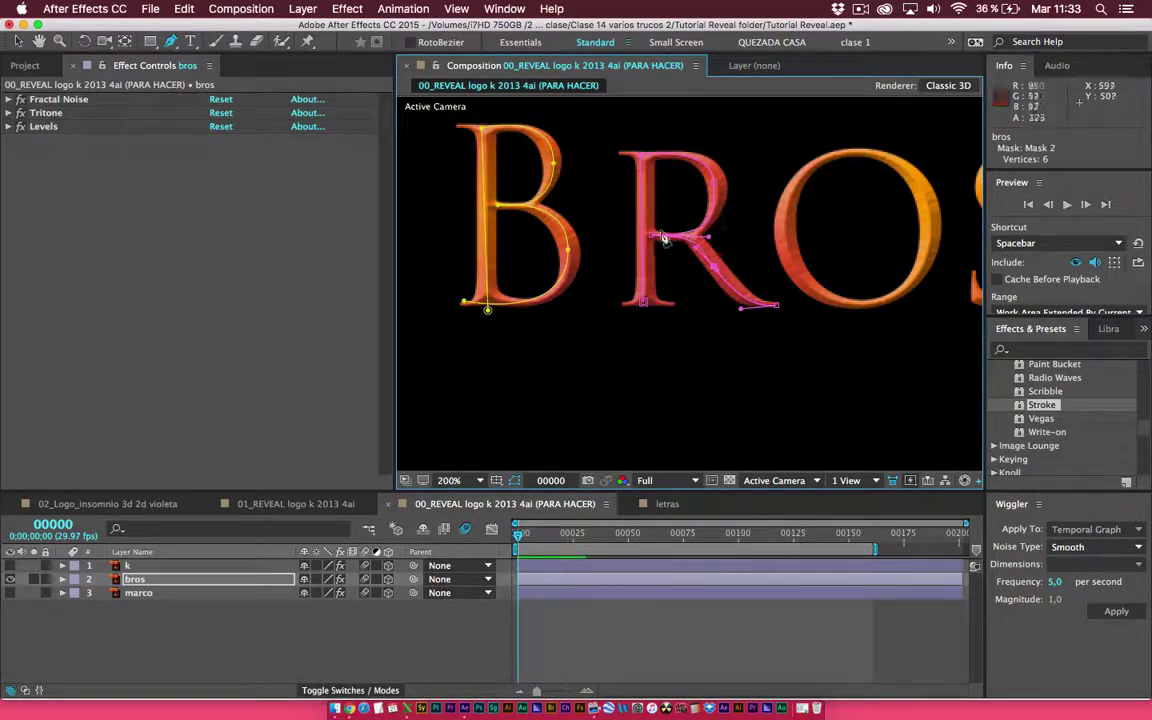
# Reveal the bros layer's masks, make Mask 2 bright green 8EFF00, then reselect Mask 2
pyautogui.click(63, 580)
pyautogui.click(76, 580)
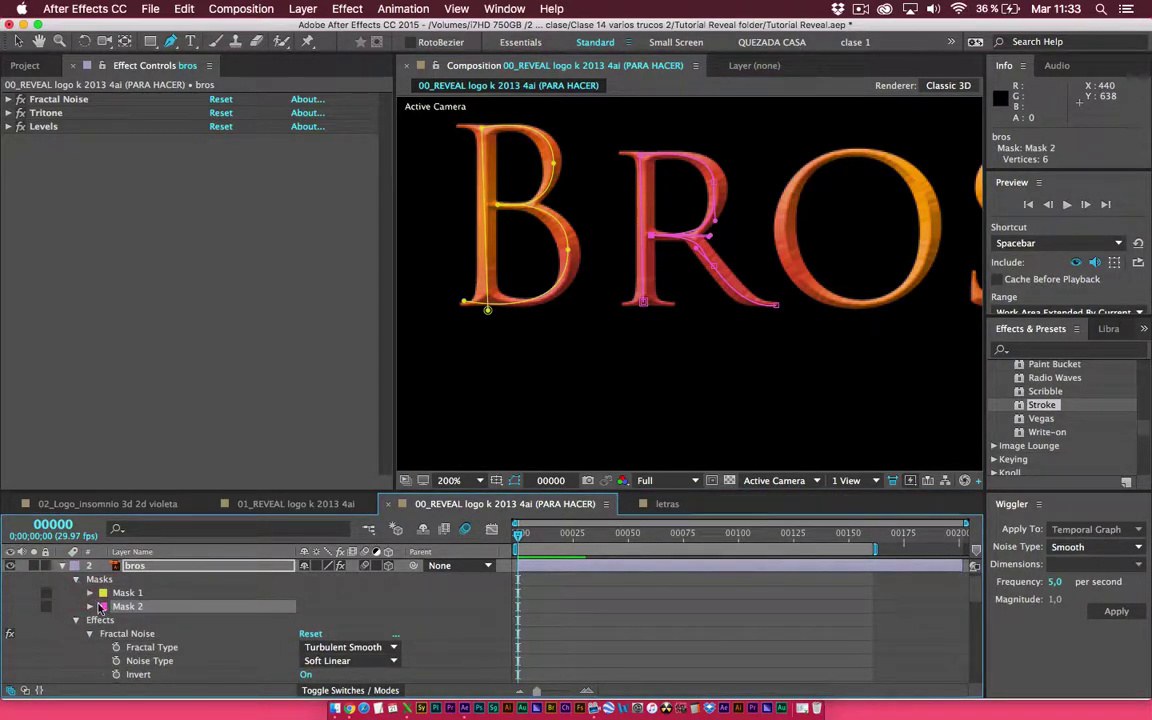
pyautogui.click(110, 615)
pyautogui.click(103, 606)
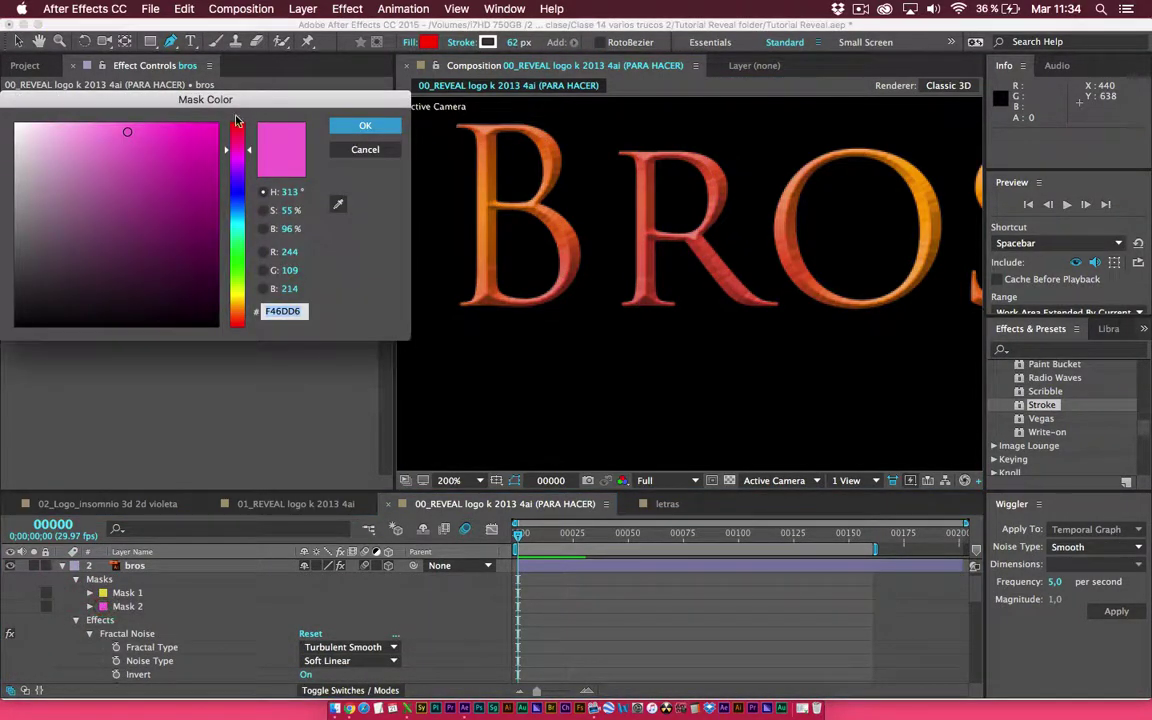
pyautogui.click(240, 281)
pyautogui.moveTo(138, 206); pyautogui.dragTo(292, 89)
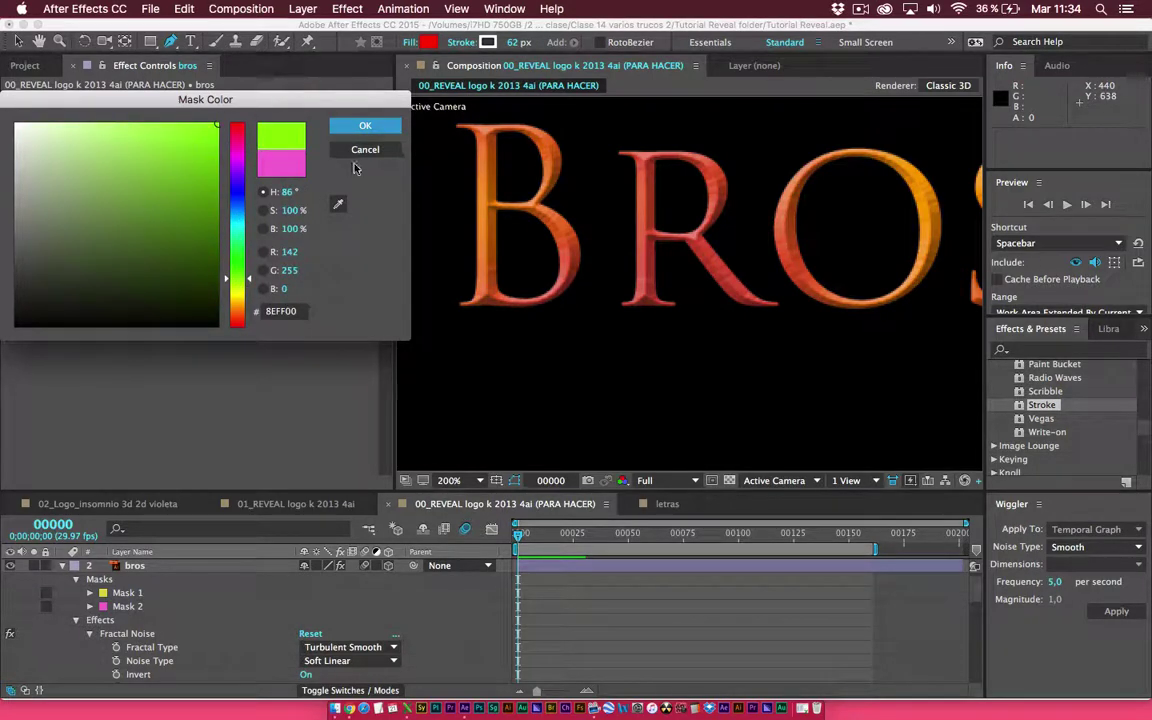
pyautogui.click(363, 124)
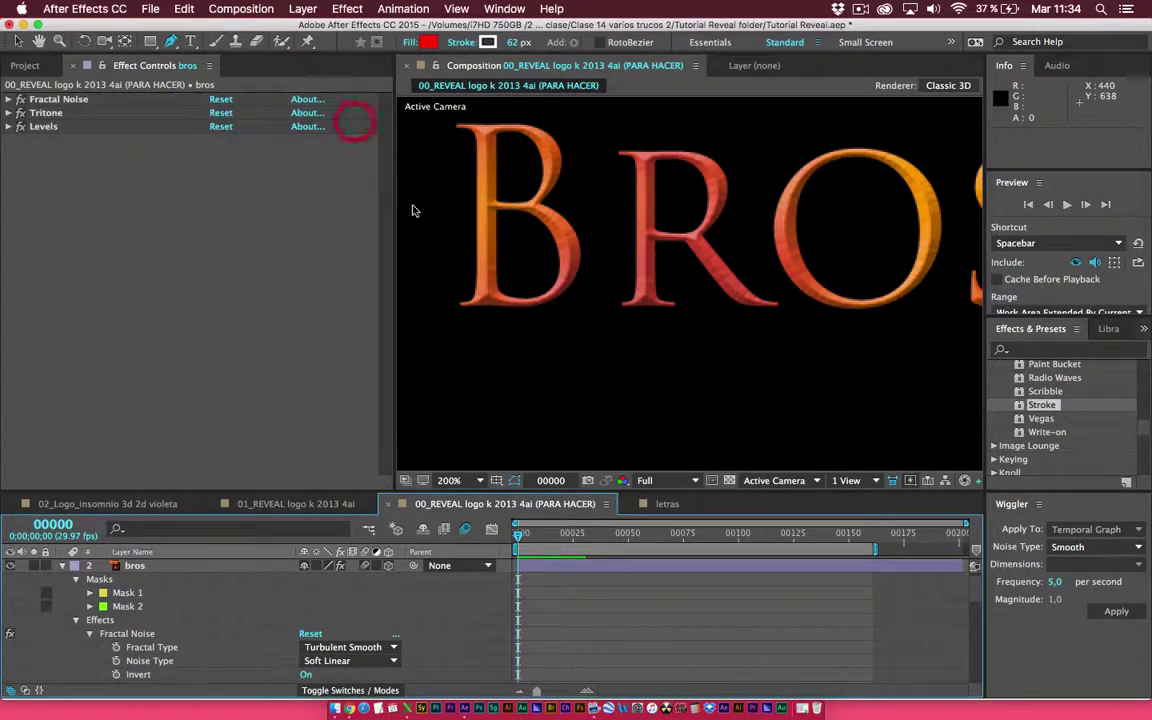
pyautogui.click(133, 567)
pyautogui.click(714, 268)
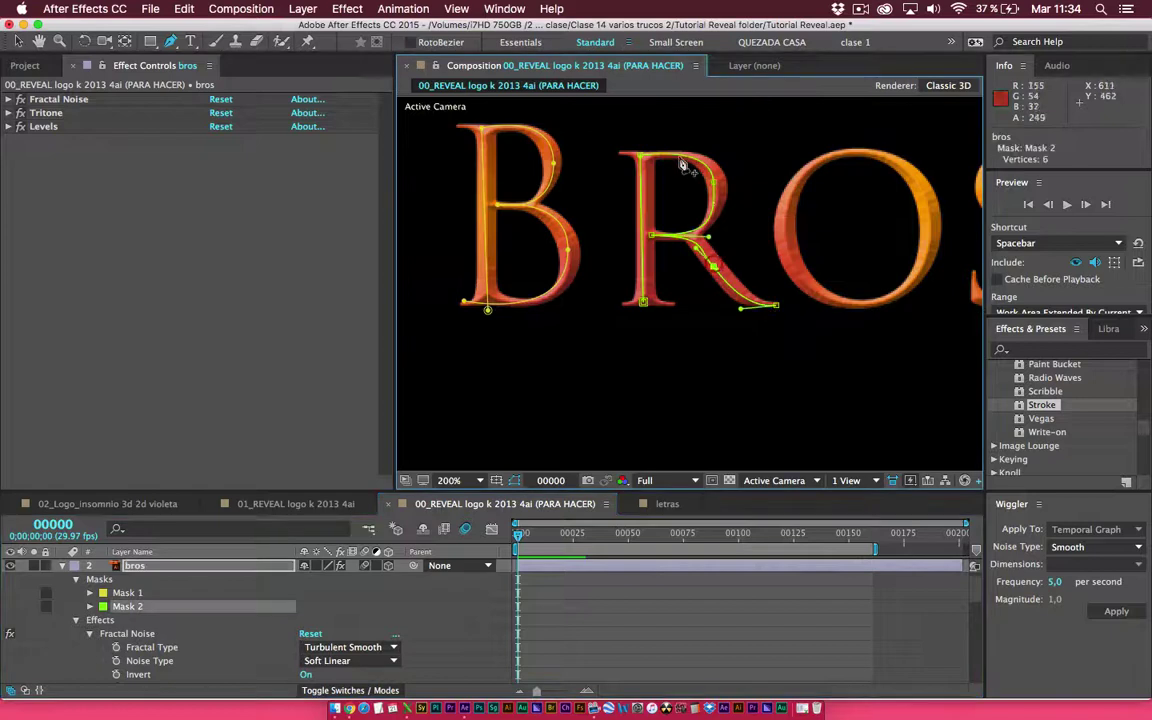
# Pan to the O and draw a closed curved mask, Mask 3, around it
pyautogui.press('h')
pyautogui.moveTo(809, 267); pyautogui.dragTo(651, 263)
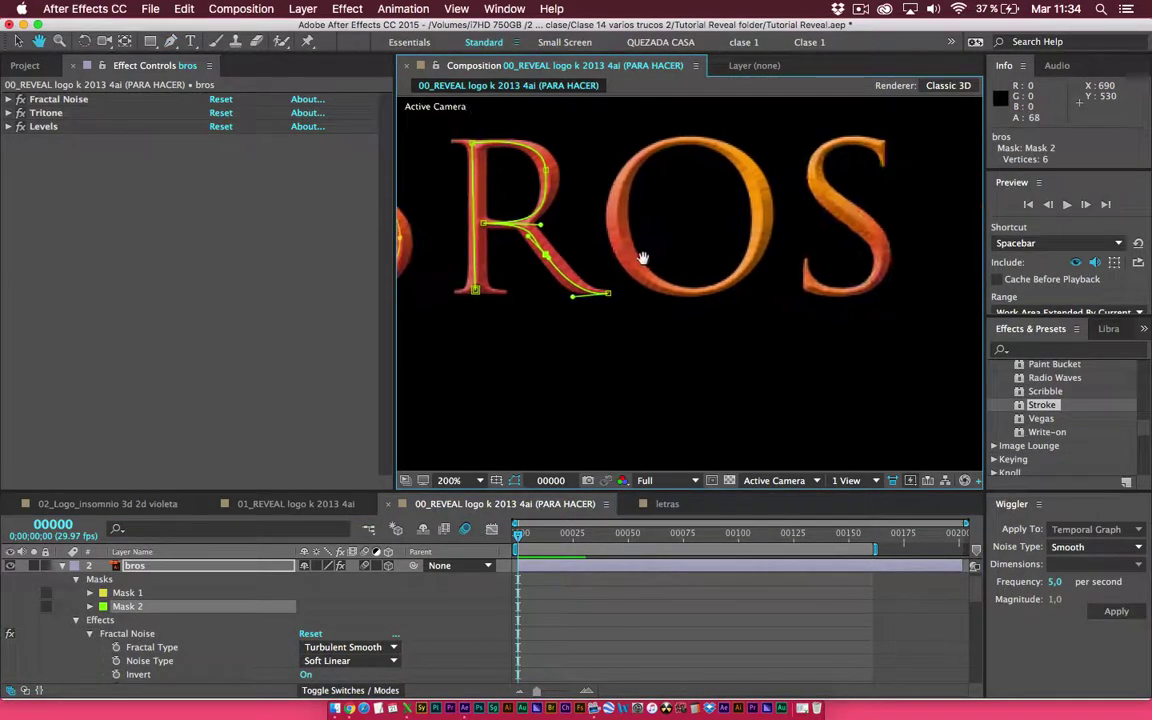
pyautogui.press('g')
pyautogui.click(708, 302)
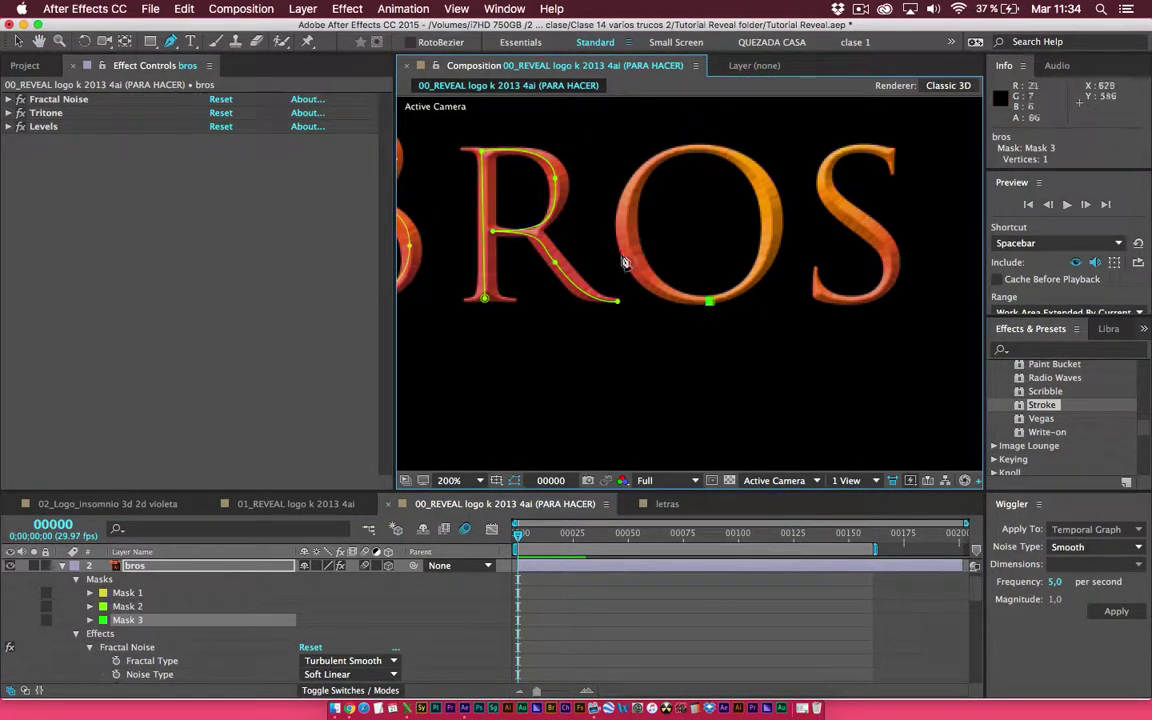
pyautogui.moveTo(627, 224); pyautogui.dragTo(624, 143)
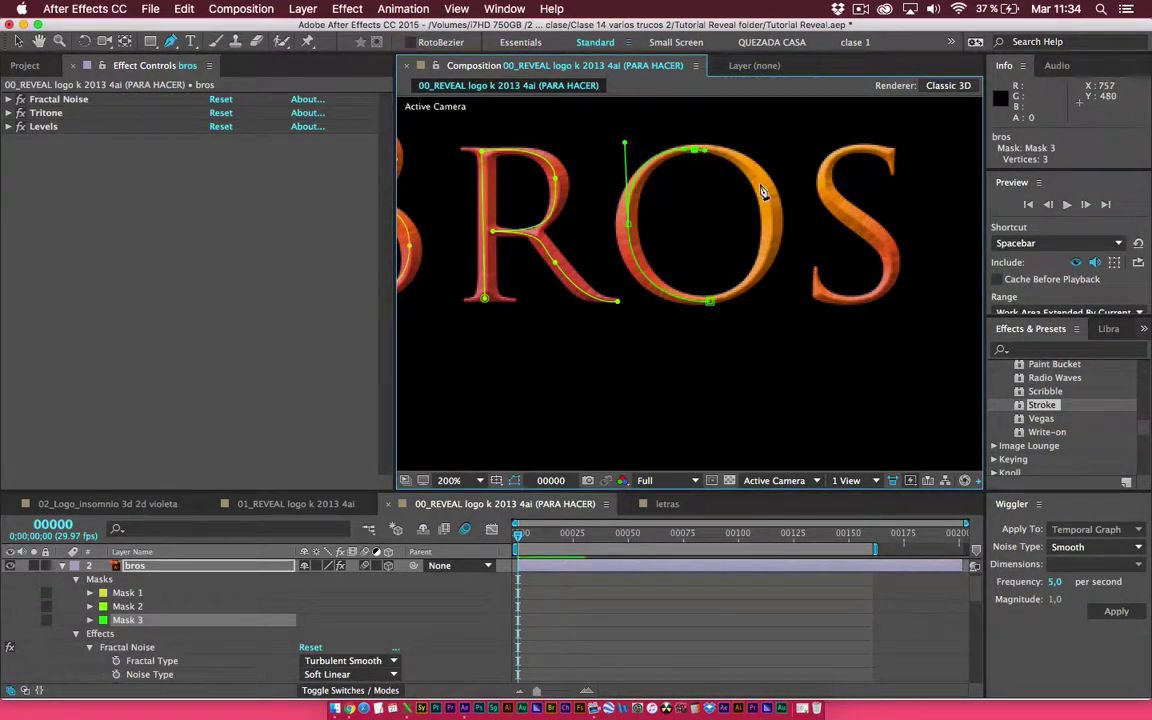
pyautogui.moveTo(771, 222); pyautogui.dragTo(778, 295)
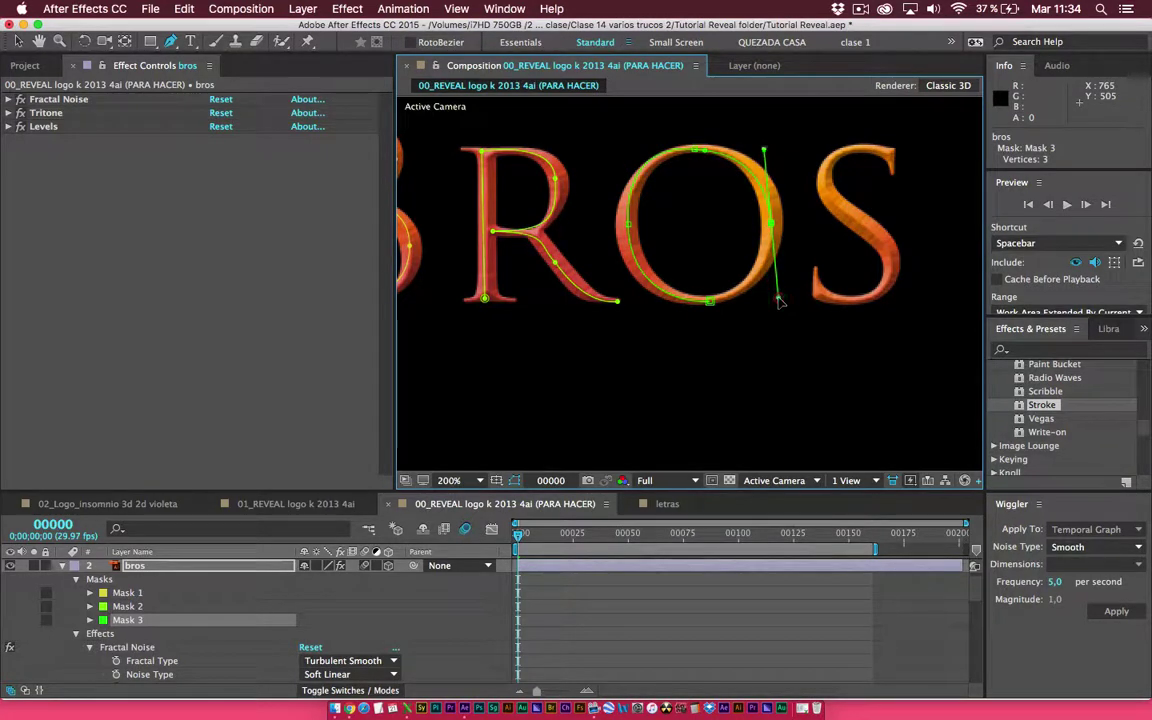
pyautogui.moveTo(712, 309); pyautogui.dragTo(730, 299)
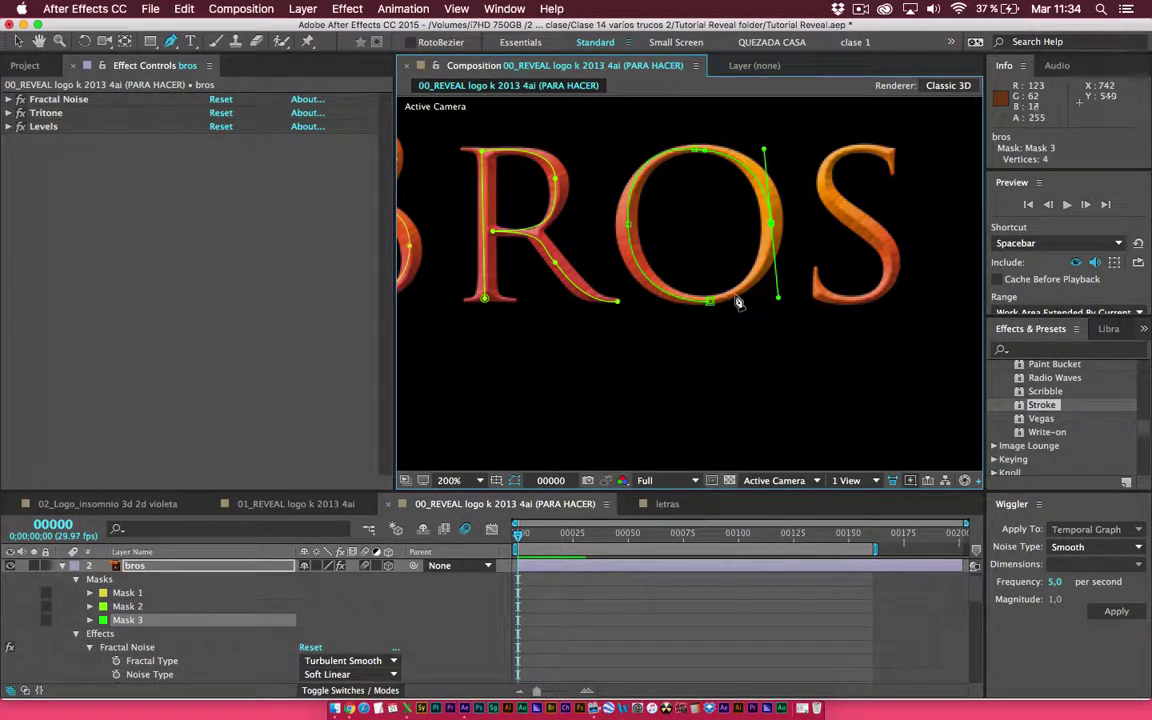
# Reshape Mask 3's right curve so it fits the O
pyautogui.press('v')
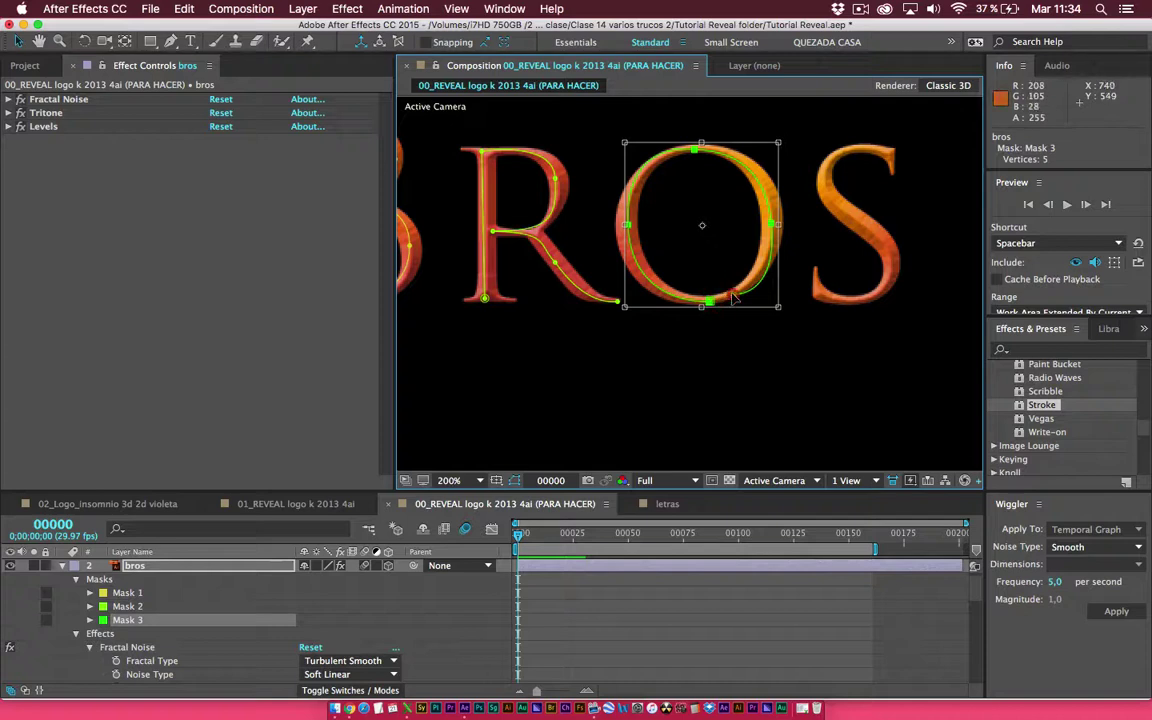
pyautogui.click(728, 310)
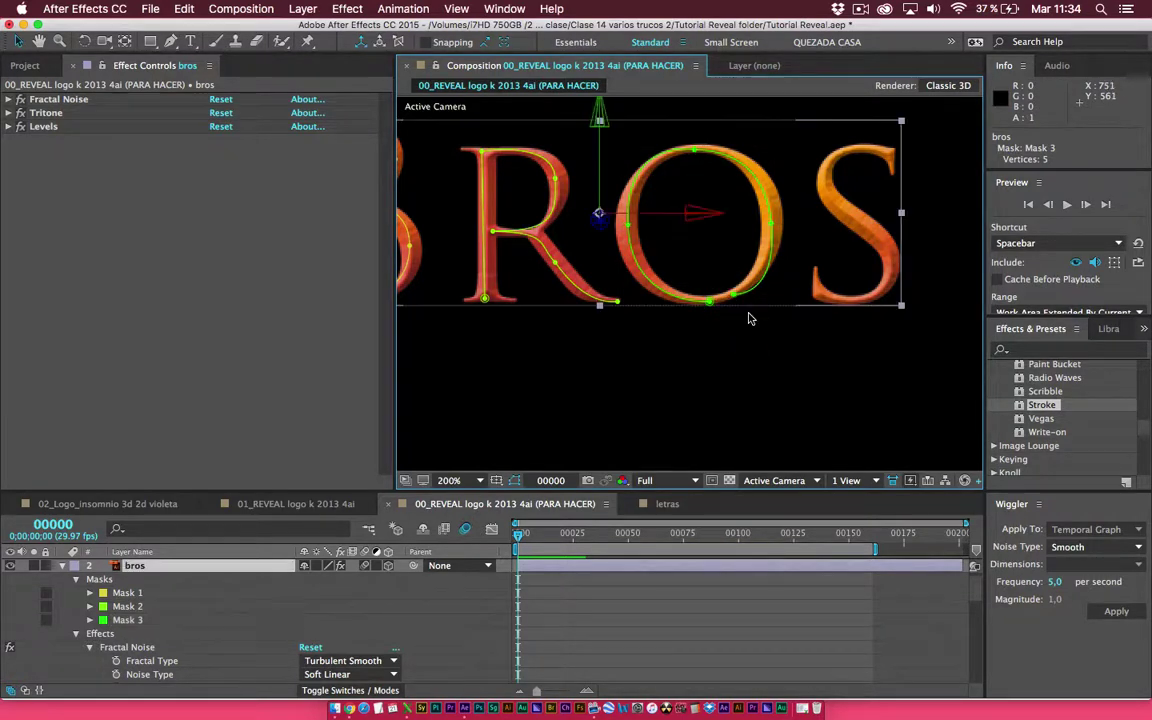
pyautogui.click(668, 266)
pyautogui.click(711, 302)
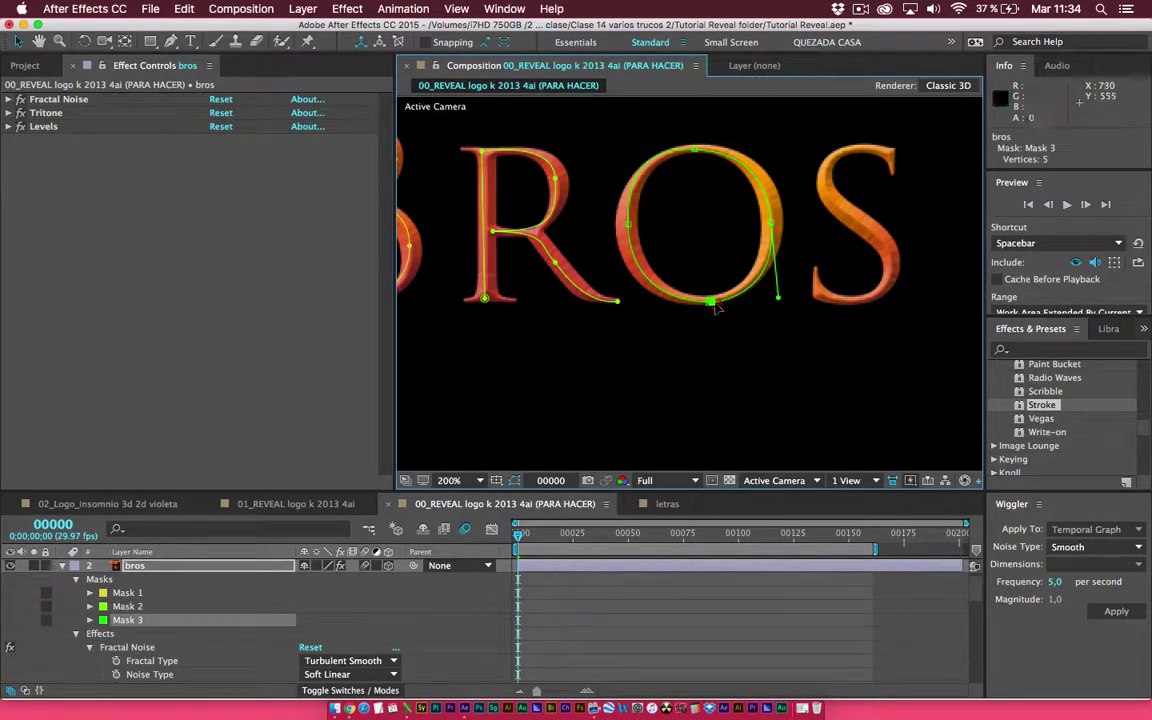
pyautogui.moveTo(771, 222); pyautogui.dragTo(764, 151)
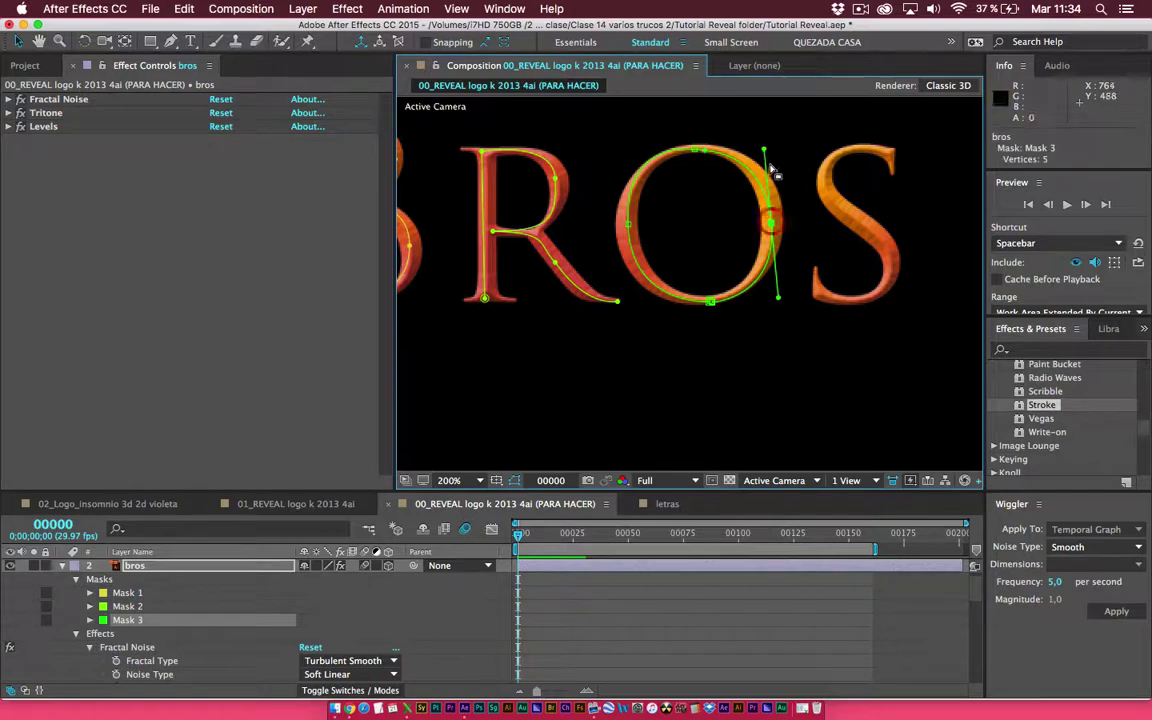
pyautogui.click(771, 222)
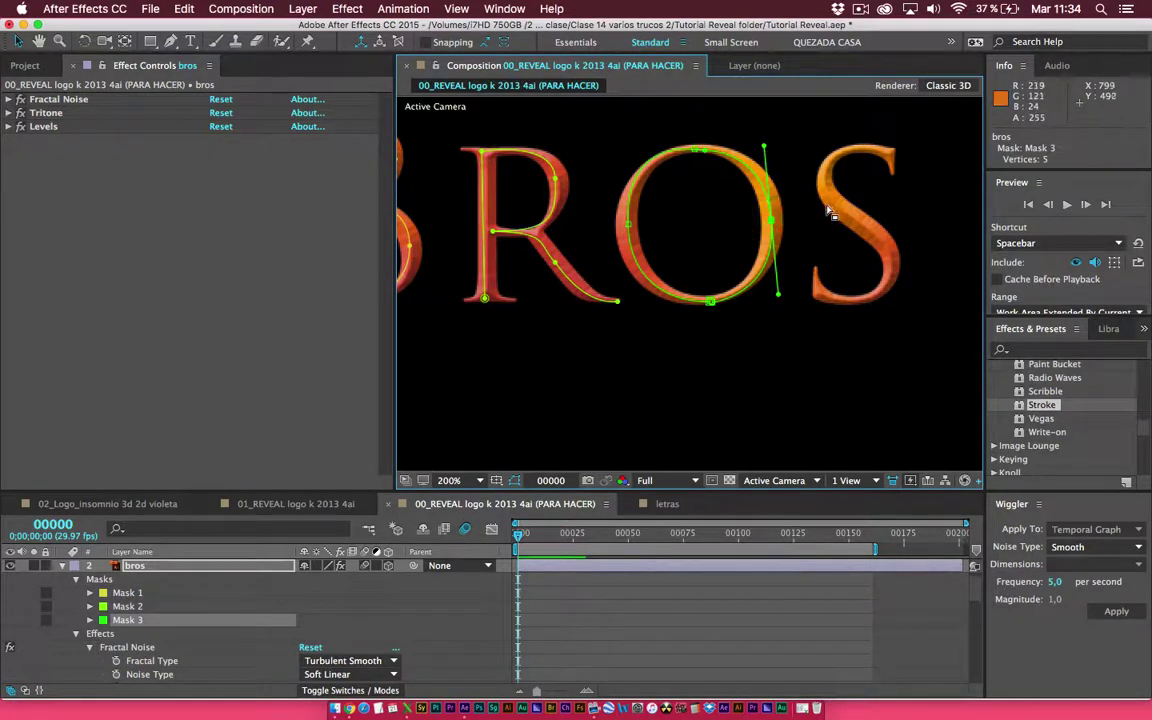
pyautogui.click(552, 567)
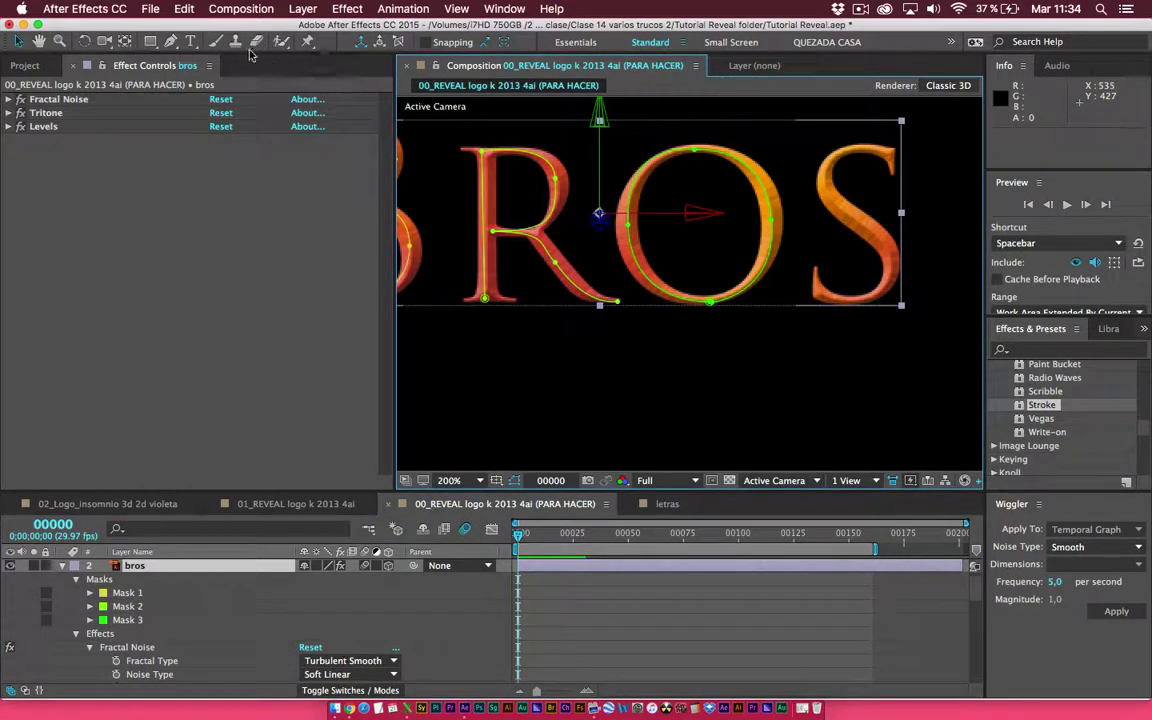
# Draw an open four-point Mask 4 along the S, then zoom back out
pyautogui.press('g')
pyautogui.click(893, 157)
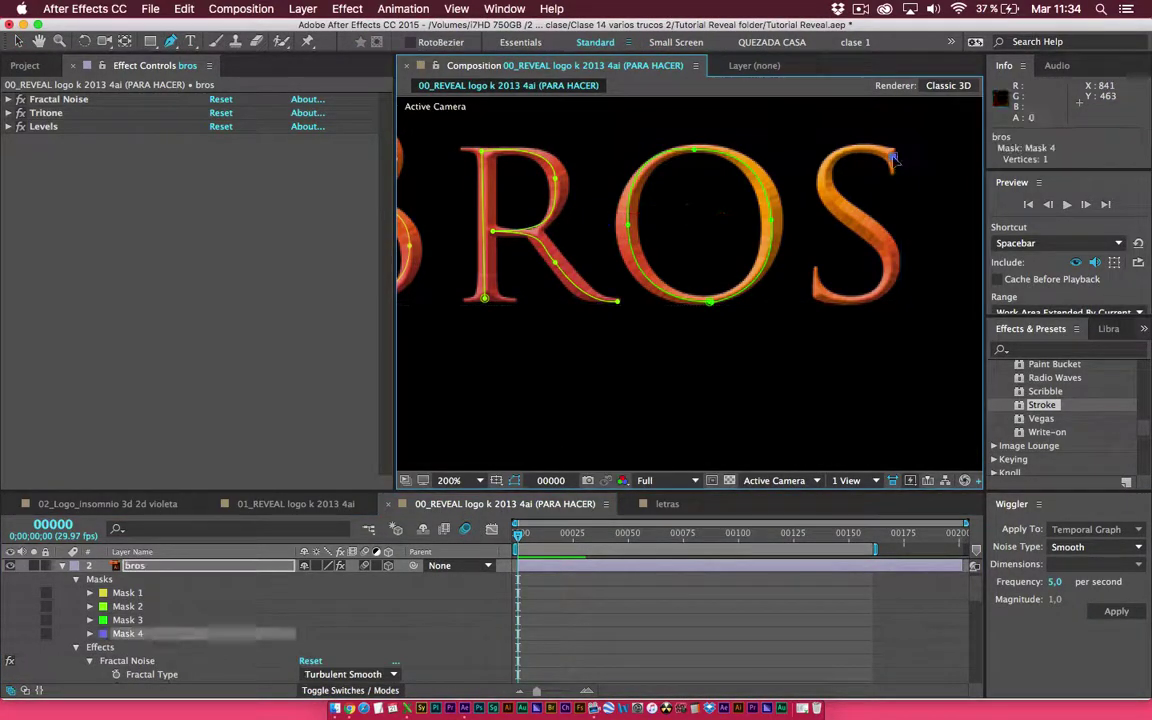
pyautogui.moveTo(824, 175); pyautogui.dragTo(812, 226)
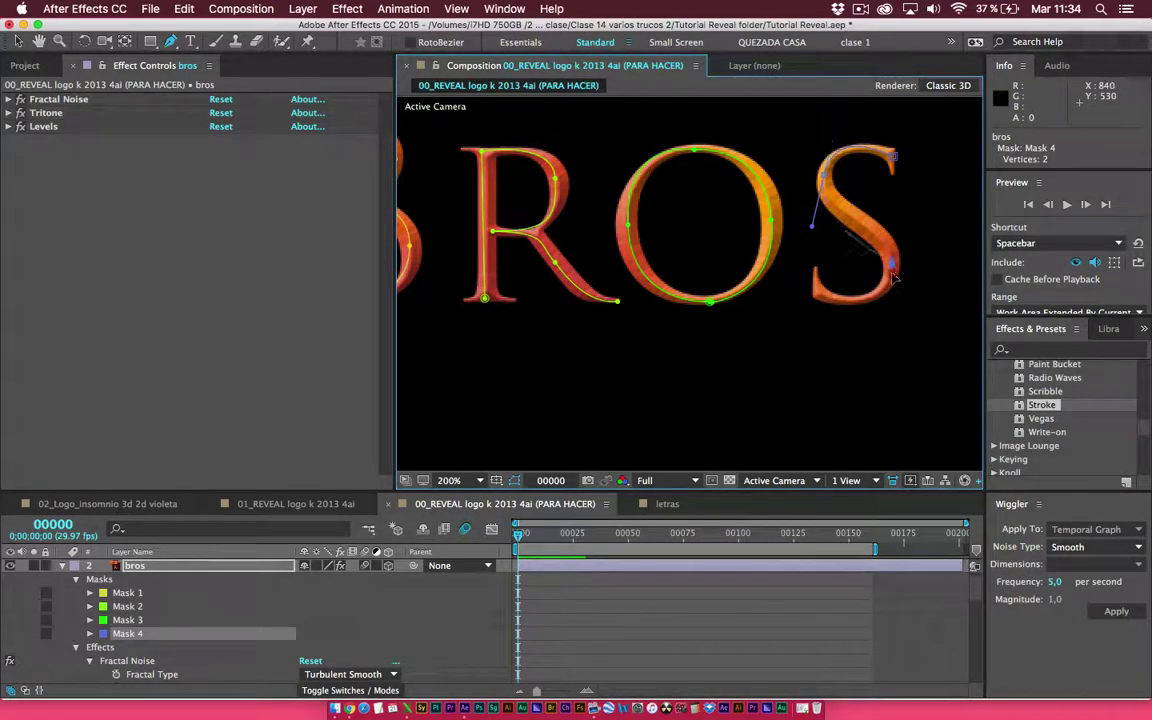
pyautogui.moveTo(893, 278); pyautogui.dragTo(895, 312)
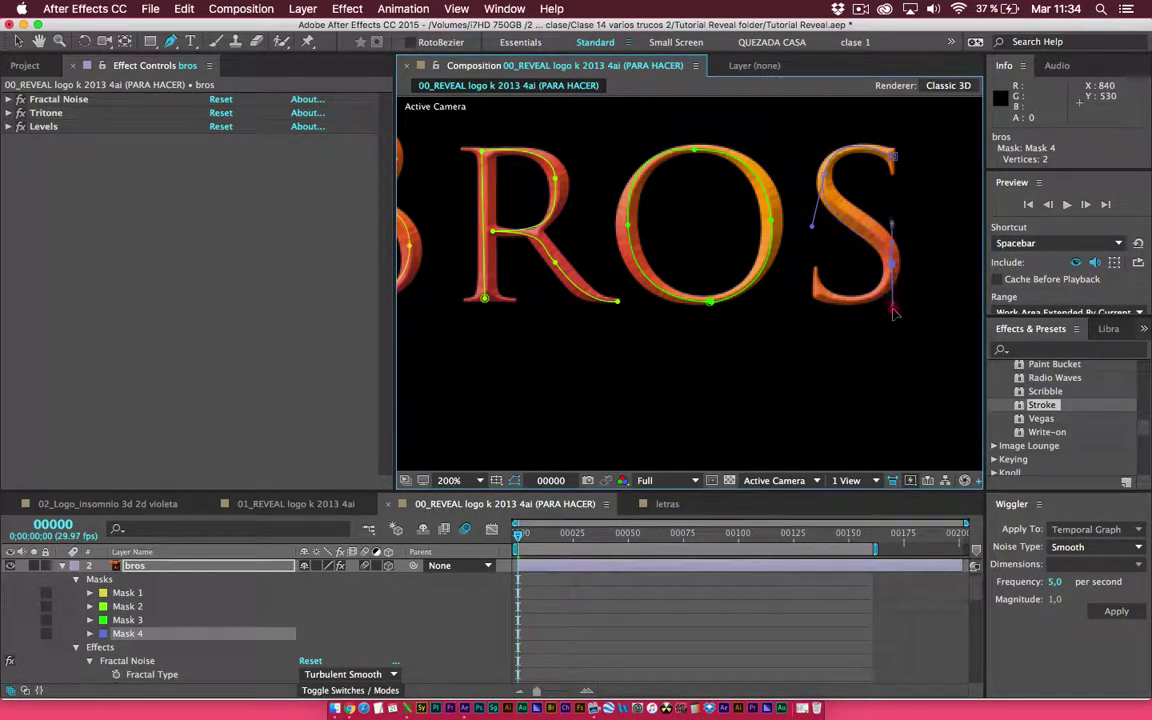
pyautogui.click(808, 290)
pyautogui.press(',')
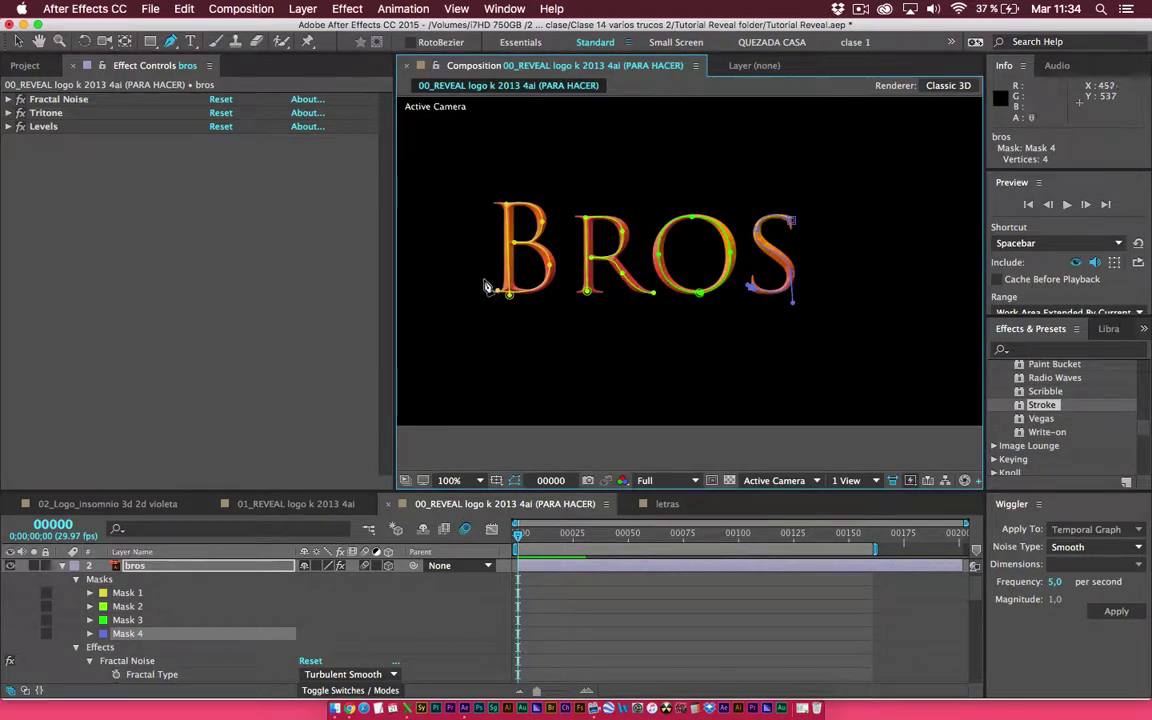
# Change Mask 1's colour from yellow to saturated blue 0018FF
pyautogui.click(127, 594)
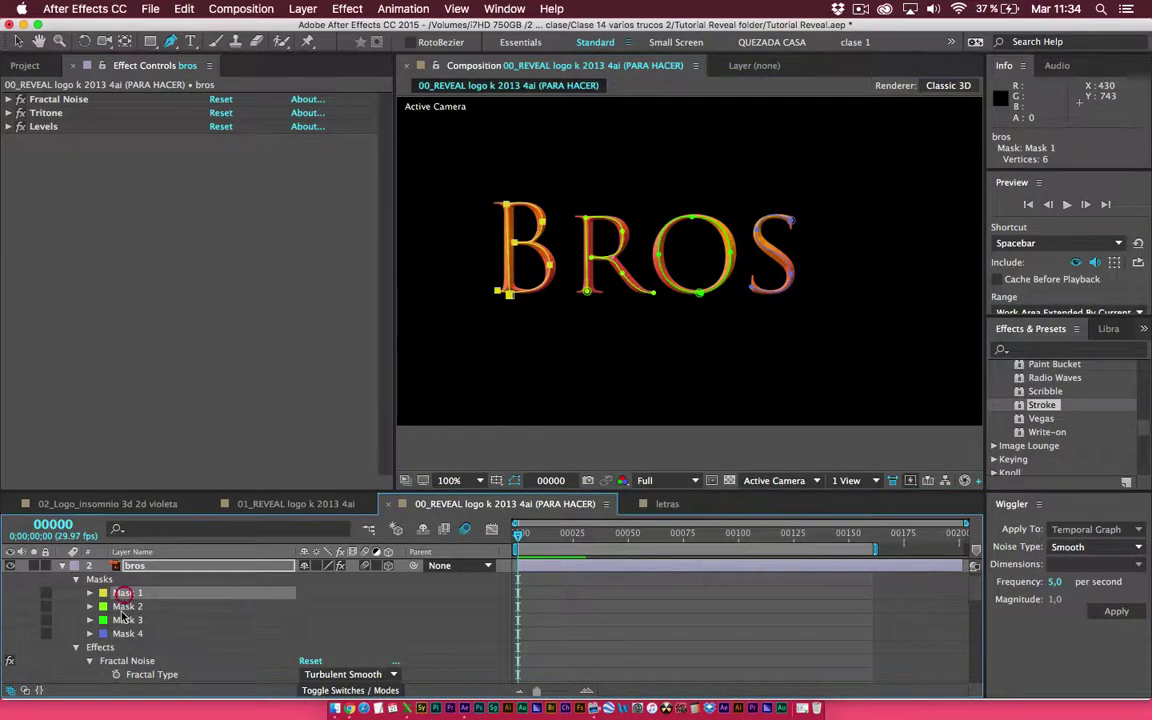
pyautogui.click(124, 607)
pyautogui.click(124, 621)
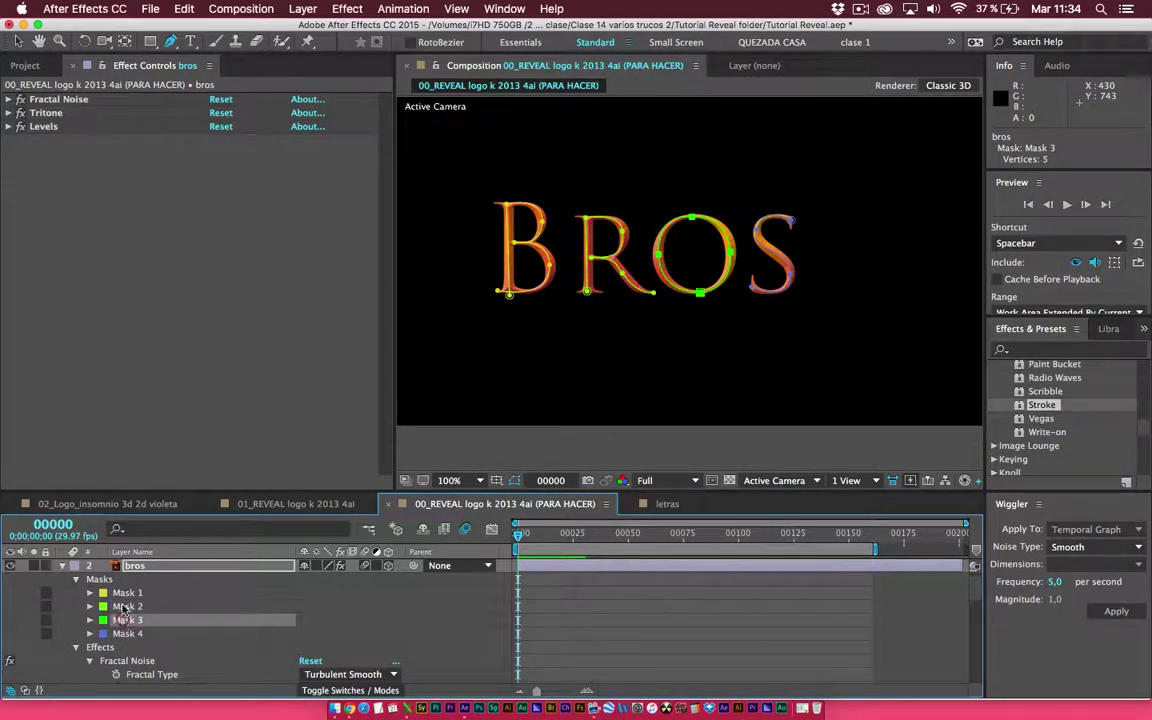
pyautogui.click(123, 594)
pyautogui.click(103, 594)
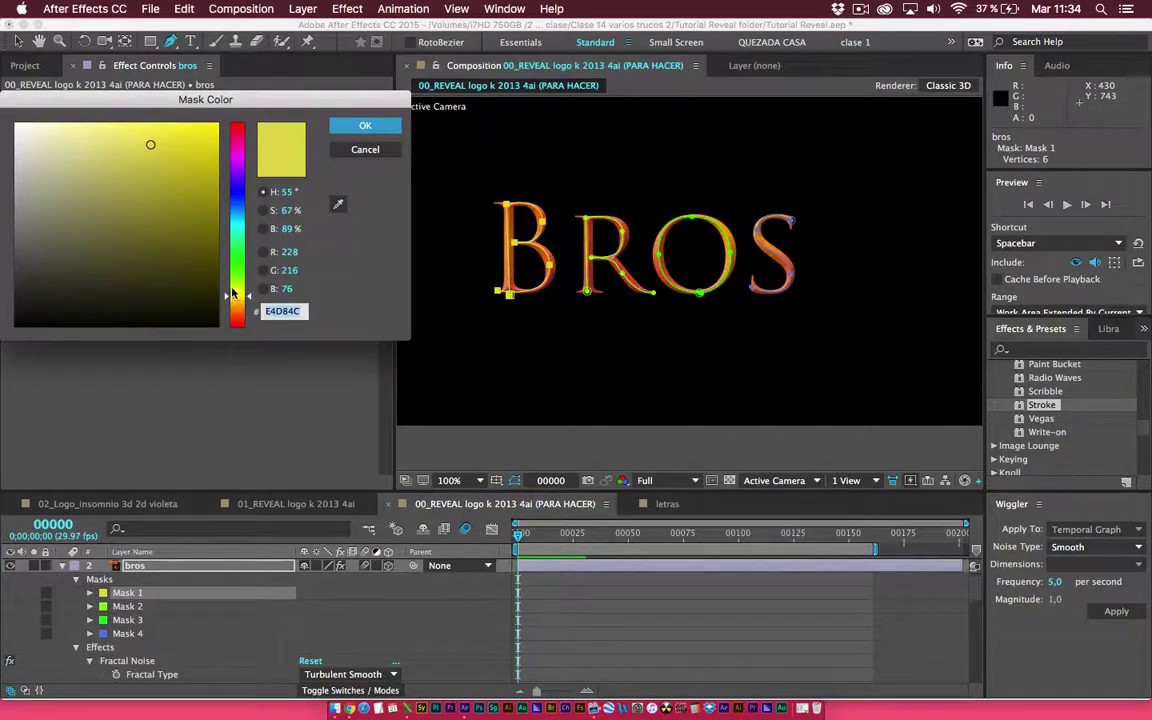
pyautogui.moveTo(232, 293); pyautogui.dragTo(232, 194)
pyautogui.moveTo(150, 174); pyautogui.dragTo(295, 100)
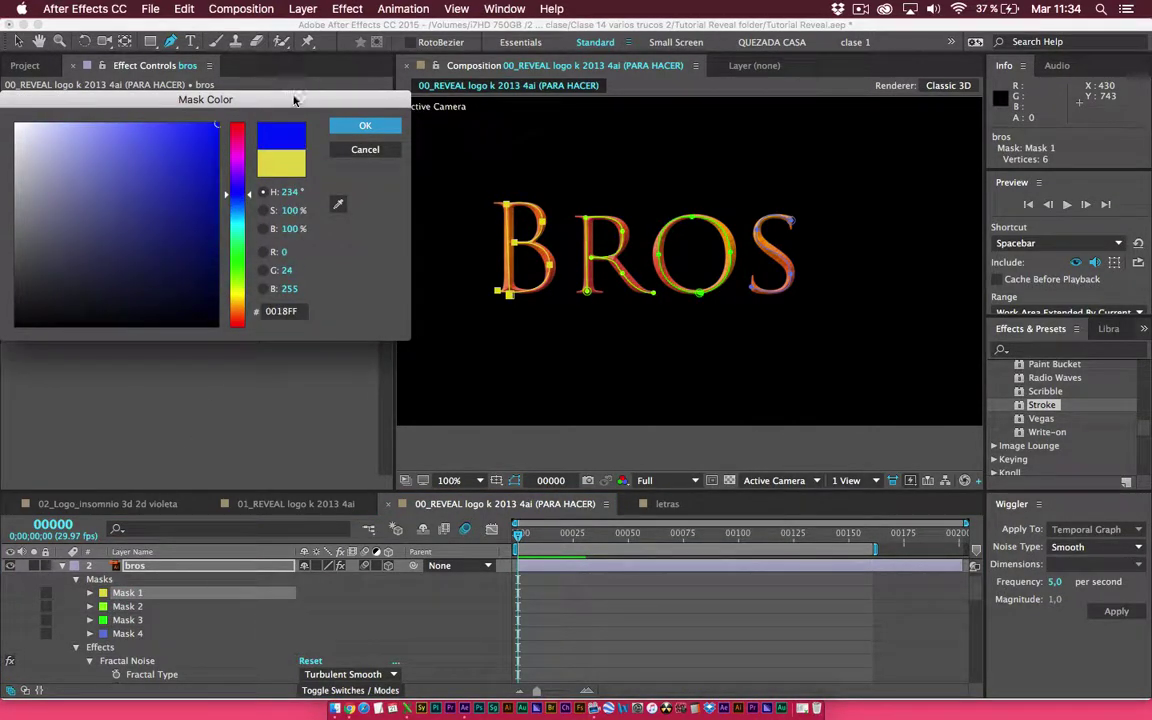
pyautogui.click(364, 125)
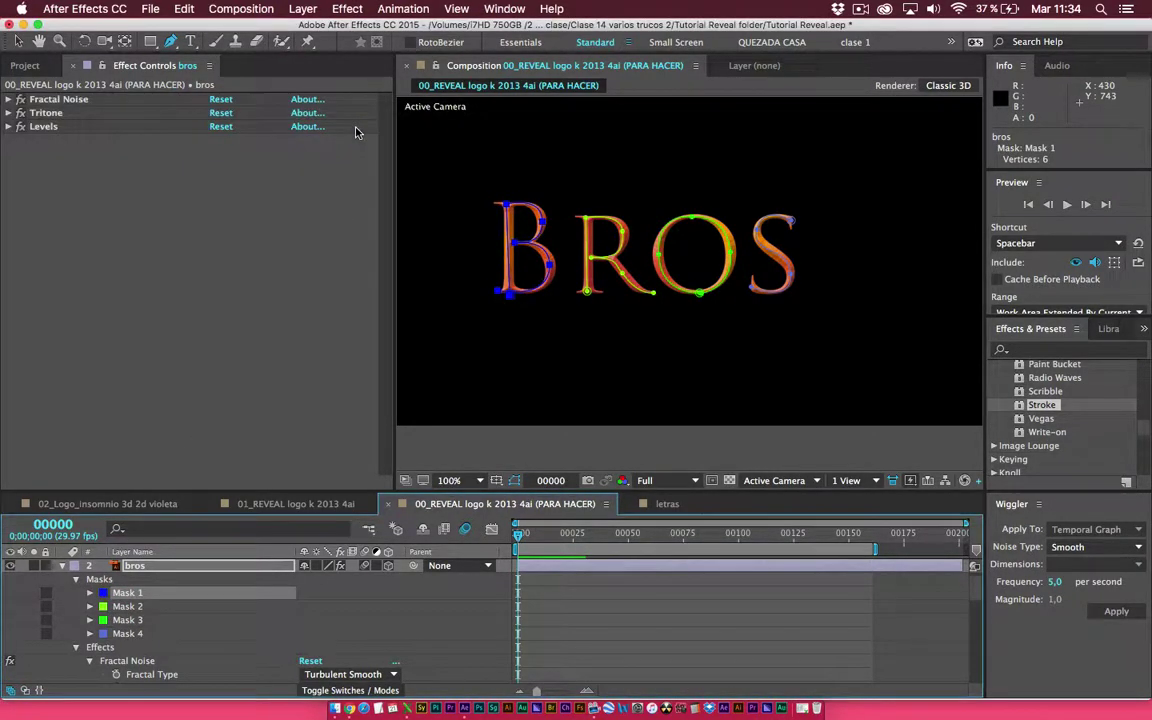
# Make Mask 3 yellow FFDF00, then select Mask 4
pyautogui.click(120, 607)
pyautogui.click(123, 620)
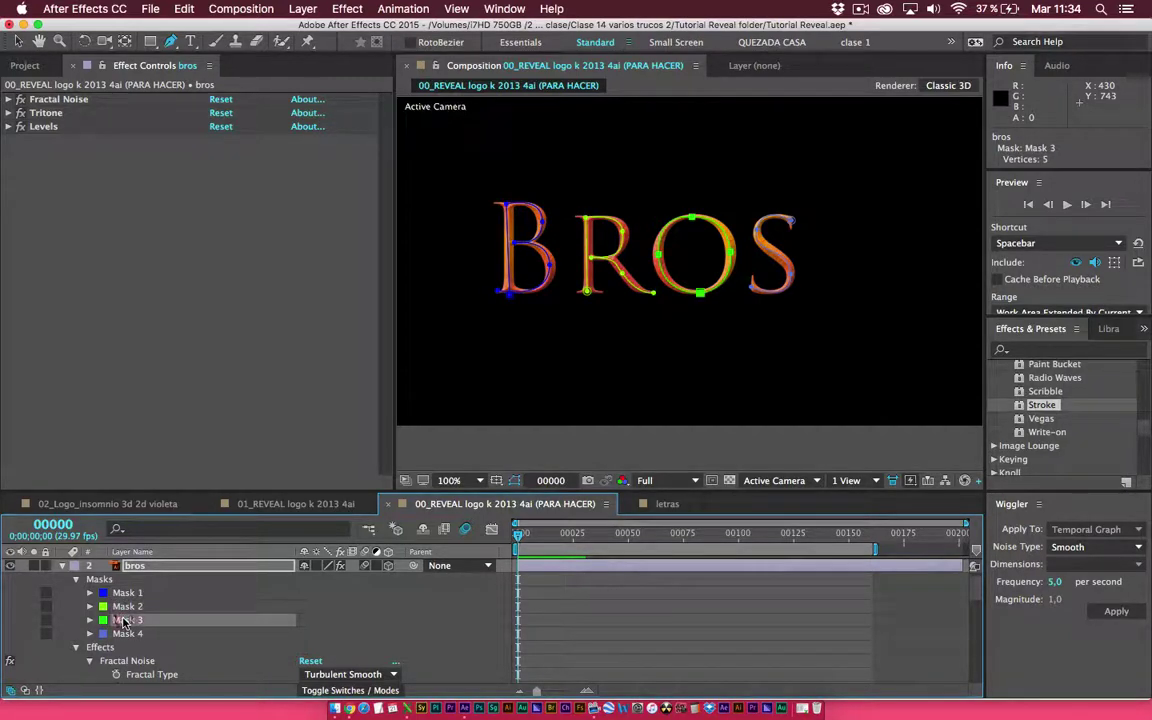
pyautogui.click(103, 620)
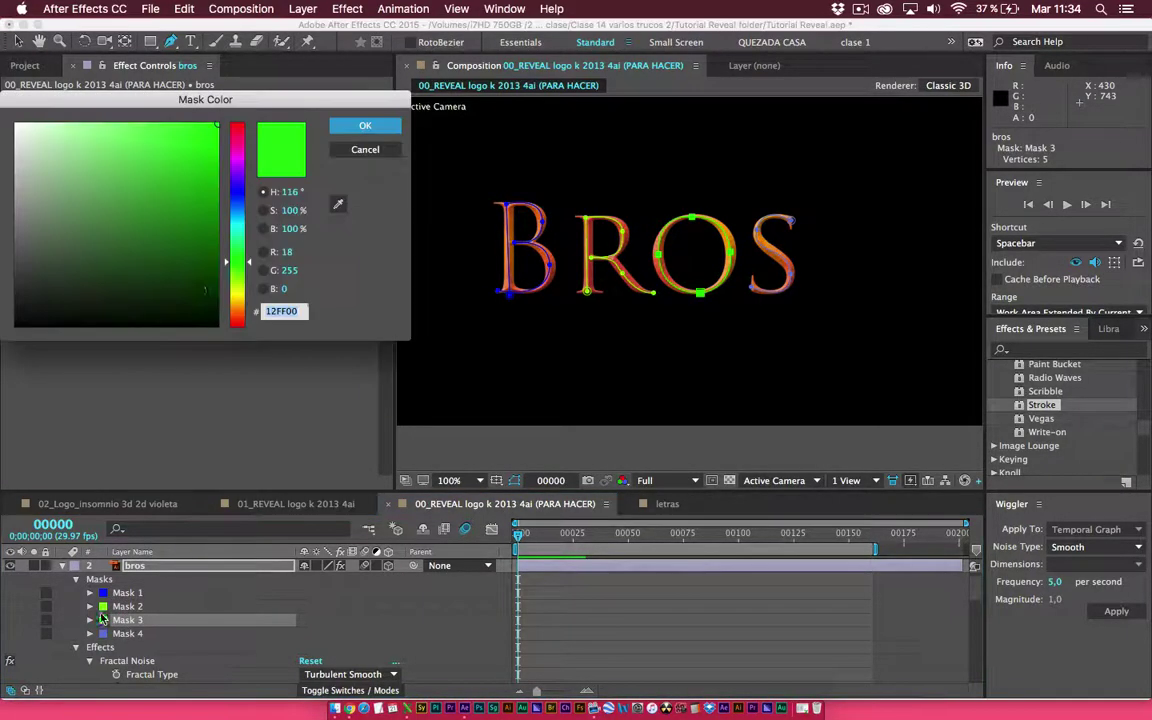
pyautogui.click(237, 298)
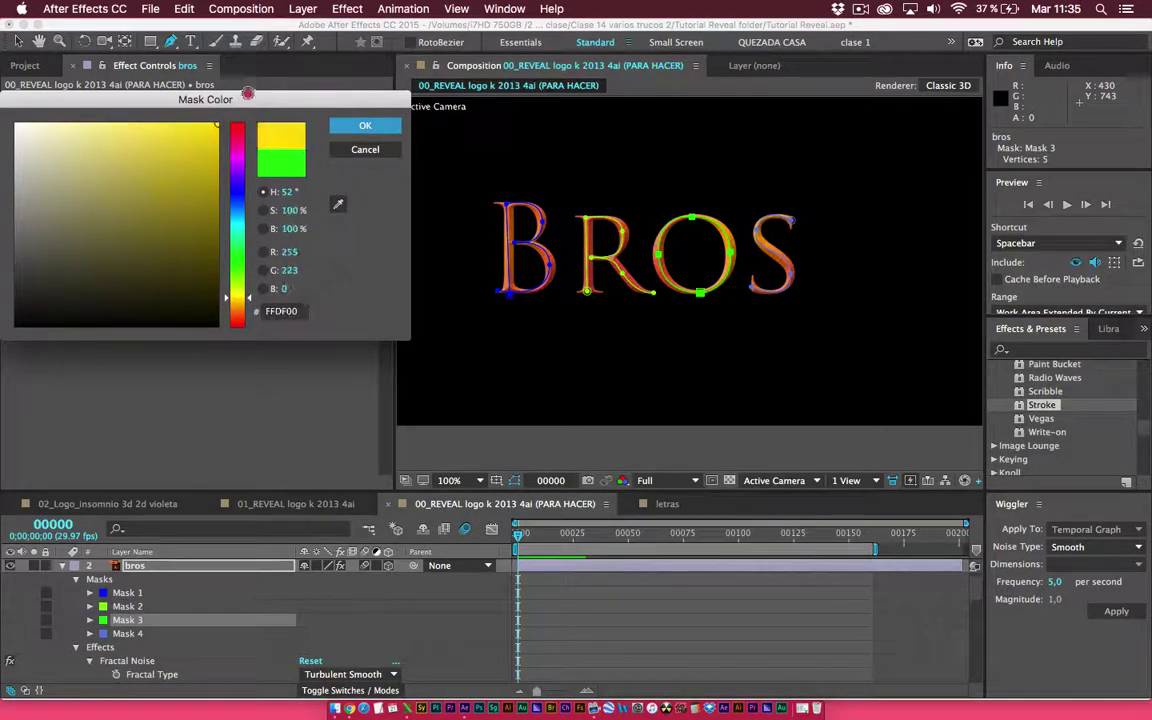
pyautogui.click(365, 124)
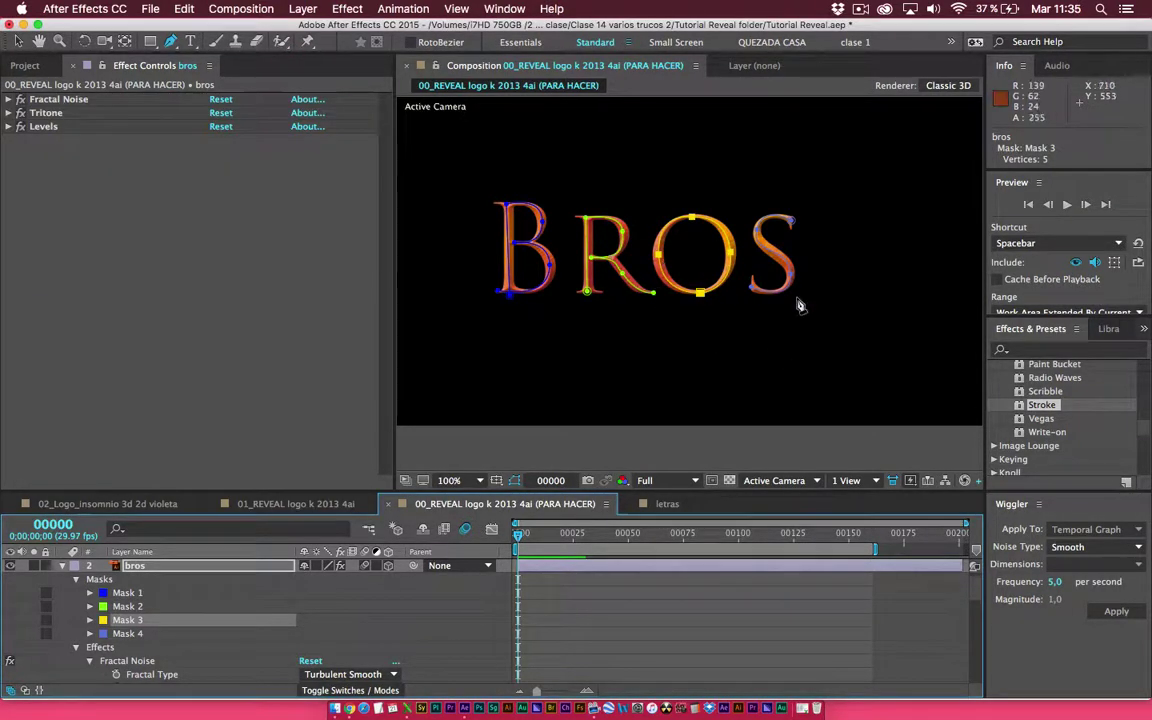
pyautogui.click(128, 634)
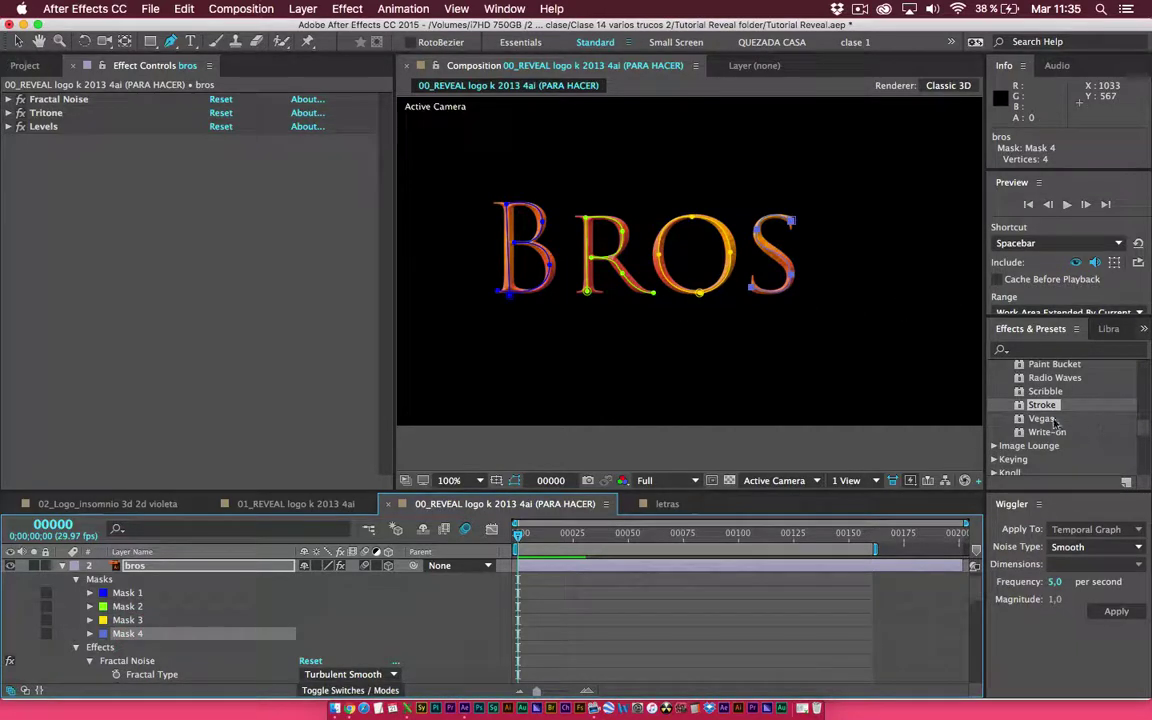
# Apply Stroke to bros and, after trying each mask path, set it to All Masks
pyautogui.moveTo(1047, 411); pyautogui.dragTo(580, 250)
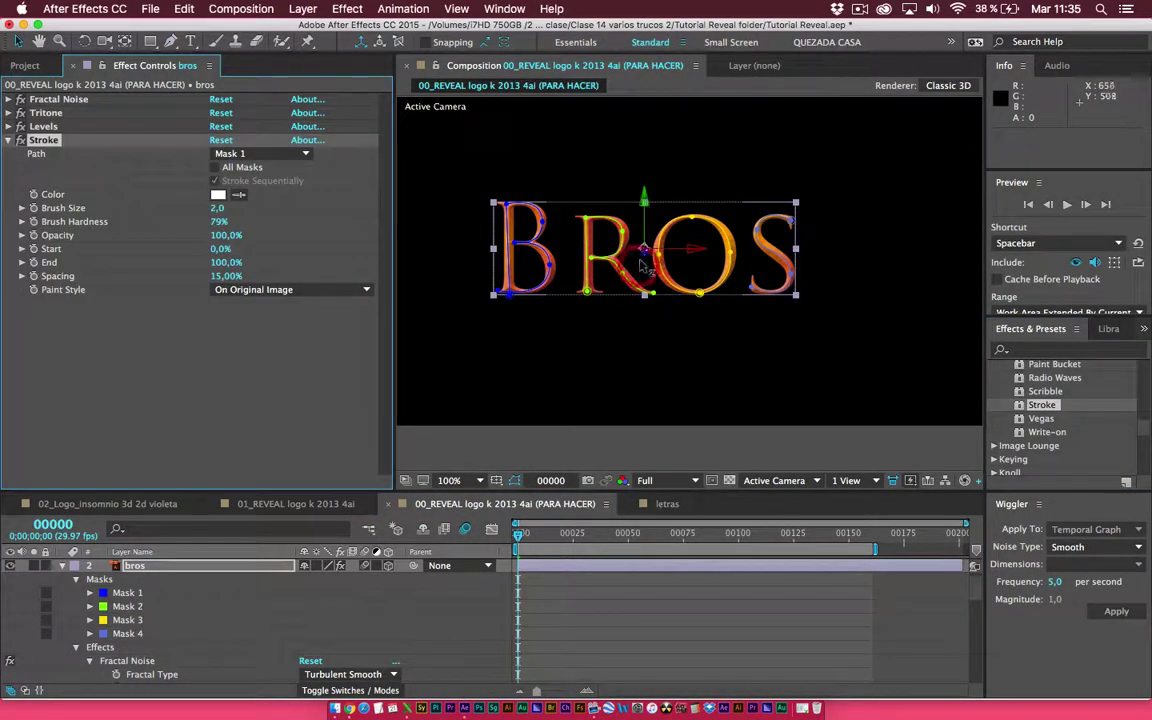
pyautogui.moveTo(216, 213); pyautogui.dragTo(337, 227)
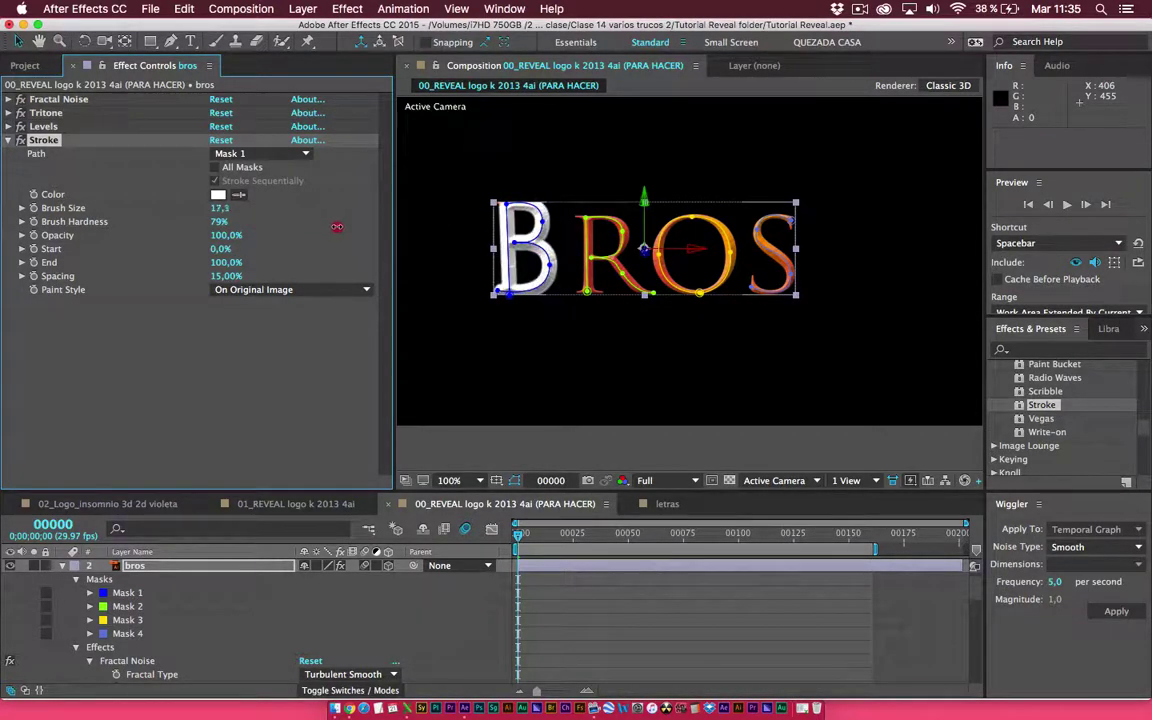
pyautogui.click(240, 153)
pyautogui.click(240, 210)
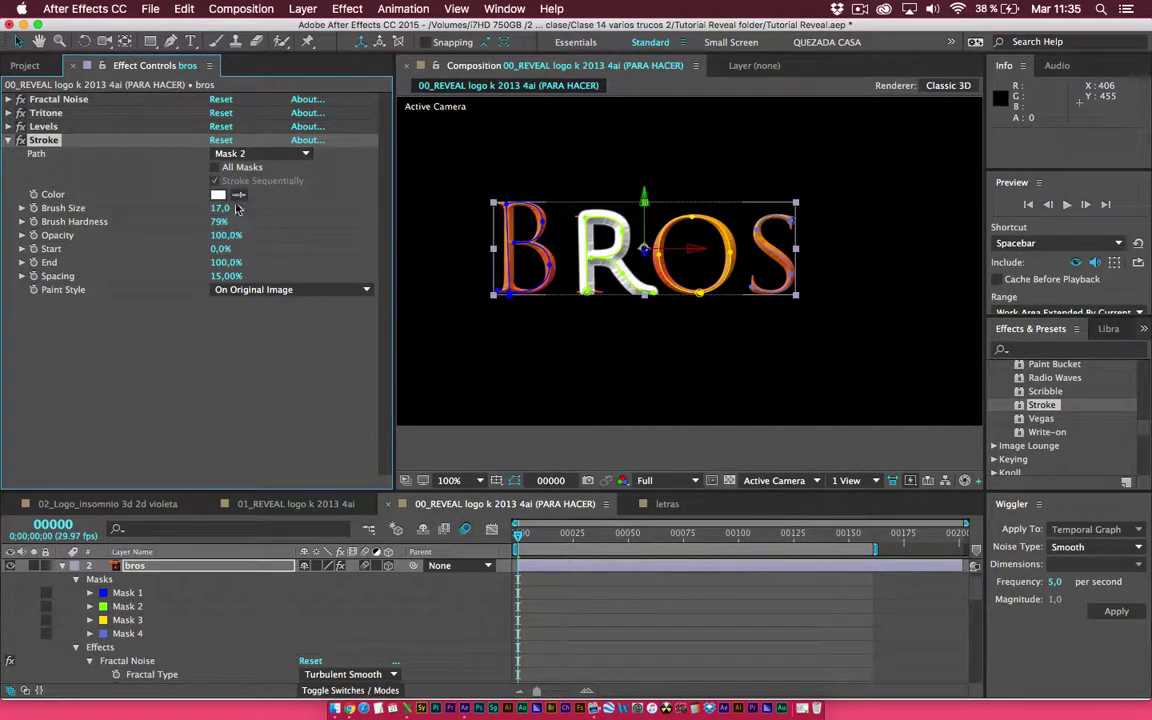
pyautogui.click(240, 153)
pyautogui.click(246, 225)
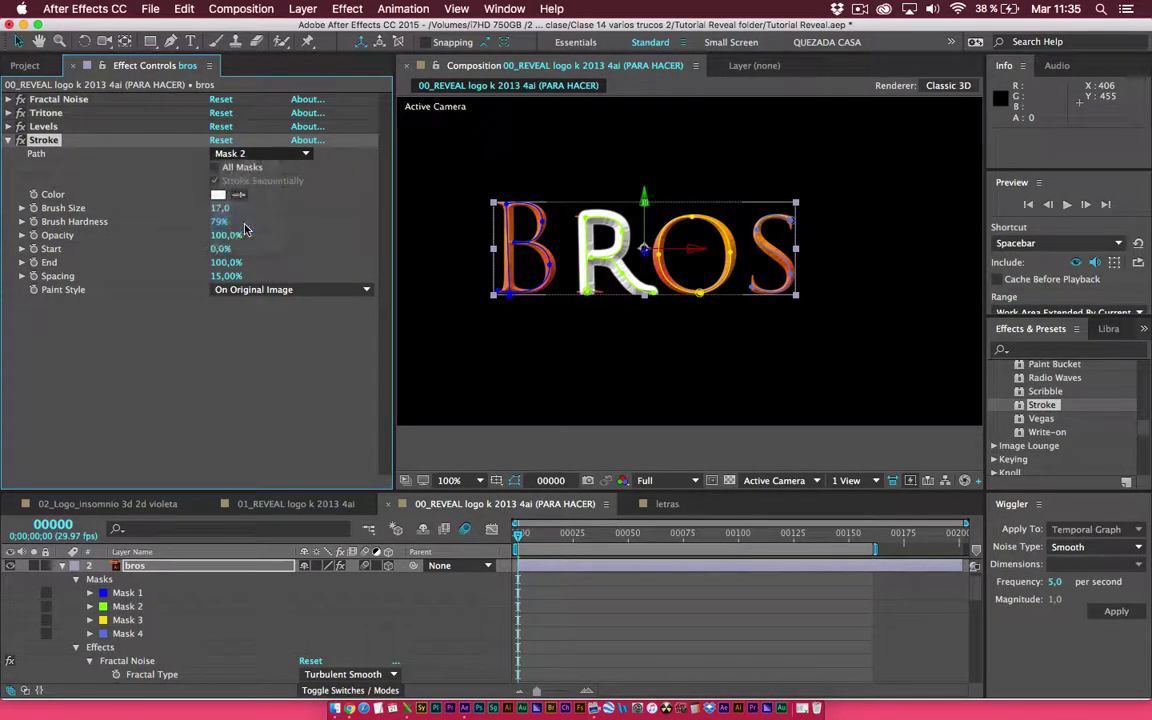
pyautogui.click(240, 153)
pyautogui.click(245, 240)
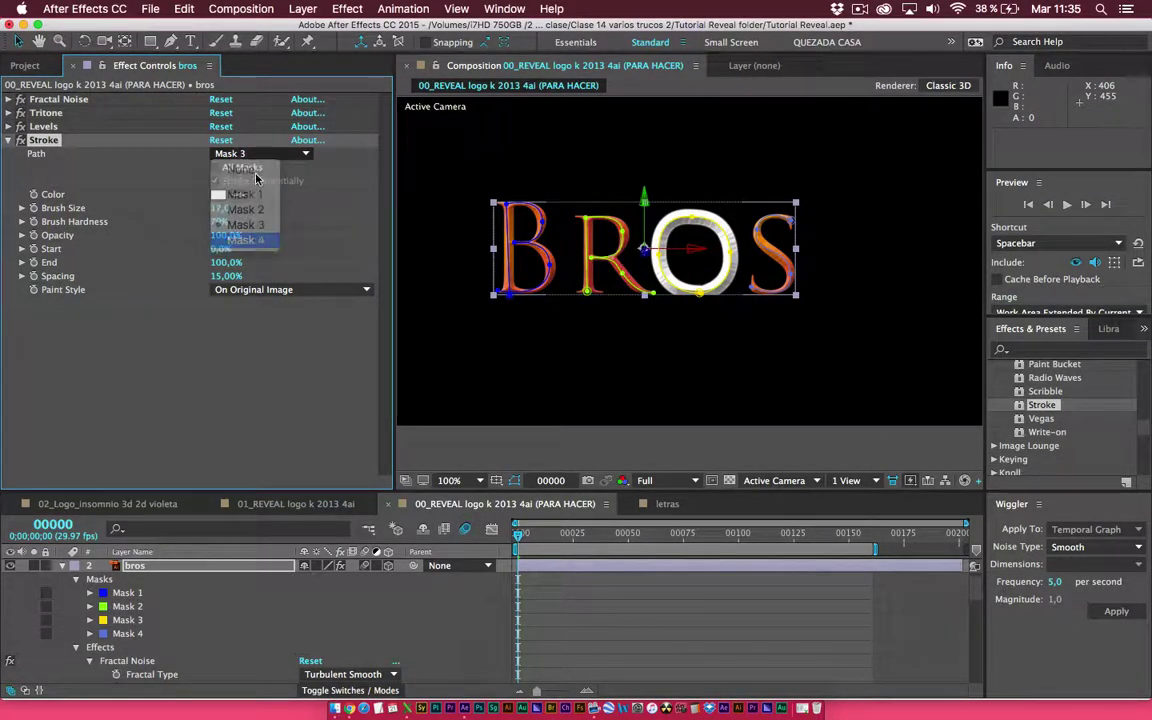
pyautogui.click(240, 153)
pyautogui.click(238, 170)
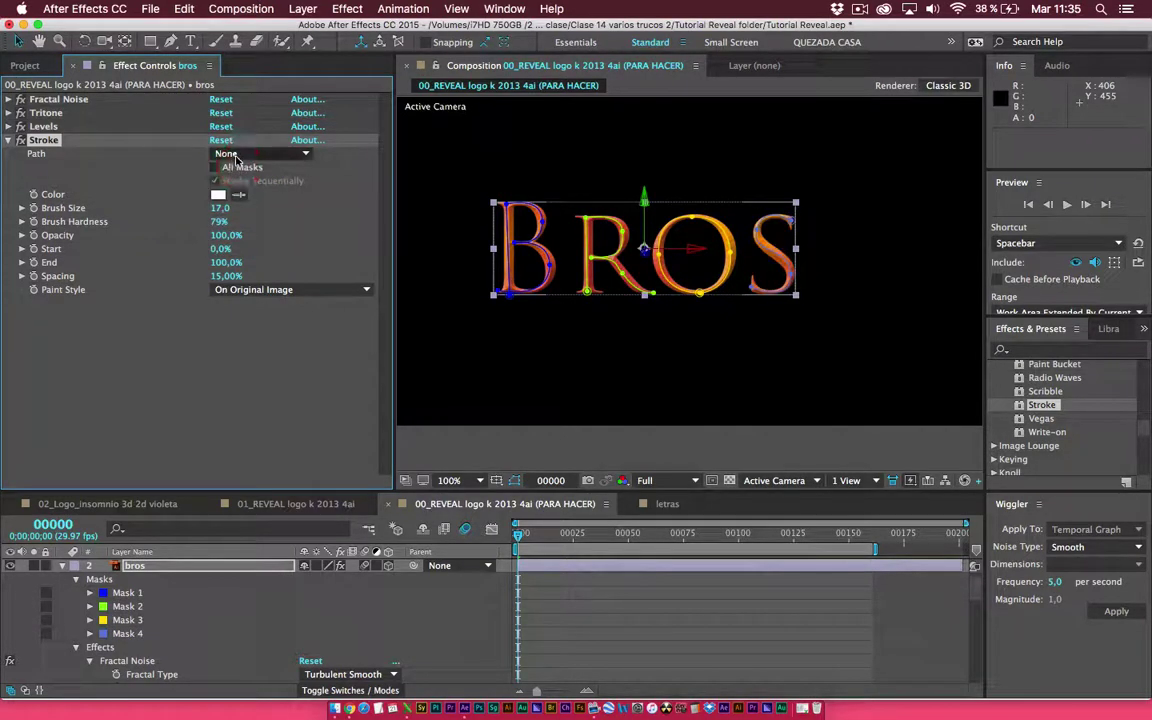
pyautogui.click(240, 153)
pyautogui.click(232, 188)
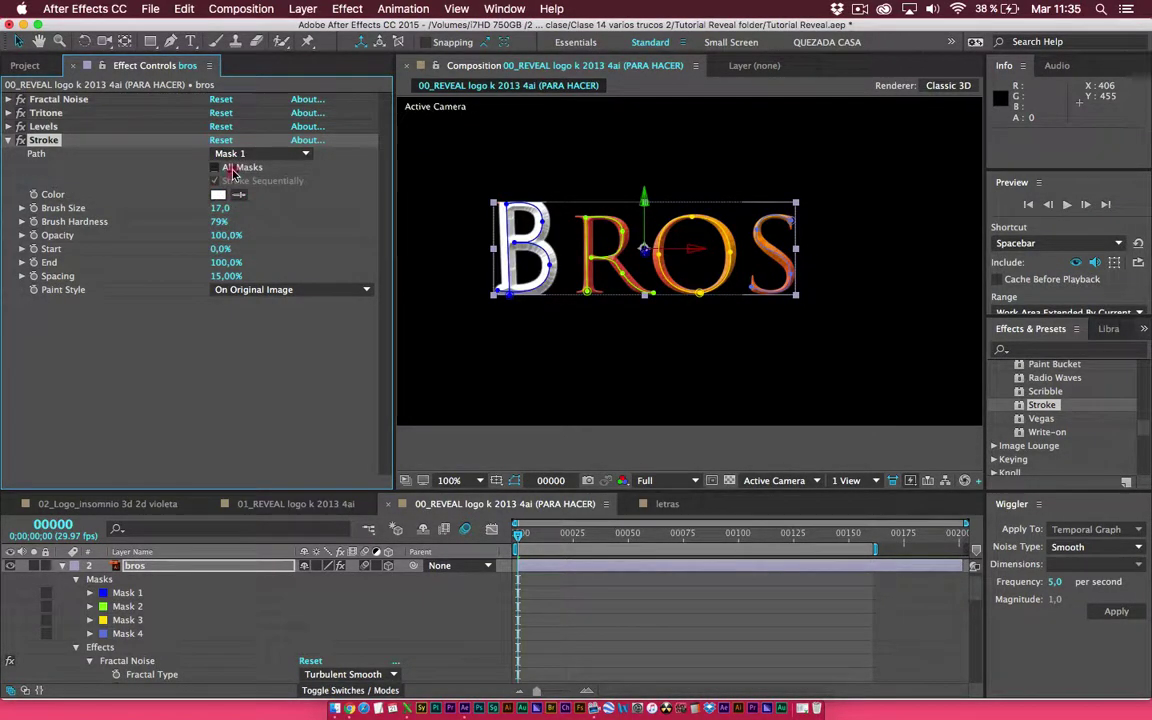
pyautogui.click(218, 168)
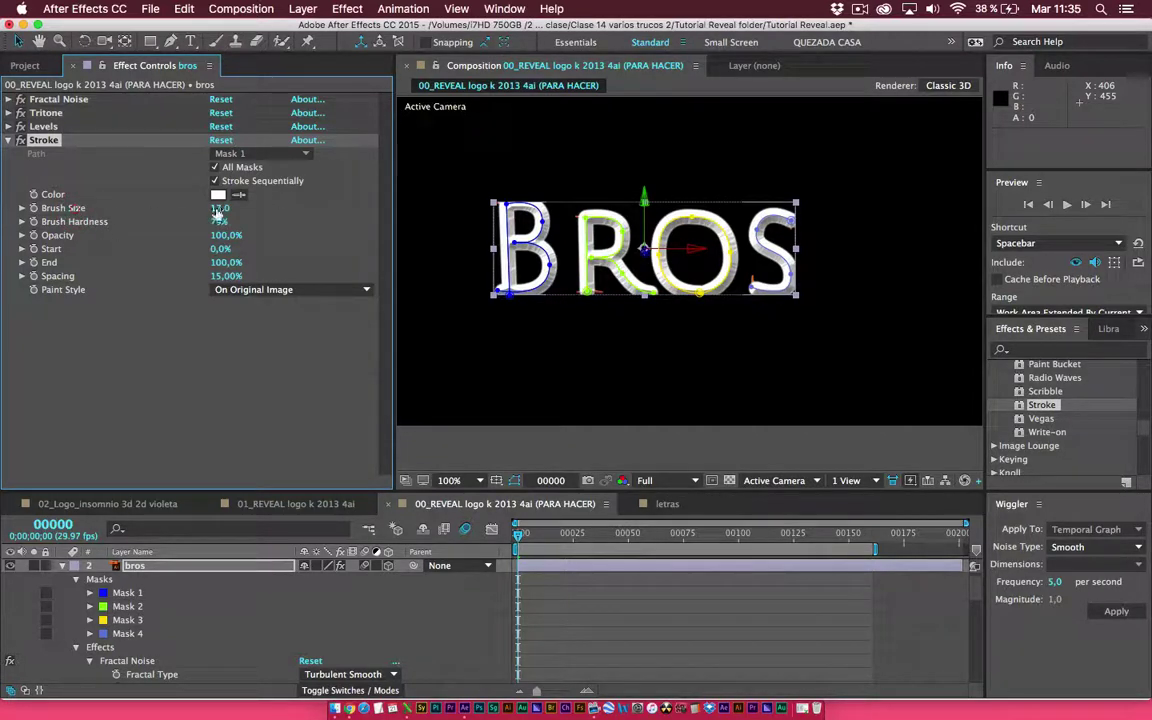
# Set the Stroke brush size to 27
pyautogui.moveTo(218, 207)
pyautogui.mouseDown()
pyautogui.moveTo(405, 231)
pyautogui.moveTo(379, 250)
pyautogui.moveTo(427, 255)
pyautogui.mouseUp()
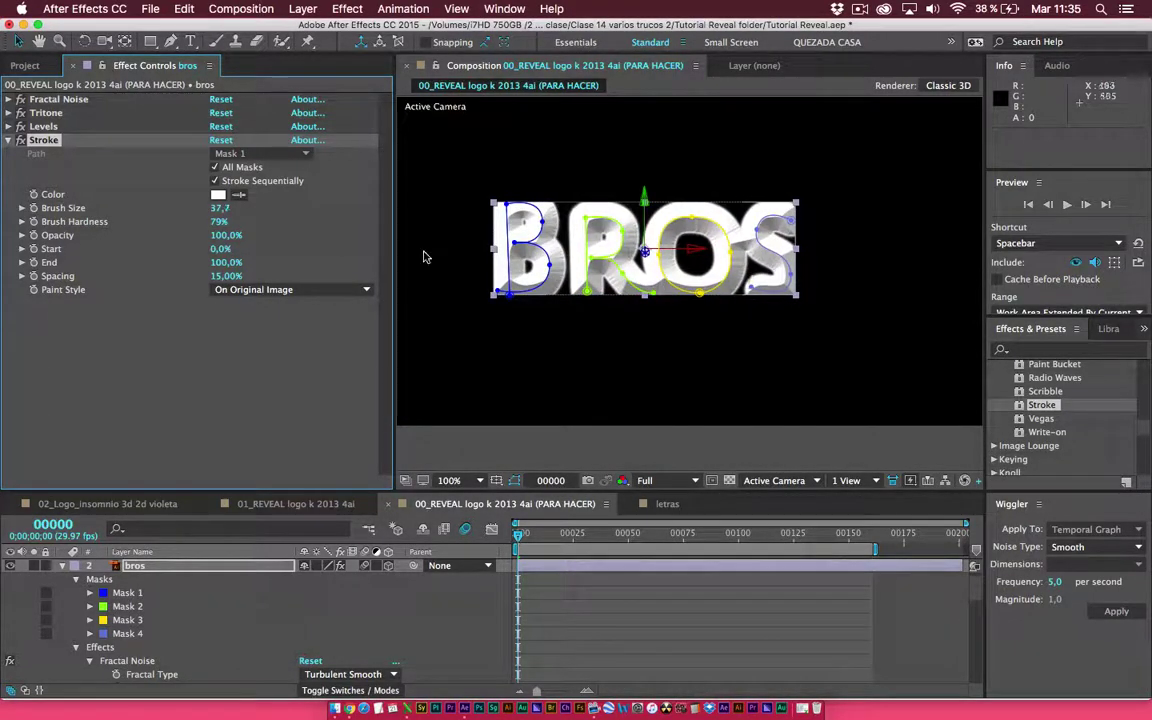
pyautogui.click(757, 292)
pyautogui.click(73, 226)
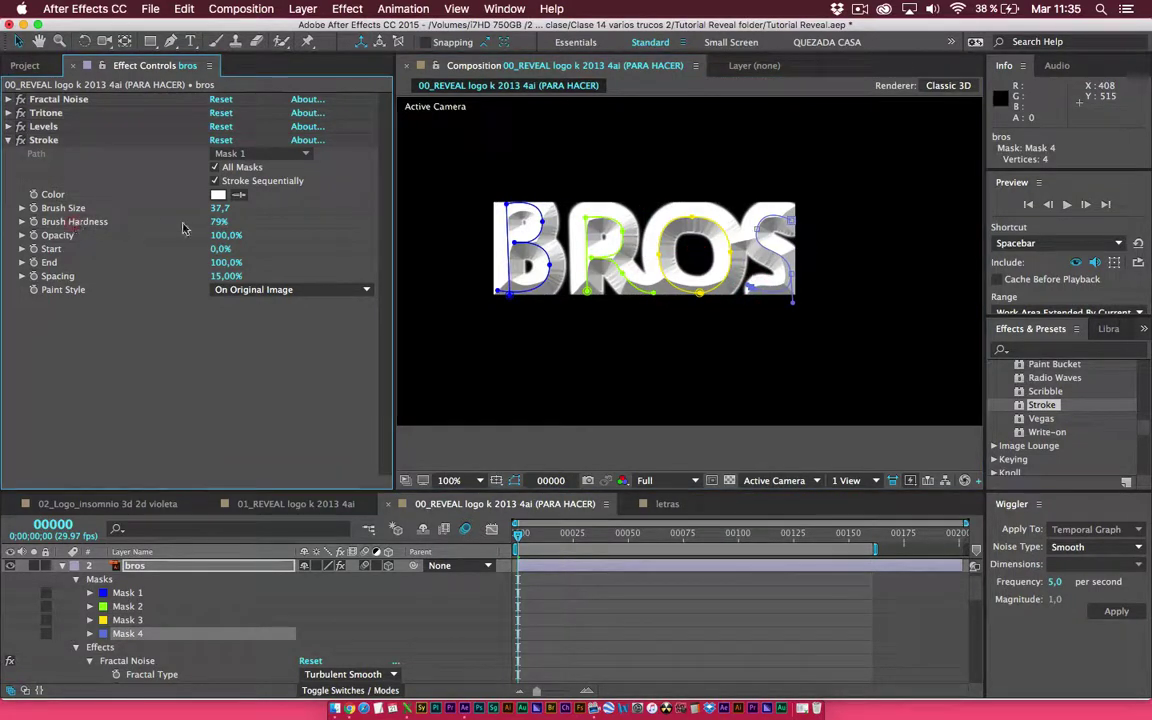
pyautogui.click(43, 140)
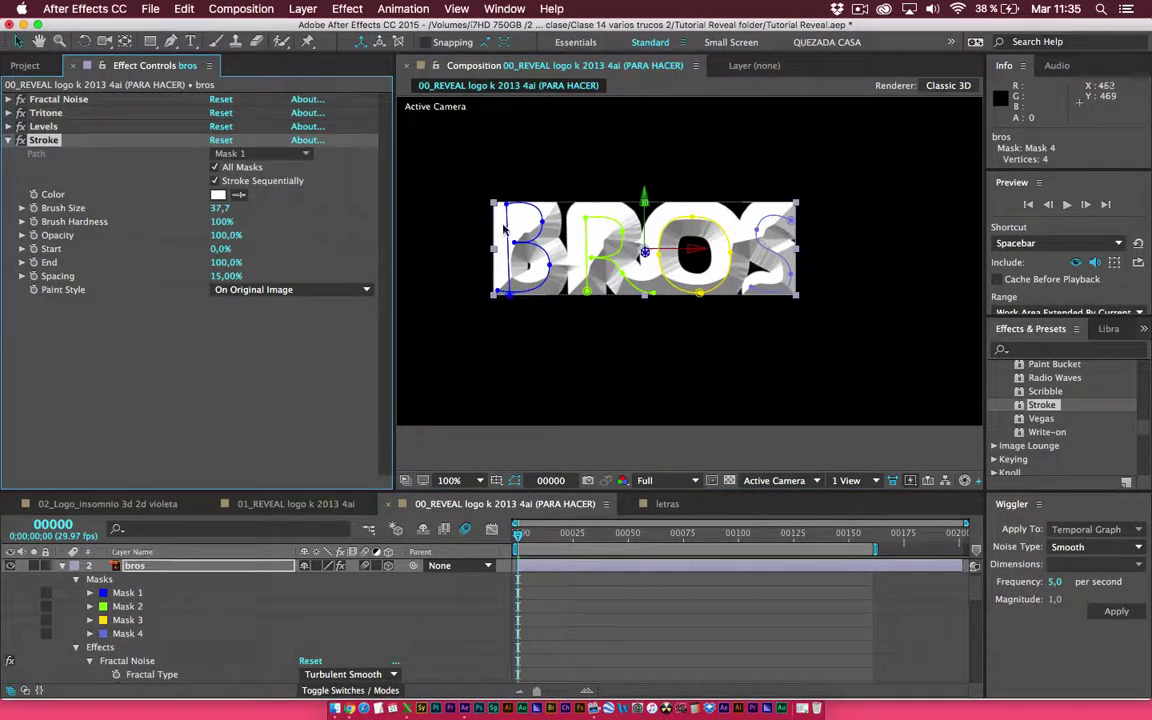
pyautogui.moveTo(185, 209); pyautogui.dragTo(144, 219)
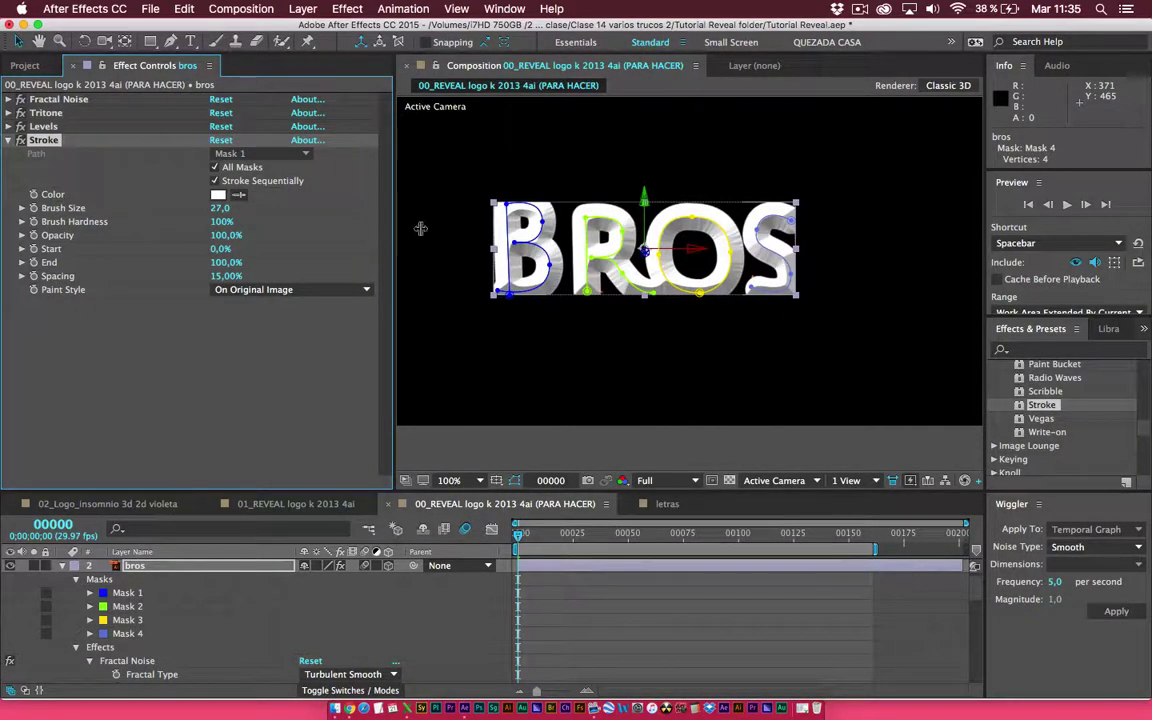
# Set Paint Style to Reveal Original Image and Stroke End to 0%
pyautogui.click(258, 290)
pyautogui.click(260, 337)
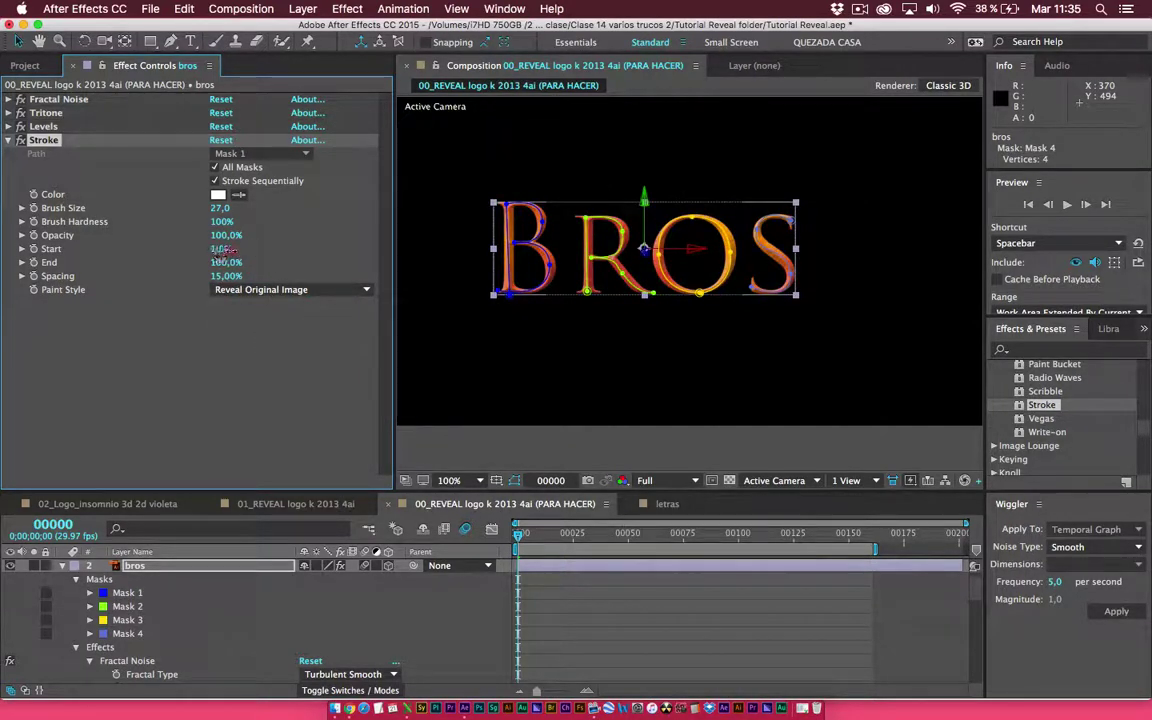
pyautogui.moveTo(222, 250)
pyautogui.mouseDown()
pyautogui.moveTo(313, 258)
pyautogui.moveTo(253, 262)
pyautogui.mouseUp()
pyautogui.moveTo(258, 248); pyautogui.dragTo(117, 247)
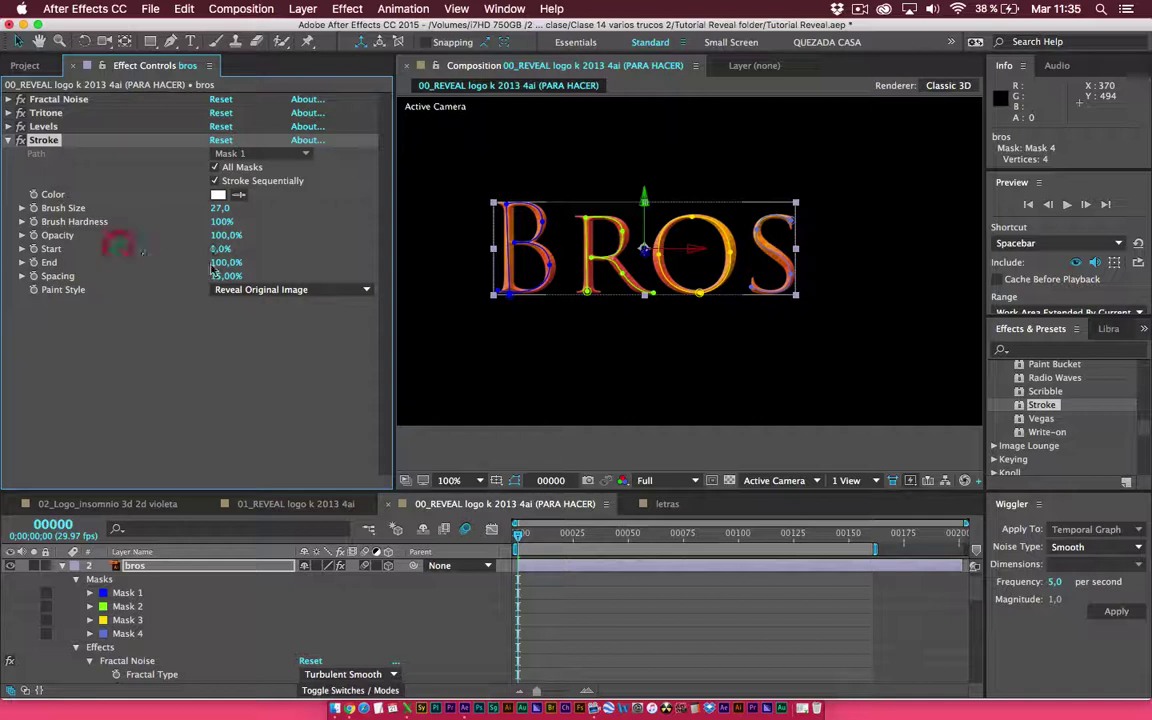
pyautogui.moveTo(216, 262)
pyautogui.mouseDown()
pyautogui.moveTo(119, 254)
pyautogui.moveTo(228, 248)
pyautogui.moveTo(157, 254)
pyautogui.moveTo(150, 266)
pyautogui.moveTo(37, 263)
pyautogui.mouseUp()
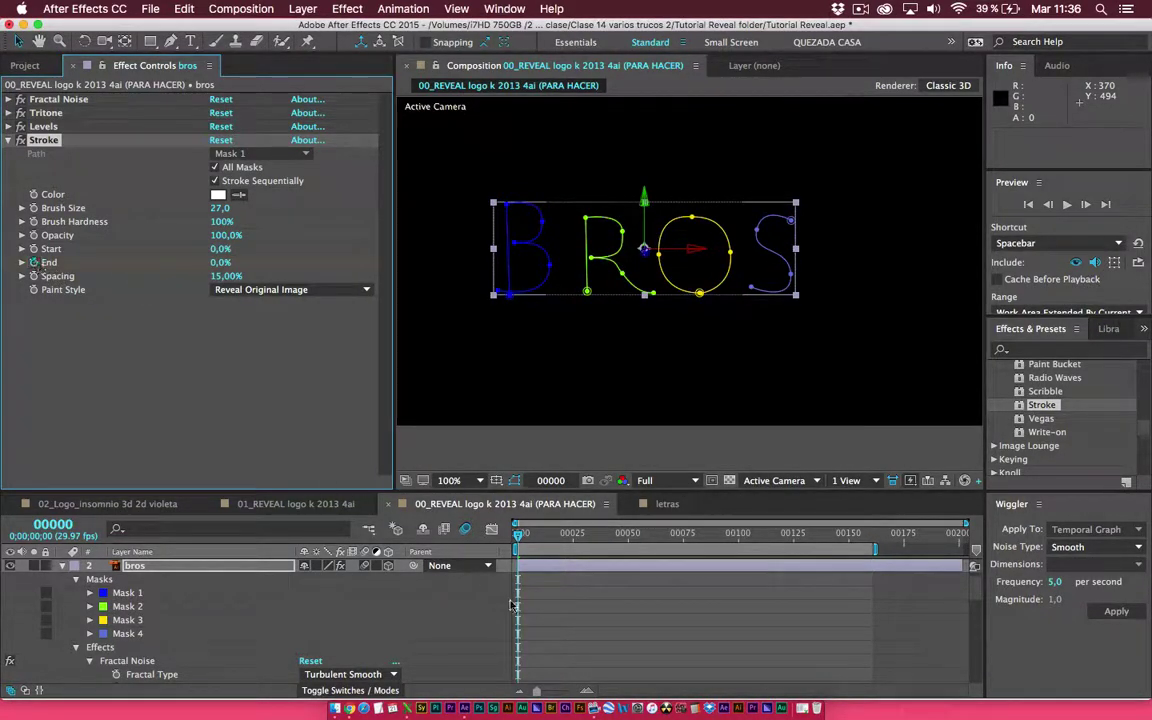
# Keyframe Stroke End to 99% at a later frame
pyautogui.press('u')
pyautogui.click(527, 563)
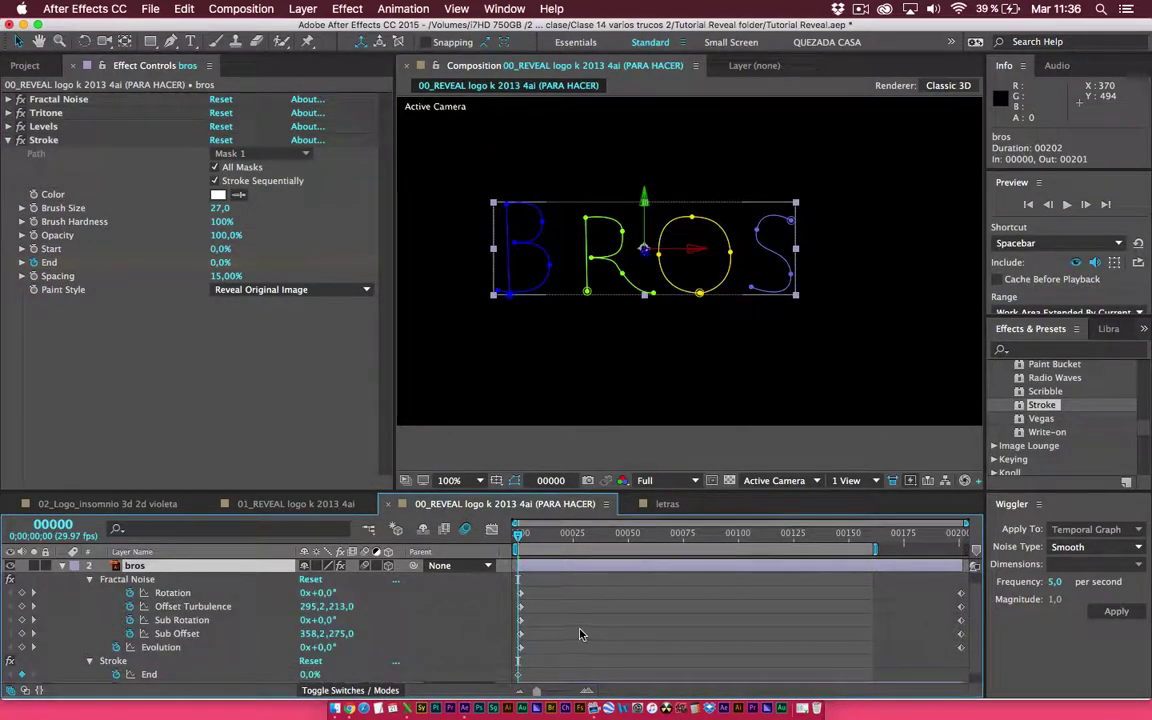
pyautogui.click(90, 579)
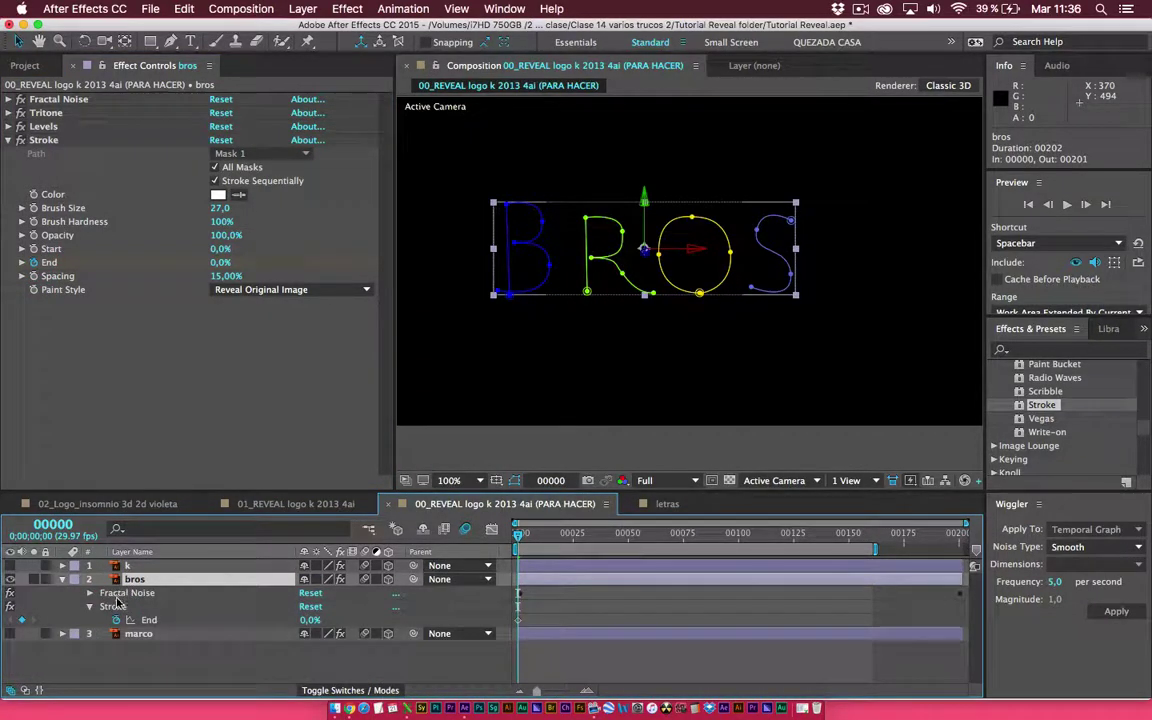
pyautogui.click(113, 606)
pyautogui.click(519, 620)
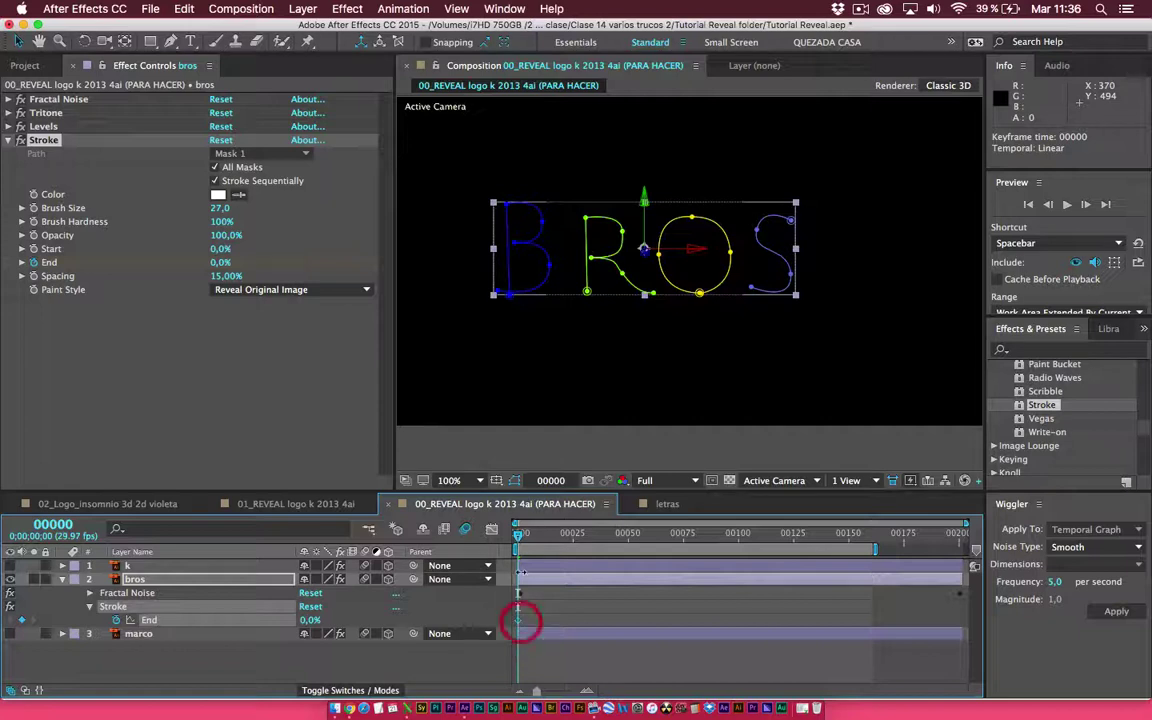
pyautogui.moveTo(519, 533); pyautogui.dragTo(631, 535)
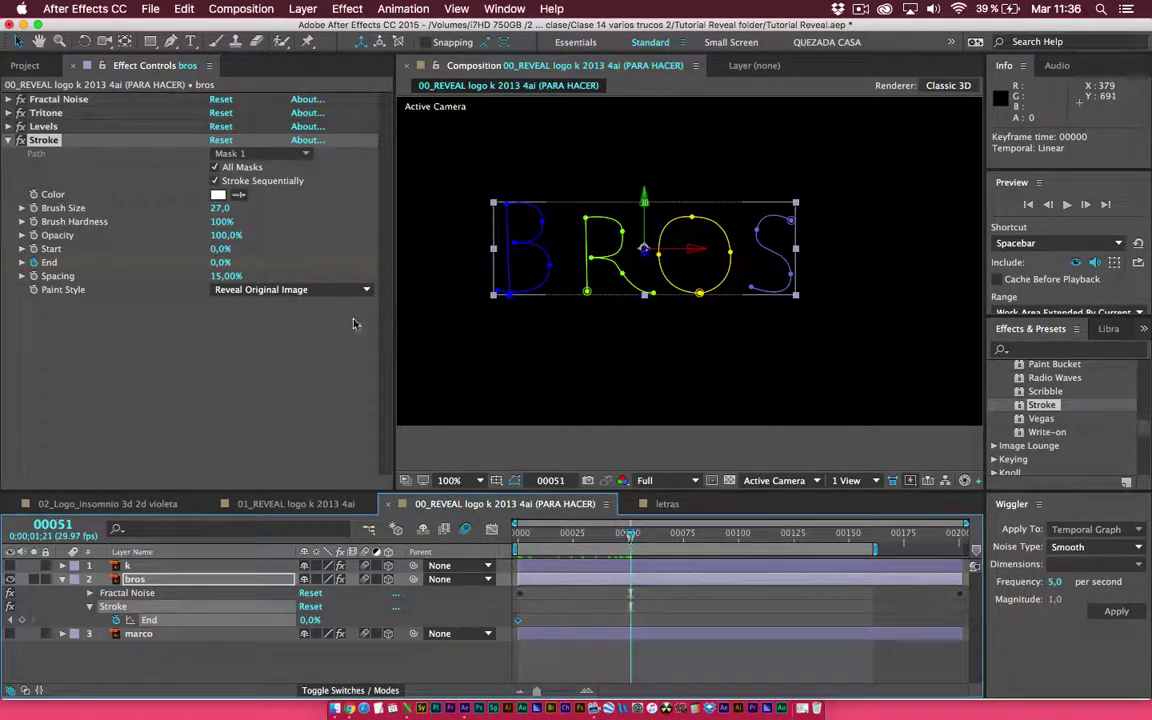
pyautogui.moveTo(219, 262); pyautogui.dragTo(430, 267)
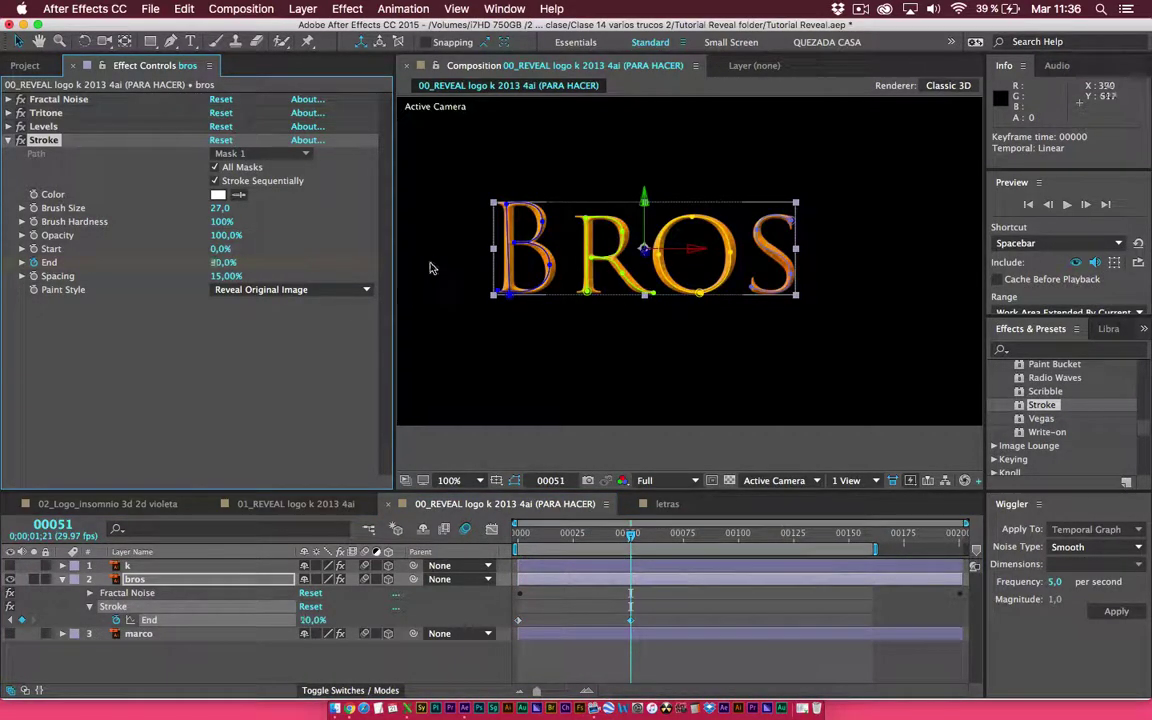
# End the work area there, preview the reveal, and move the 99% keyframe earlier
pyautogui.press('n')
pyautogui.press('space')
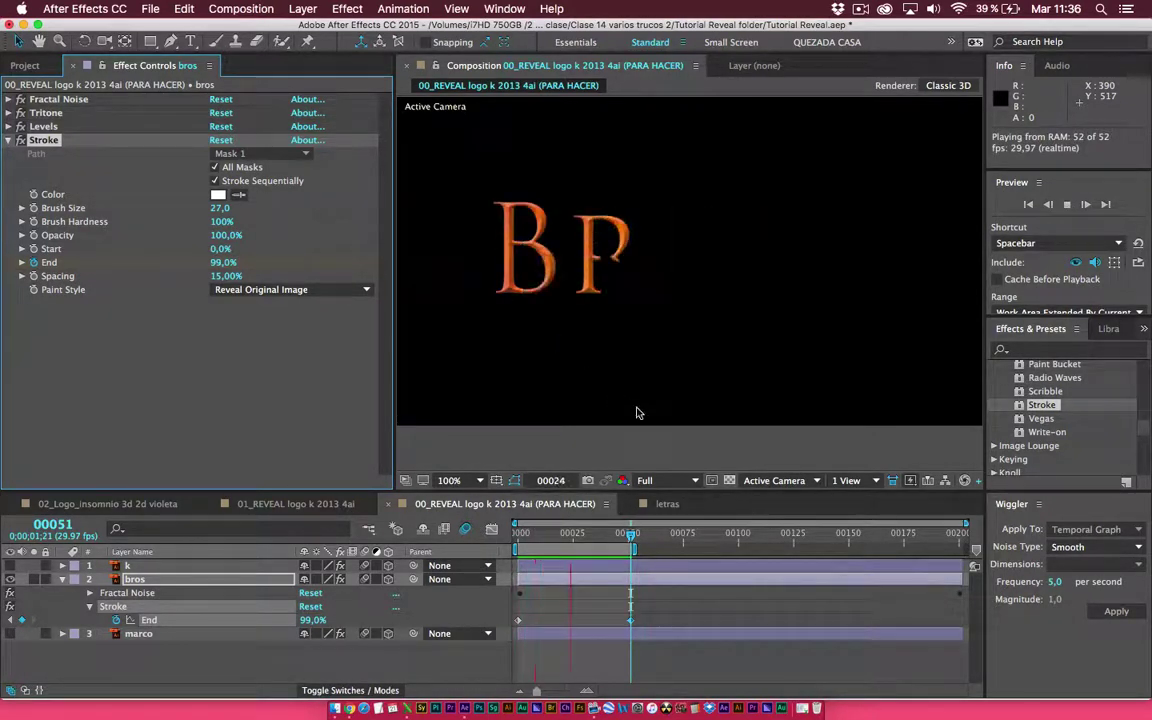
pyautogui.press('space')
pyautogui.moveTo(628, 625); pyautogui.dragTo(565, 628)
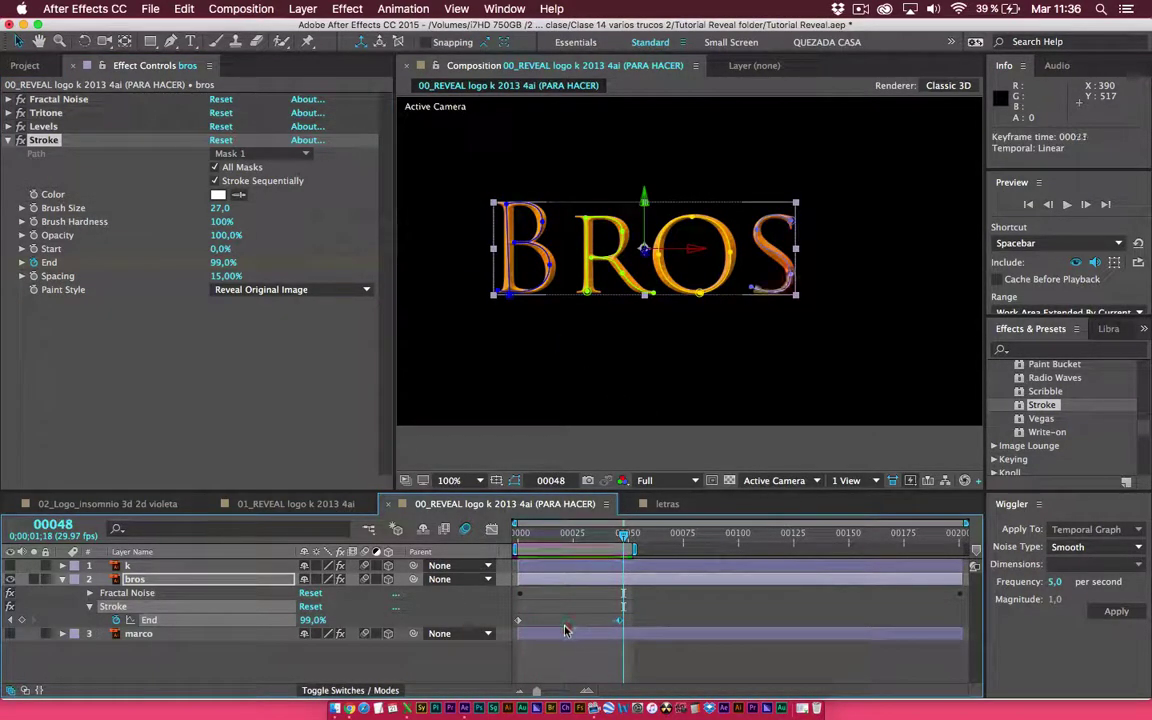
pyautogui.press('space')
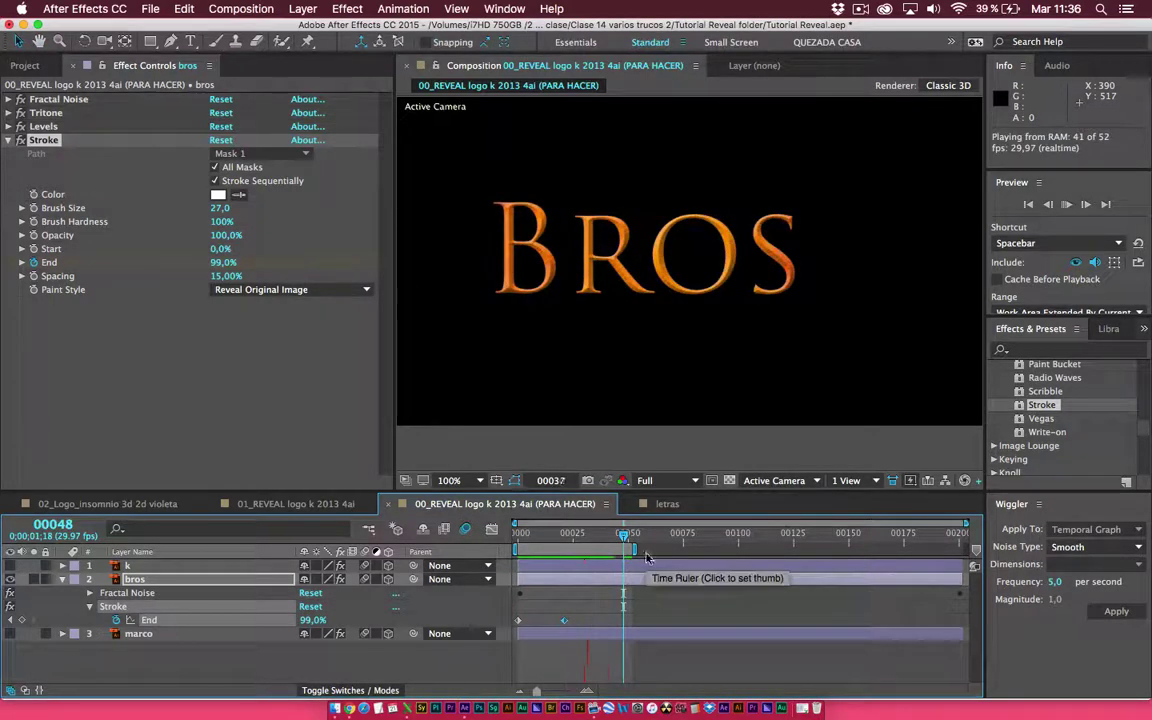
pyautogui.scroll(-2, 612, 379)
pyautogui.scroll(-2, 608, 383)
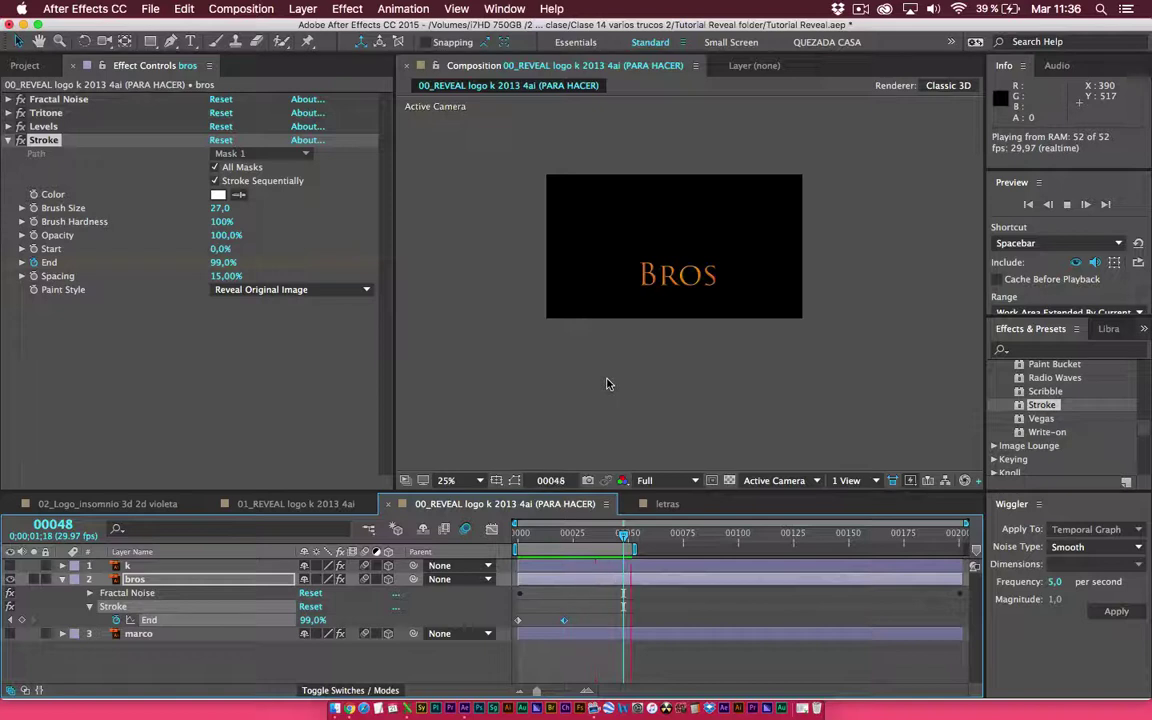
# Collapse bros and make the k and marco layers visible again
pyautogui.click(62, 579)
pyautogui.click(10, 565)
pyautogui.click(10, 593)
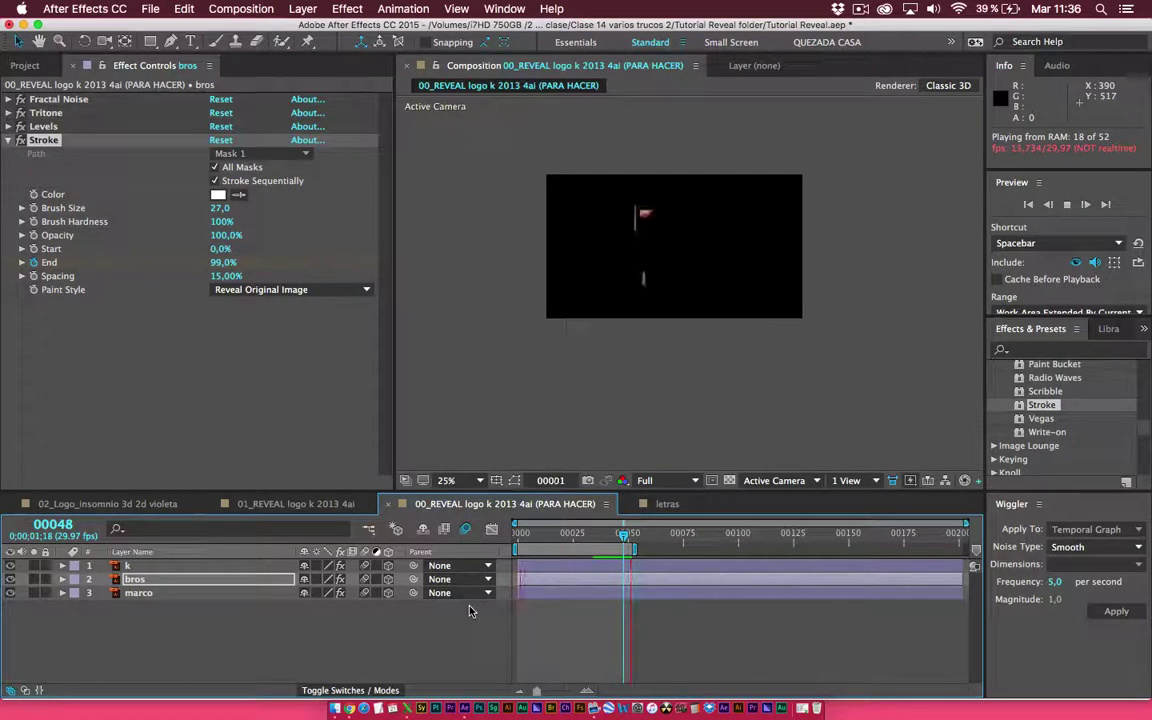
# Set preview resolution to Quarter and preview the whole logo reveal
pyautogui.click(672, 484)
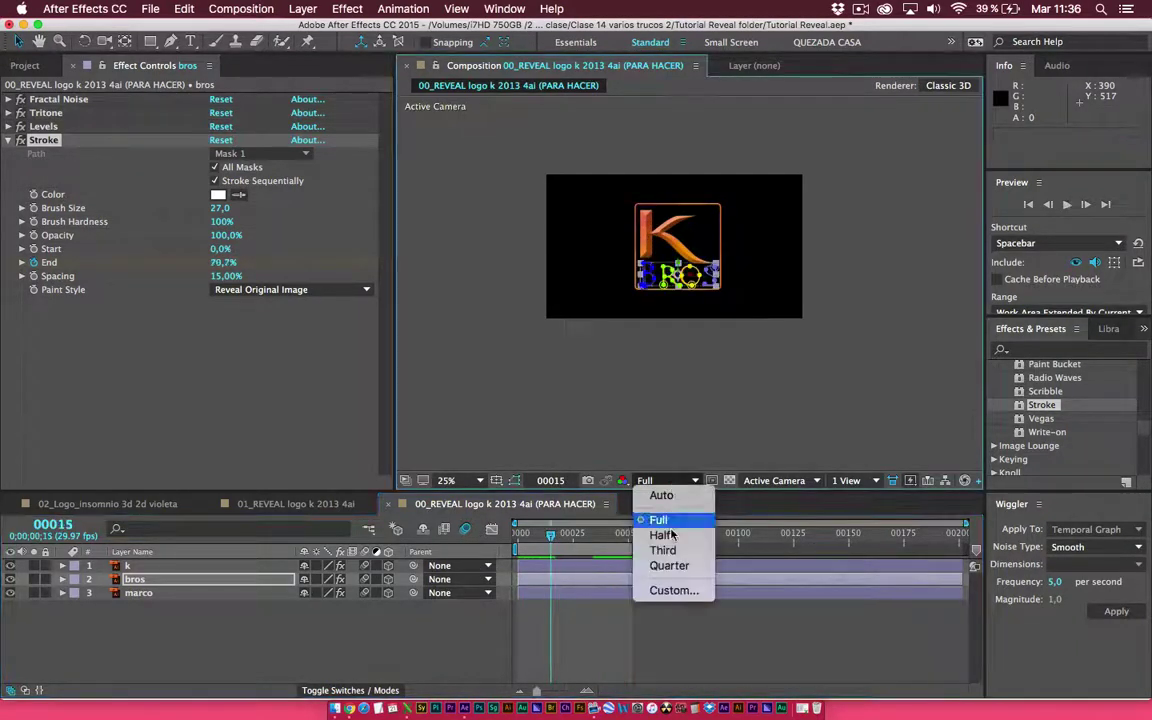
pyautogui.click(662, 566)
pyautogui.press('space')
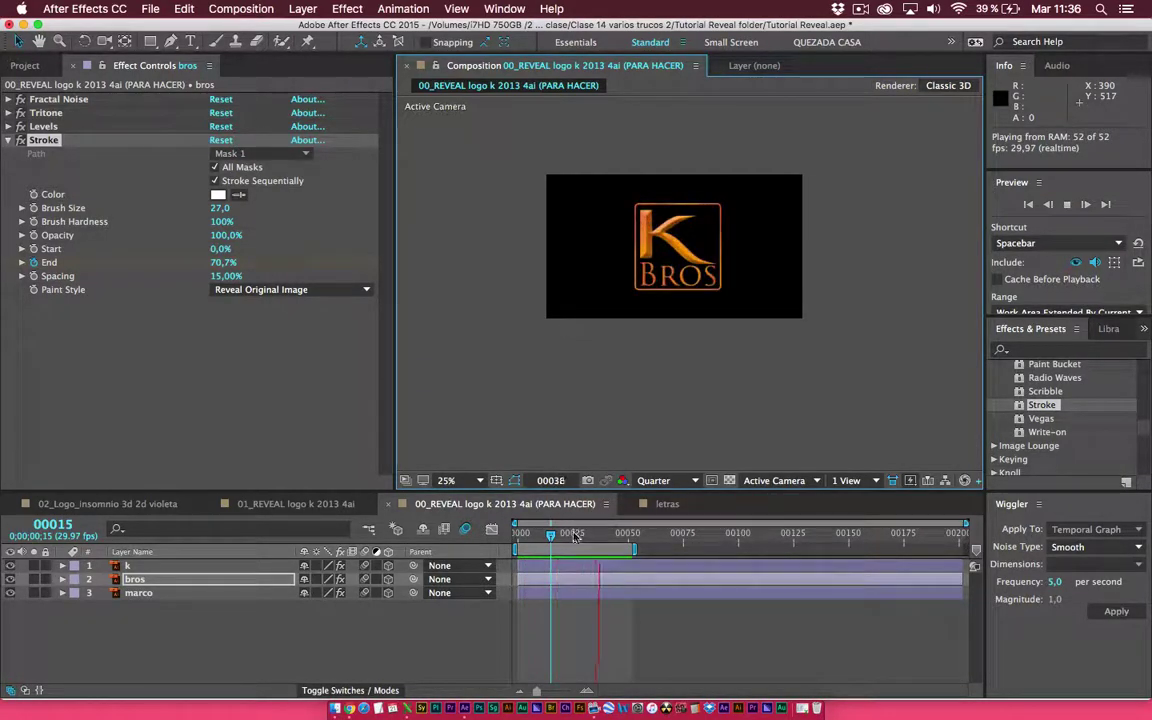
pyautogui.press('space')
# Shift the marco layer to start a few frames after k
pyautogui.click(130, 566)
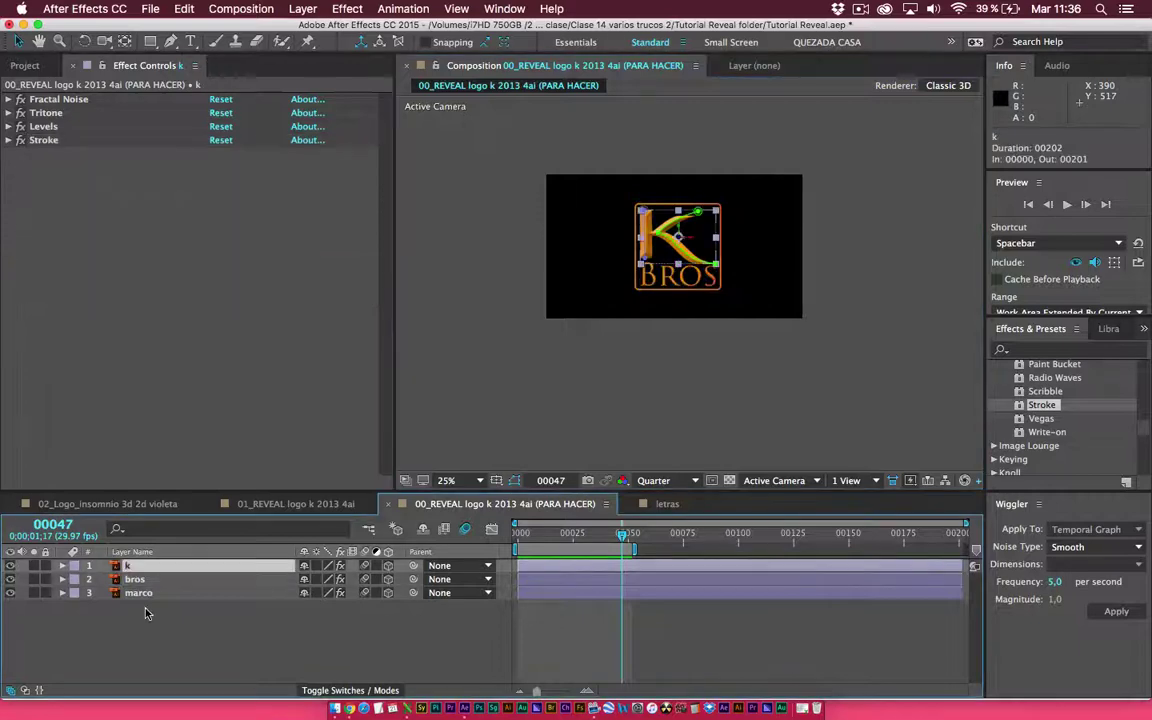
pyautogui.click(135, 592)
pyautogui.moveTo(540, 584); pyautogui.dragTo(551, 598)
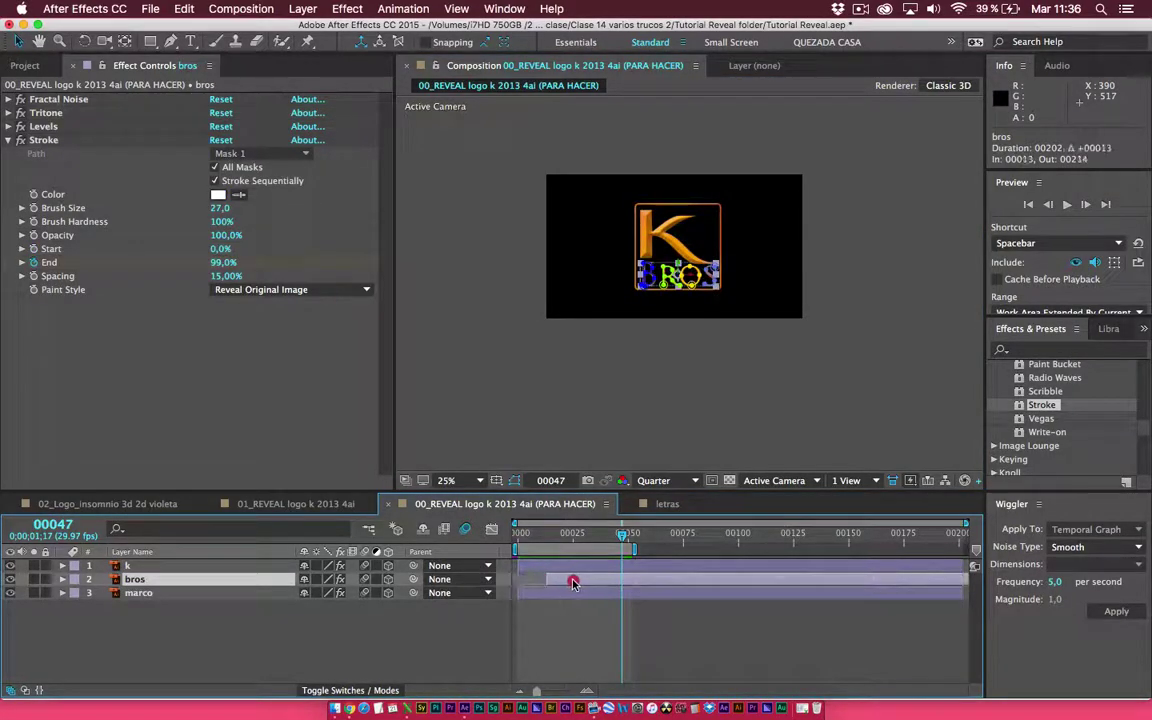
pyautogui.click(562, 610)
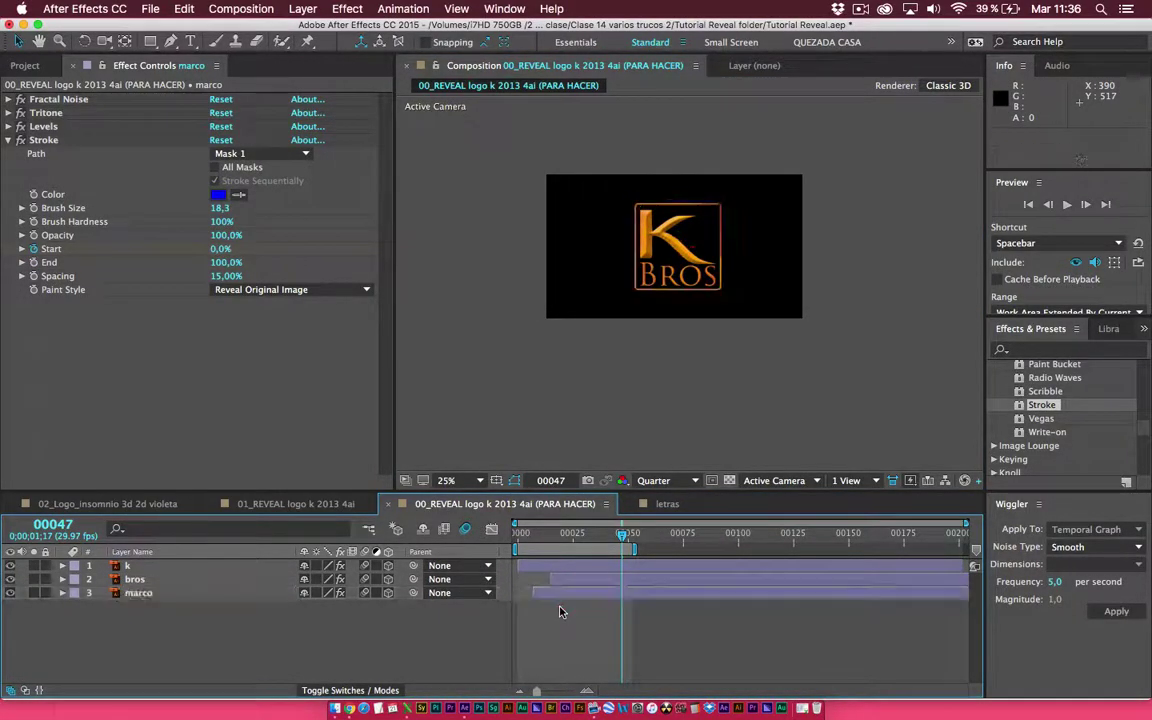
pyautogui.press('u')
pyautogui.scroll(-4, 600, 610)
pyautogui.scroll(2, 604, 611)
pyautogui.press('u')
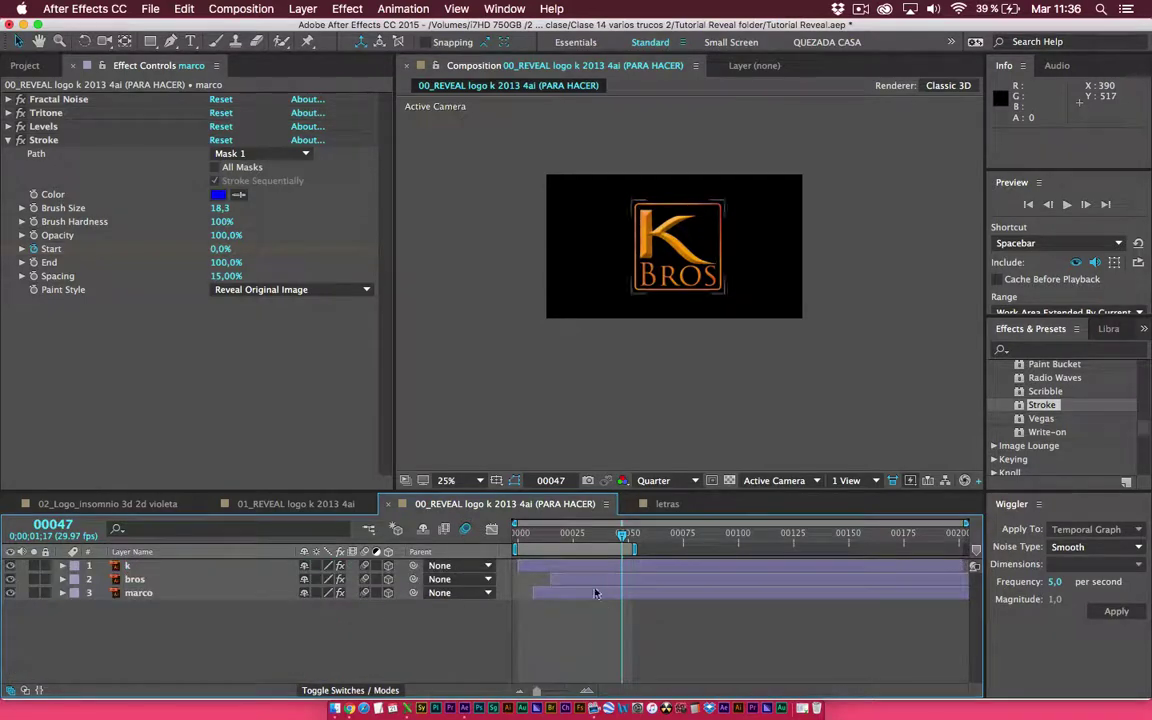
pyautogui.moveTo(530, 537); pyautogui.dragTo(450, 537)
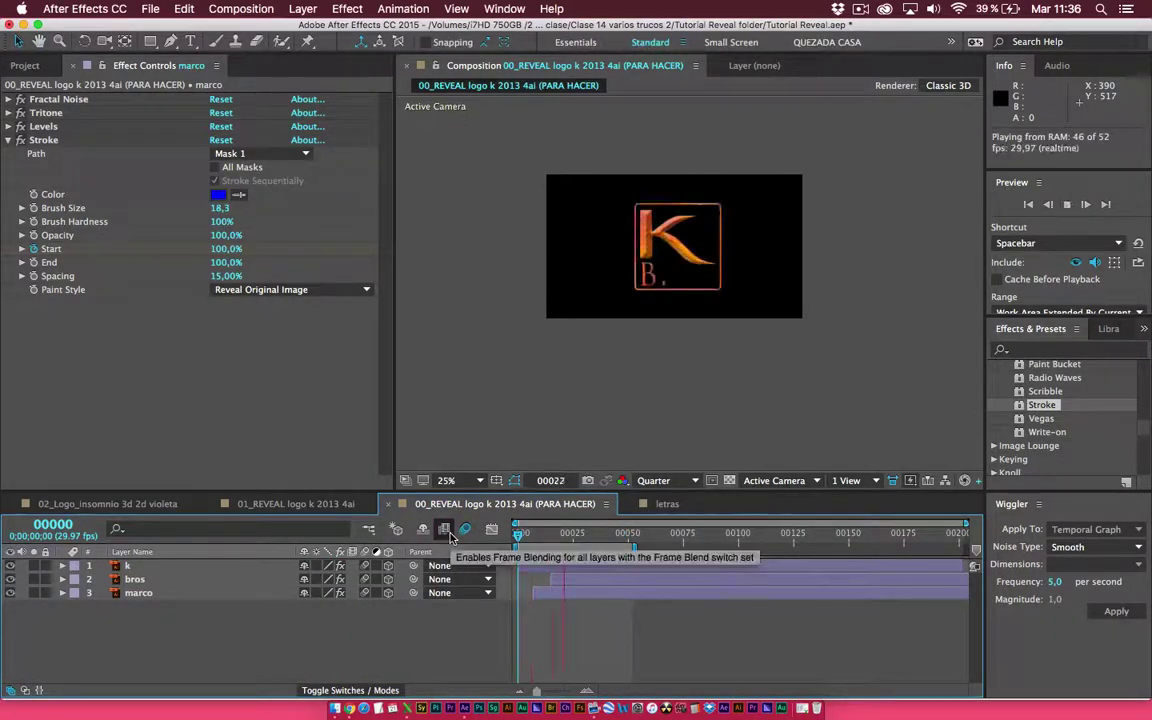
pyautogui.click(551, 593)
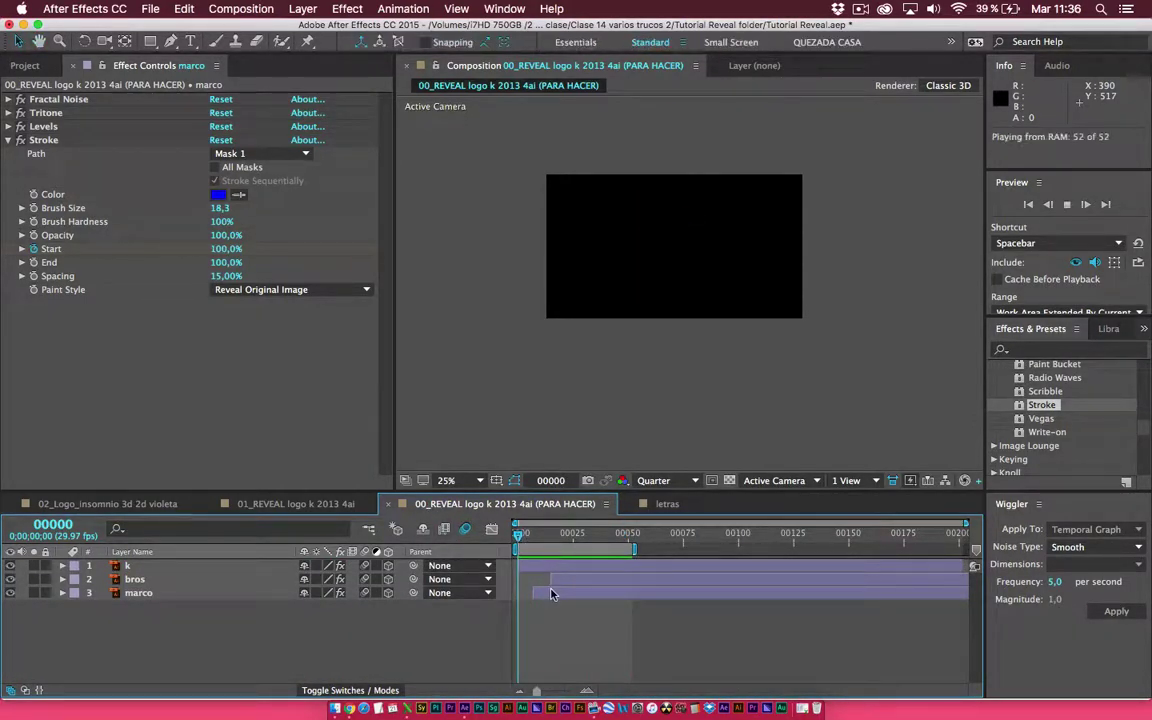
# Delay the bros layer by about 21 frames, then nudge it slightly earlier
pyautogui.click(554, 594)
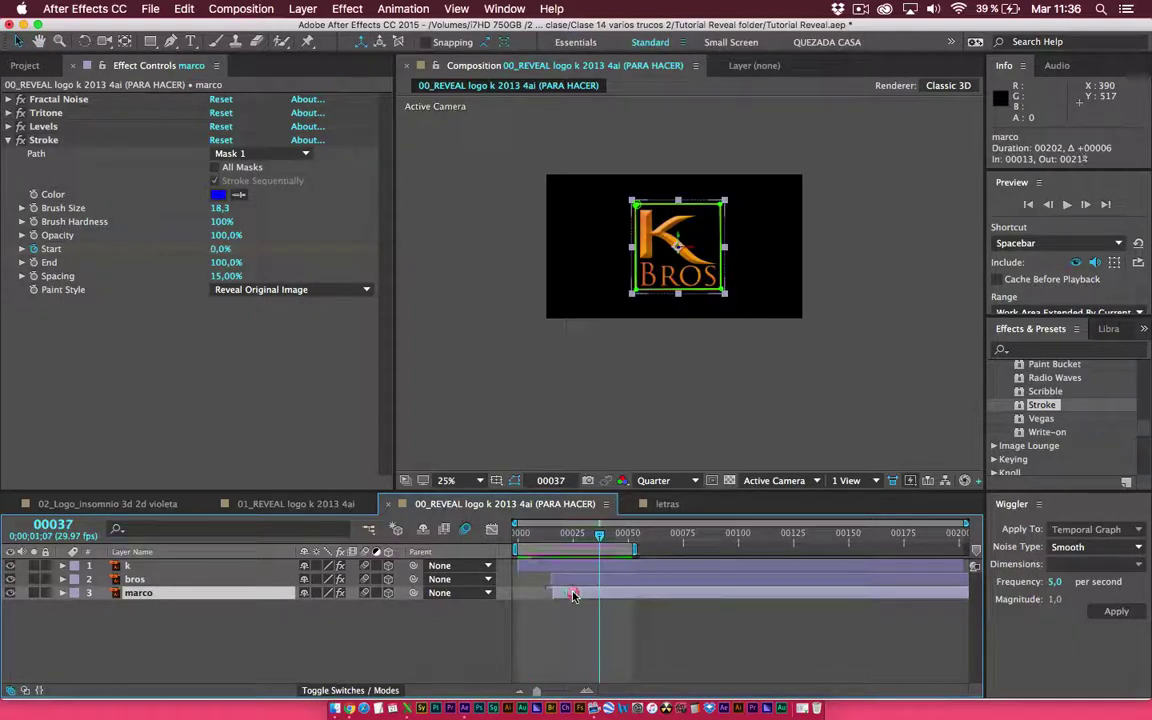
pyautogui.moveTo(572, 581); pyautogui.dragTo(618, 582)
pyautogui.press('space')
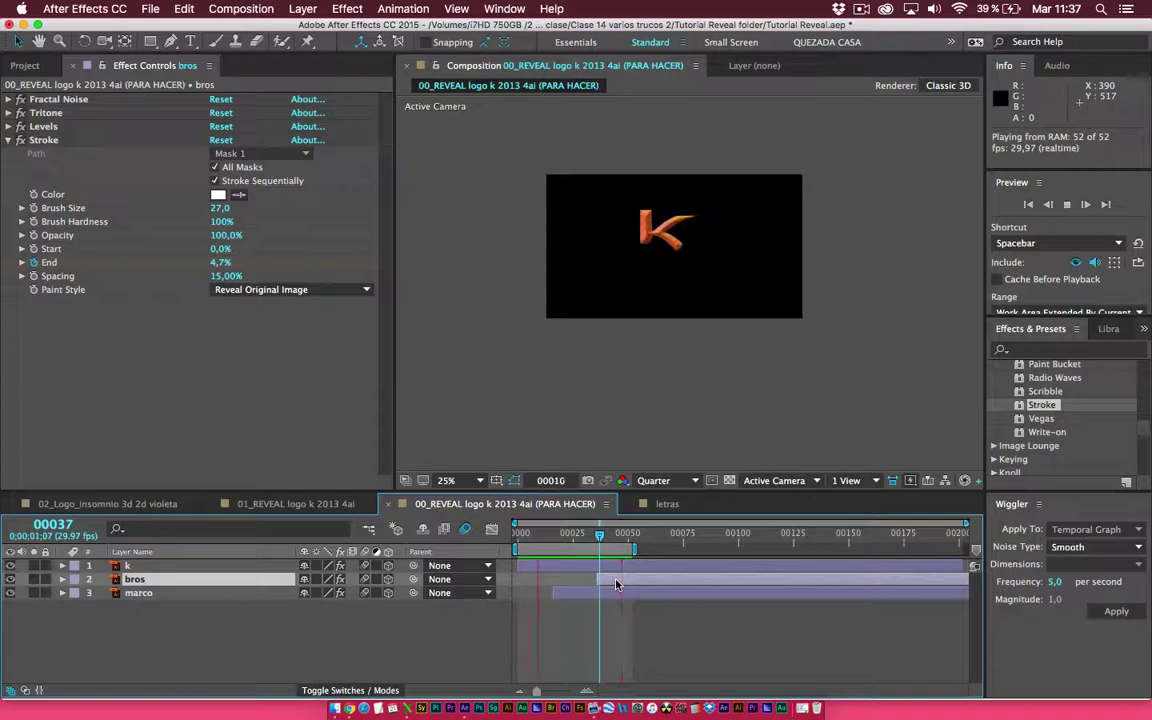
pyautogui.moveTo(616, 585); pyautogui.dragTo(603, 585)
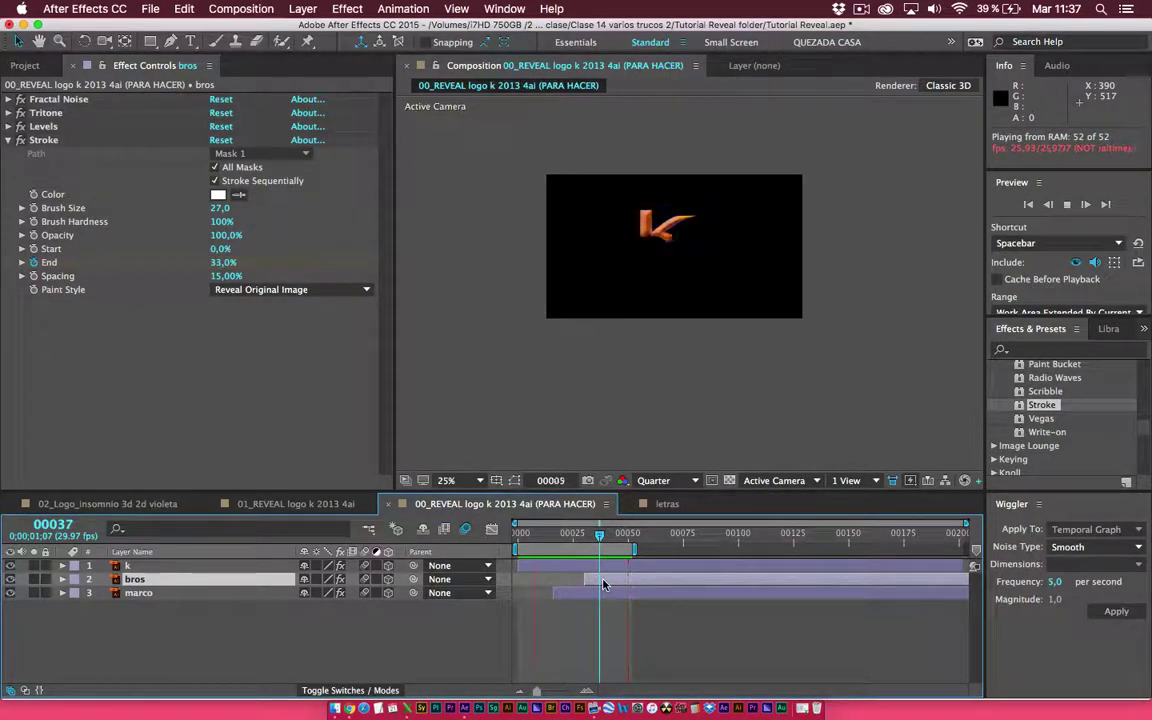
pyautogui.press('space')
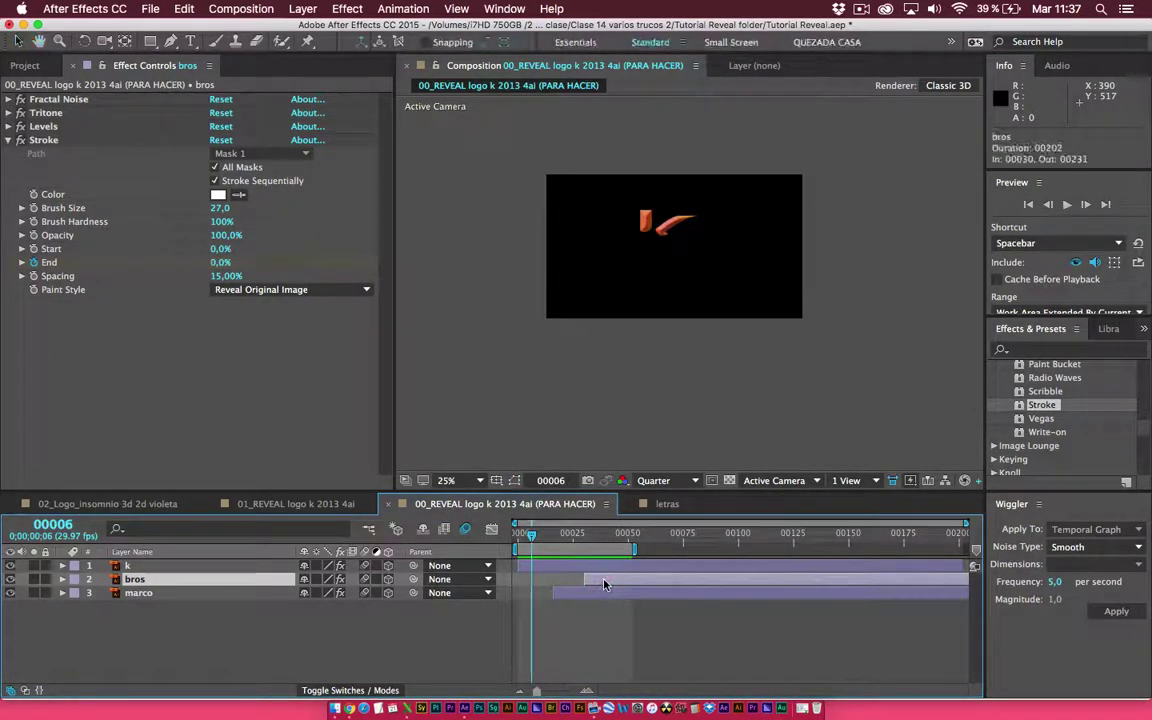
# Toggle Stroke Sequentially off and back on and extend the work area to frame 68
pyautogui.click(214, 182)
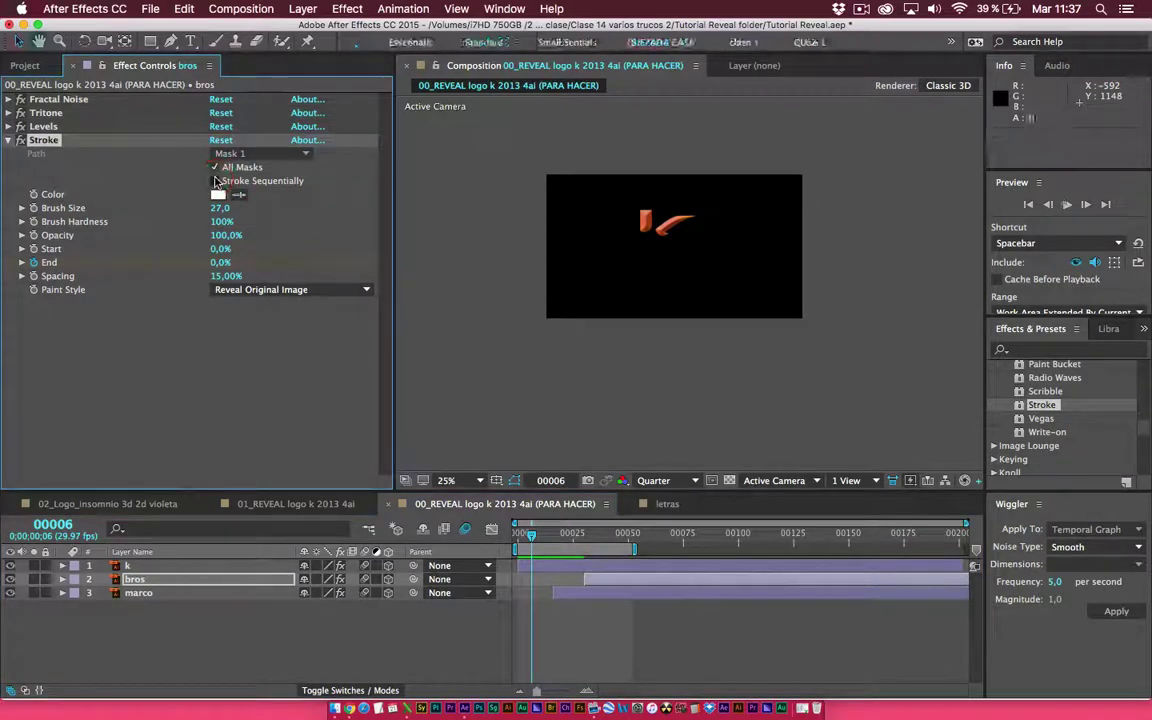
pyautogui.press('space')
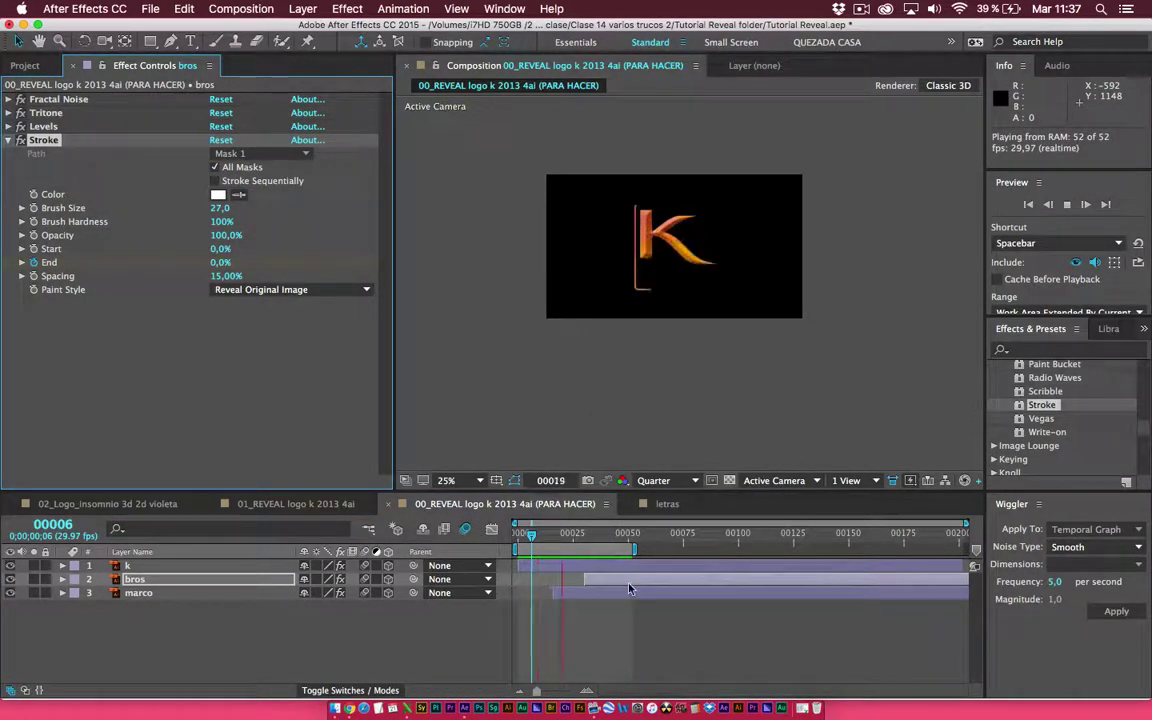
pyautogui.moveTo(636, 550); pyautogui.dragTo(676, 549)
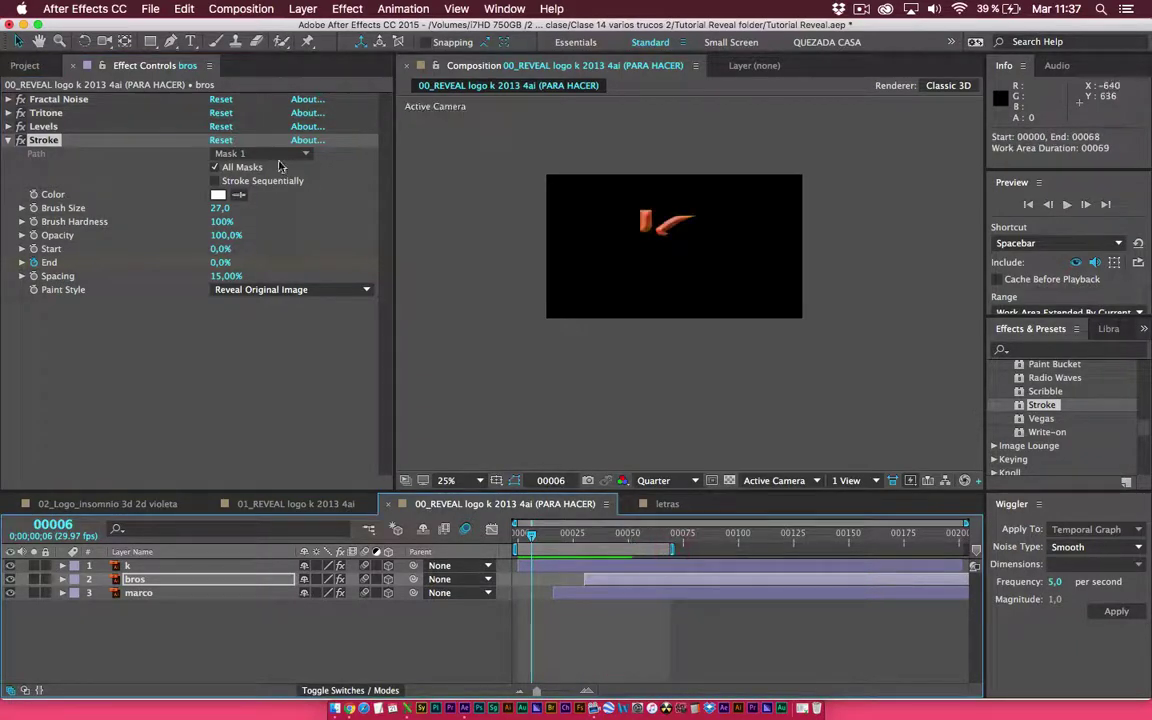
pyautogui.click(215, 181)
pyautogui.press('space')
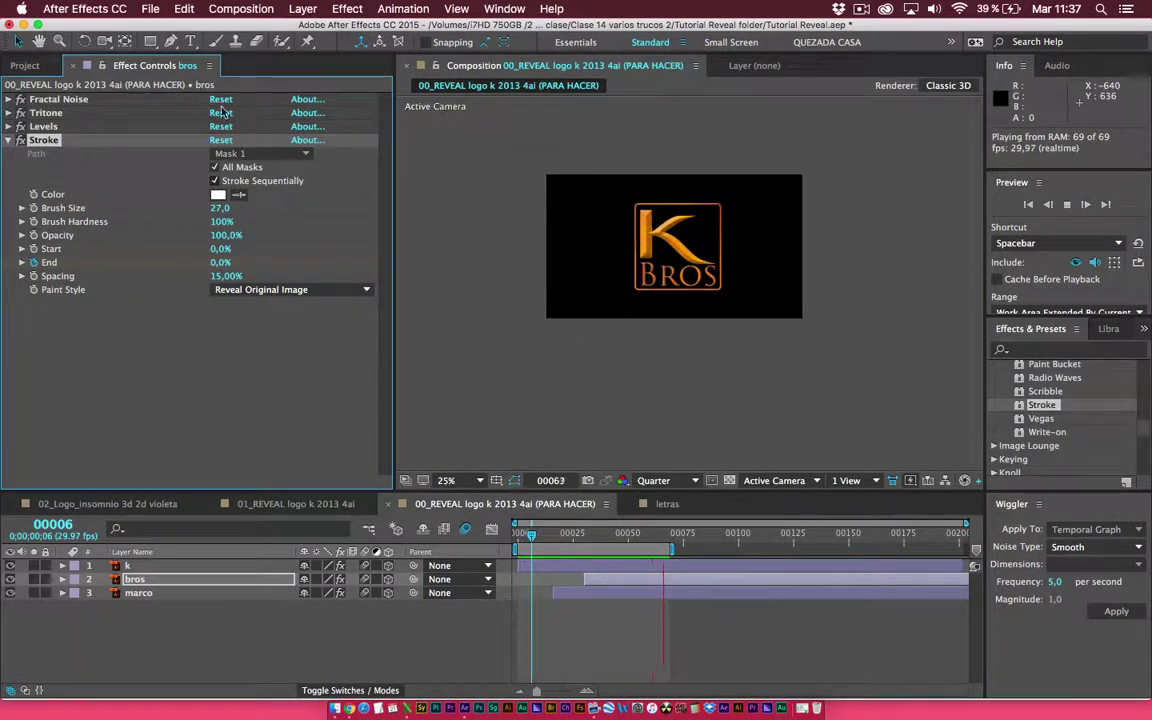
pyautogui.click(30, 65)
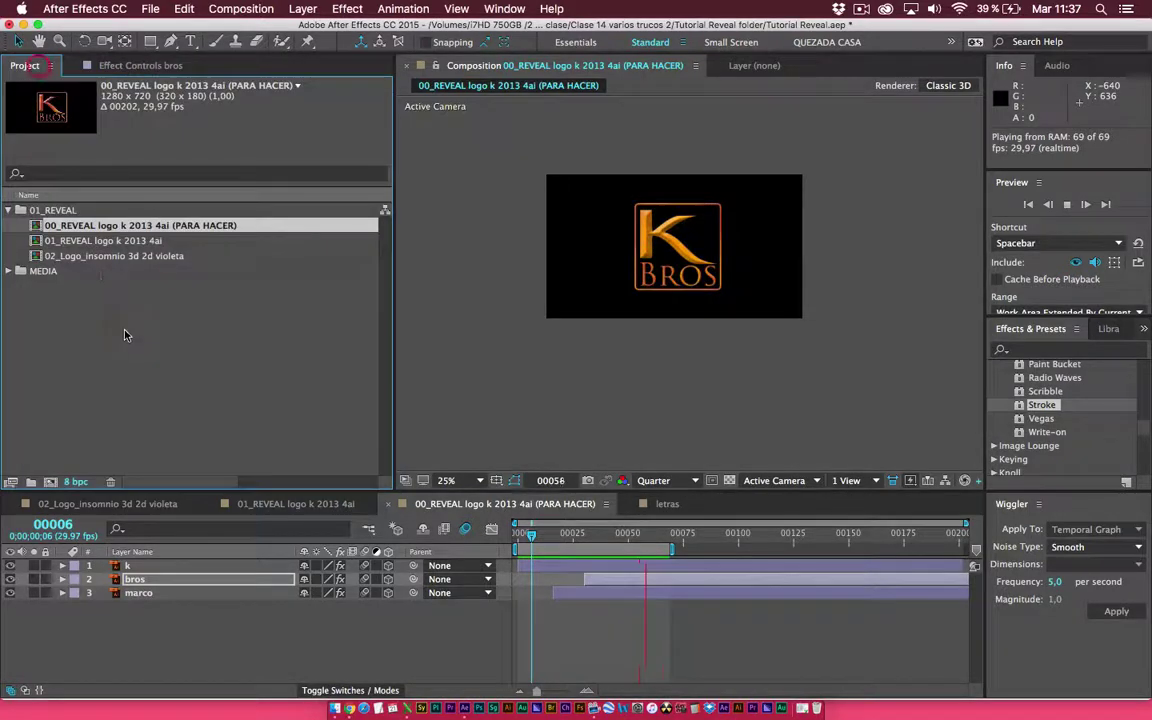
# Open the 02_Logo_insomnio 3d 2d violeta comp from the Project panel and preview it
pyautogui.click(93, 242)
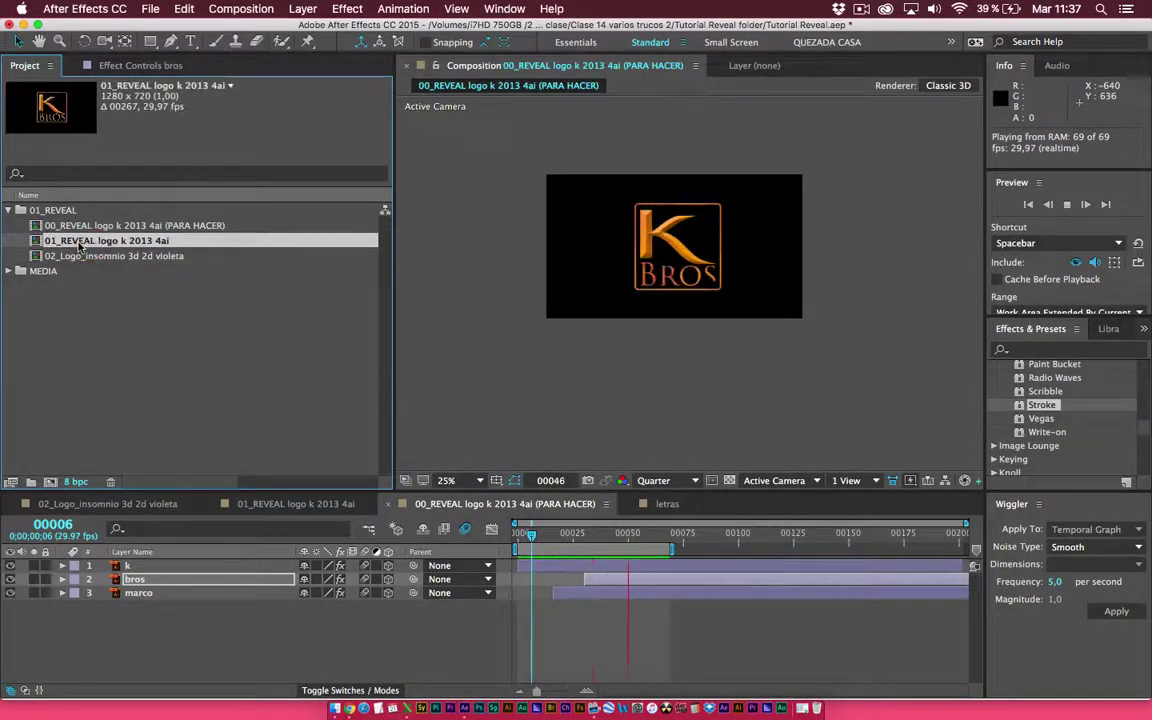
pyautogui.click(58, 256)
pyautogui.doubleClick(68, 258)
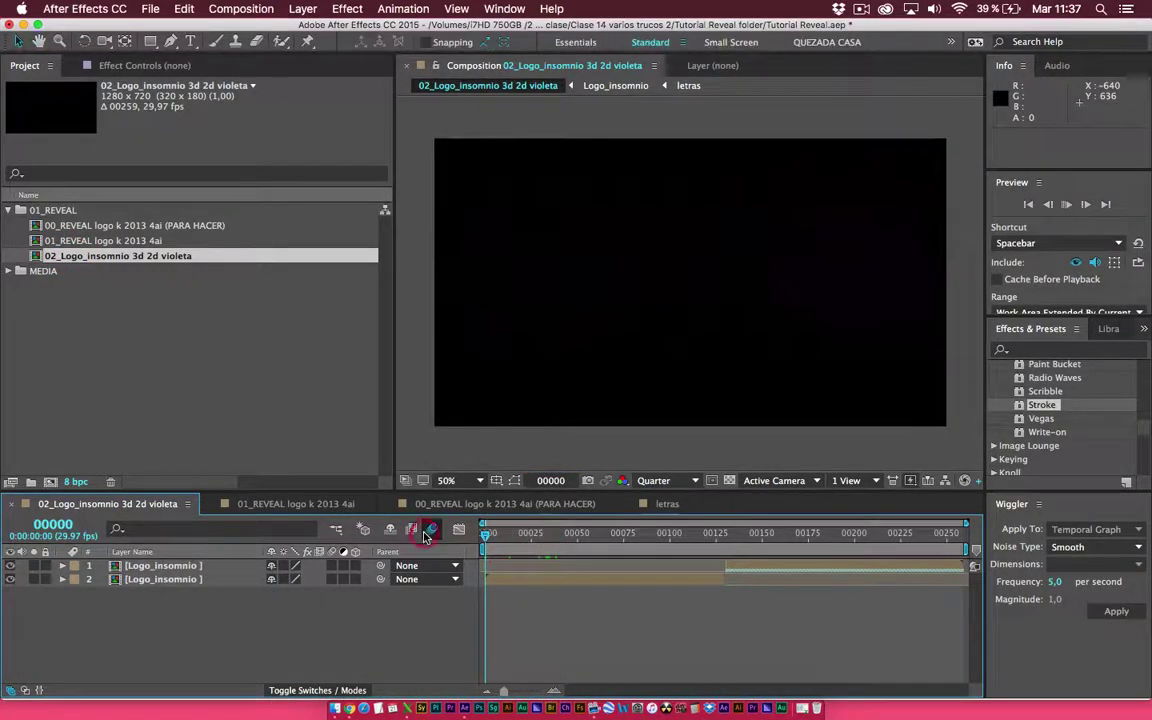
pyautogui.press('space')
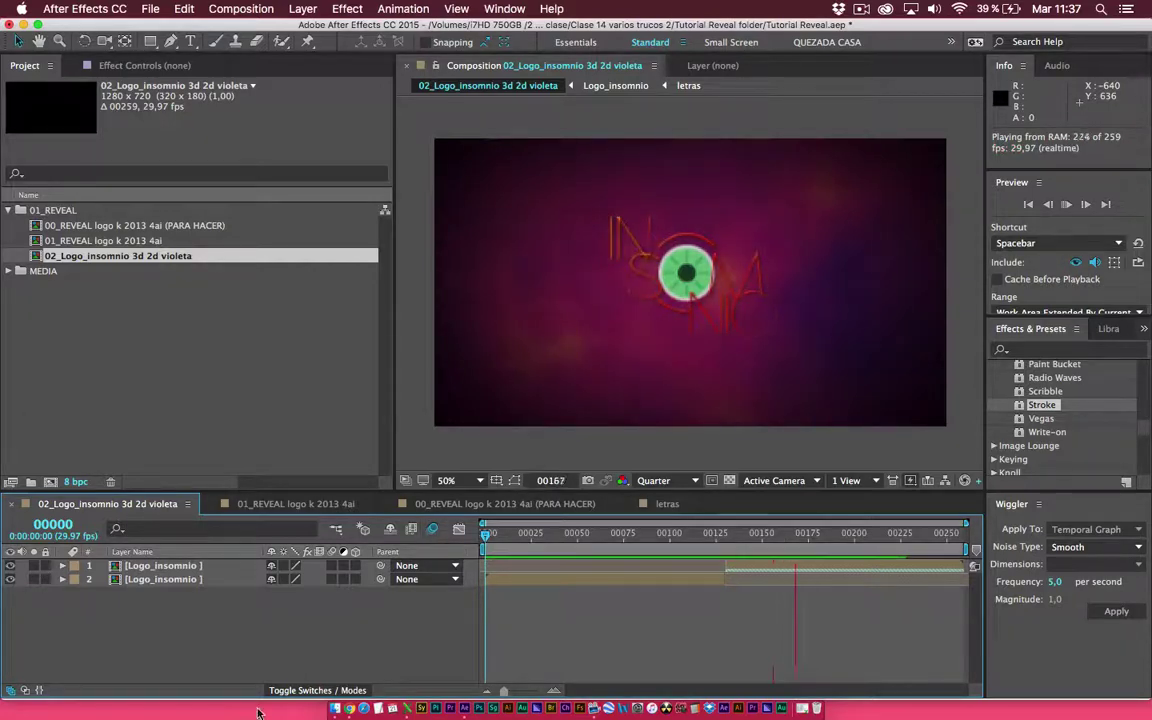
# In Finder, browse to Escritorio > Tutorial Reveal > (Footage) > MEDIA and Quick Look the K BROS logo k 2013 4ai_1.ai file
pyautogui.click(315, 692)
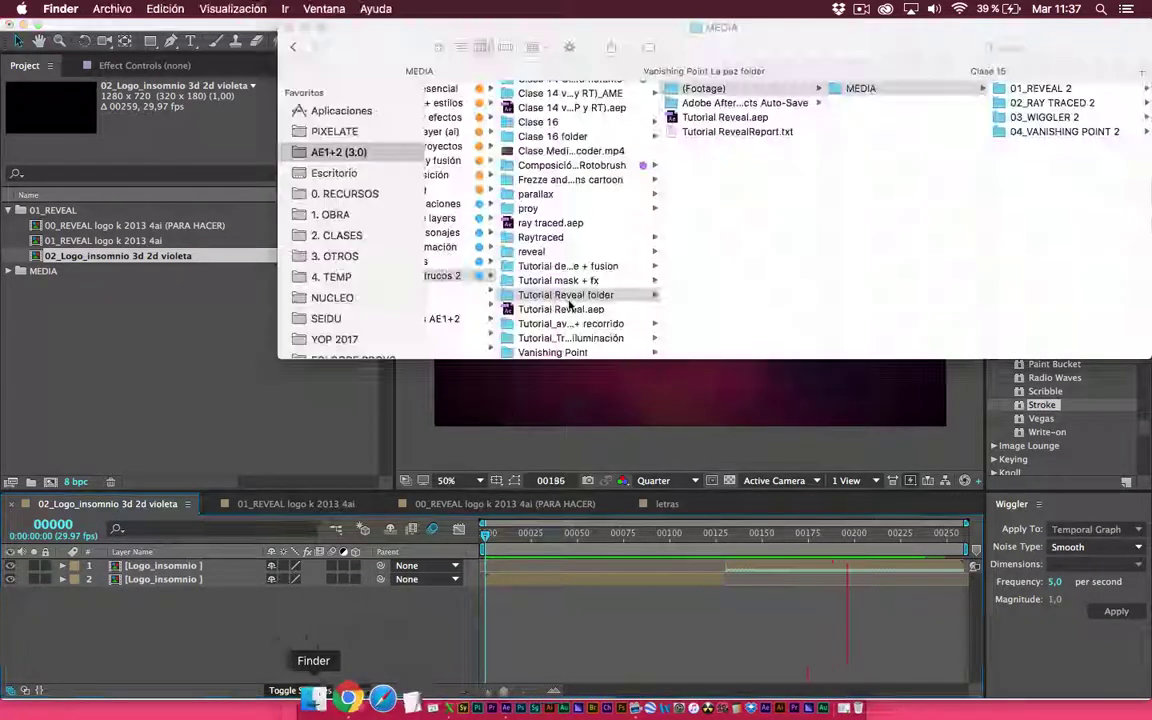
pyautogui.click(338, 176)
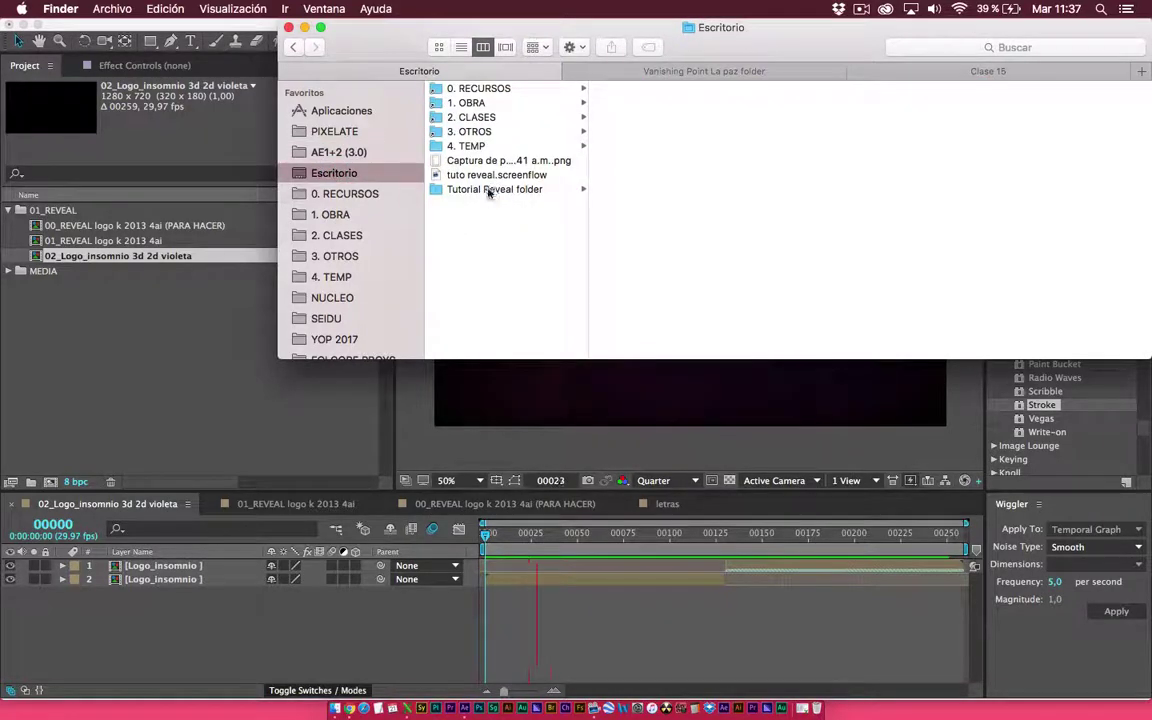
pyautogui.click(489, 191)
pyautogui.click(633, 90)
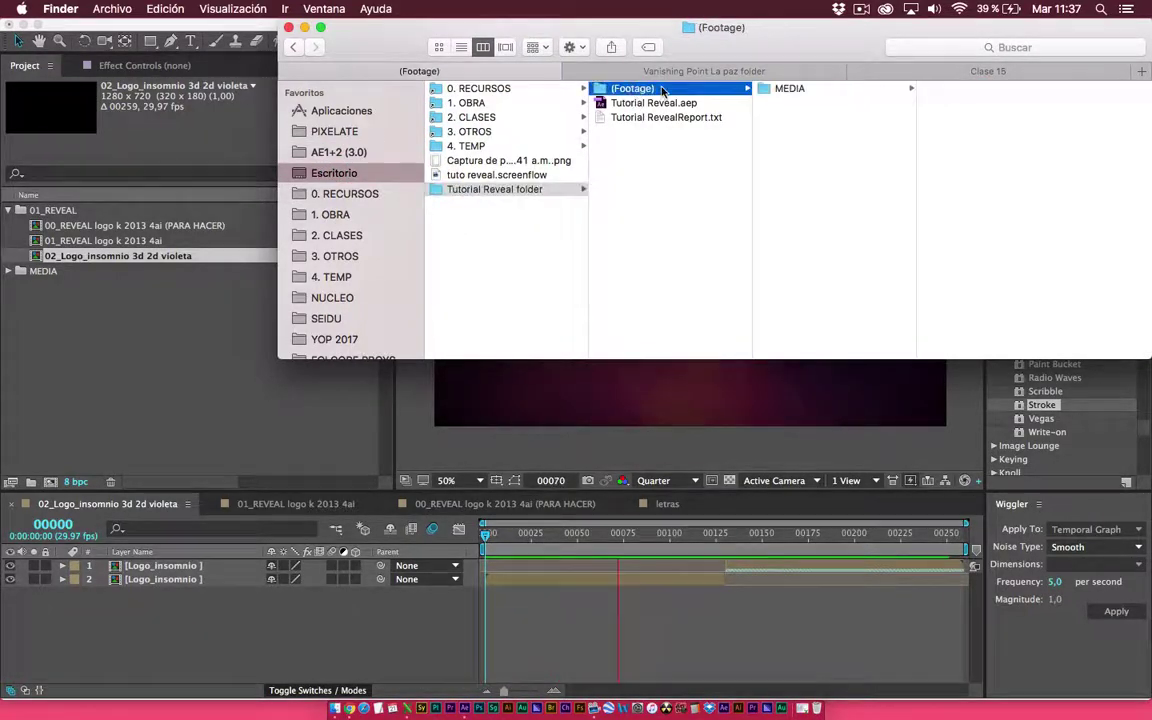
pyautogui.click(789, 88)
pyautogui.click(1030, 88)
pyautogui.click(1032, 89)
pyautogui.press('space')
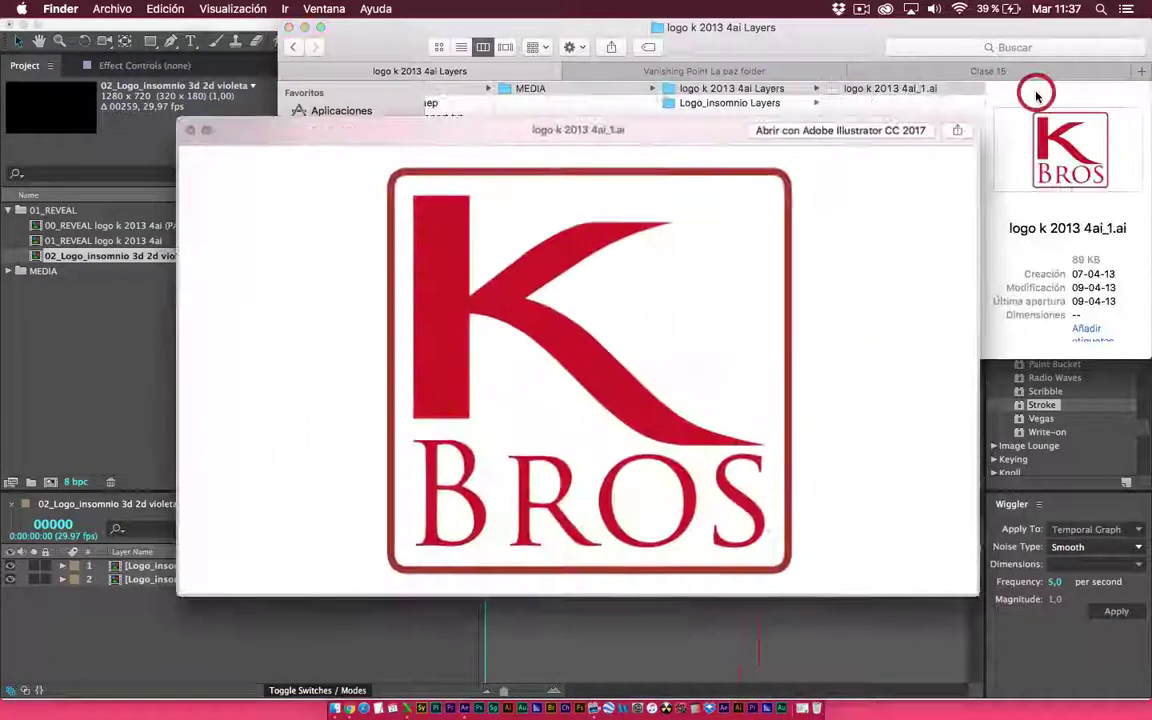
pyautogui.press('space')
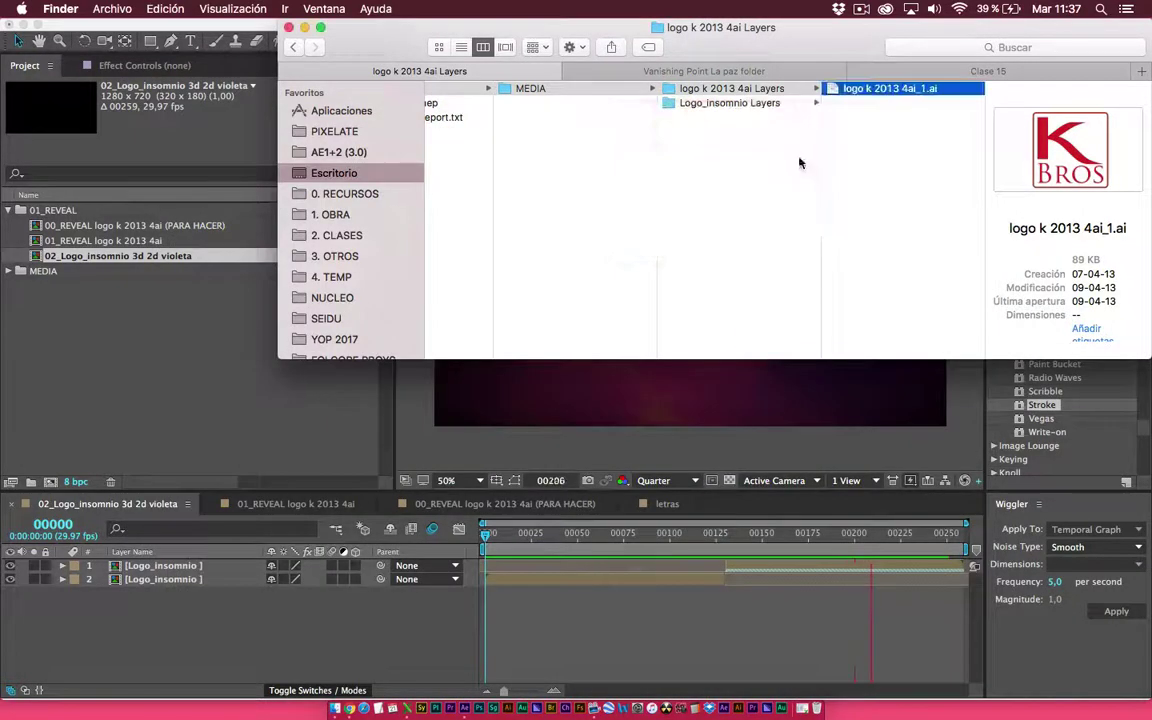
# Quick Look Logo_insomnio_1.ai in the Logo_insomnio Layers folder
pyautogui.click(729, 103)
pyautogui.click(872, 90)
pyautogui.press('space')
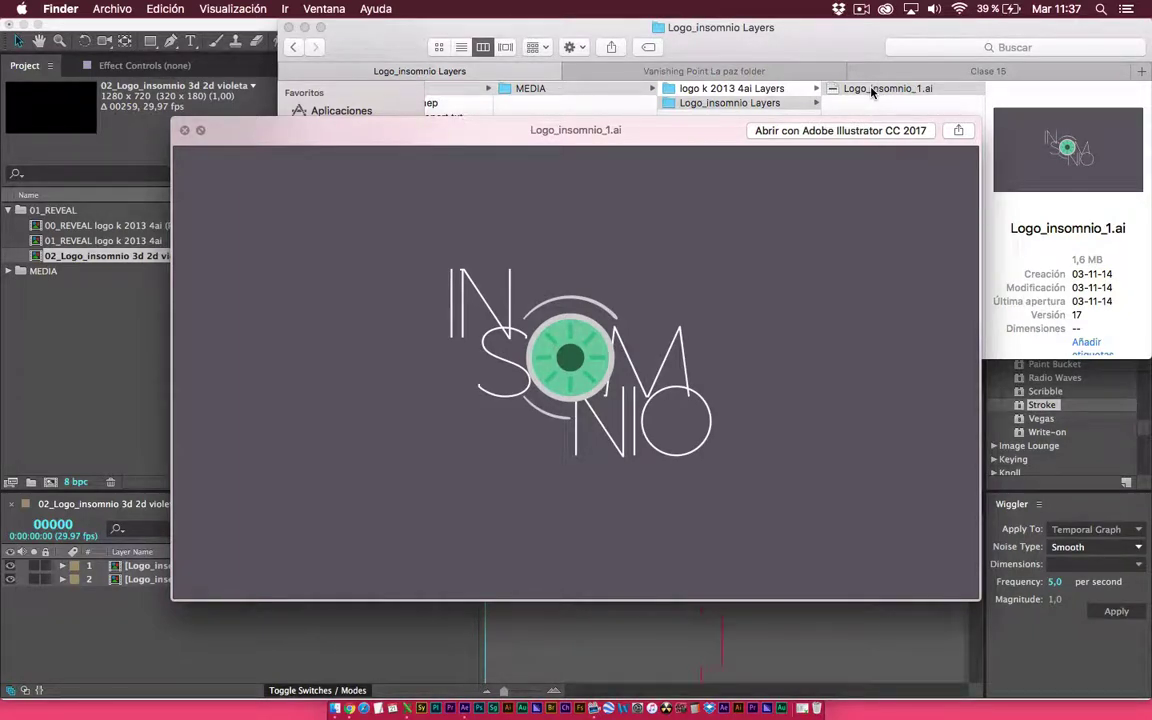
pyautogui.press('space')
pyautogui.click(167, 352)
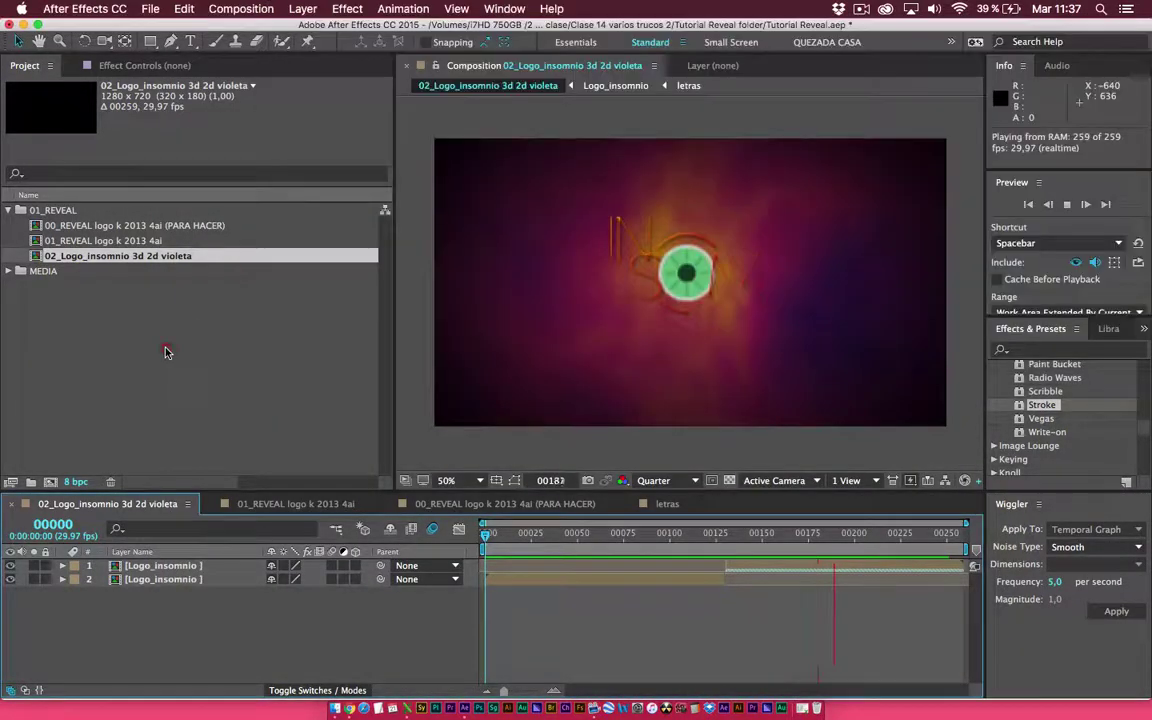